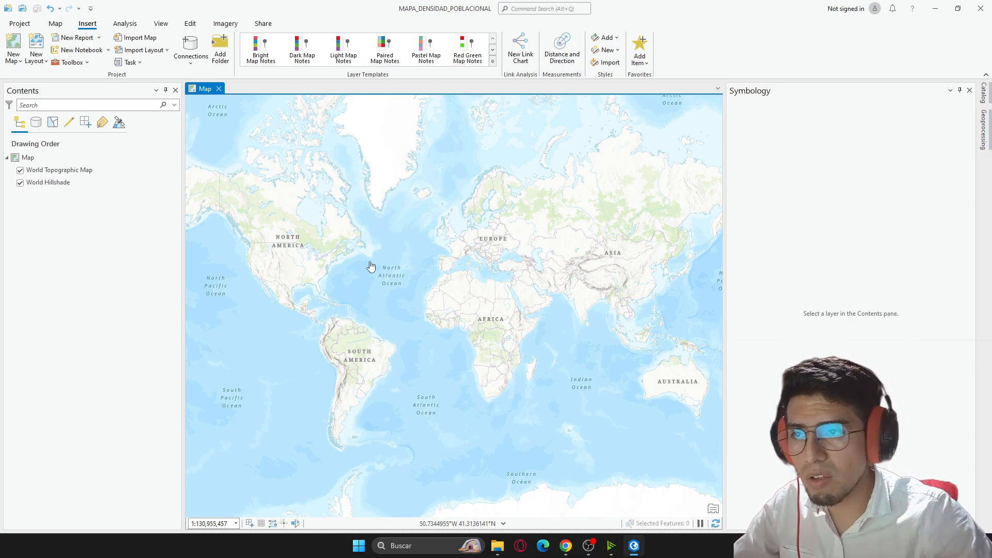
Remove the World Topographic Map and World Hillshade layers from the map and close the Symbology pane.
left_click(67, 171)
left_click(69, 183, "shift")
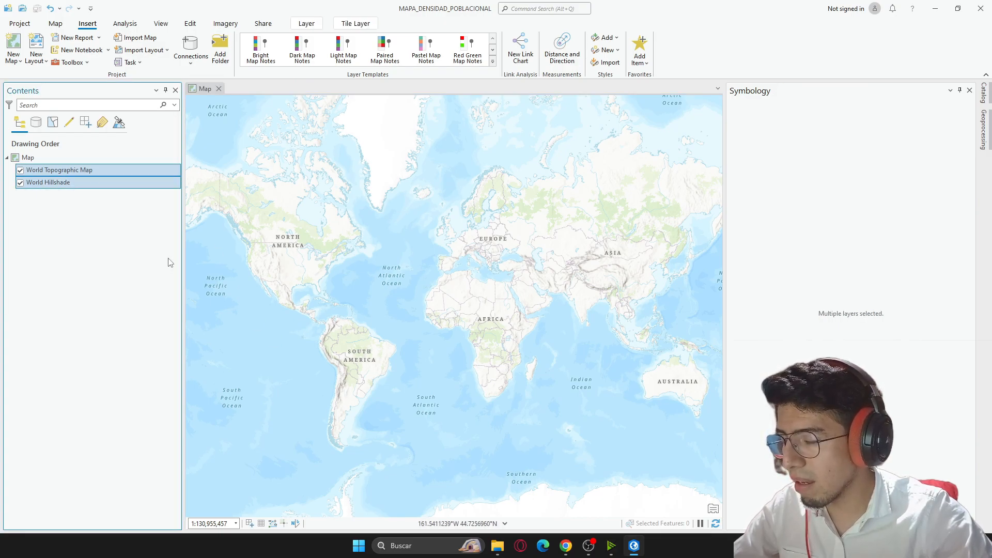
right_click(64, 175)
left_click(85, 193)
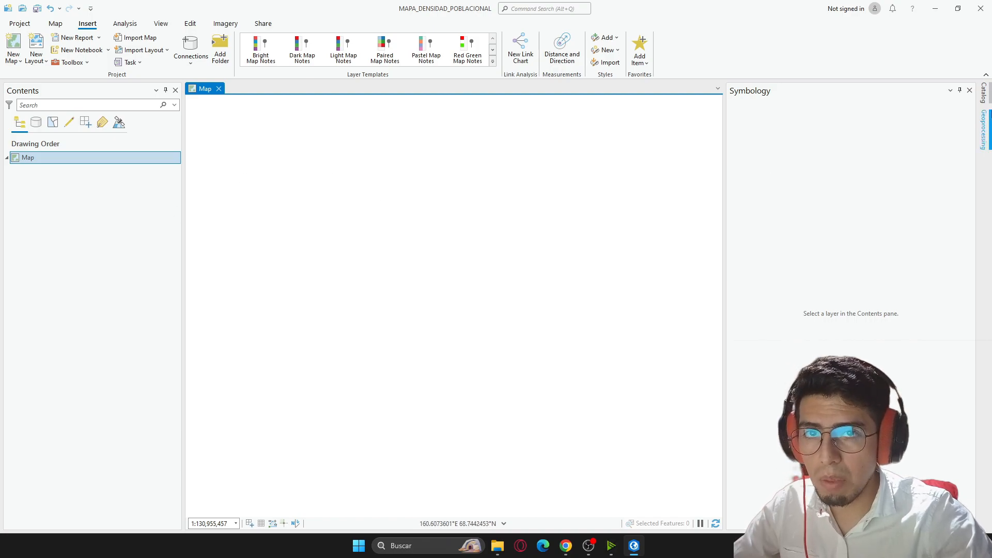
left_click(970, 90)
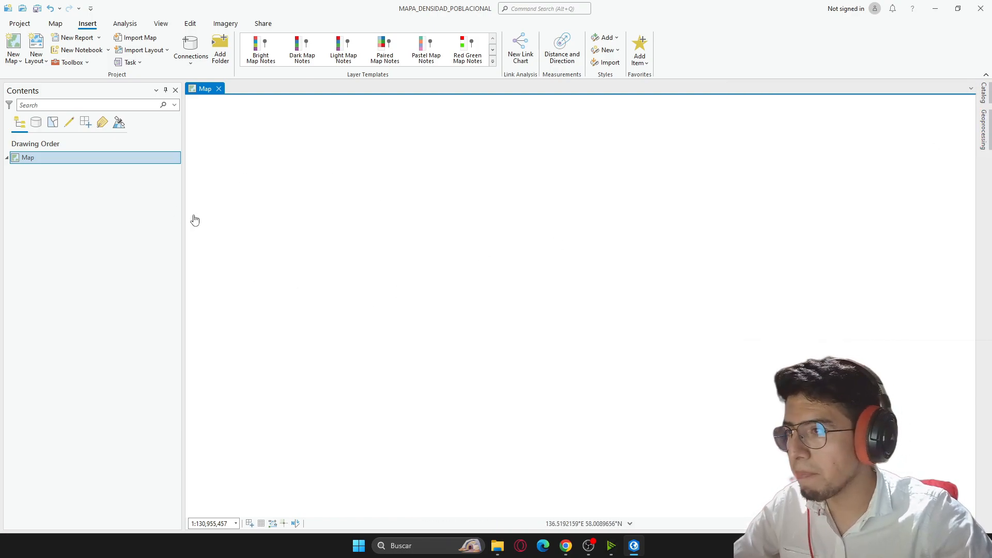
left_click(102, 273)
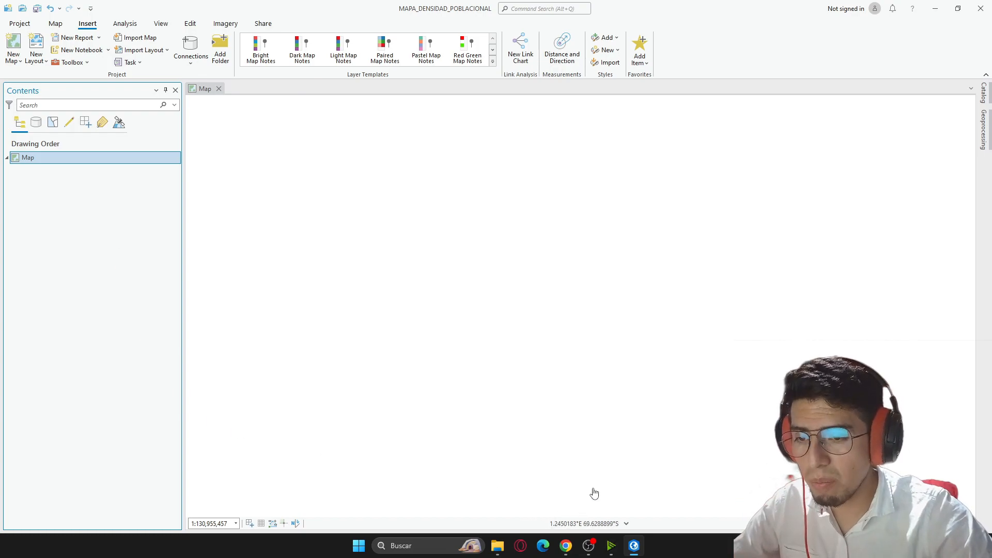
Switch to Chrome, search the web for INEC and open the Instituto Nacional de Estadística y Censos home page.
mouse_move(565, 552)
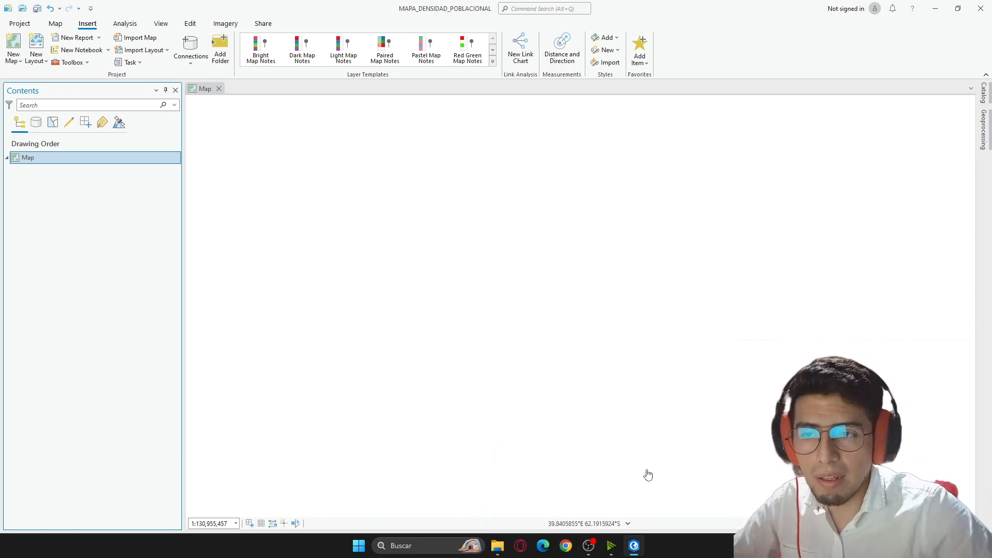
left_click(567, 546)
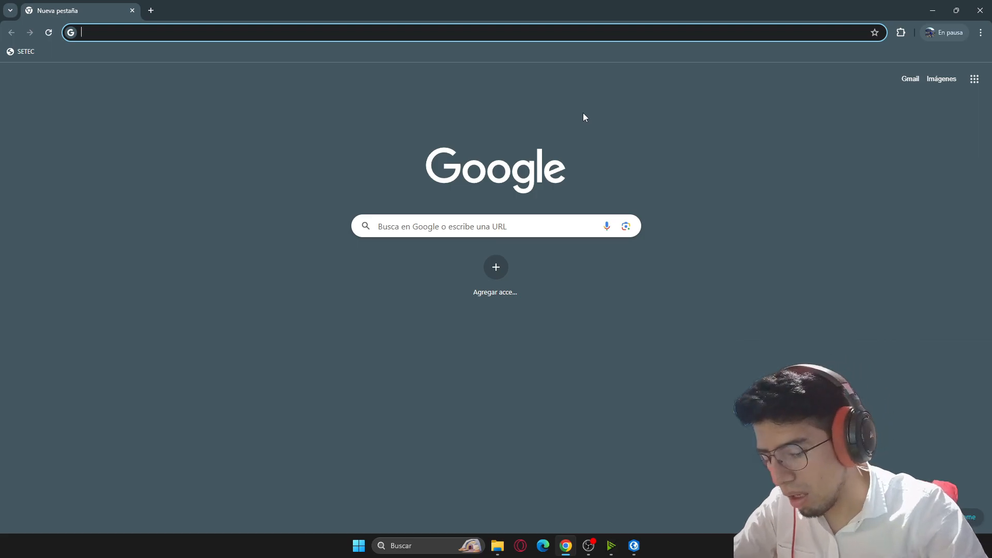
type("INEC")
key("Return")
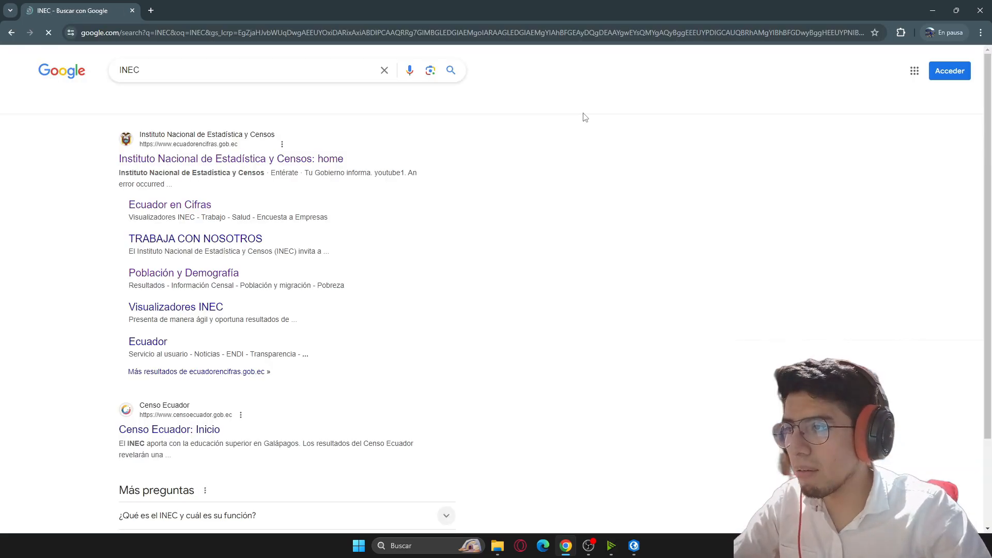
left_click(316, 161)
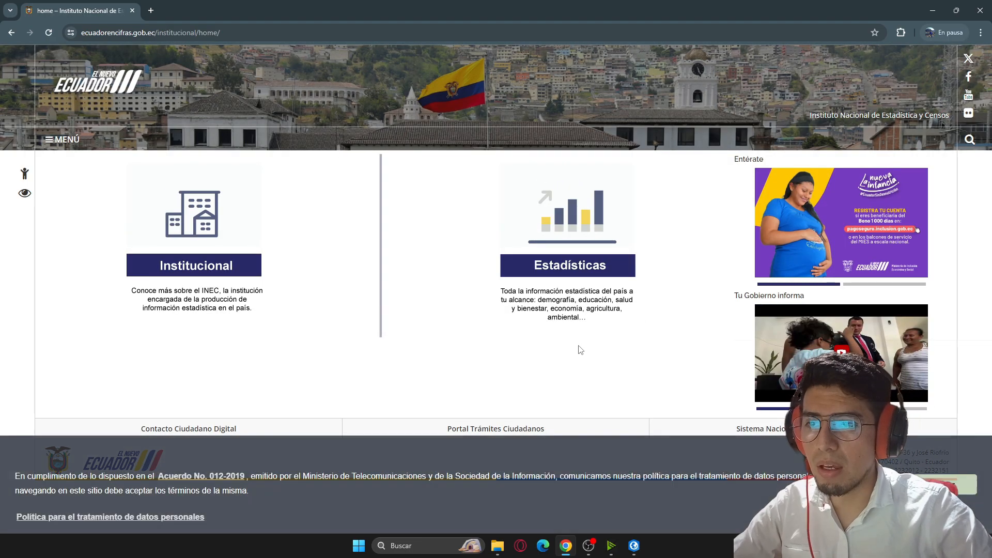
Go to Población y Vivienda in the site's Estadísticas section, accepting the personal data policy notice.
left_click(595, 264)
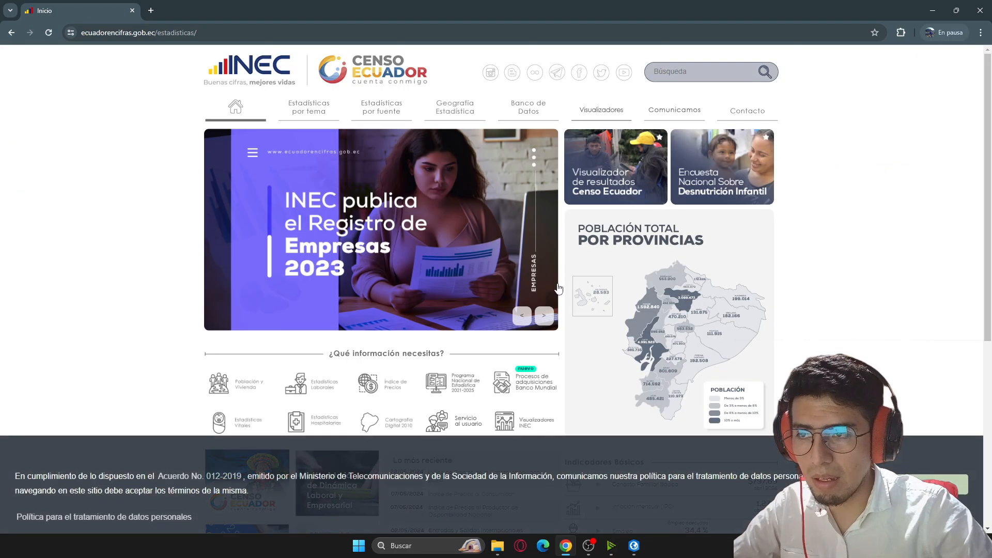
left_click(936, 484)
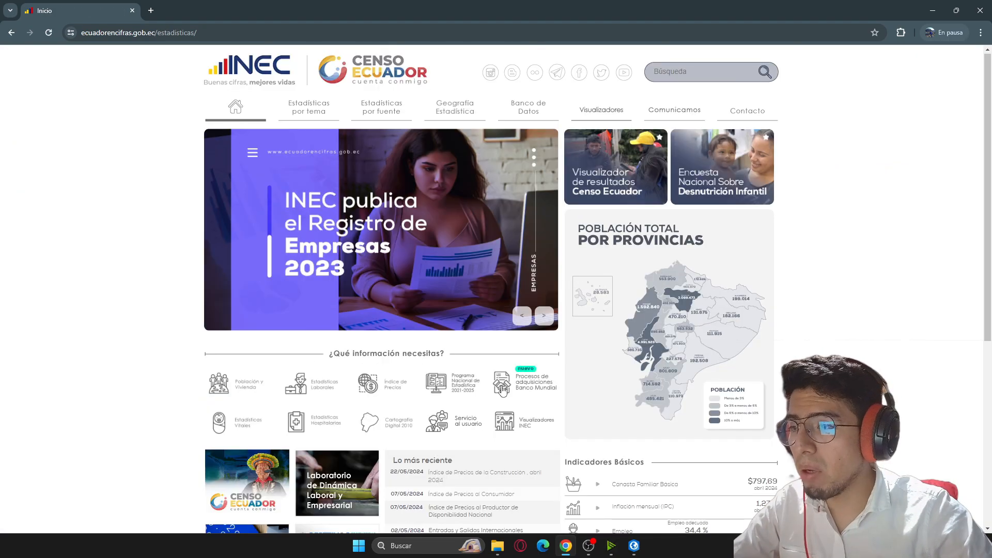
left_click(243, 394)
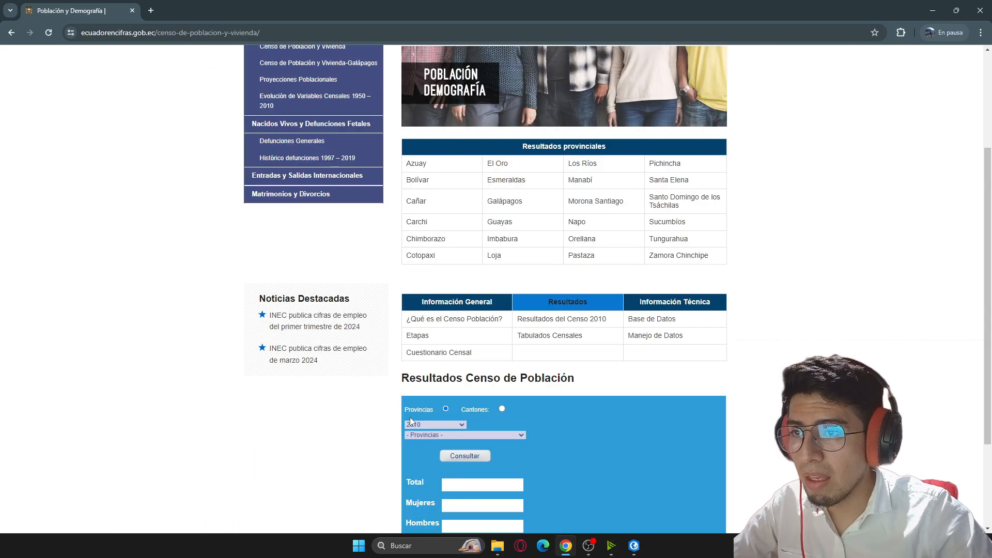
scroll(411, 421, "down", 3)
scroll(411, 333, "up", 2)
scroll(412, 333, "up", 2)
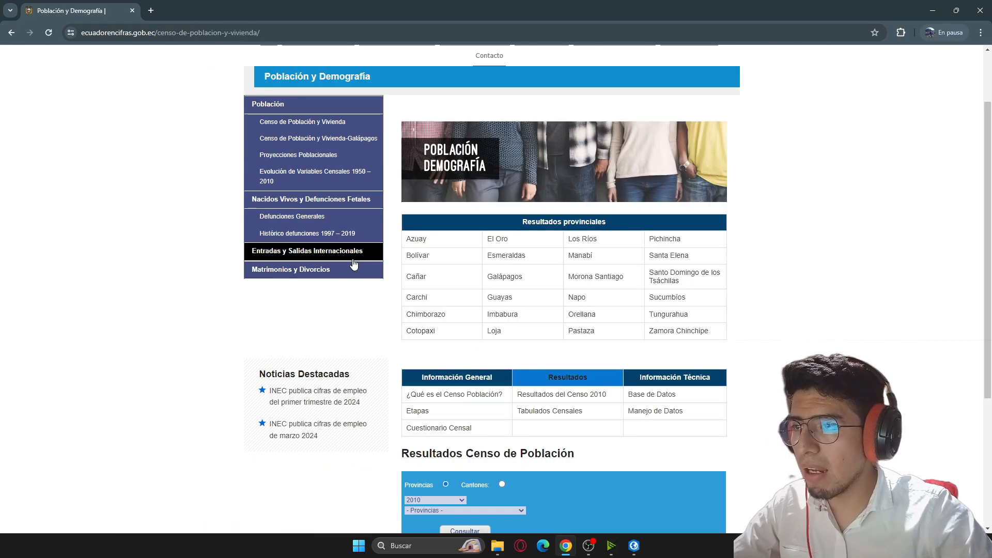
Open Proyecciones Poblacionales, review the 2001–2050 summary, and open the information from previous years.
left_click(289, 156)
scroll(349, 287, "down", 5)
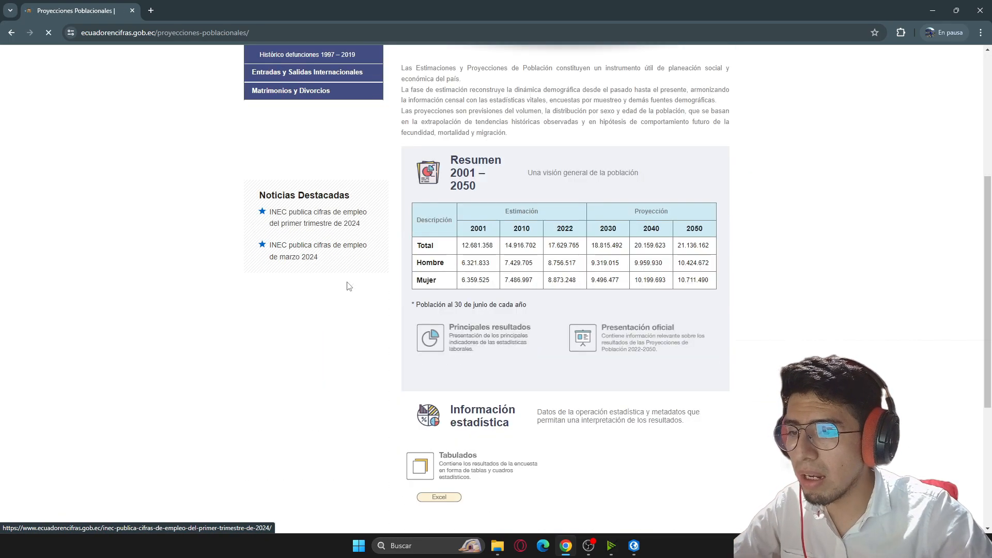
left_click_drag(476, 194, 753, 219)
left_click(769, 219)
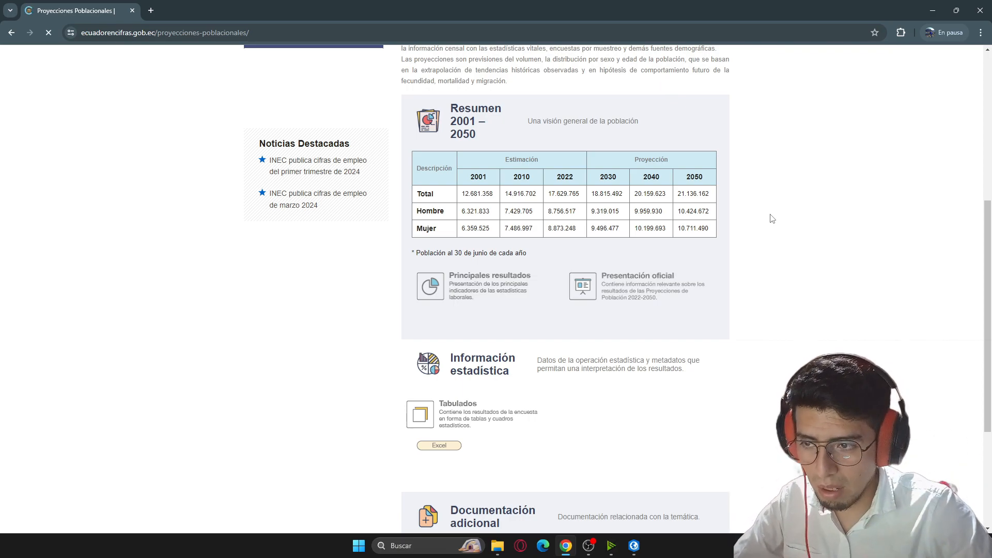
scroll(532, 351, "down", 3)
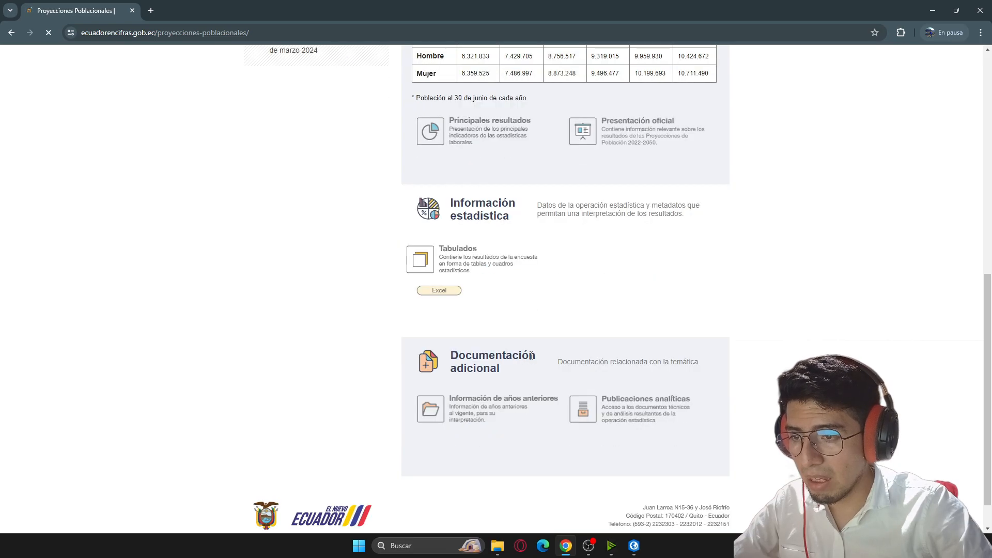
left_click(475, 407)
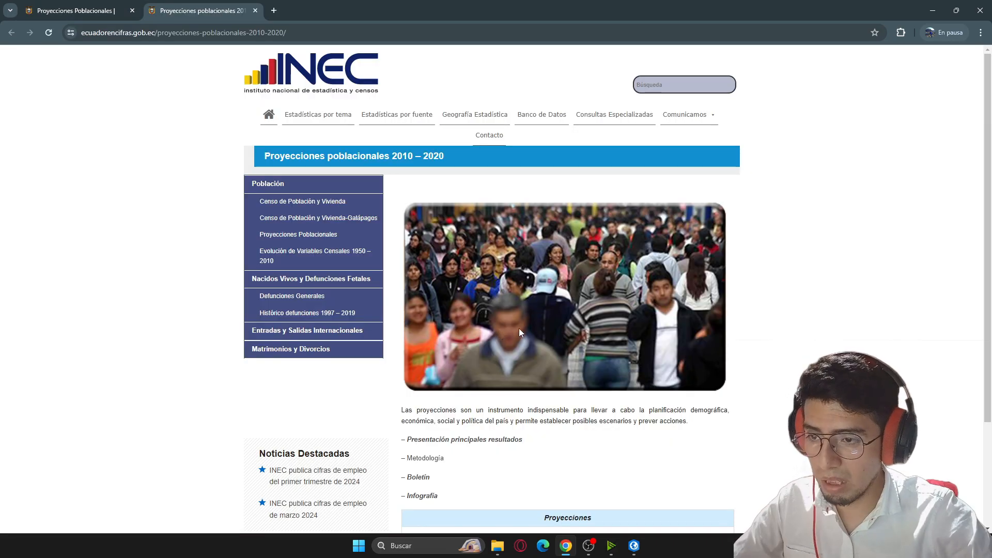
scroll(703, 311, "down", 2)
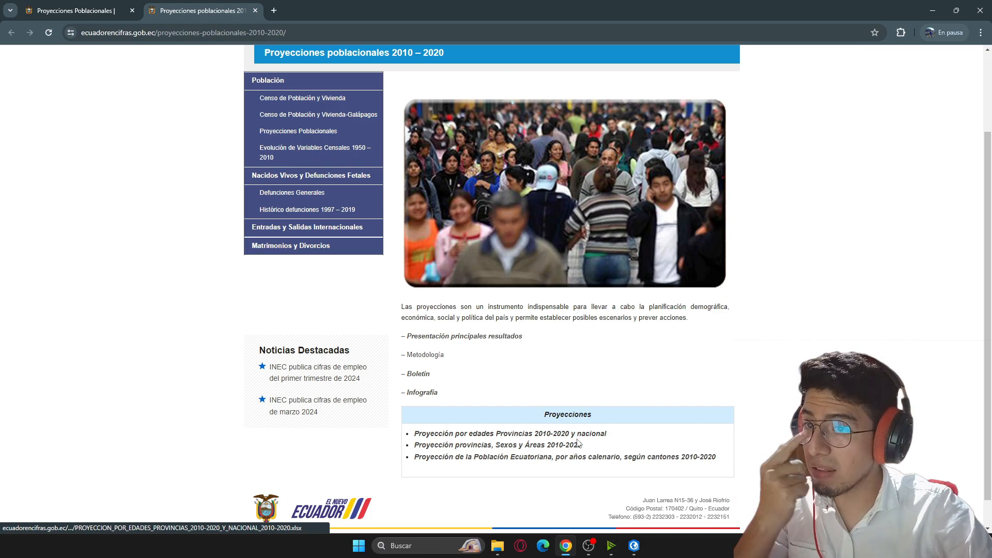
Start downloading "Proyección provincias, Sexos y Áreas 2010-2020" and create a desktop folder named DATOS POBLACIONALES 2010_2020 for it.
left_click(513, 449)
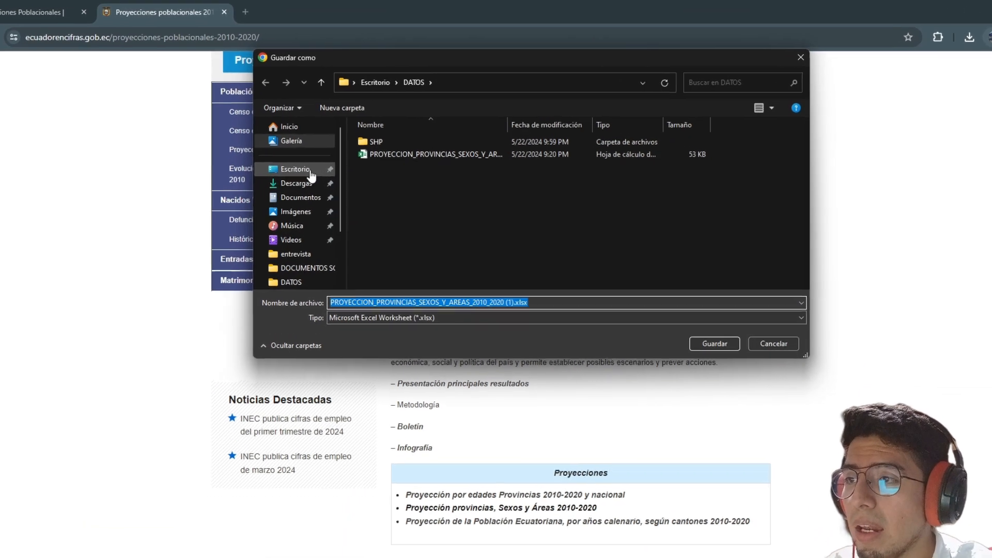
left_click(317, 149)
right_click(377, 249)
mouse_move(499, 387)
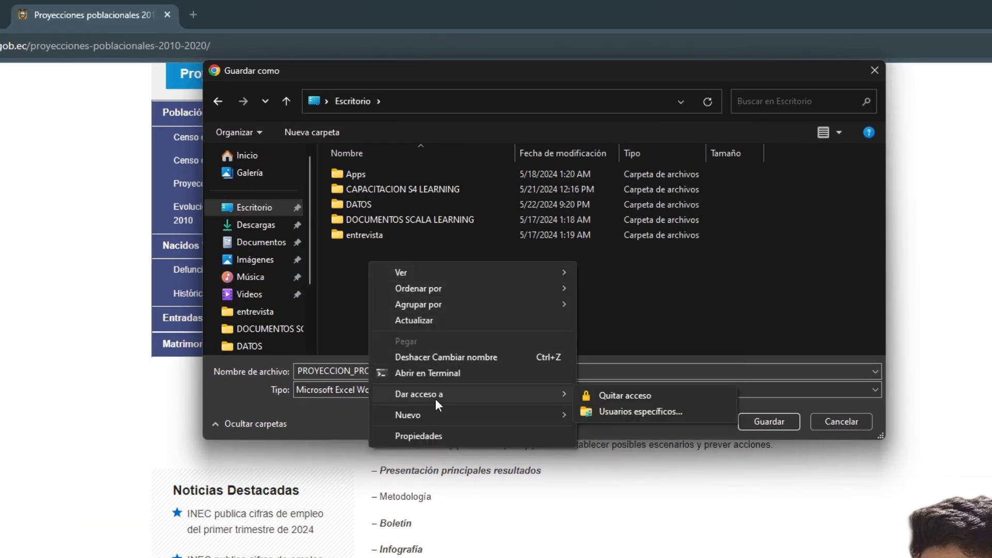
left_click(613, 417)
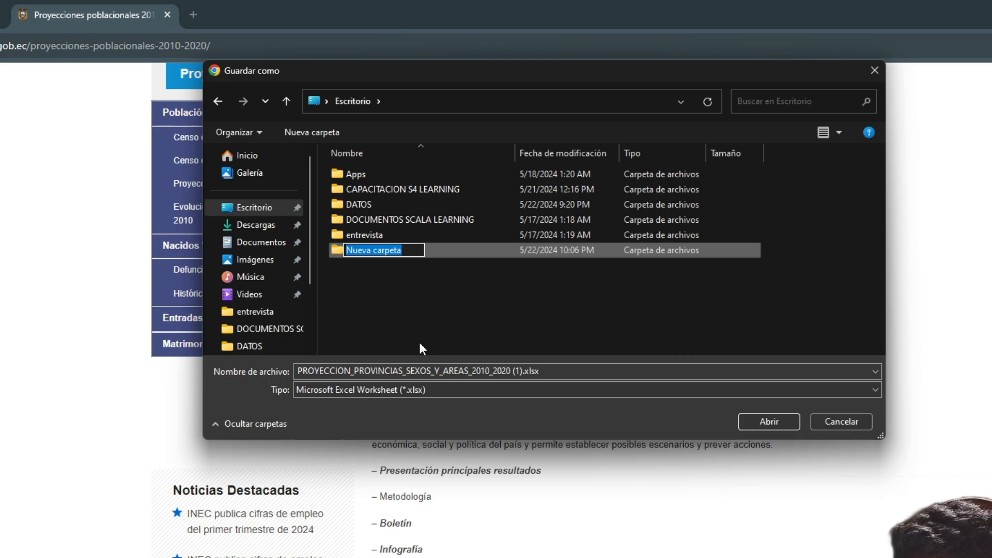
type("DAT")
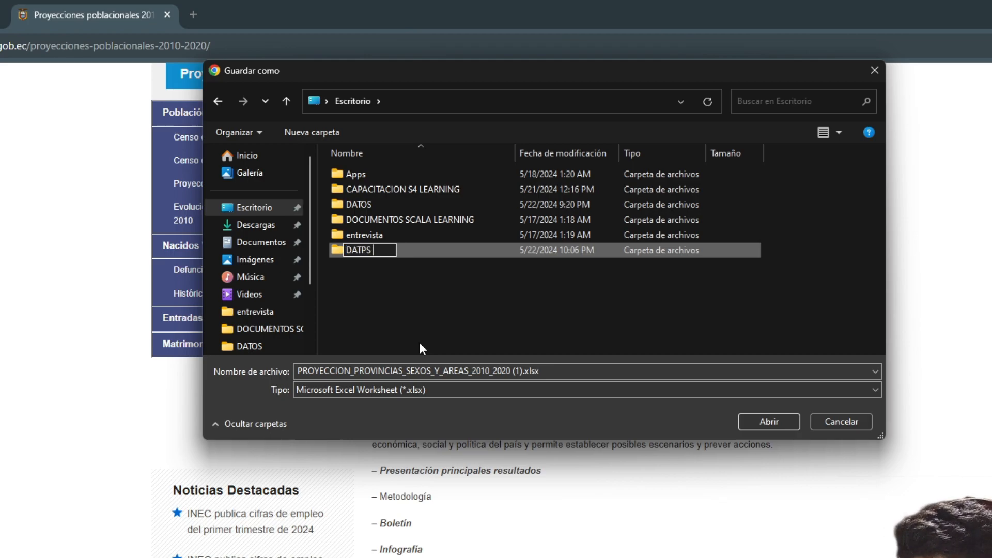
type("OS PO")
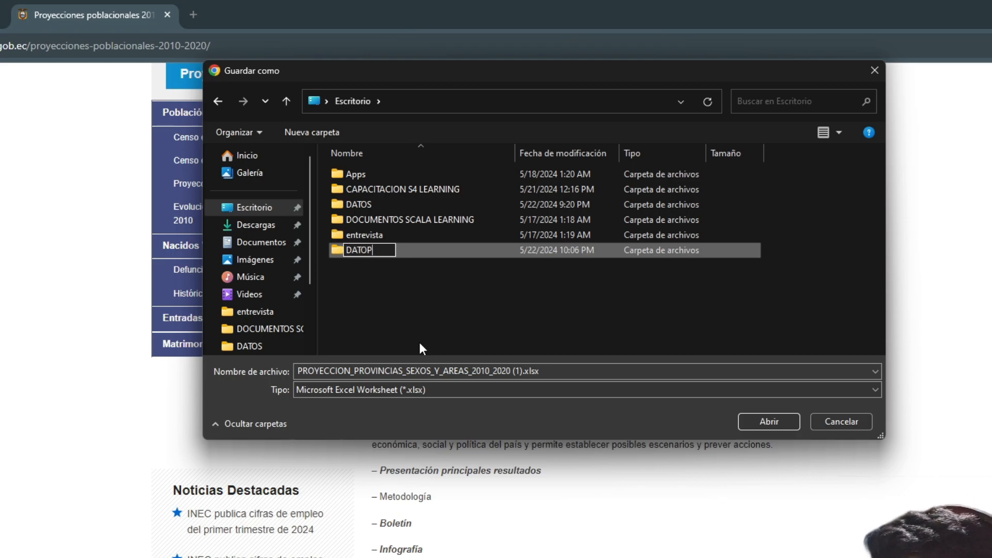
type("BLACIO")
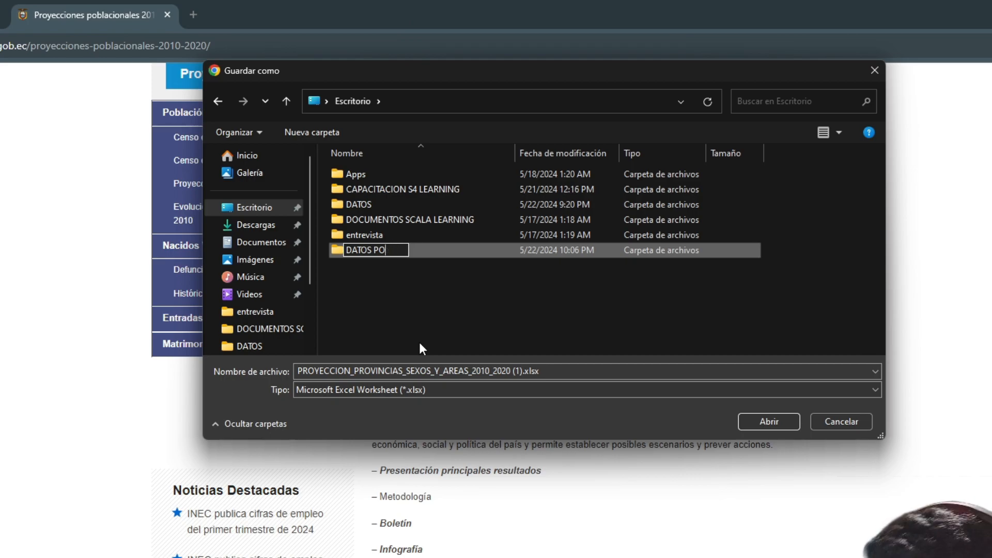
type("NALES ")
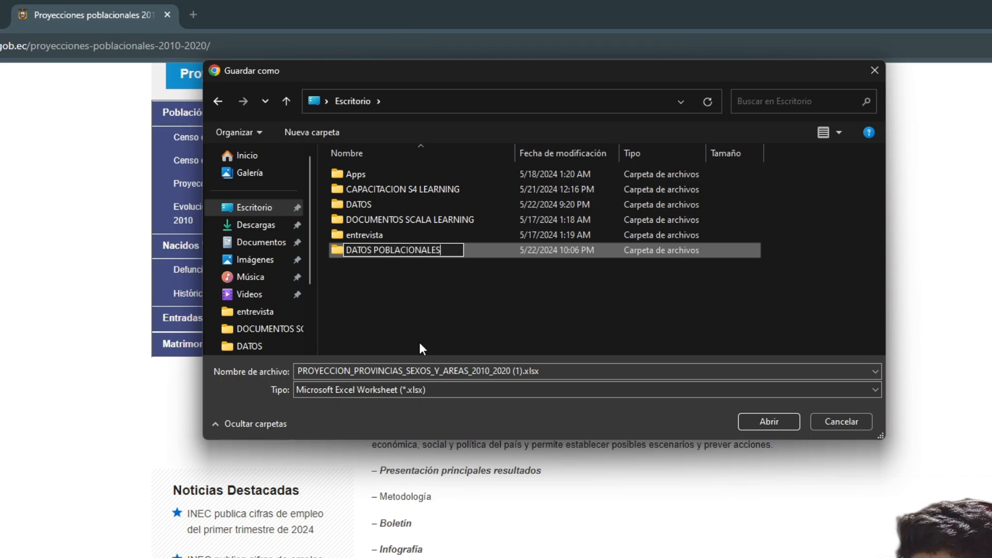
type("201")
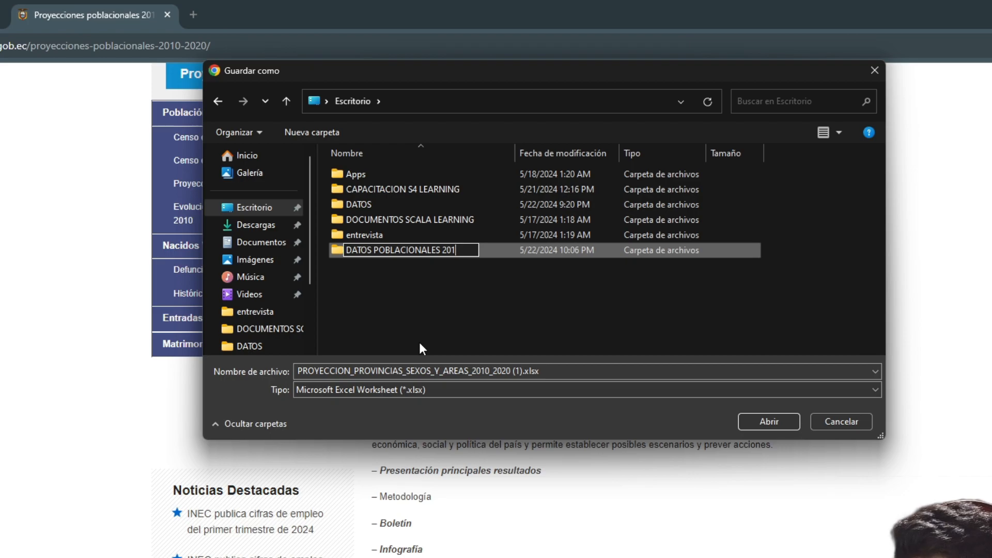
type("0")
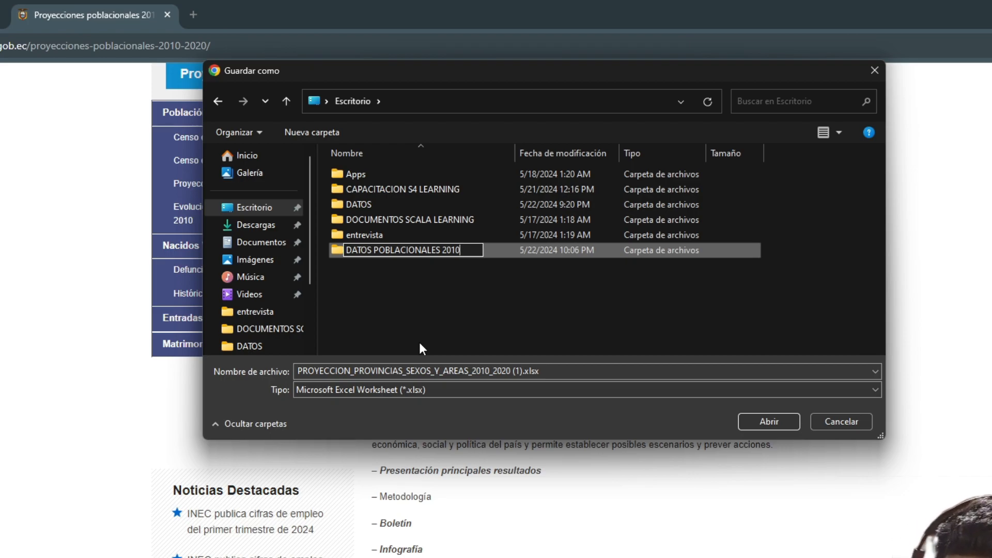
type("_2020")
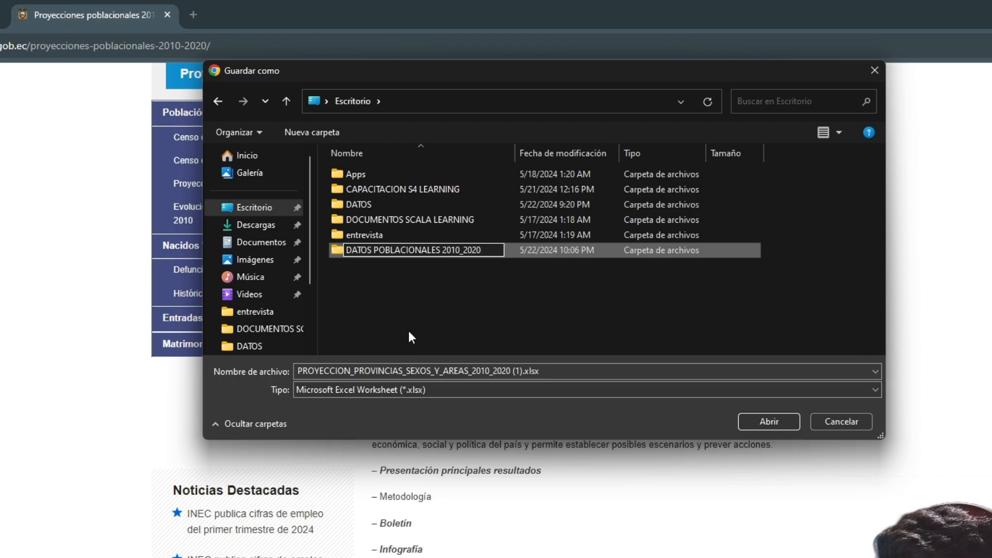
left_click(523, 295)
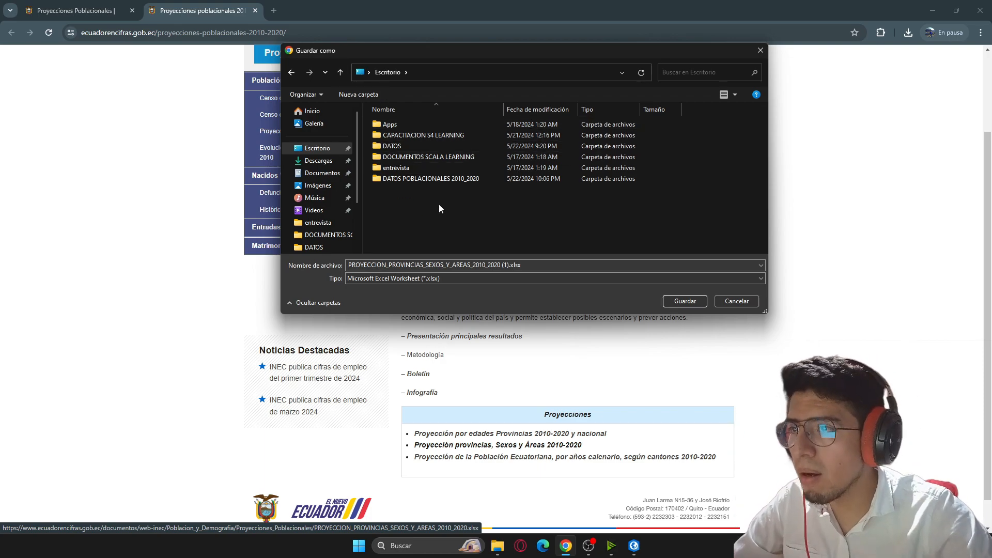
Save the workbook in the DATOS POBLACIONALES 2010_2020 folder and open it in Excel with editing enabled.
double_click(467, 181)
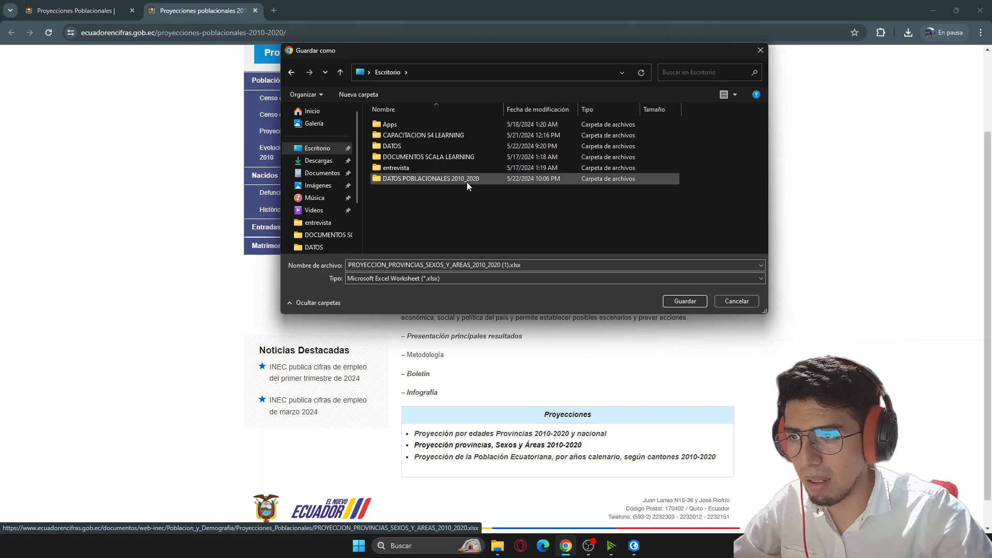
left_click(688, 304)
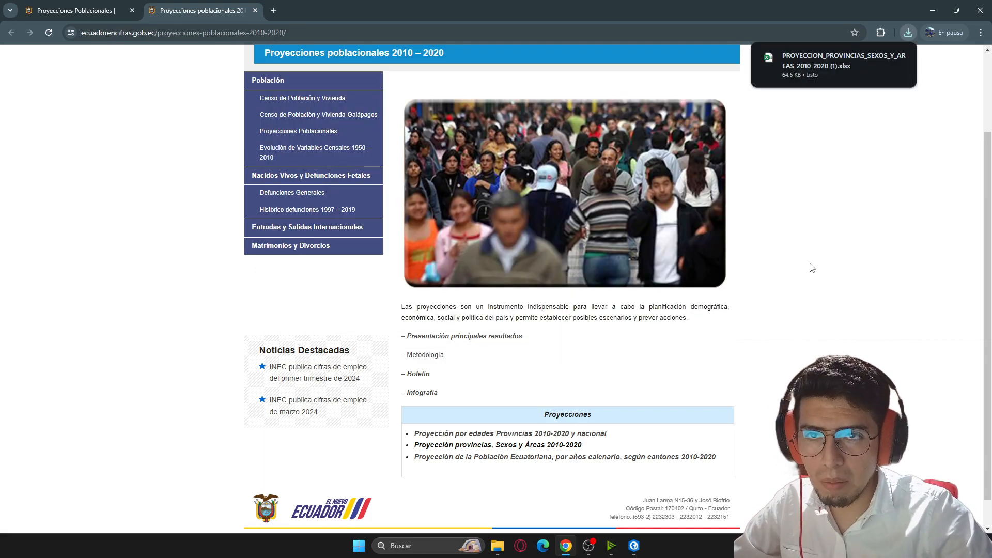
mouse_move(805, 67)
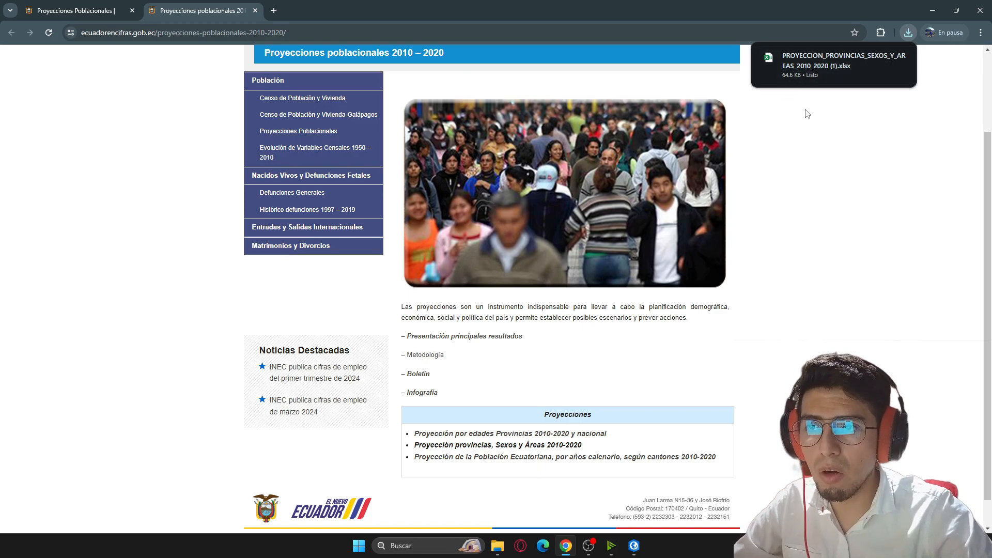
left_click(830, 57)
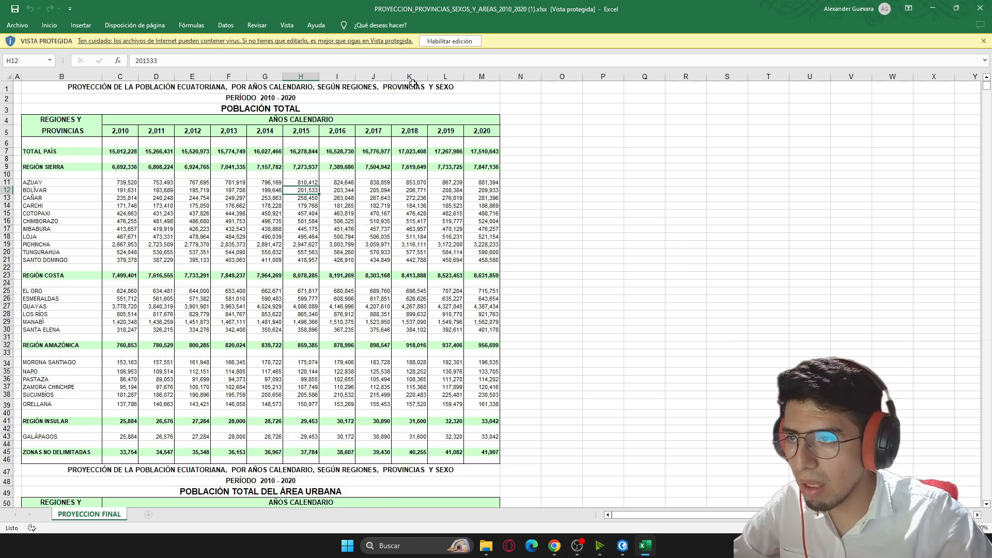
left_click(462, 41)
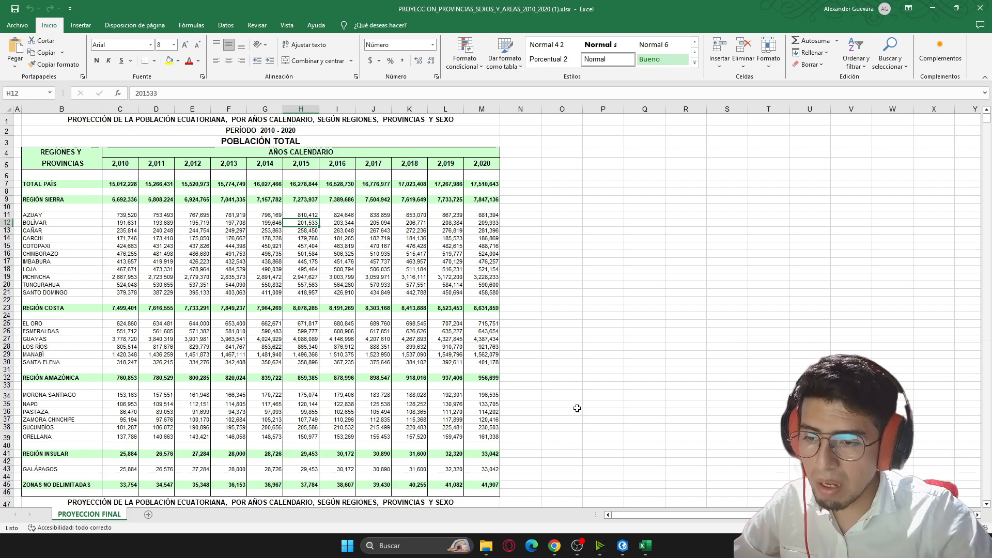
Switch to the browser, return to the INEC home page, and open Geografía Estadística from the Estadísticas section.
left_click(555, 546)
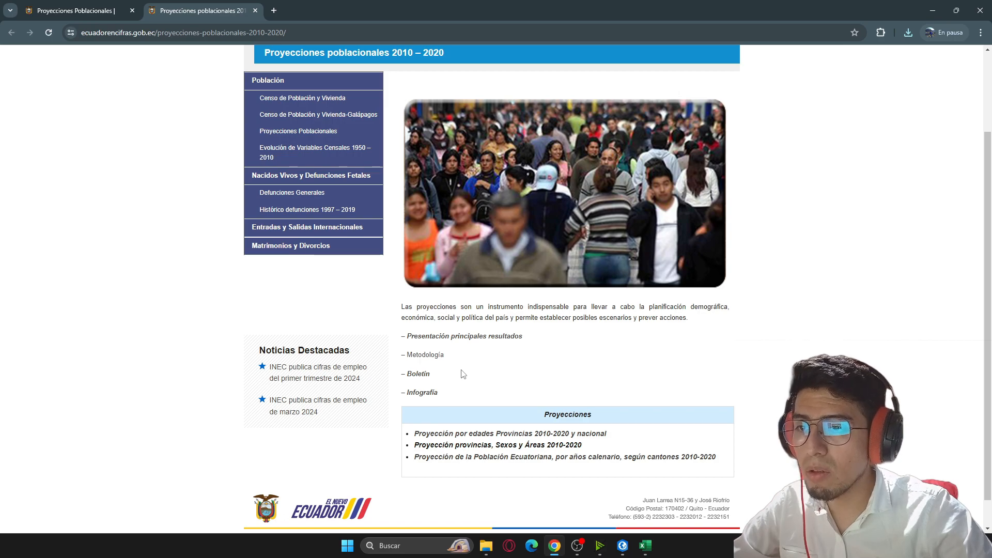
scroll(190, 391, "up", 1)
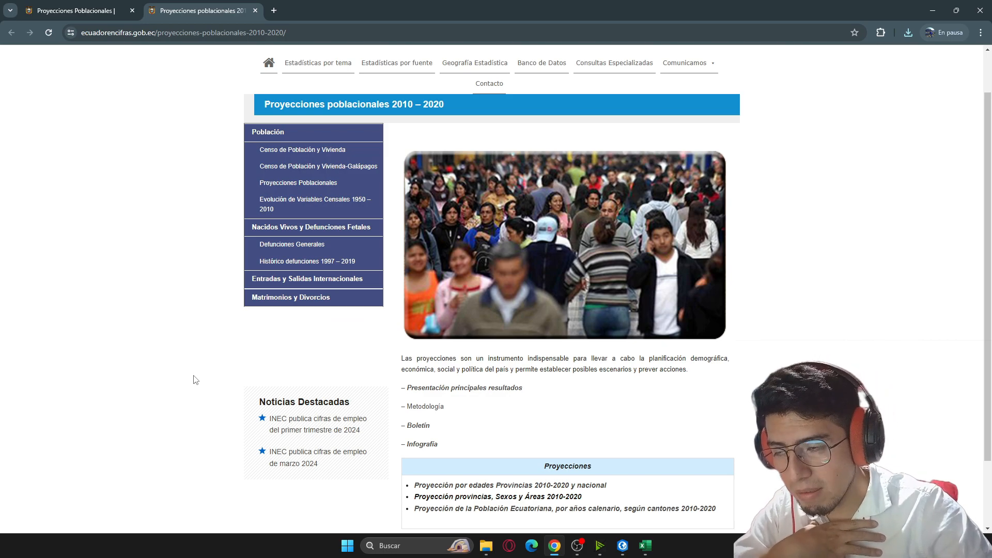
scroll(202, 380, "up", 1)
left_click(357, 86)
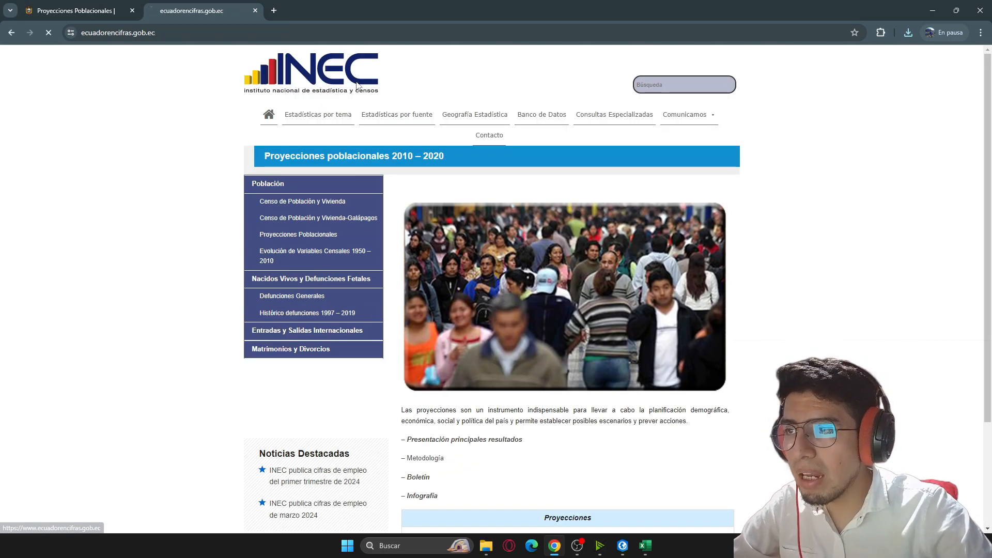
left_click(137, 11)
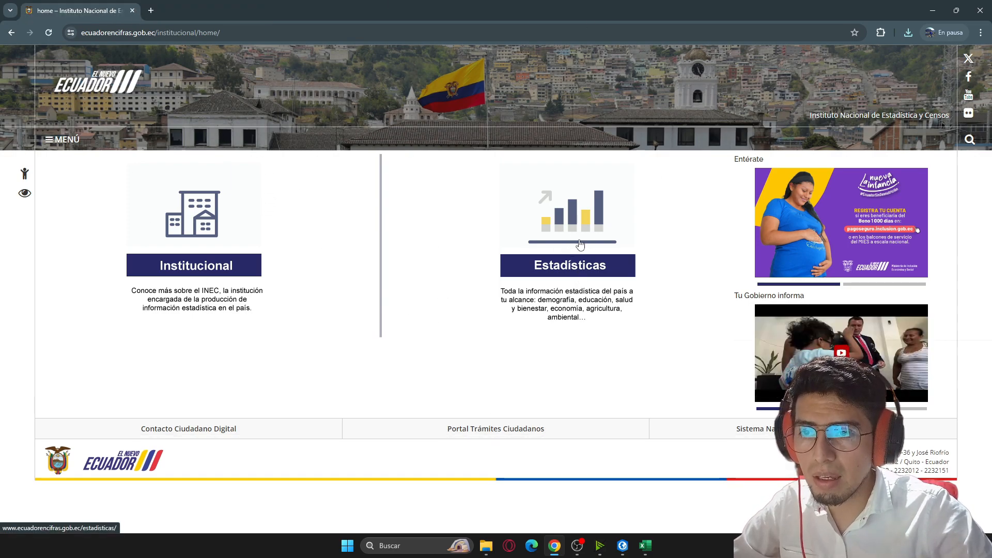
left_click(573, 265)
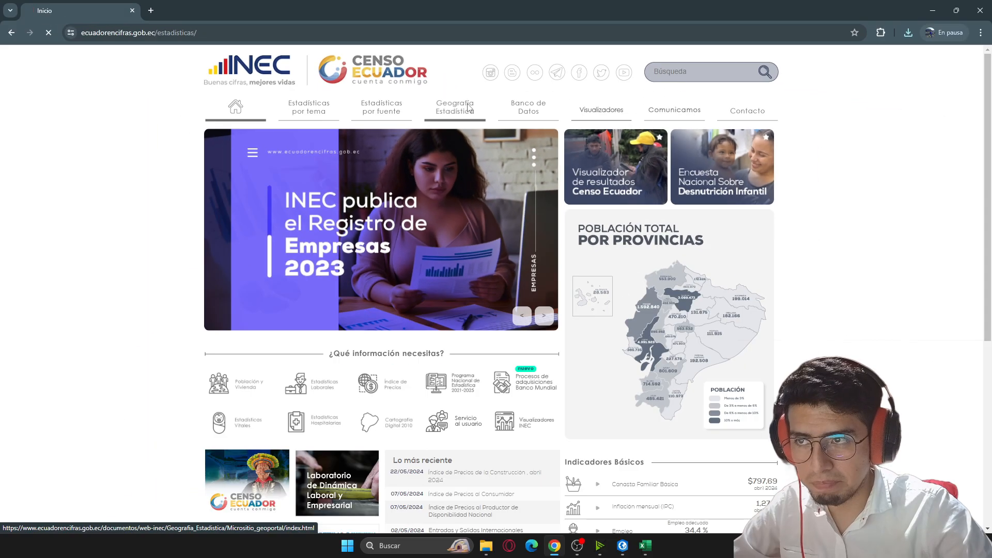
left_click(515, 152)
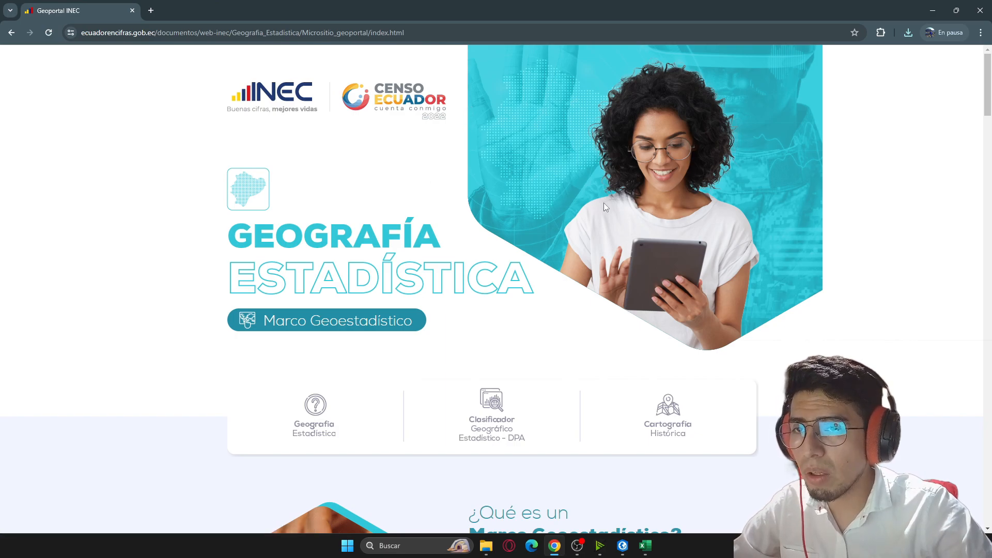
In the División Político Administrativa classifier, compare the files offered for 2012, 2013 and 2023, and select the year 2012.
left_click_drag(991, 122, 988, 420)
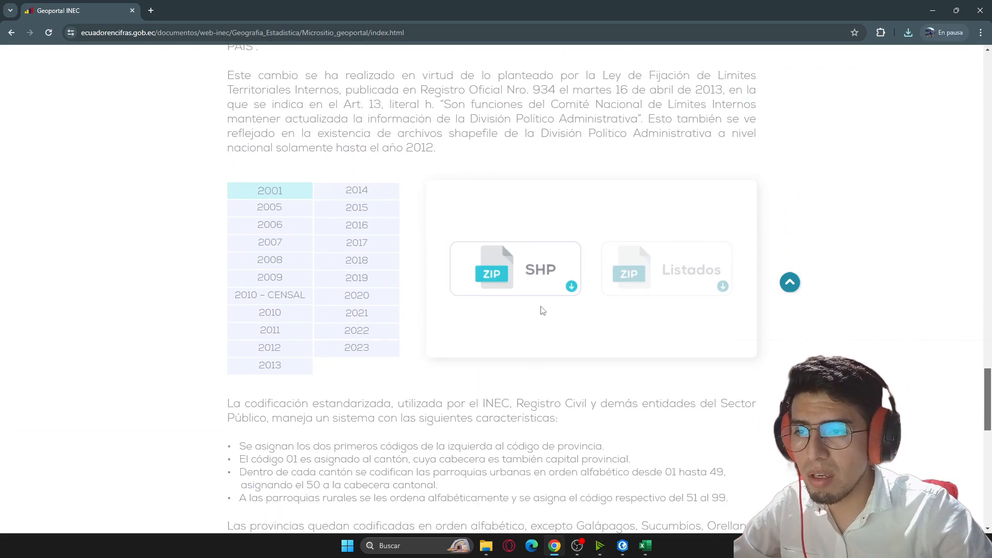
scroll(605, 321, "up", 1)
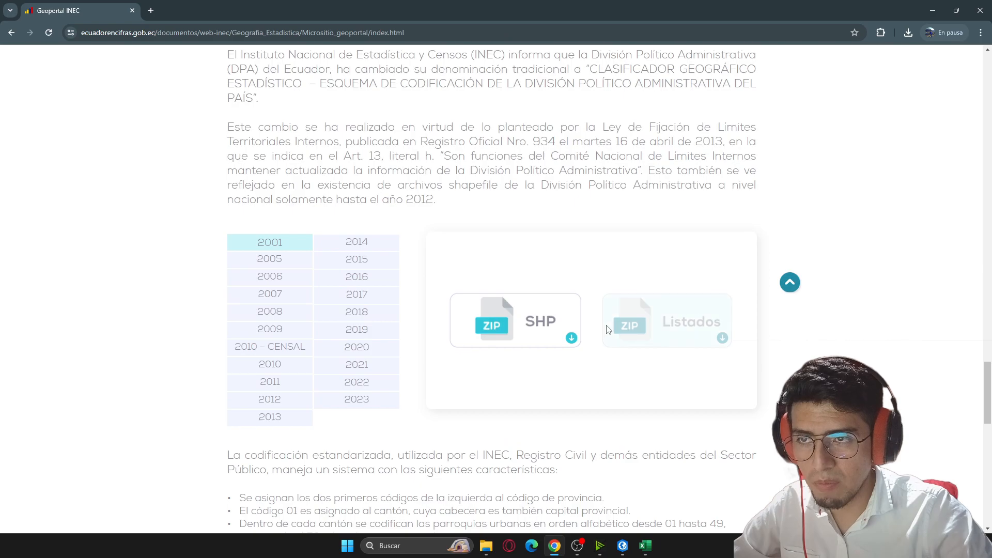
left_click_drag(541, 181, 712, 192)
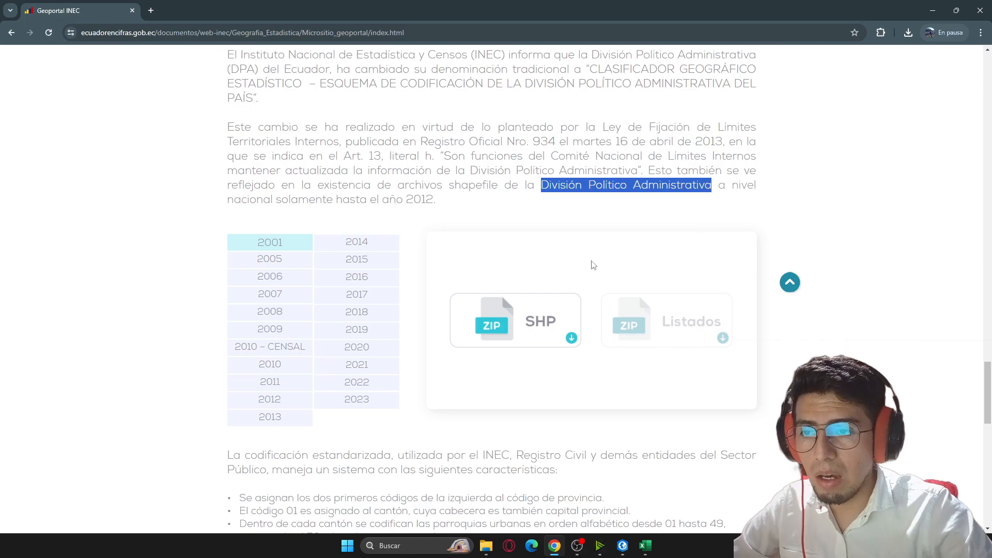
left_click_drag(446, 234, 445, 232)
left_click(451, 234)
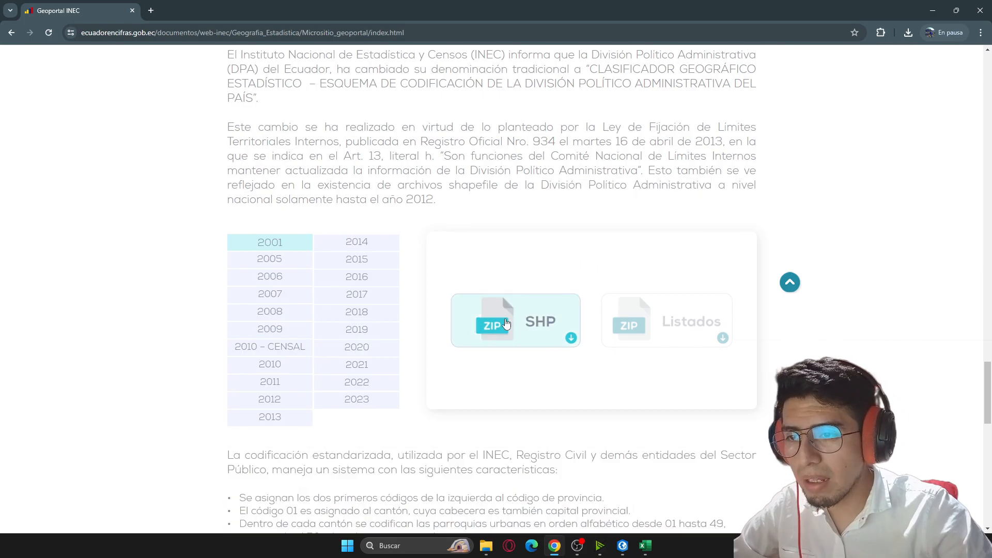
left_click(284, 401)
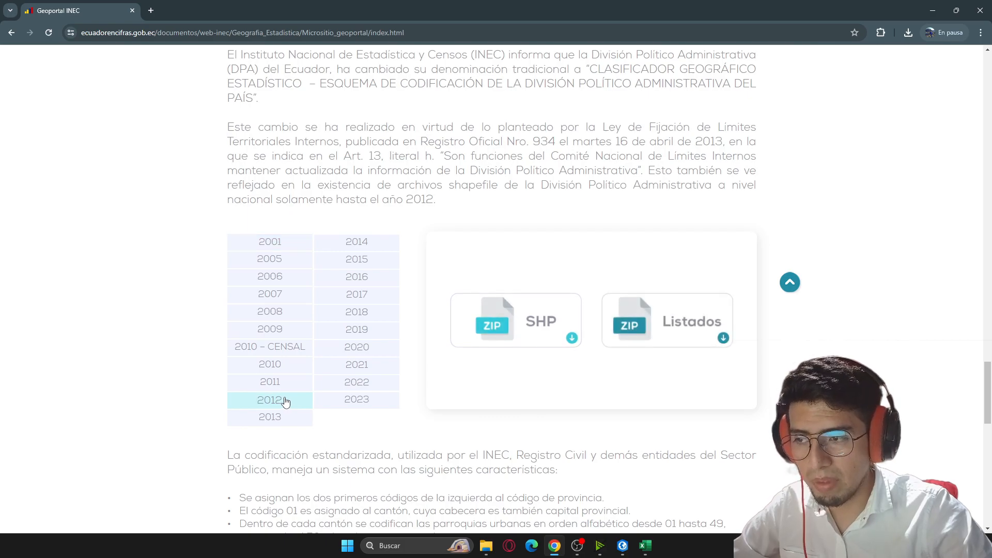
left_click(288, 420)
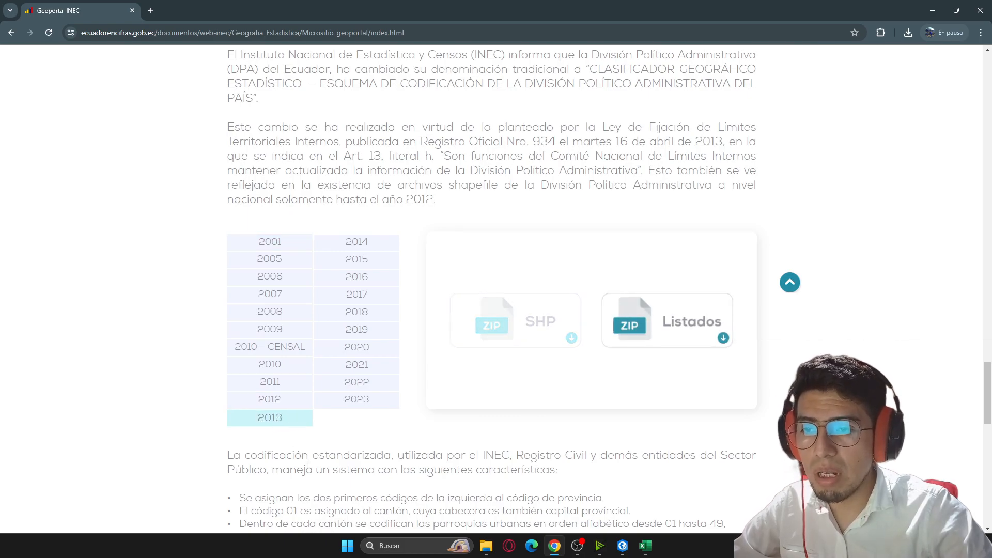
left_click(366, 403)
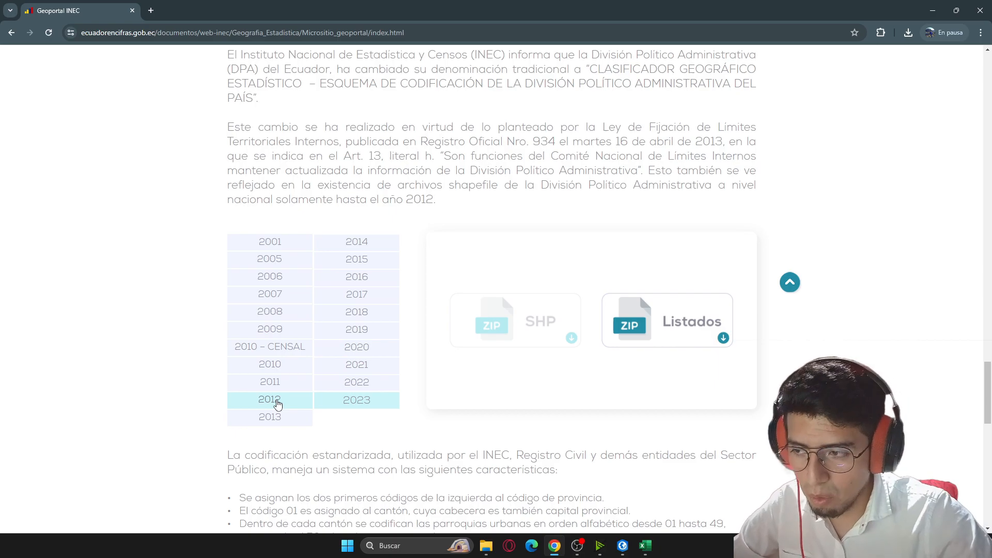
left_click(276, 400)
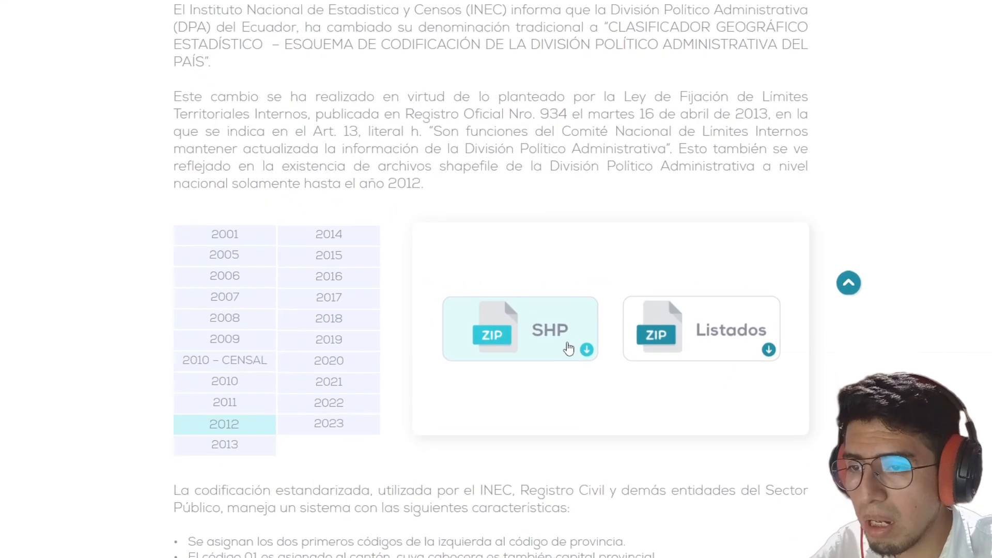
Download the 2012 shapefile archive SHP.zip into the desktop folder DATOS POBLACIONALES 2010_2020.
left_click(586, 350)
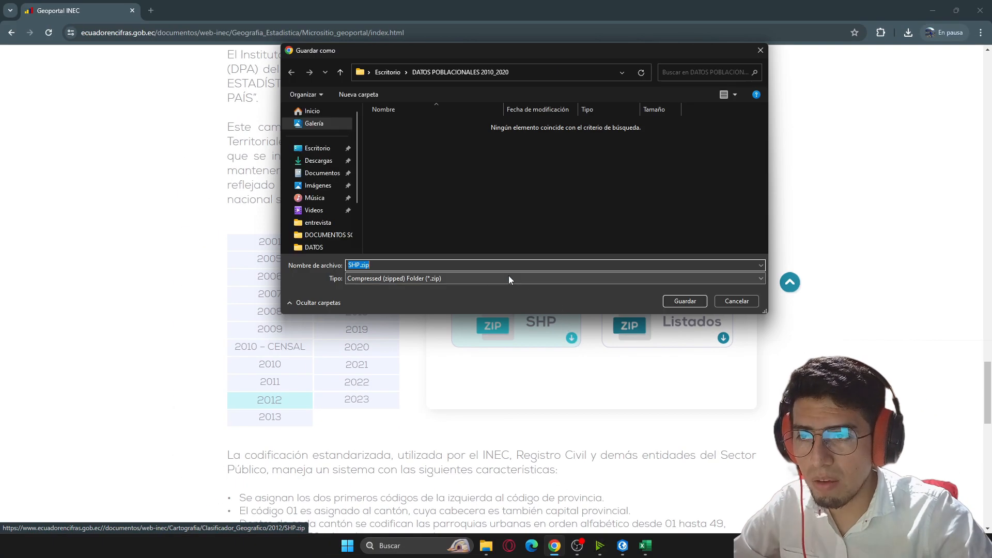
left_click(316, 148)
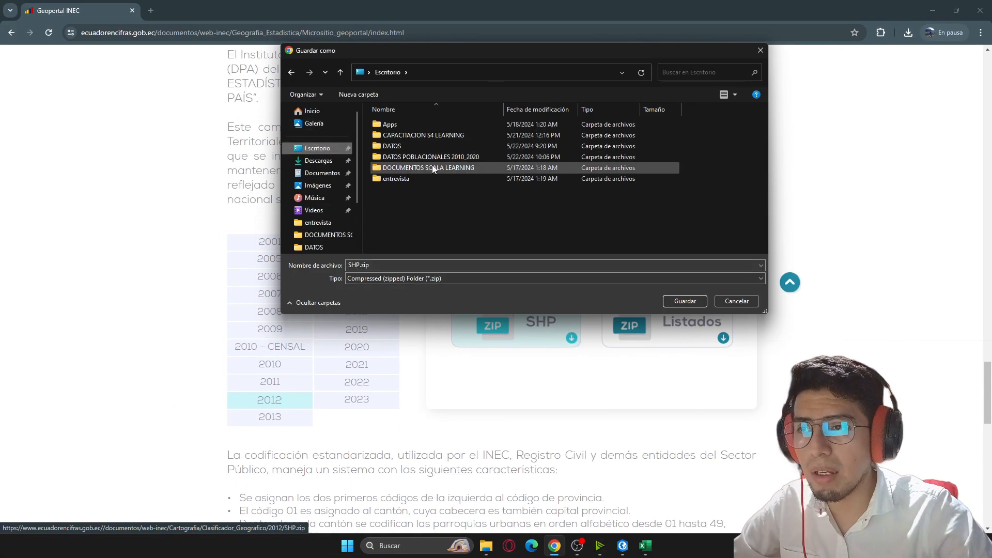
left_click(466, 161)
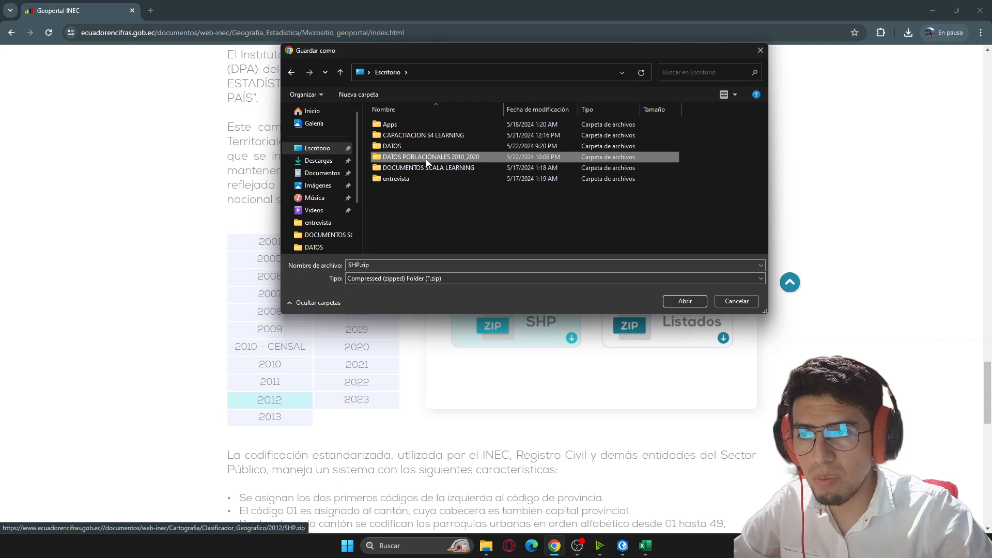
double_click(475, 156)
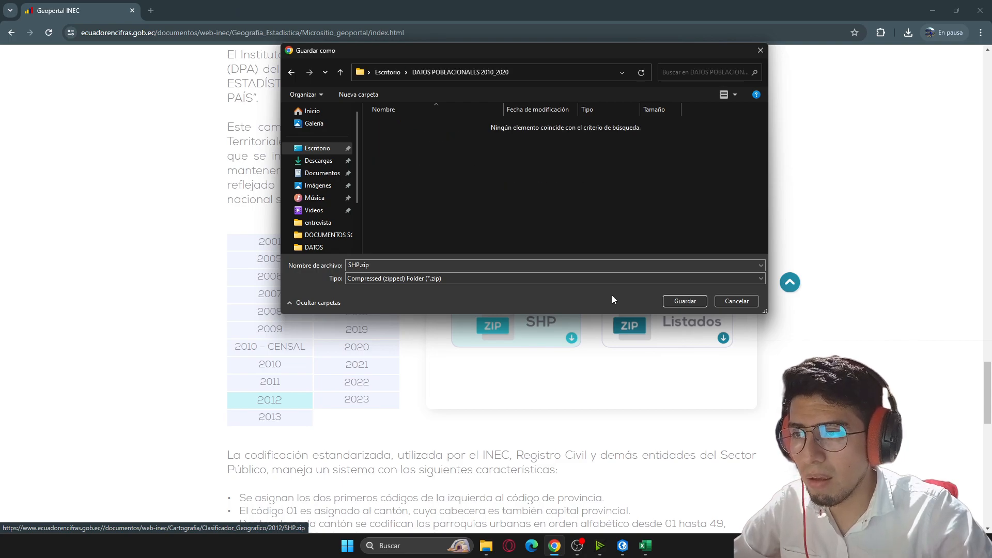
left_click(674, 303)
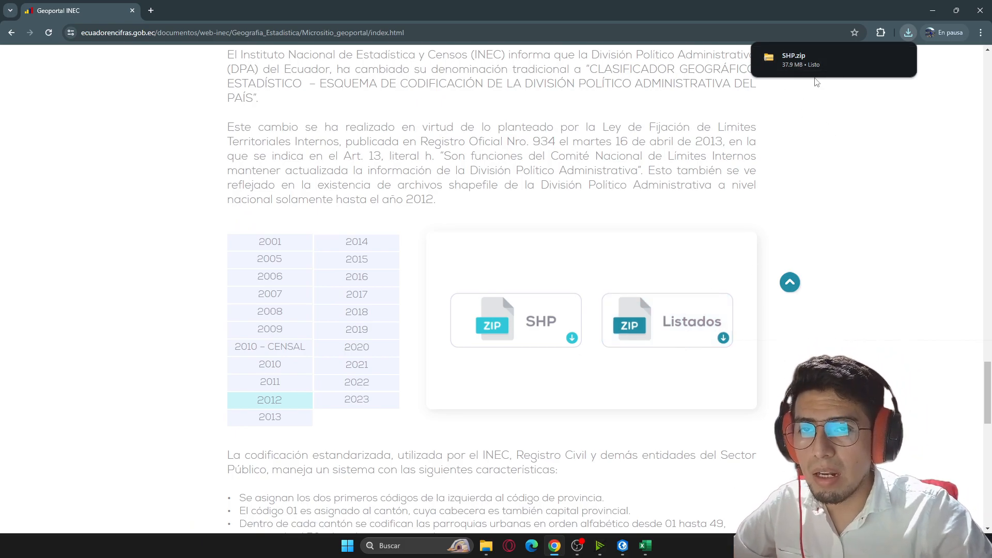
Extract SHP.zip with 7-Zip into its own SHP folder inside DATOS POBLACIONALES 2010_2020 on the desktop.
mouse_move(829, 70)
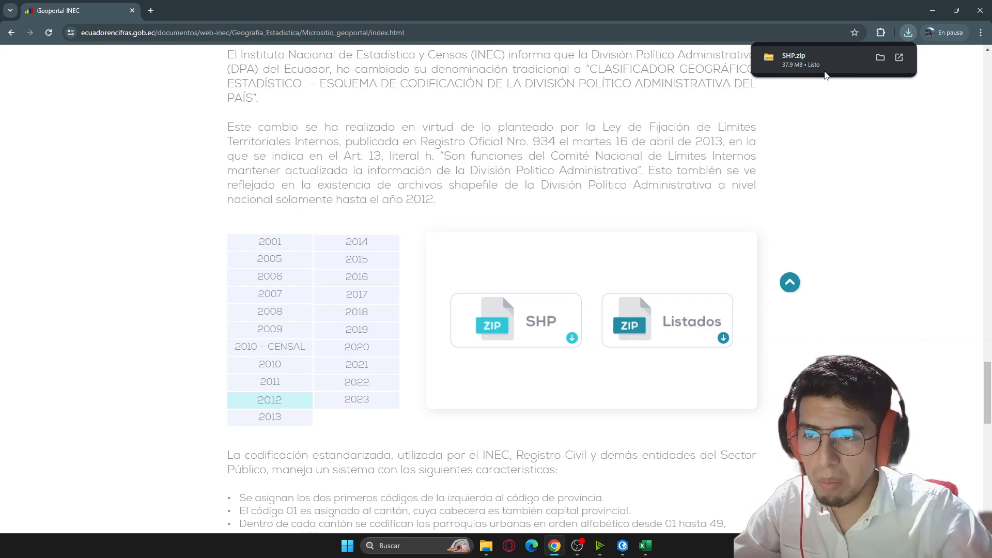
left_click(487, 553)
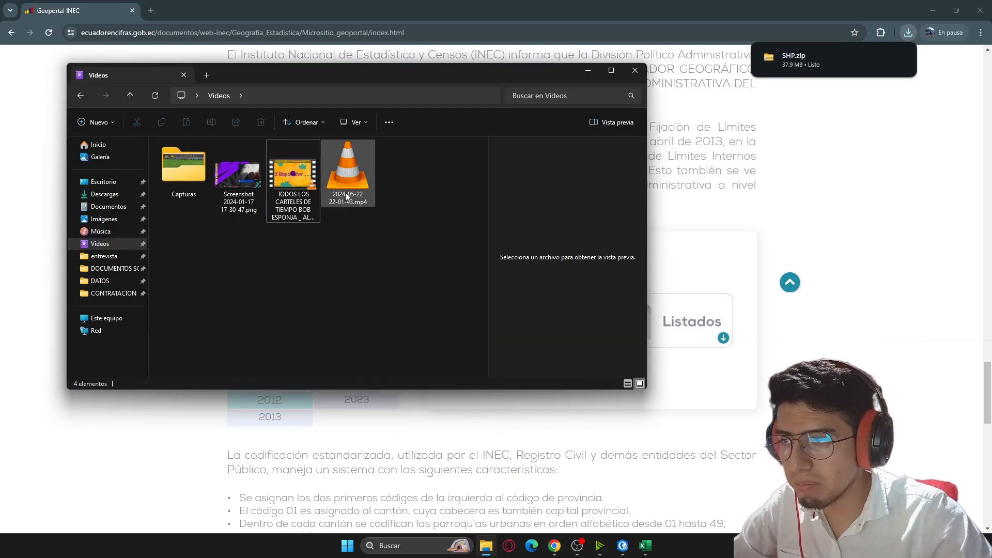
left_click(113, 186)
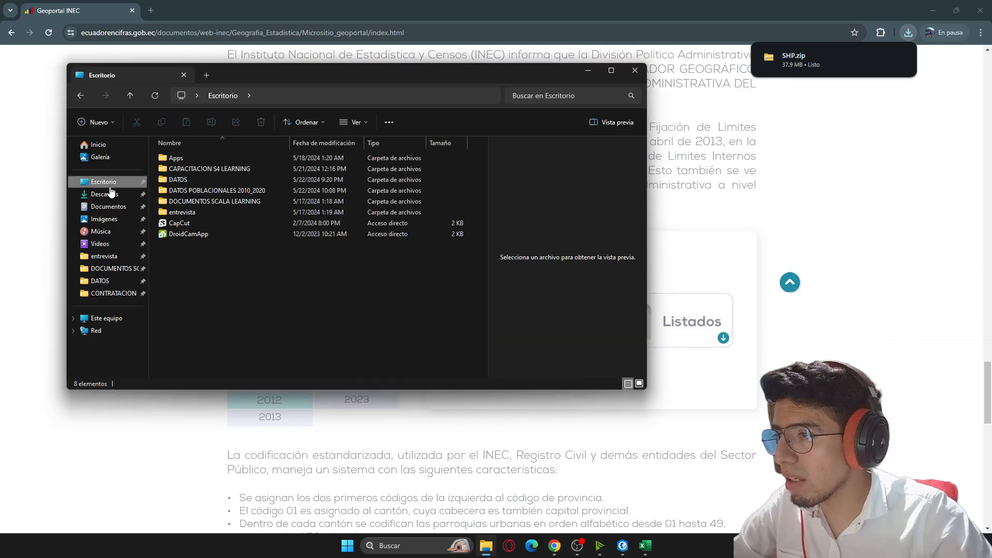
left_click_drag(305, 79, 502, 117)
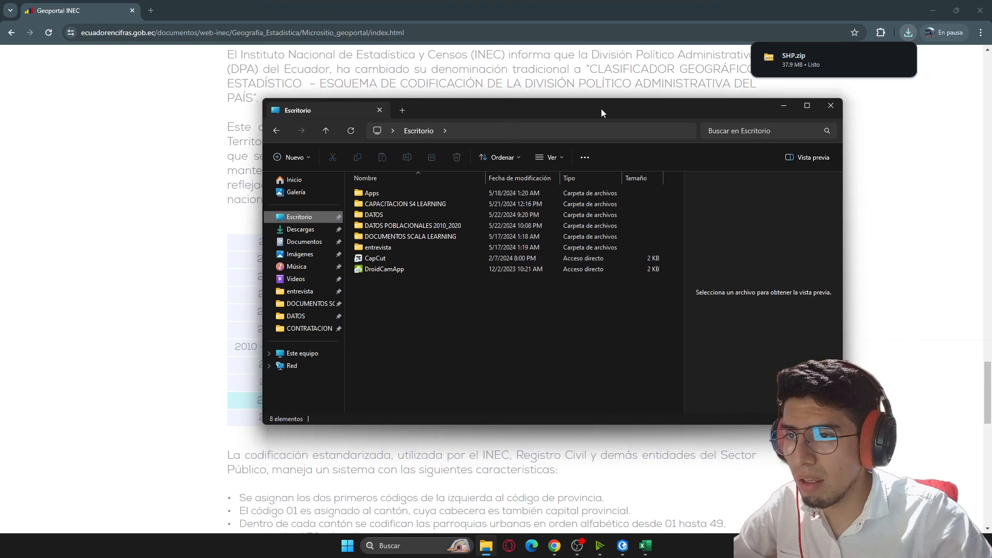
double_click(408, 228)
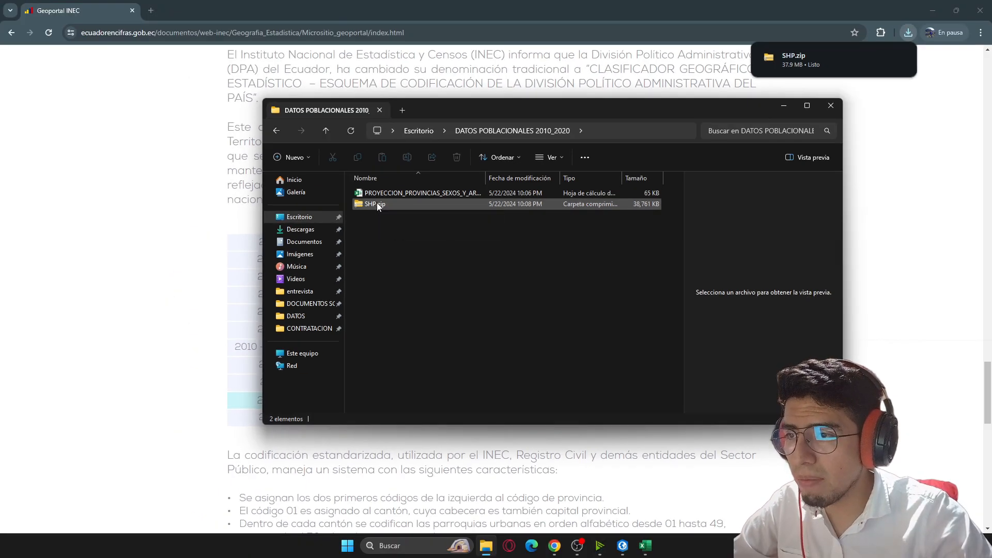
right_click(376, 202)
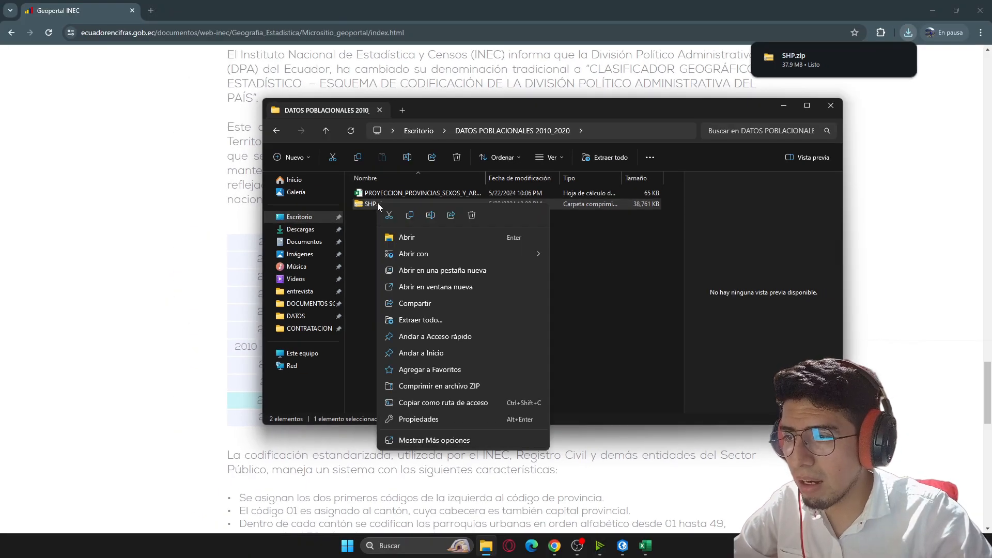
left_click(436, 440)
mouse_move(437, 282)
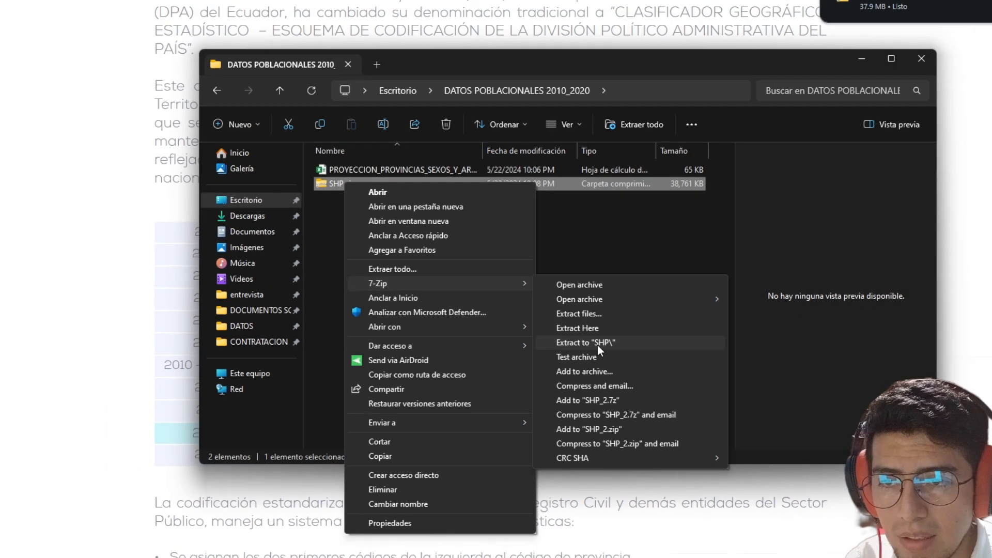
left_click(597, 343)
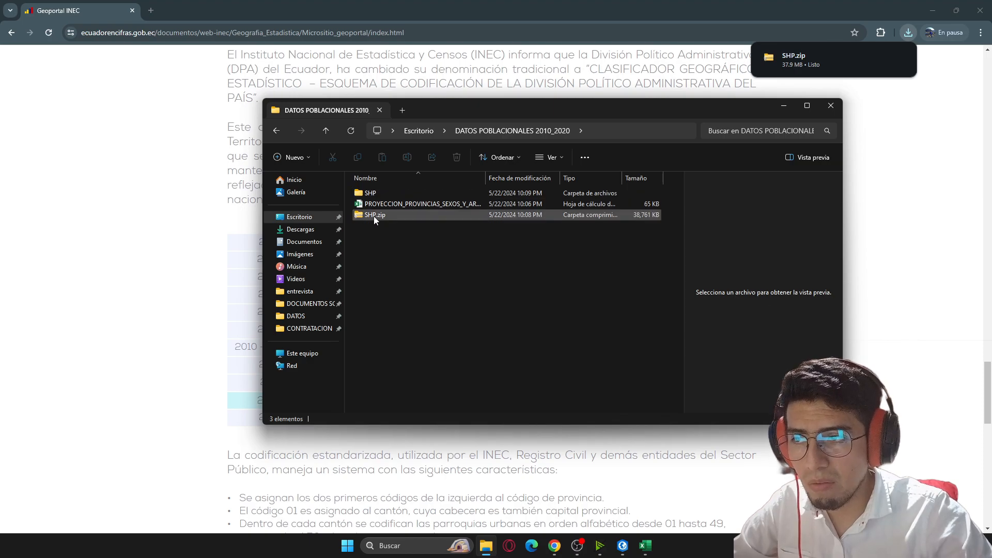
Check the extracted files in the SHP folder, and close the browser and the file explorer.
double_click(386, 194)
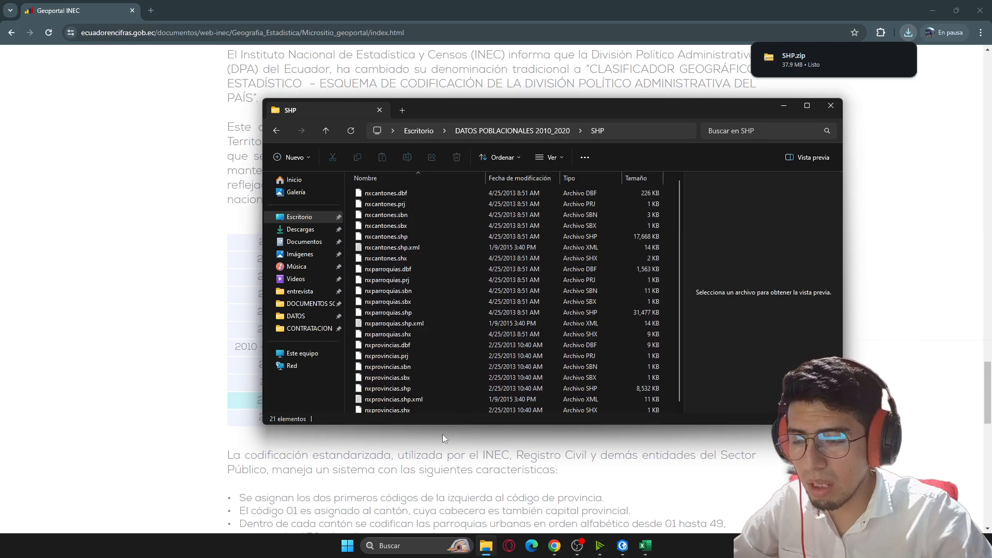
left_click(278, 132)
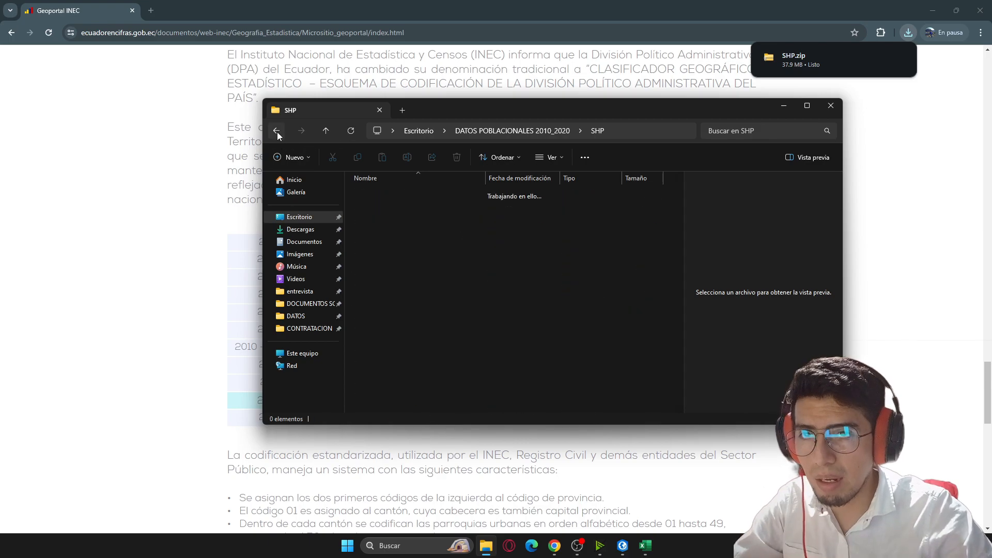
left_click(881, 182)
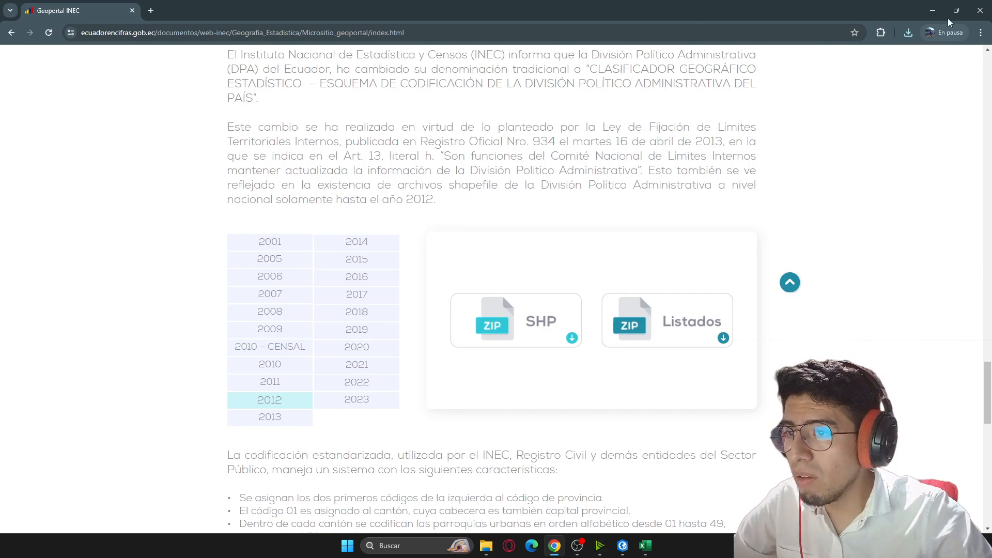
left_click(982, 7)
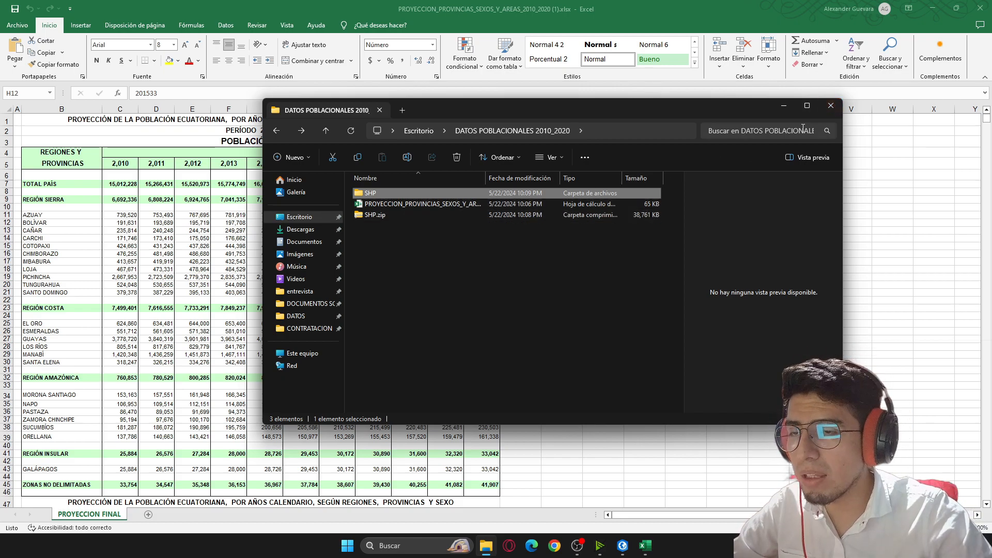
left_click(831, 107)
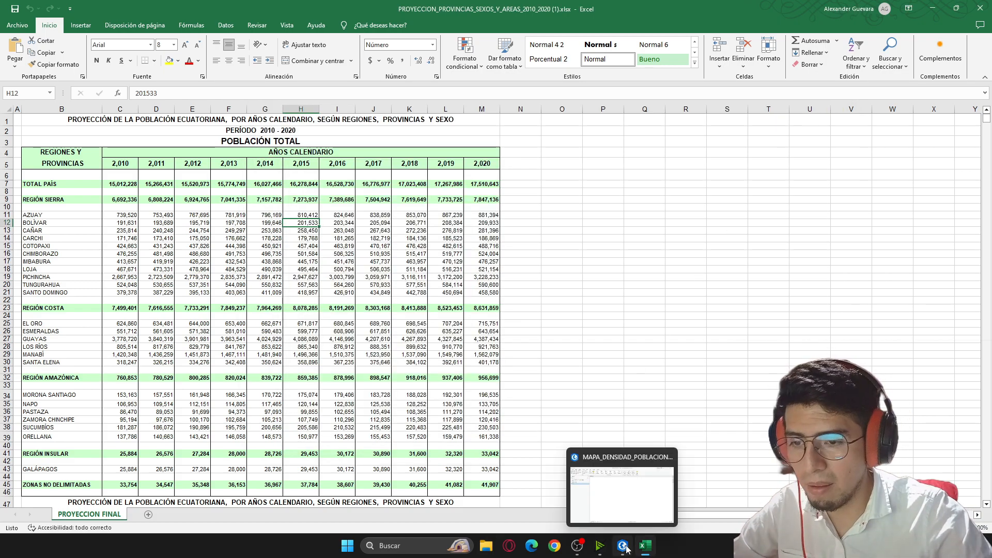
Switch to ArcGIS Pro and start adding data to the map from the folder DATOS POBLACIONALES 2010_2020.
left_click(603, 499)
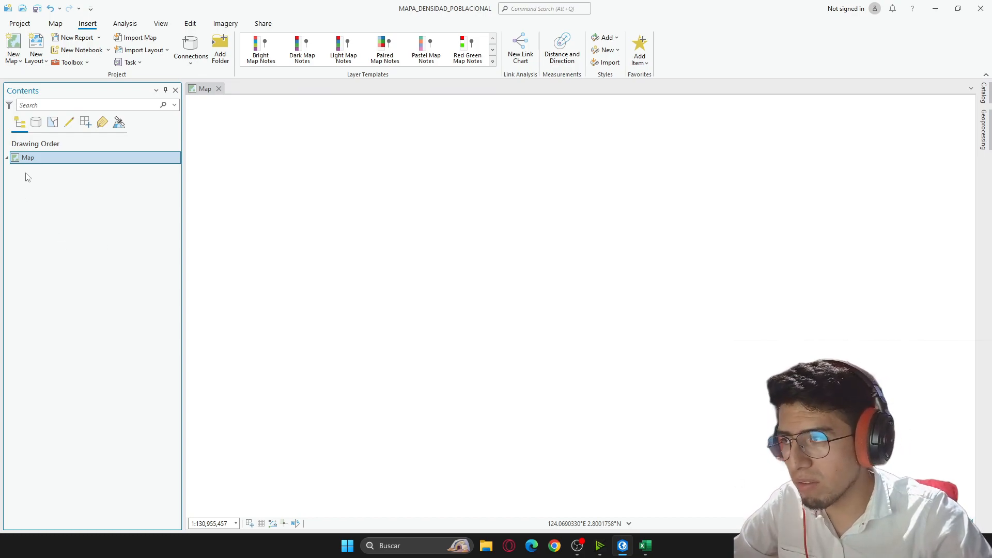
left_click(55, 24)
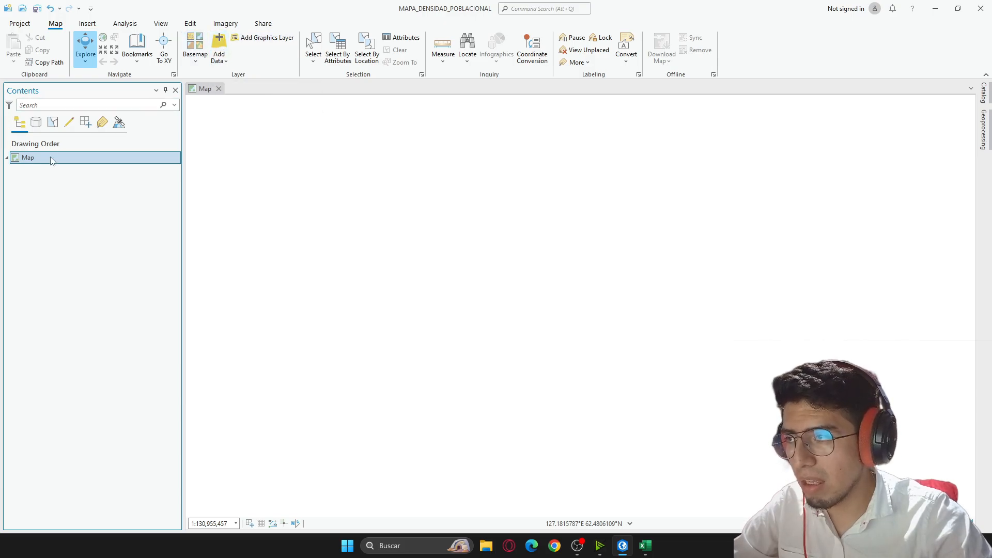
right_click(28, 161)
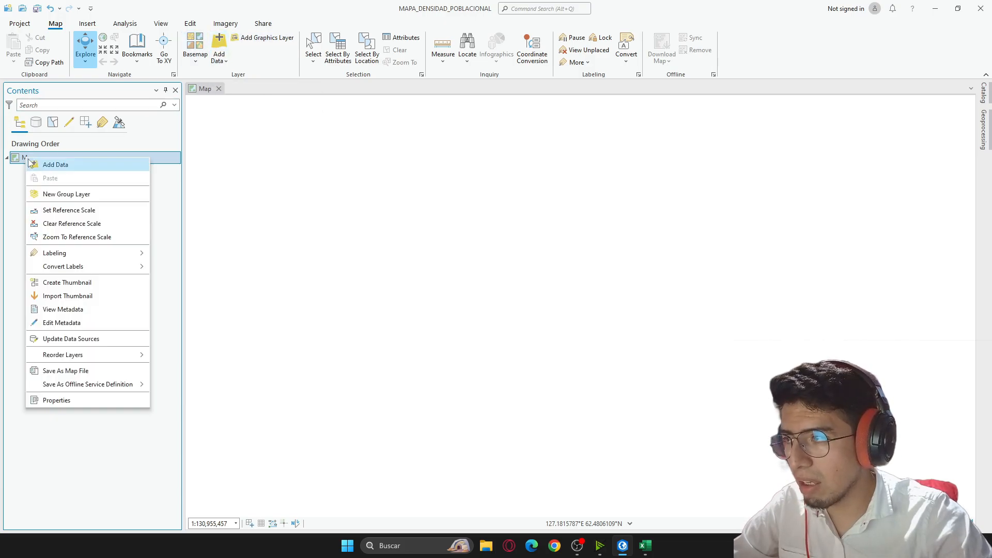
left_click(72, 164)
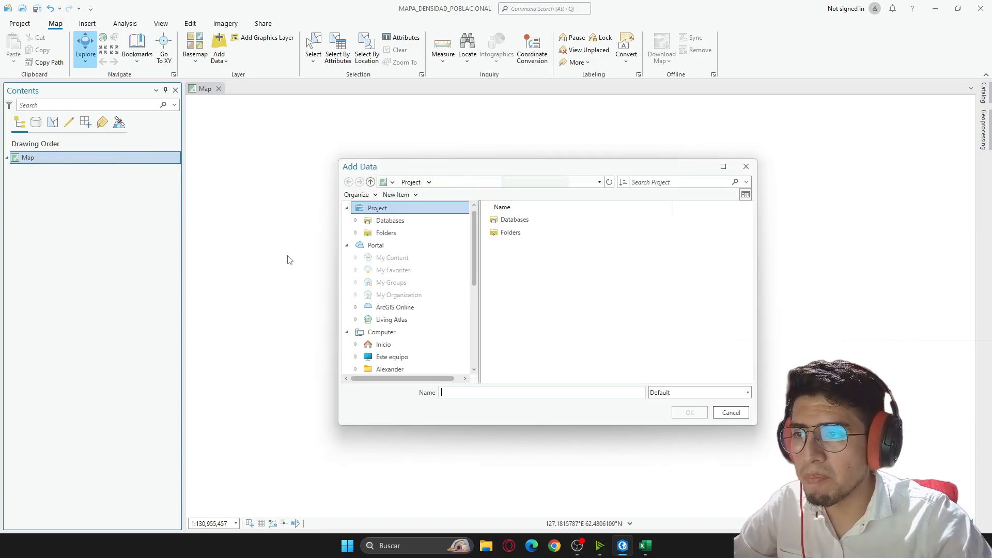
left_click_drag(475, 261, 476, 357)
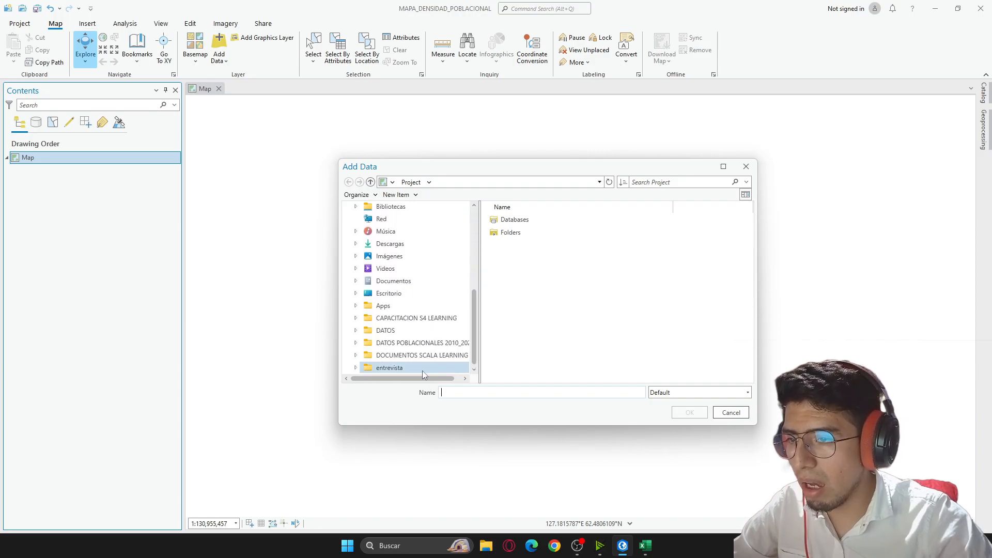
left_click(456, 345)
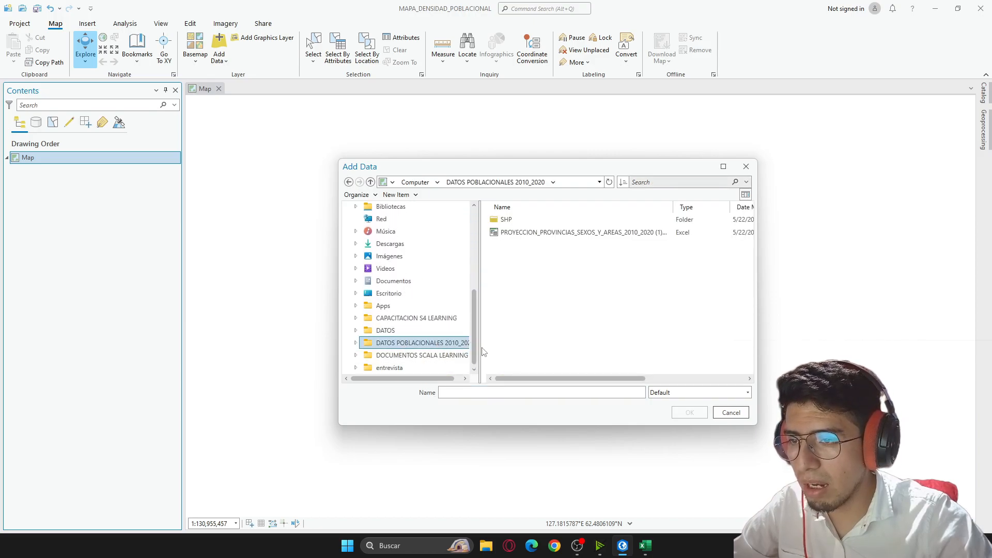
left_click_drag(480, 348, 513, 349)
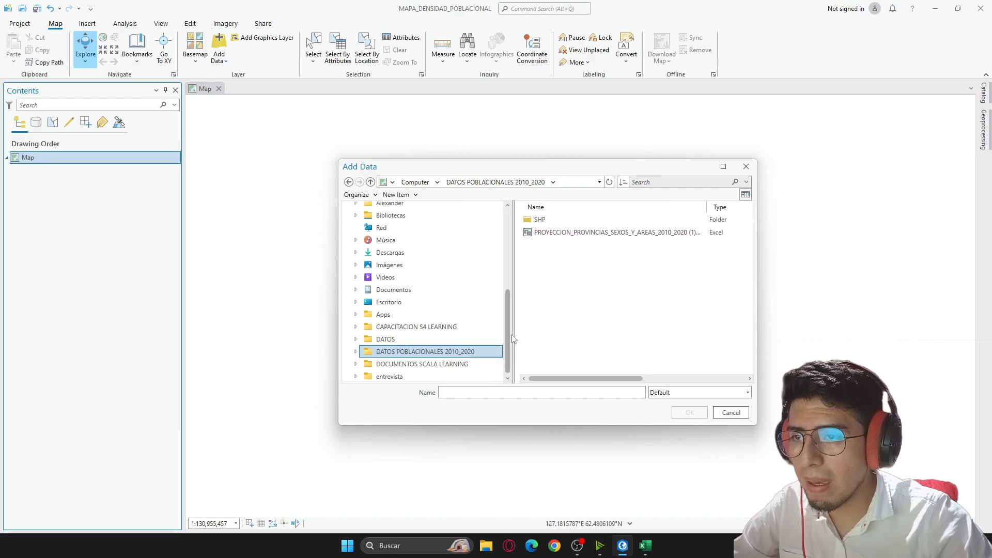
Add the nxprovincias shapefile from the SHP folder to the map.
left_click(554, 222)
left_click(553, 222)
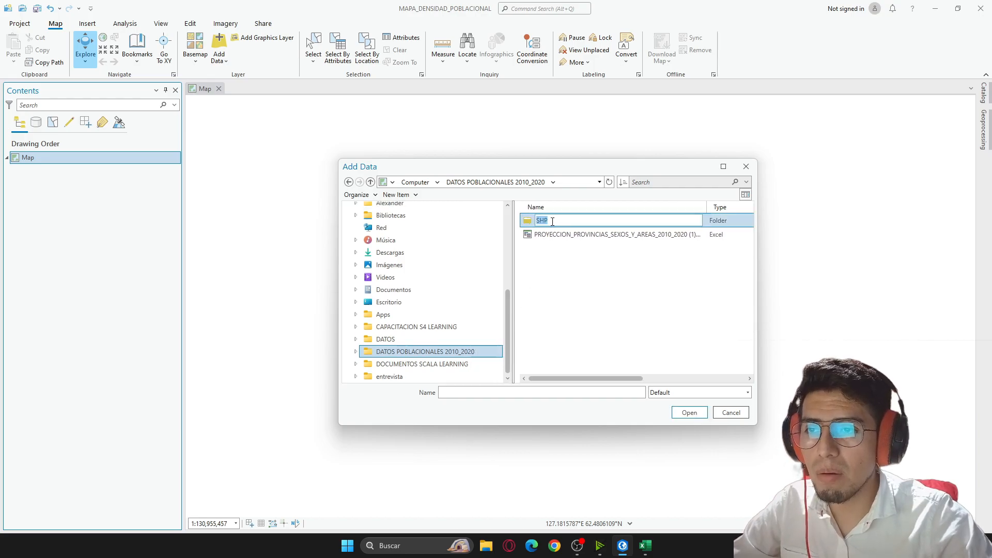
double_click(533, 222)
left_click(568, 247)
left_click(690, 412)
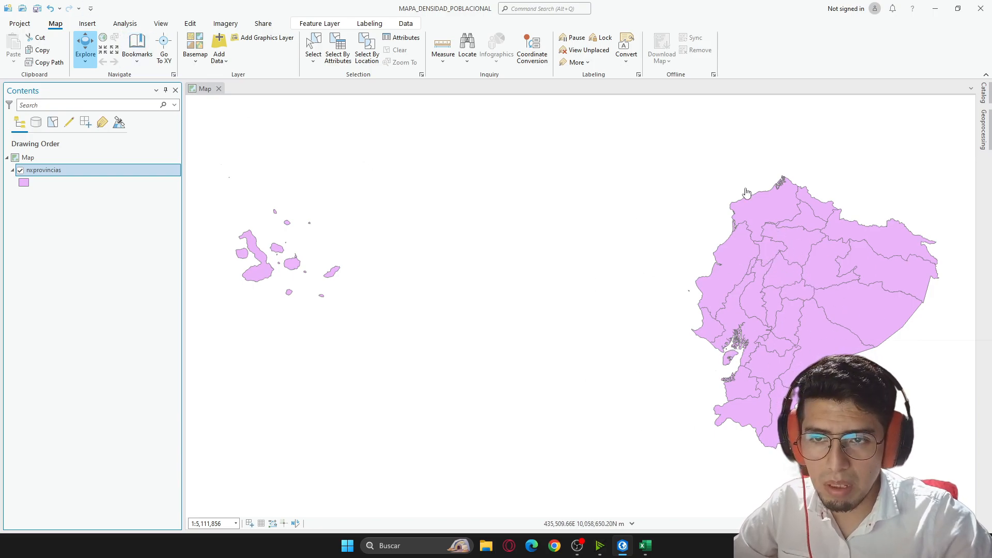
Open the attribute table of the nxprovincias layer and look through its province records.
right_click(32, 173)
key("Escape")
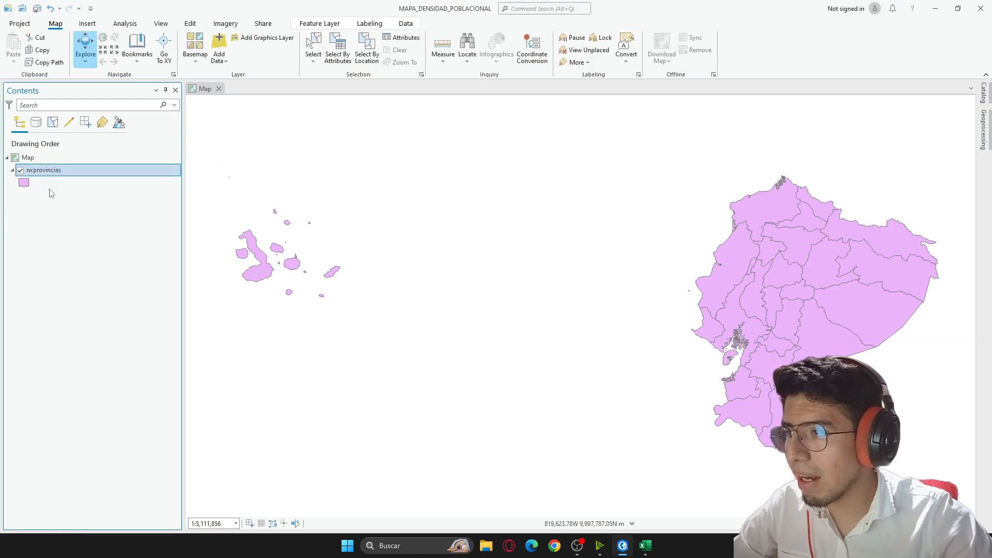
right_click(43, 173)
key("Escape")
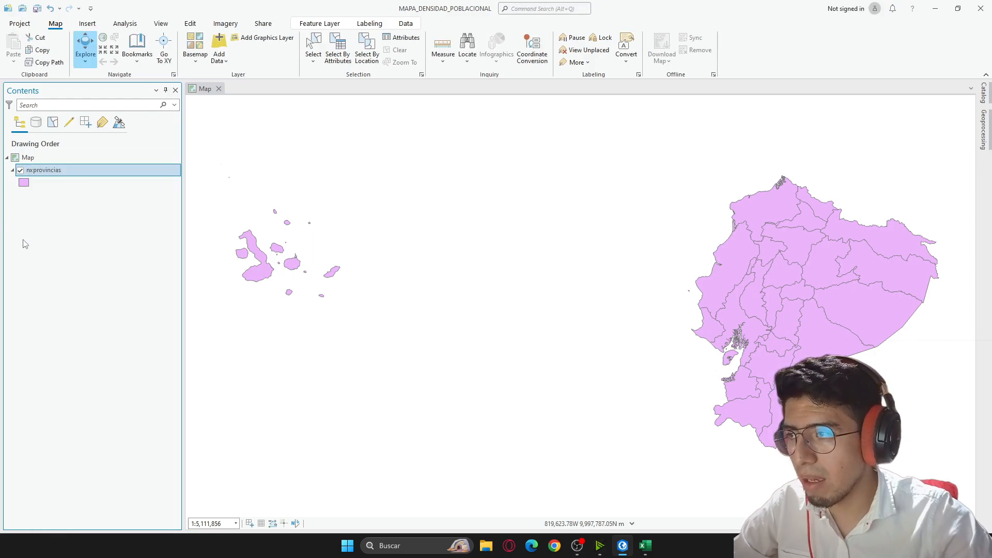
right_click(45, 174)
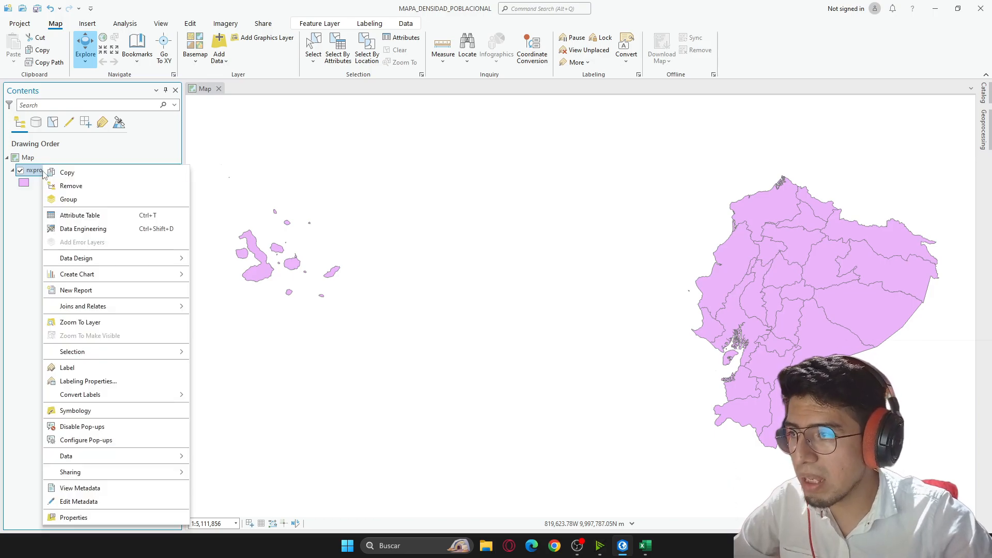
left_click(95, 216)
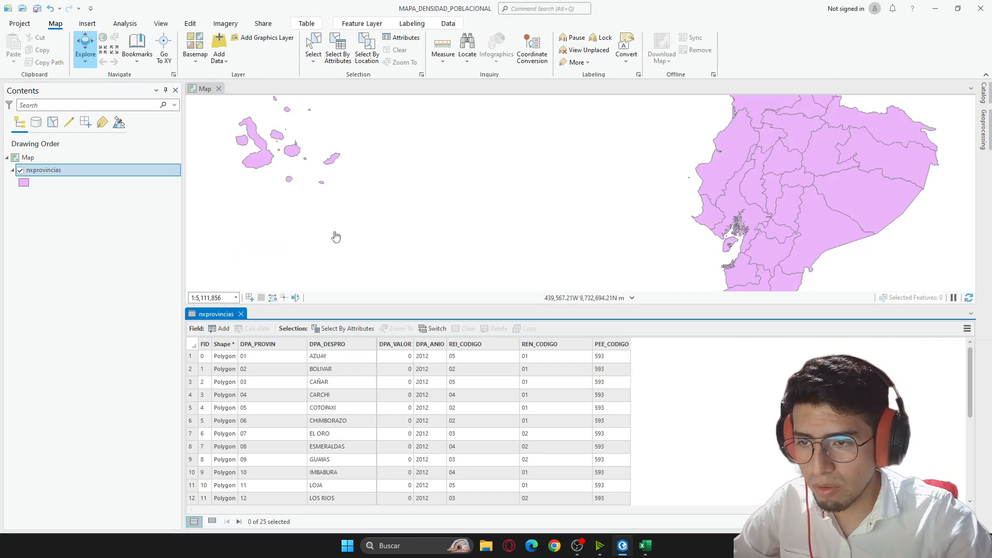
scroll(317, 356, "down", 1)
scroll(316, 357, "up", 1)
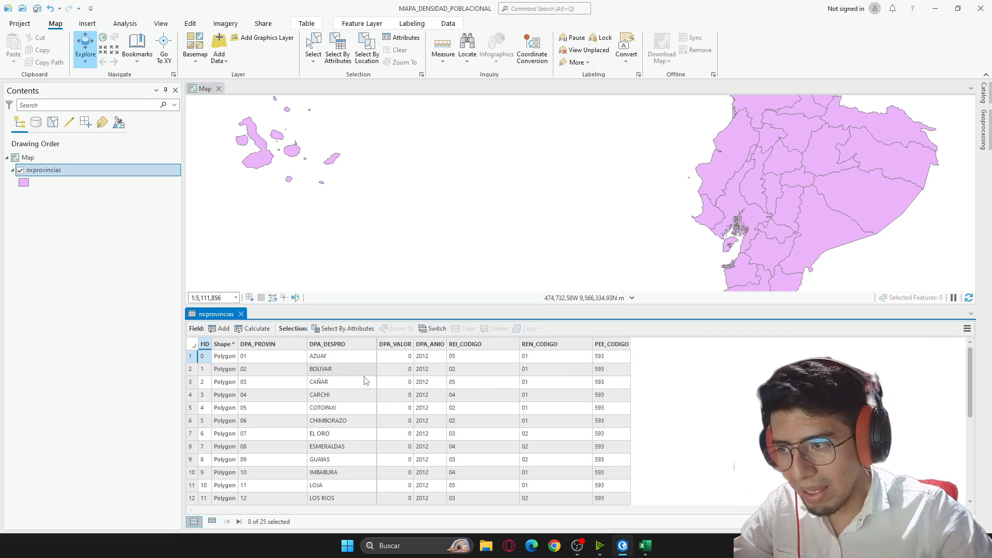
Compare the province names in the DPA_DESPRO field with the provinces listed in the Excel population projection.
left_click(328, 345)
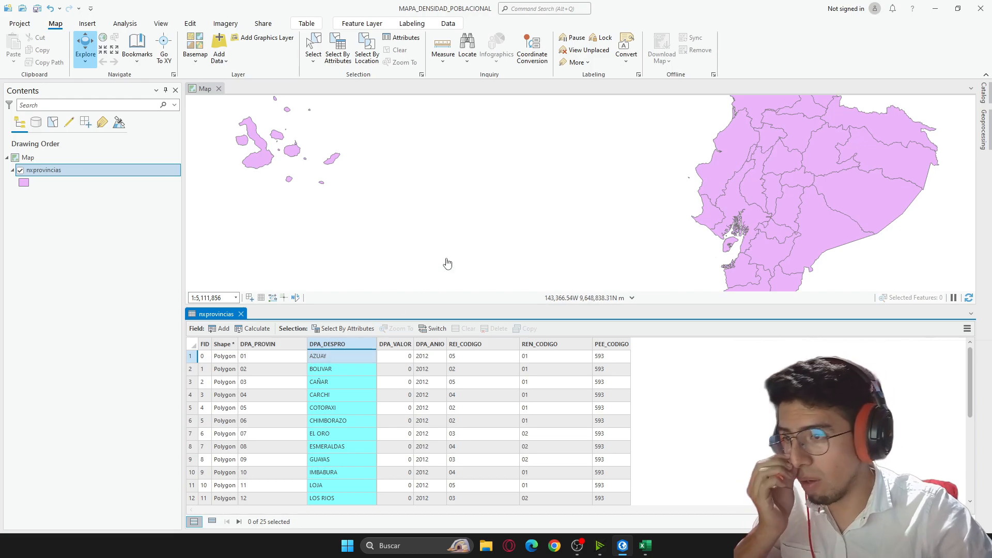
left_click(427, 216)
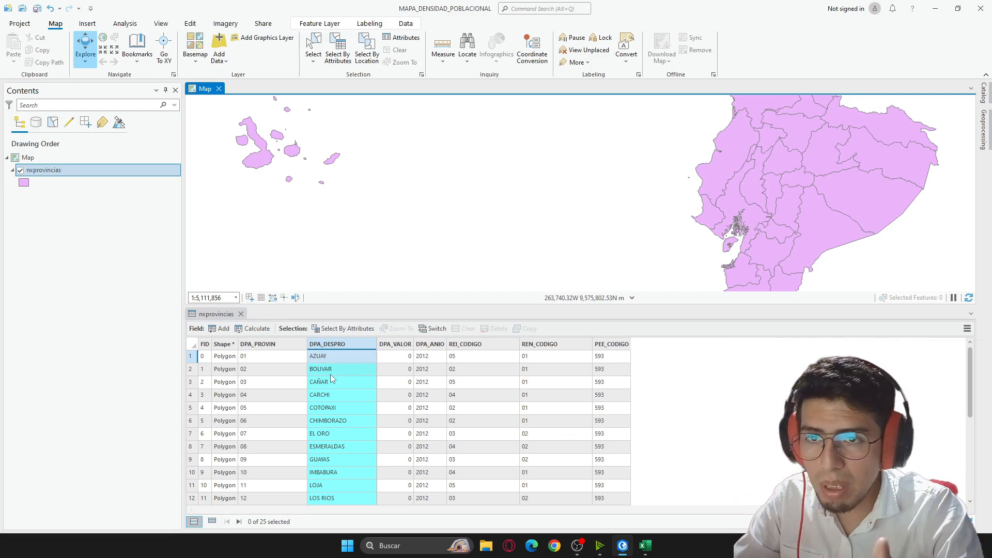
left_click(646, 546)
left_click(50, 223)
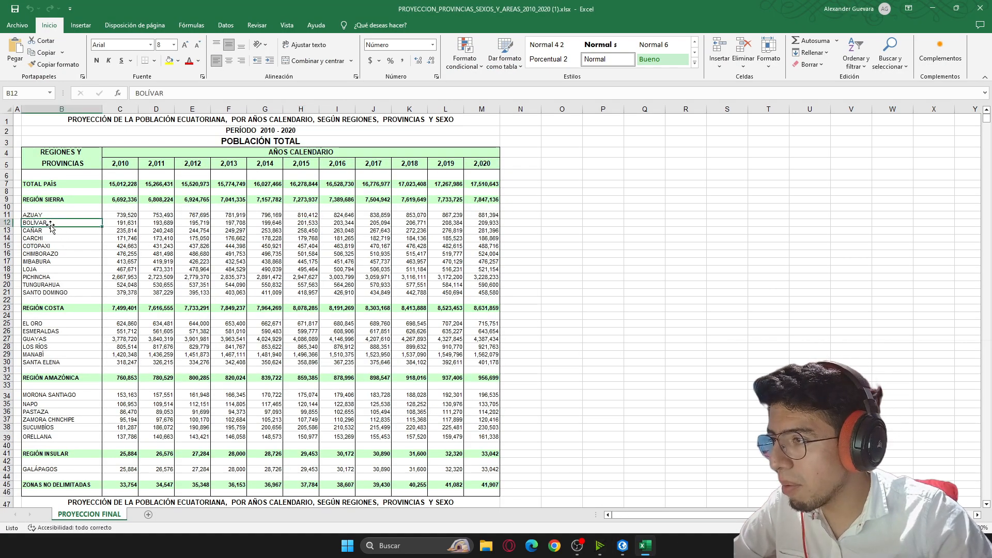
scroll(50, 223, "up", 4)
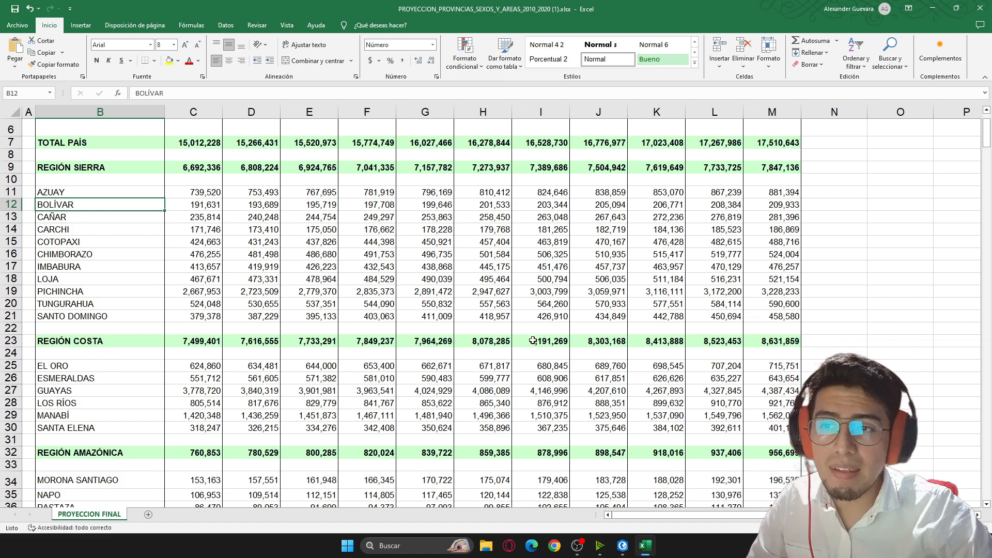
left_click(622, 545)
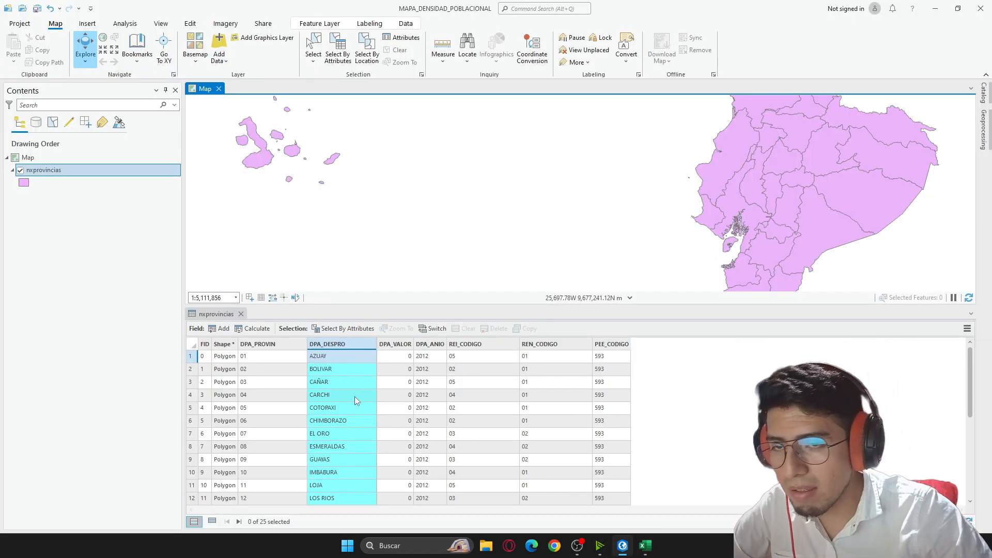
scroll(333, 430, "down", 1)
scroll(333, 419, "up", 5)
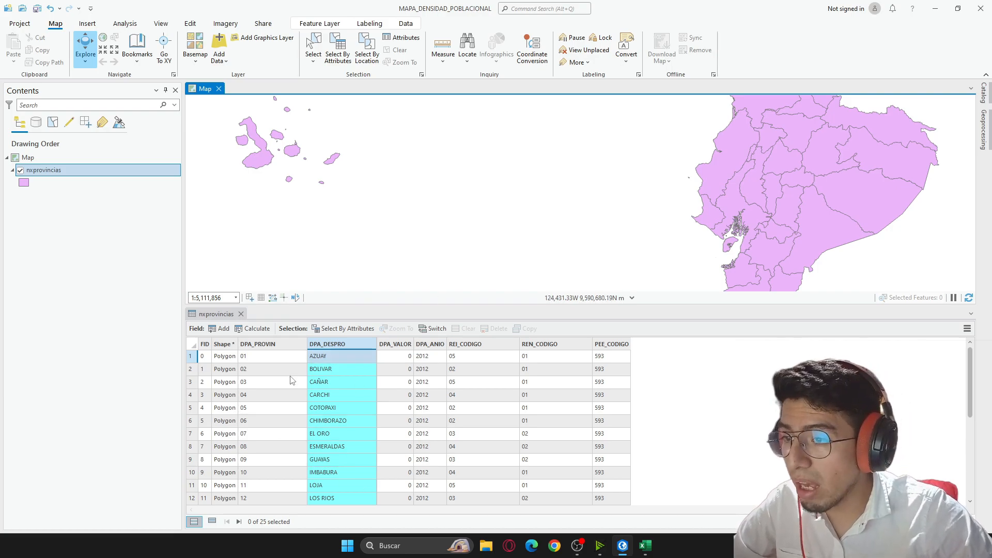
Find the Table To Excel geoprocessing tool and set nxprovincias as its input table.
left_click(133, 23)
left_click(124, 49)
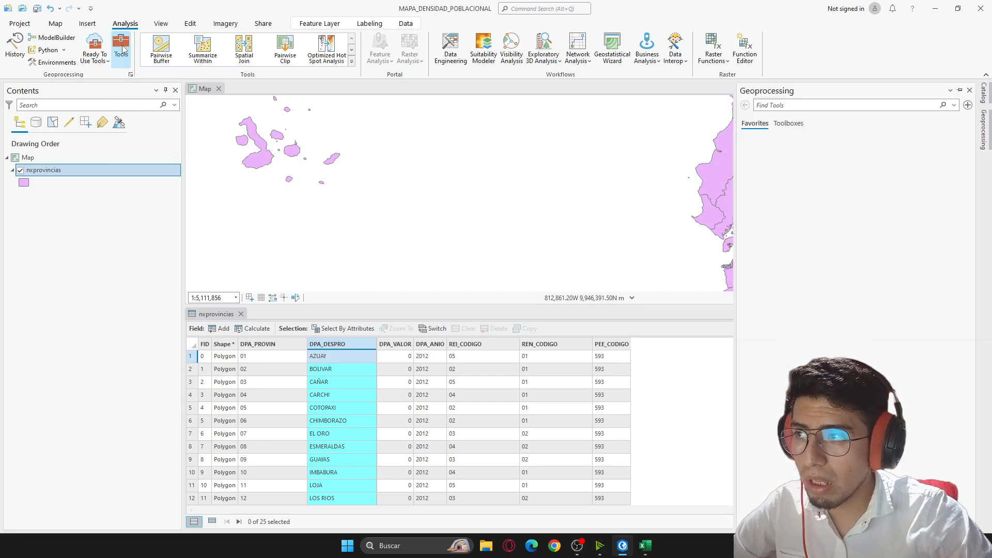
left_click(798, 106)
type("table")
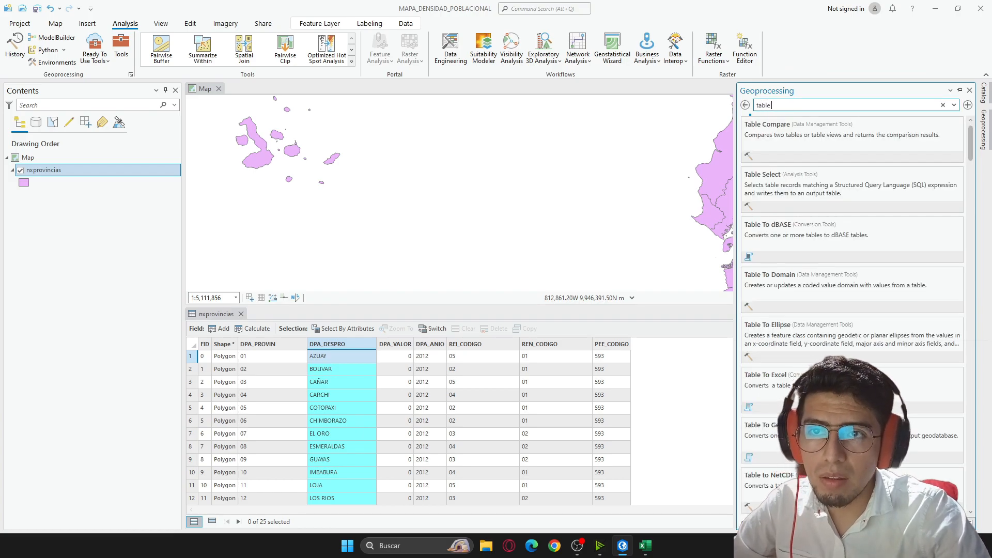
type(" to excel")
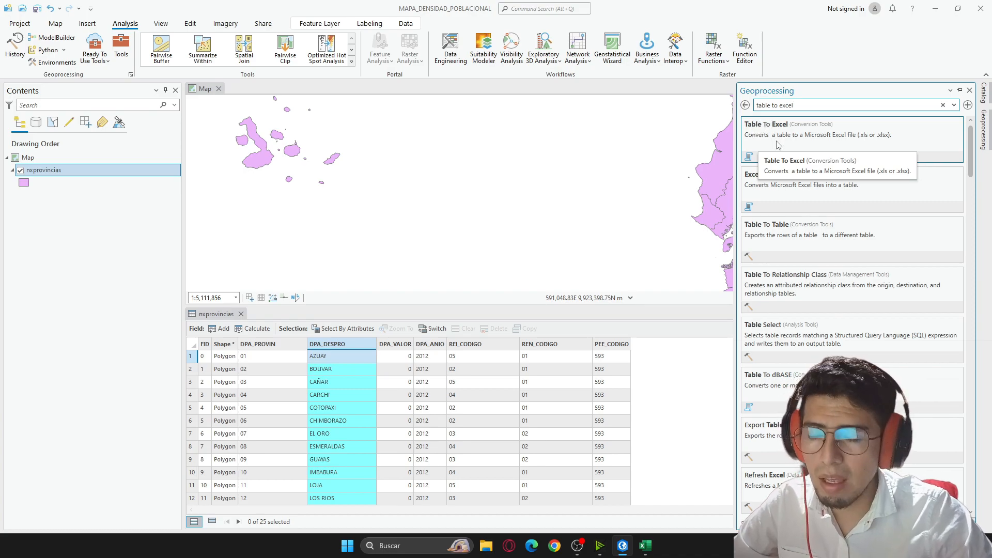
left_click(777, 144)
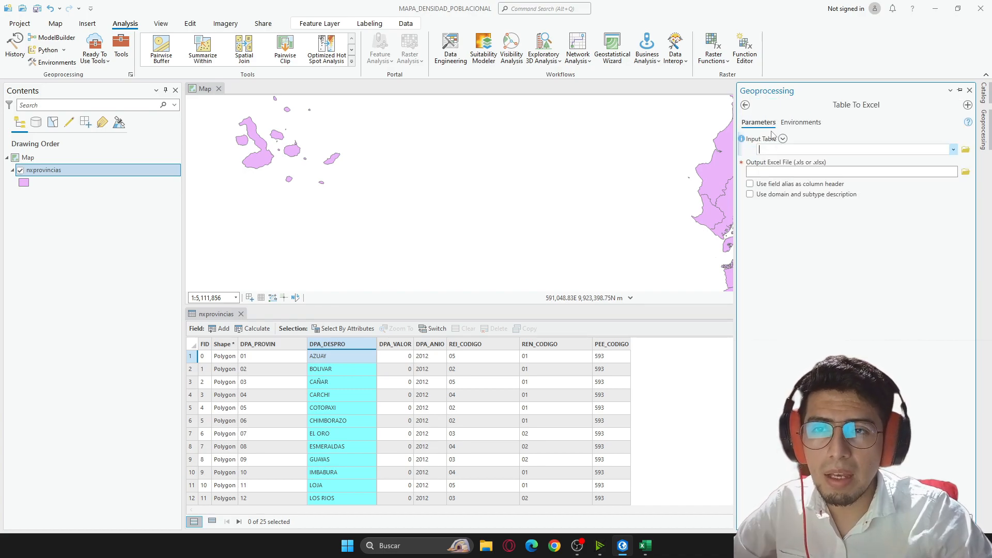
left_click(953, 150)
left_click(818, 164)
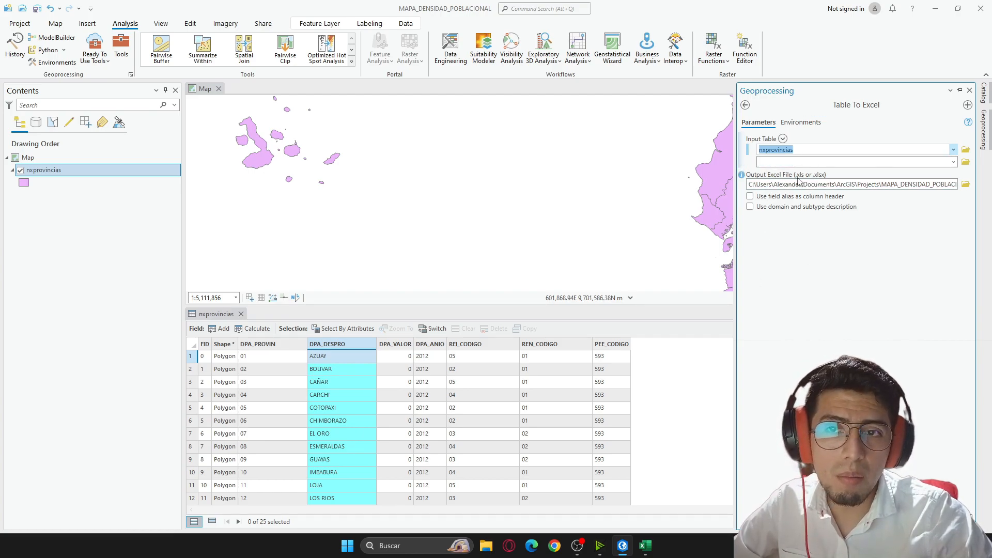
Set the output Excel file to NXPROVINCIAS in the desktop folder DATOS POBLACIONALES 2010_2020 and run the export.
left_click(966, 184)
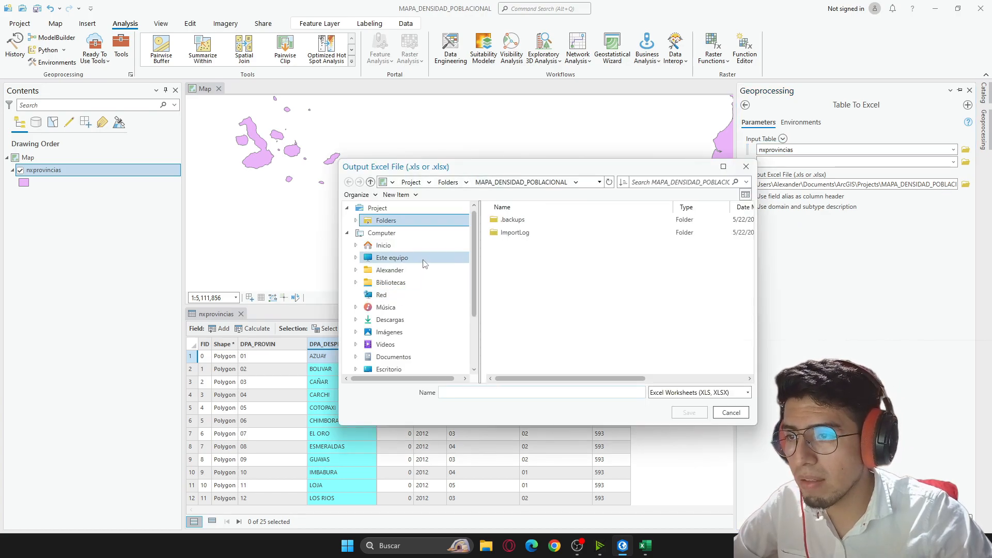
left_click(424, 259)
scroll(427, 275, "down", 2)
left_click(433, 293)
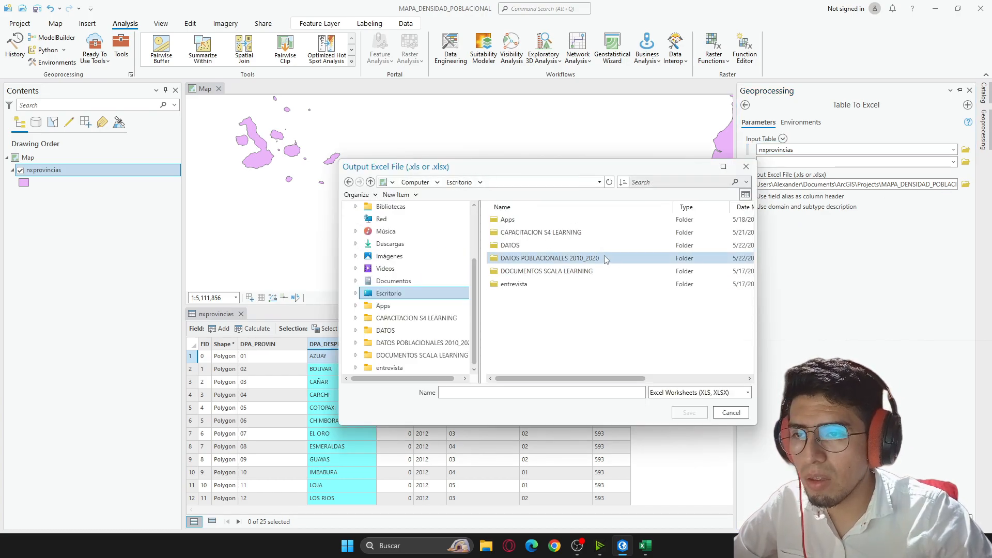
double_click(575, 259)
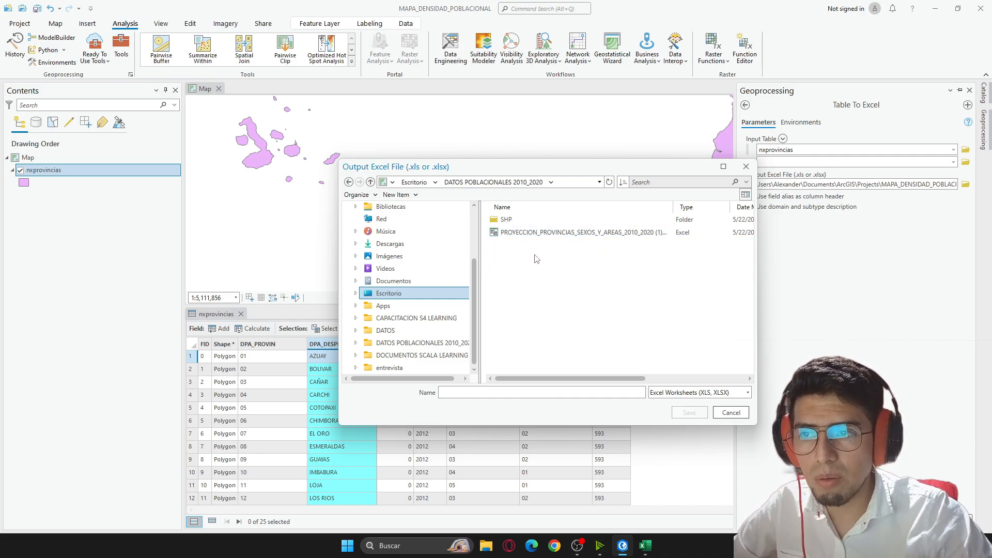
type("NXPROVIN")
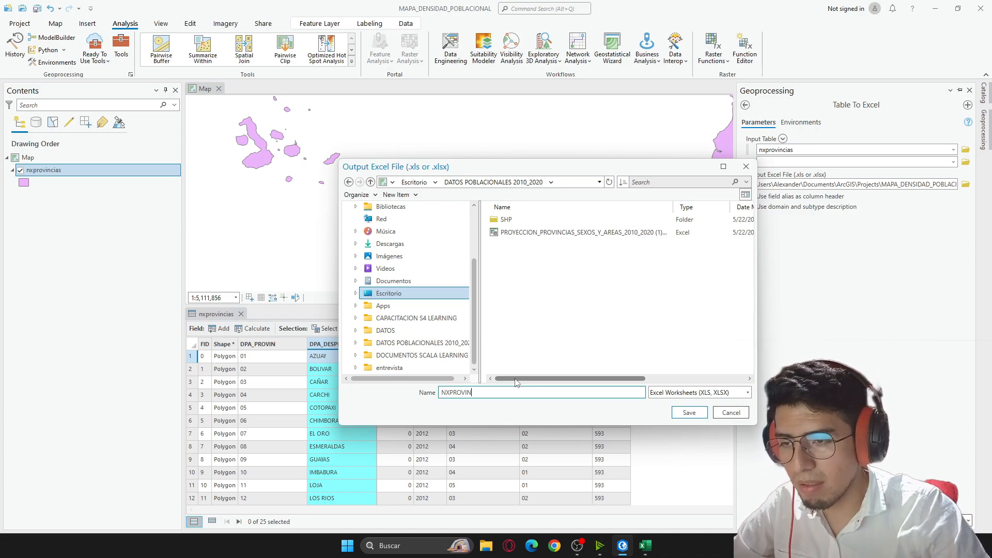
type("CIAS")
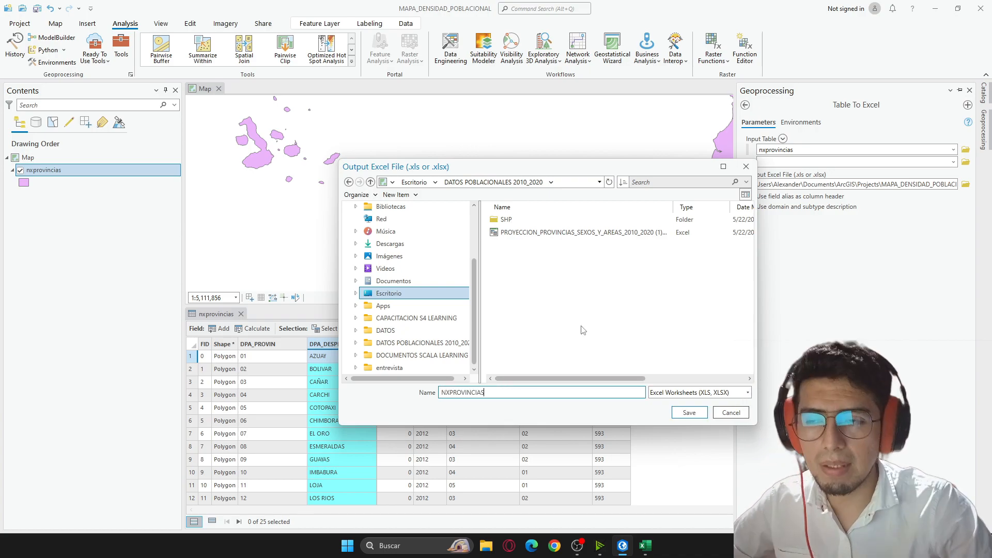
left_click(691, 413)
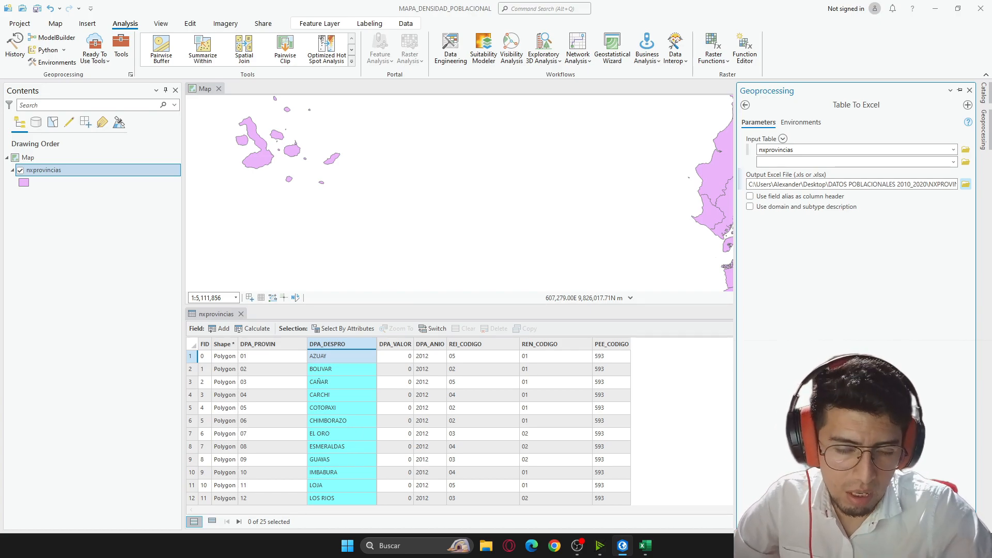
left_click(949, 521)
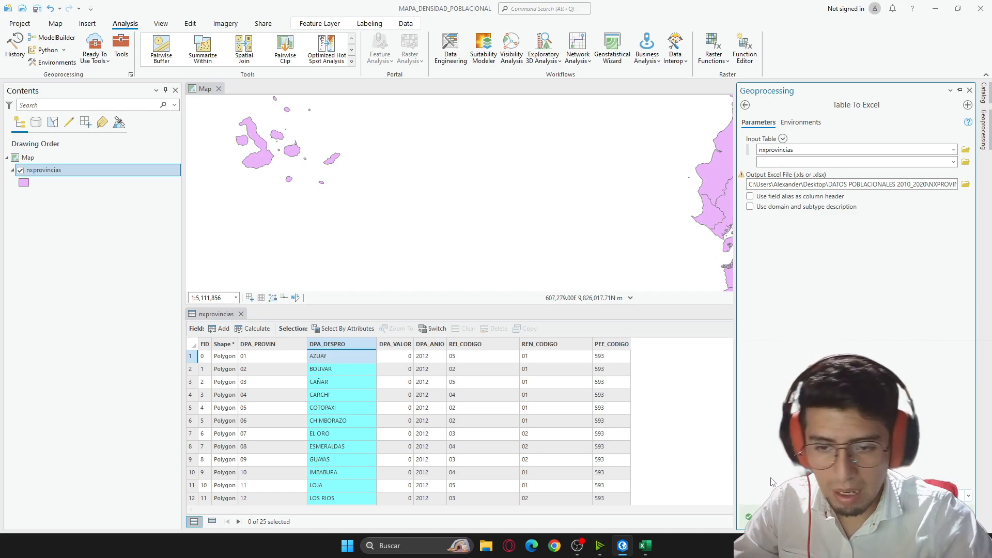
Open the exported NXPROVINCIAS.xls file from the desktop folder DATOS POBLACIONALES 2010_2020.
left_click(487, 545)
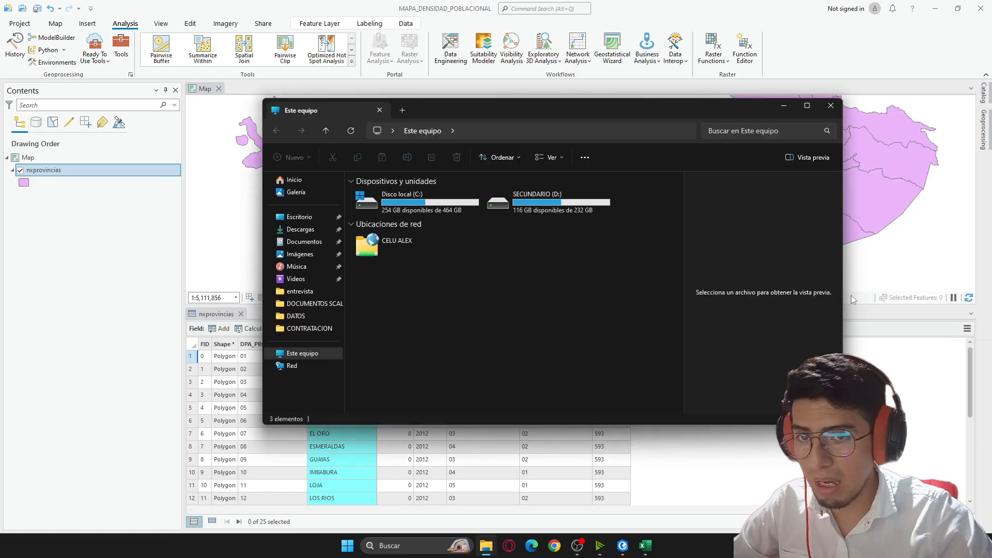
left_click(312, 217)
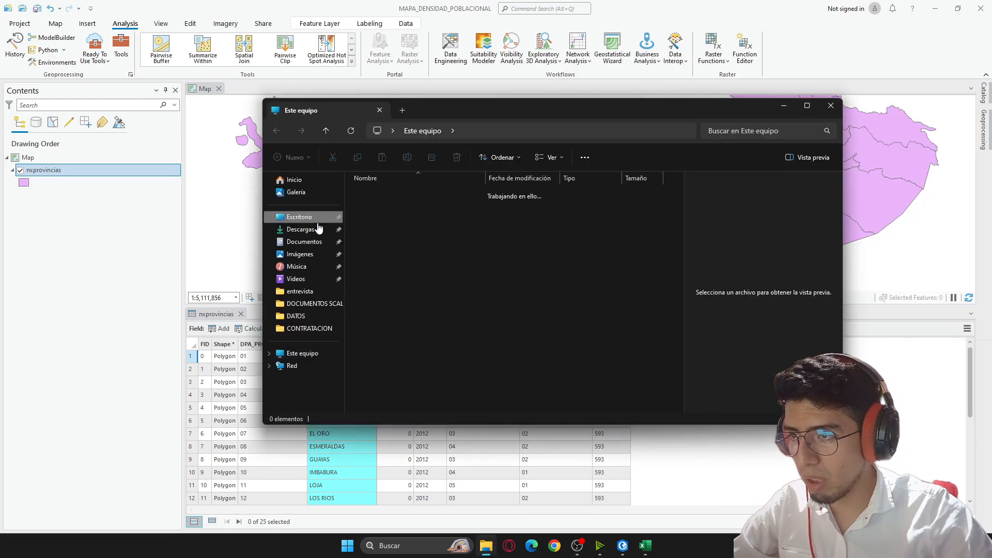
double_click(445, 226)
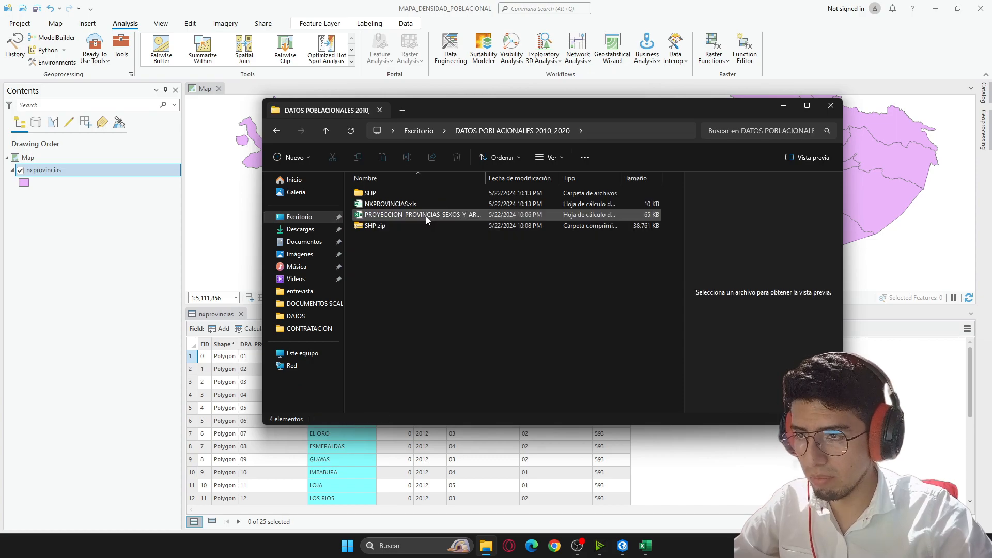
double_click(392, 215)
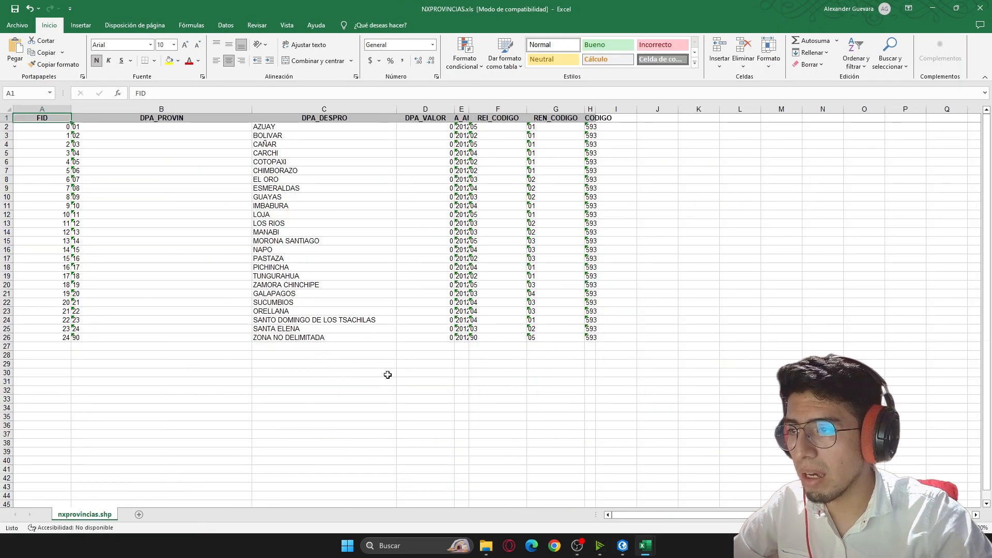
left_click(375, 407)
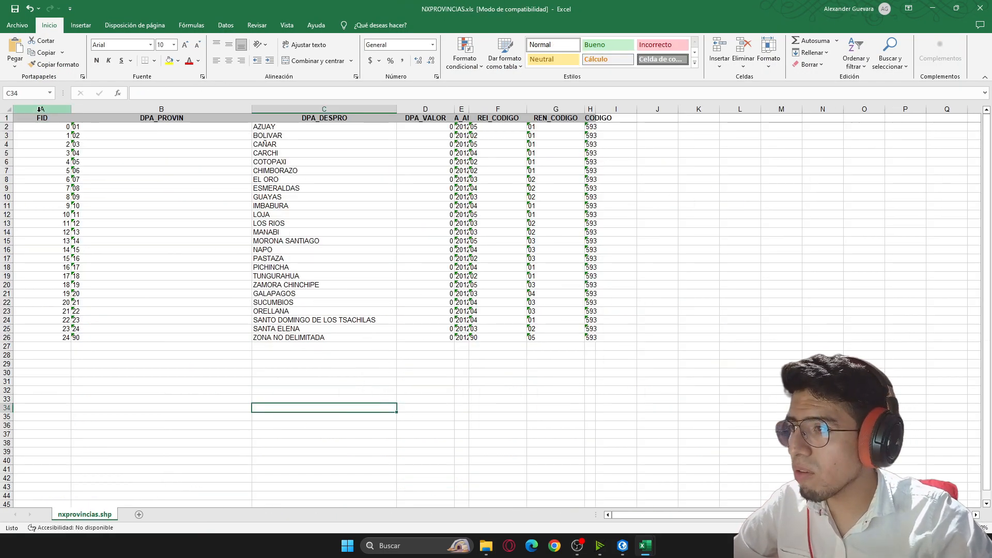
Delete every column of the exported table except the DPA_DESPRO province names.
left_click_drag(42, 109, 153, 114)
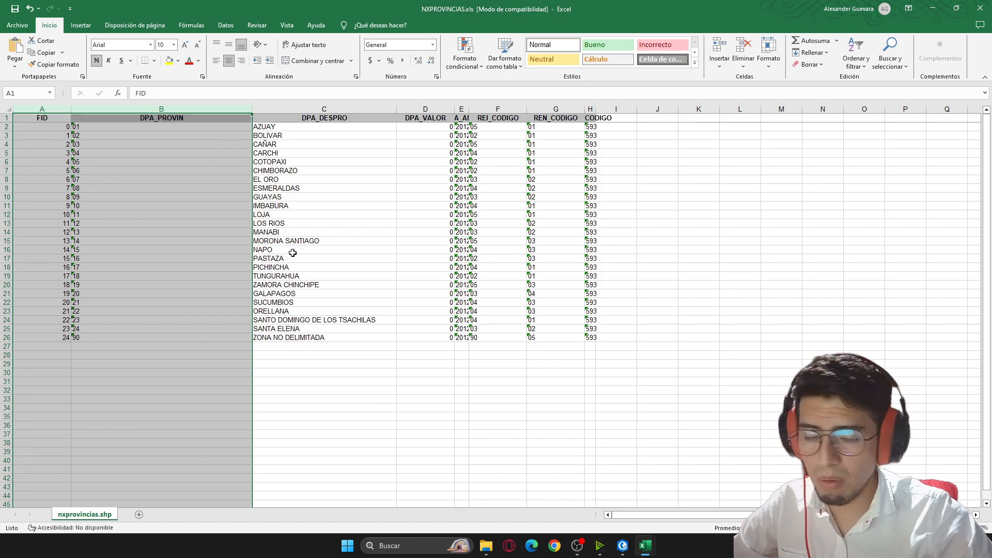
key("ctrl+minus")
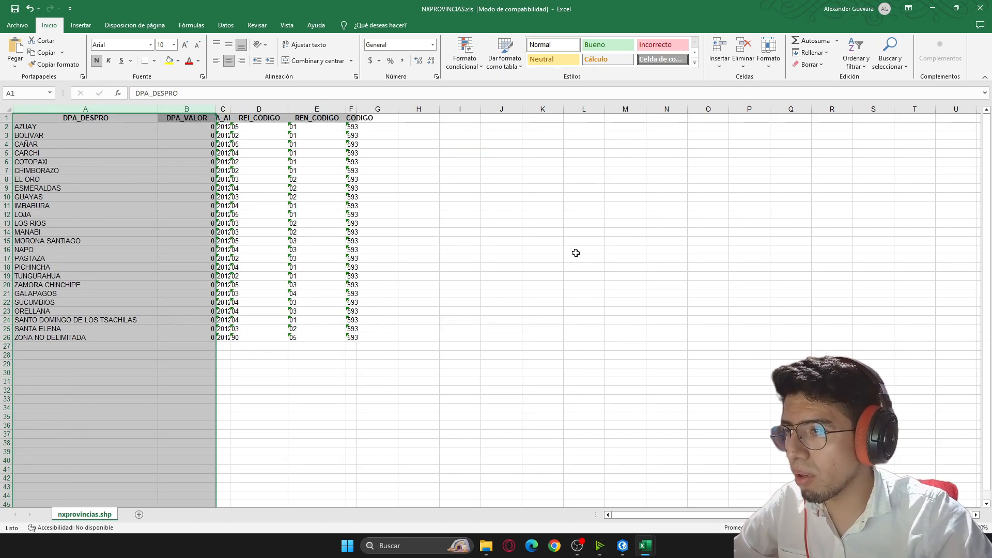
left_click(563, 259)
left_click_drag(187, 109, 365, 110)
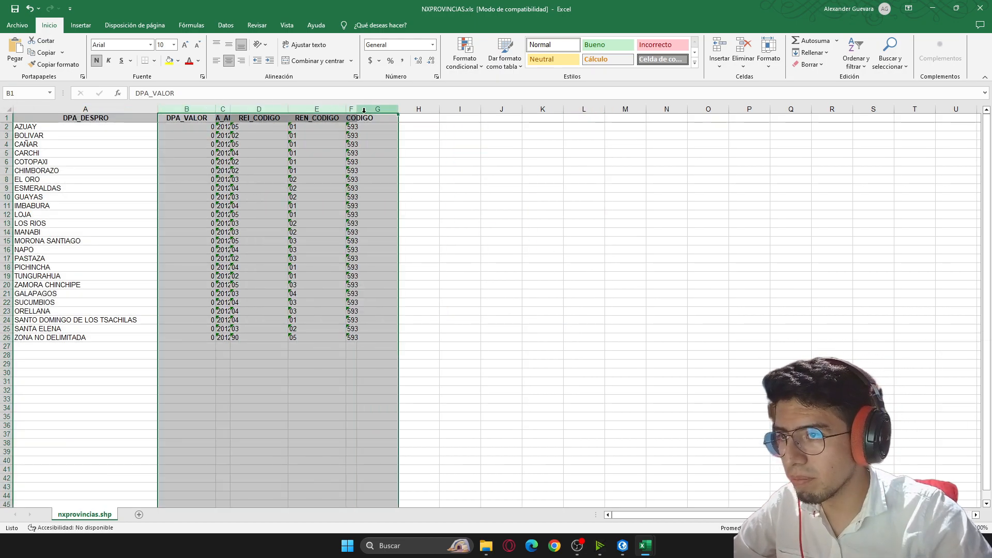
key("ctrl+minus")
left_click(508, 197)
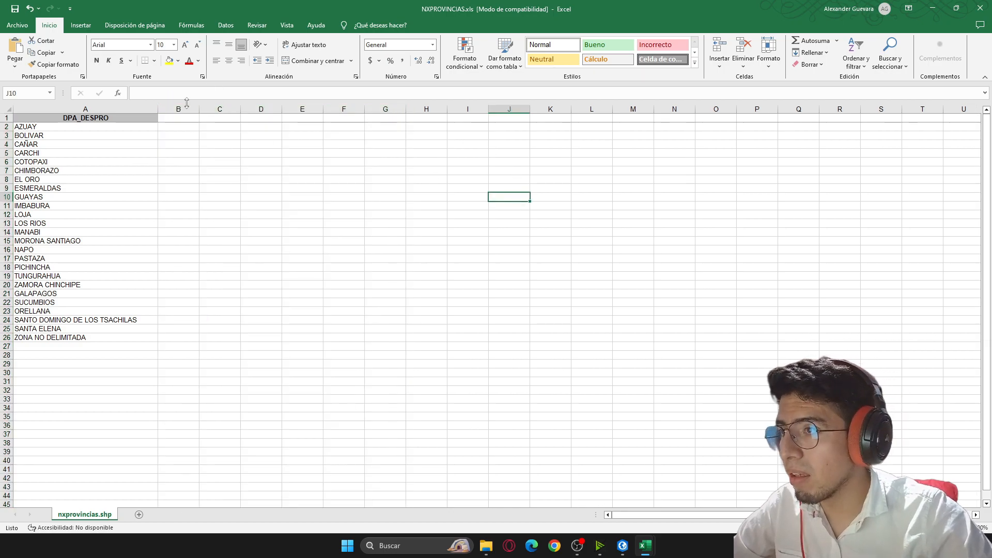
scroll(97, 153, "up", 3)
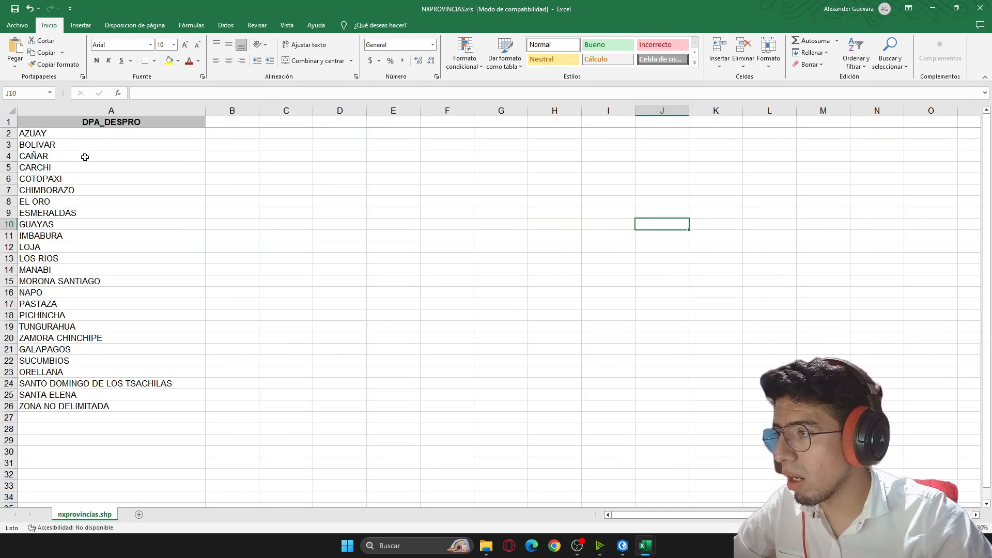
left_click_drag(89, 139, 96, 445)
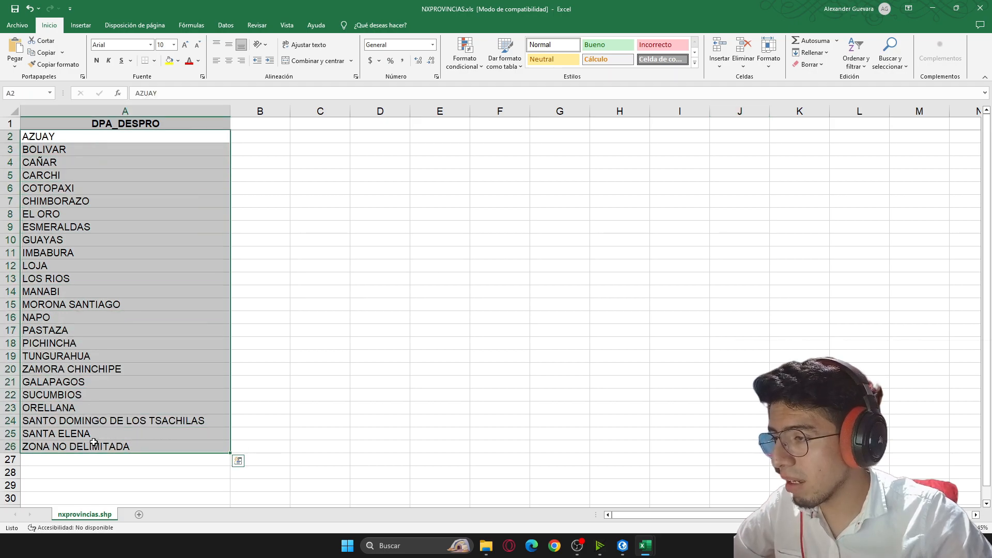
right_click(39, 259)
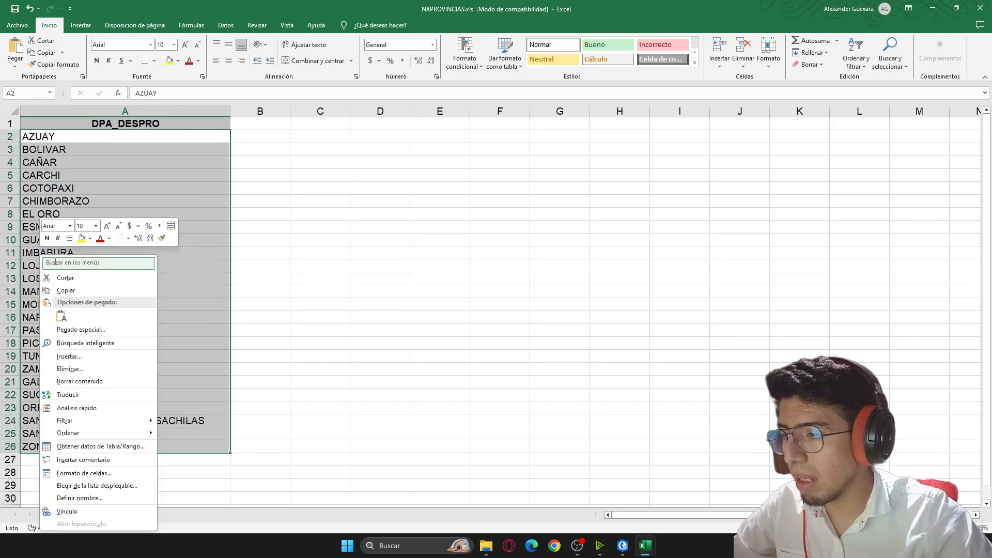
left_click(317, 207)
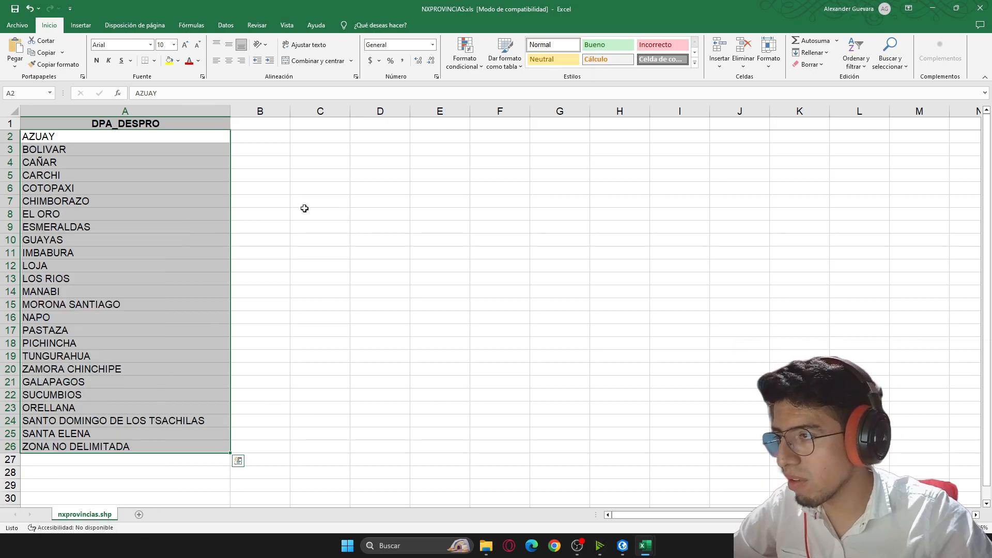
left_click(317, 203)
Sort the province names under DPA_DESPRO, cells A2 to A26, from A to Z.
left_click_drag(155, 136, 161, 448)
right_click(46, 263)
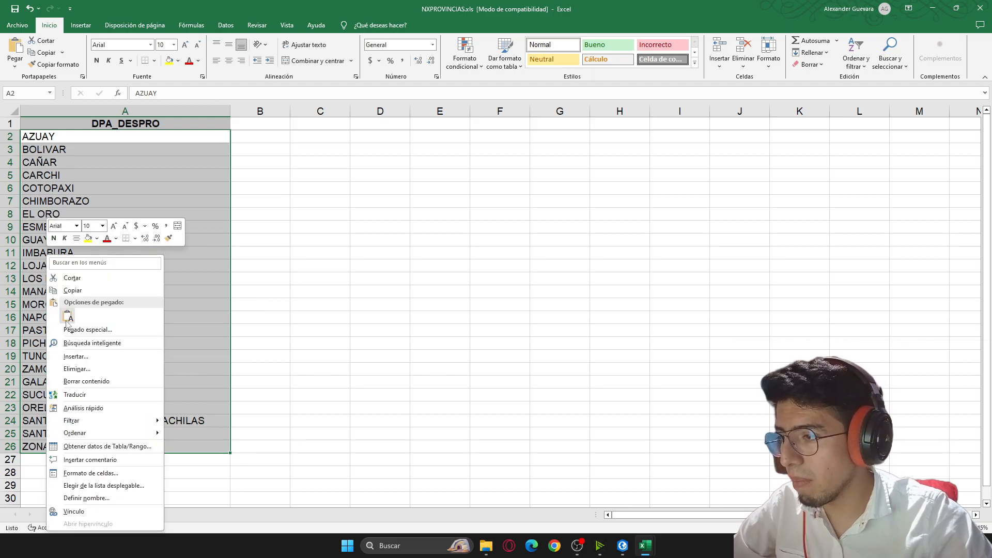
mouse_move(103, 433)
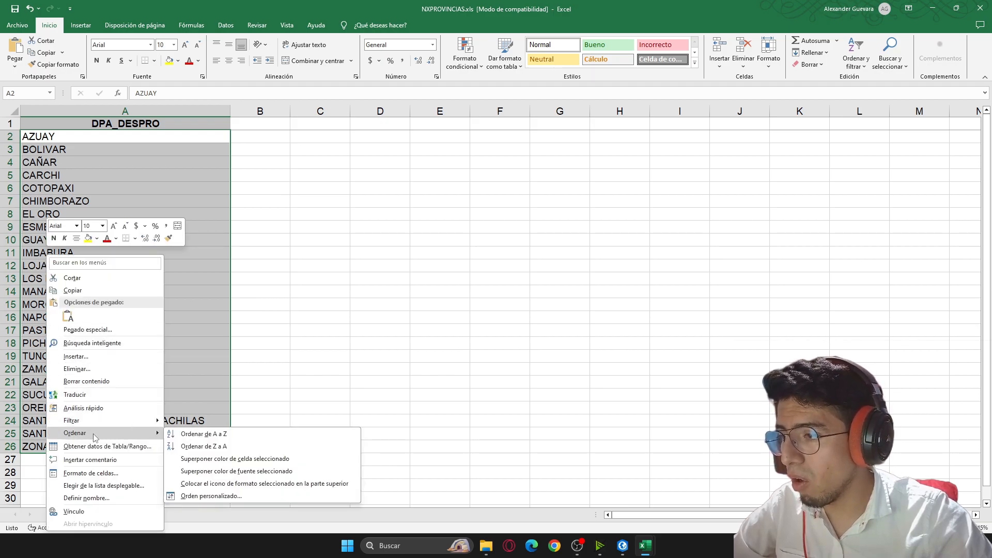
left_click(241, 433)
left_click(372, 306)
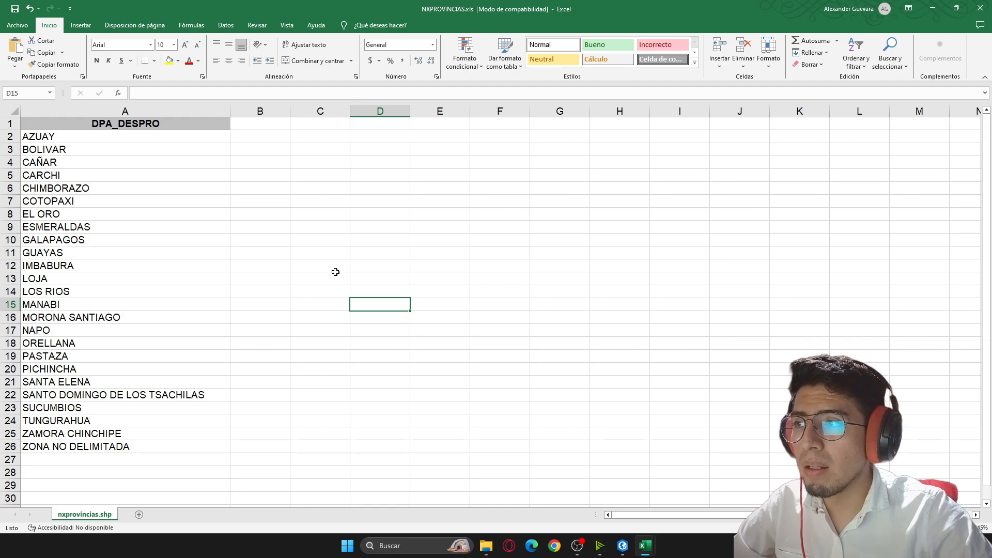
Switch to the population projection workbook and copy its whole POBLACIÓN TOTAL table, from the header down past ZONAS NO DELIMITADAS.
key("alt+Tab")
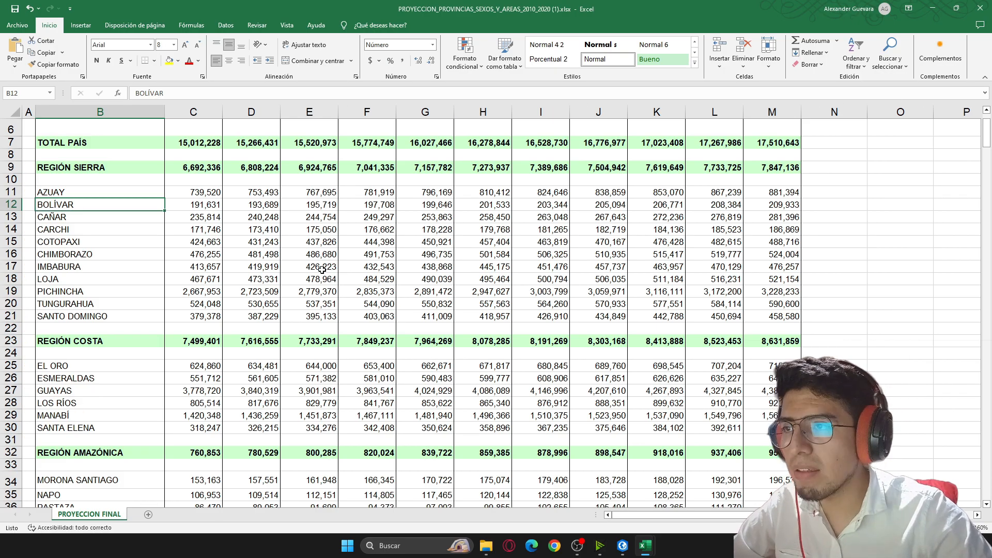
scroll(294, 302, "up", 1)
scroll(328, 308, "down", 2)
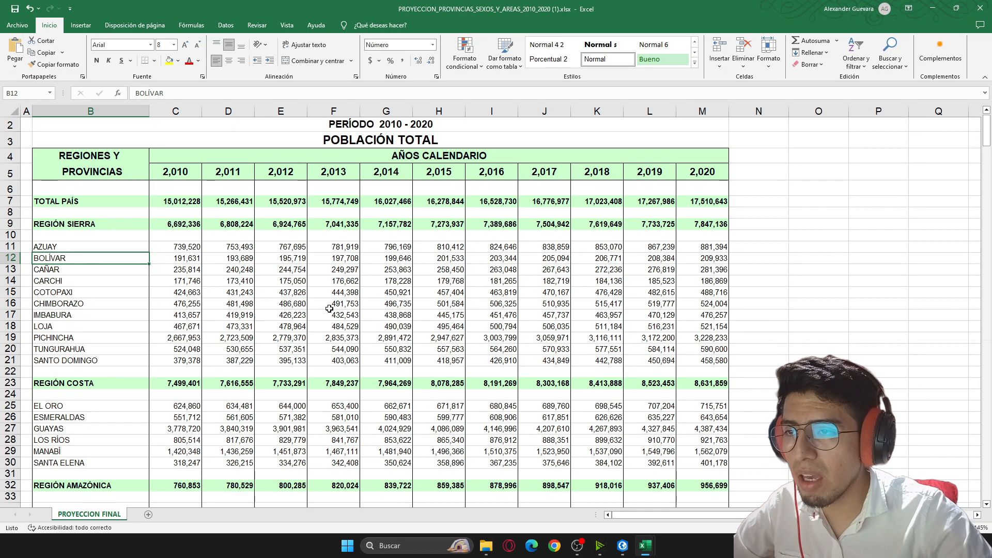
scroll(328, 308, "down", 2)
scroll(327, 308, "down", 2)
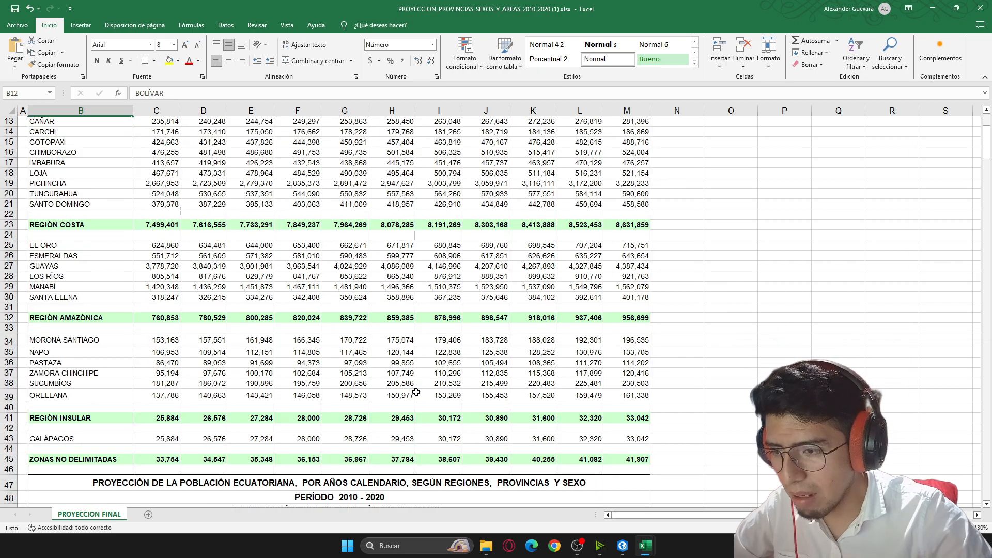
scroll(411, 391, "up", 4)
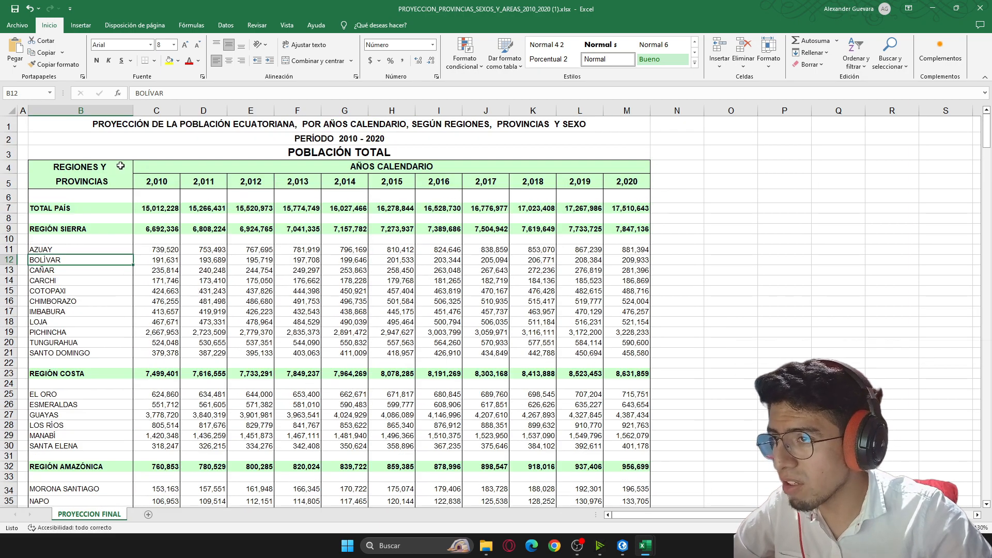
left_click_drag(83, 168, 589, 353)
key("ctrl+c")
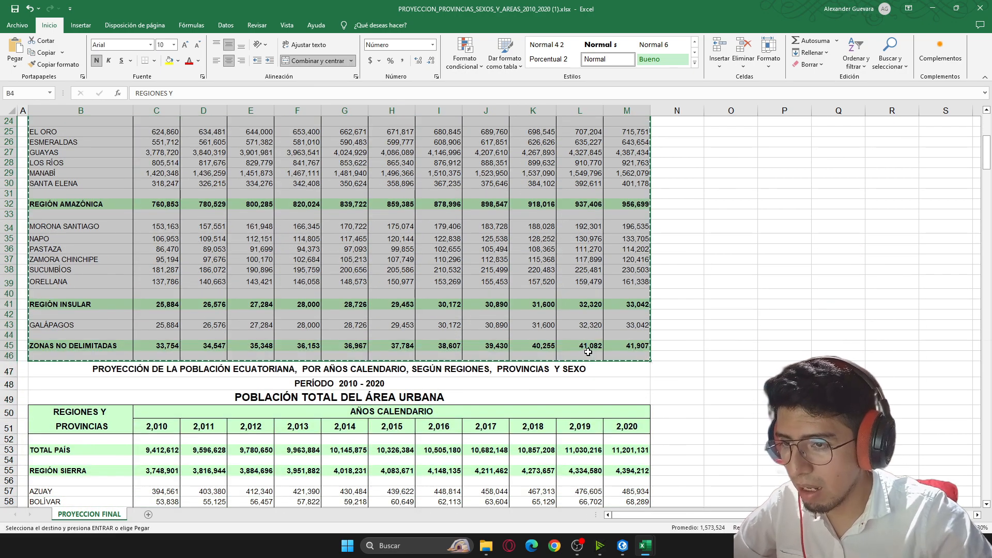
Add a new sheet to the projection workbook and name it DATOS FINALES.
left_click(152, 514)
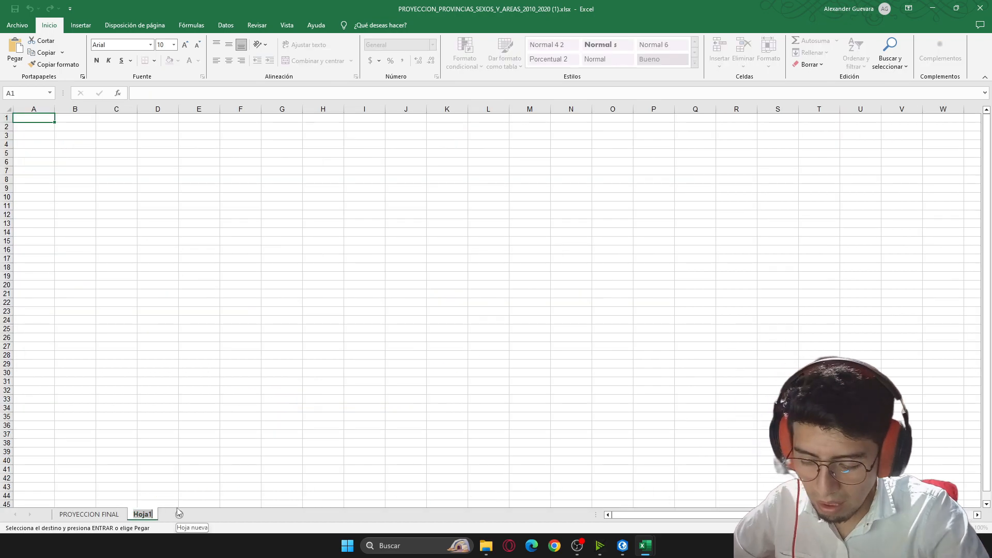
type("DATOS DF")
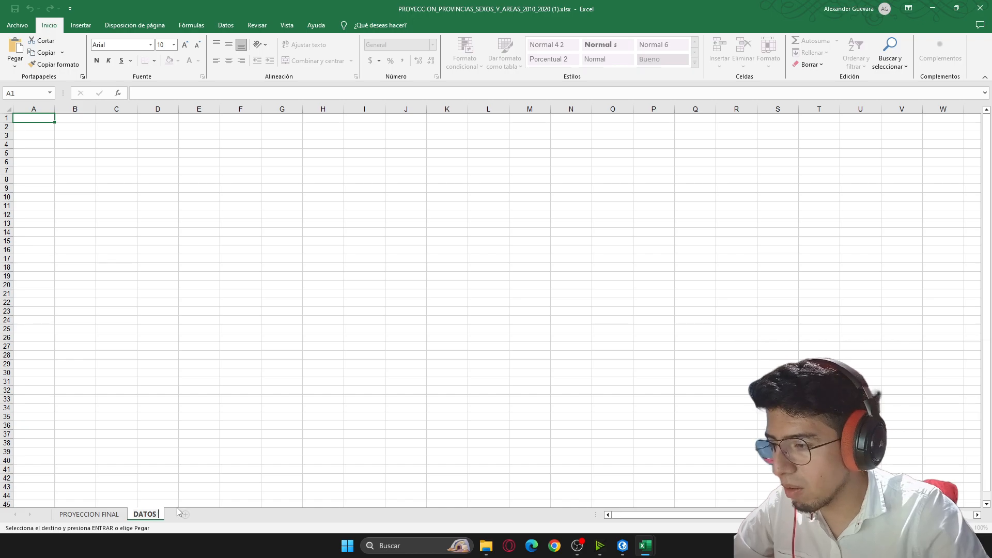
key("BackSpace")
key("BackSpace")
type("F")
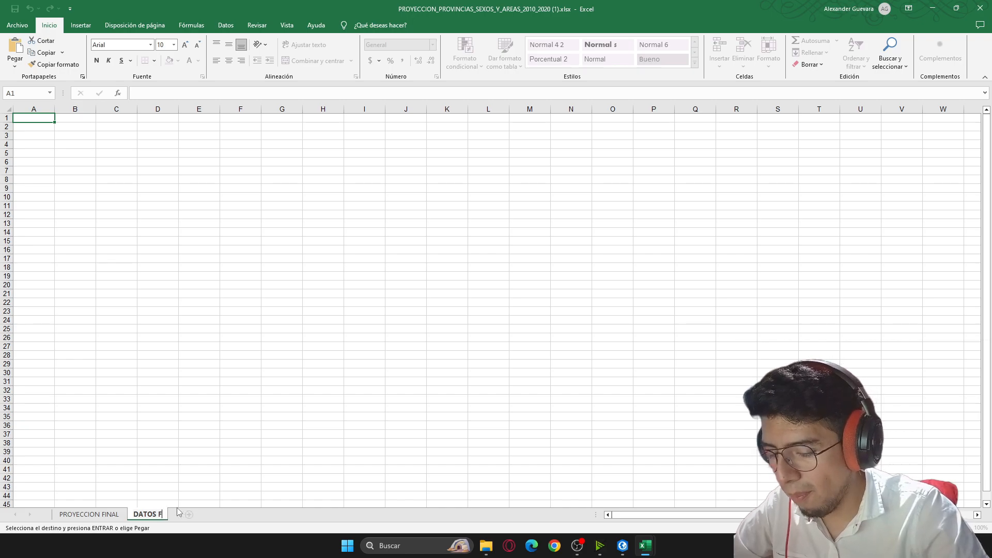
type("INALES")
key("Return")
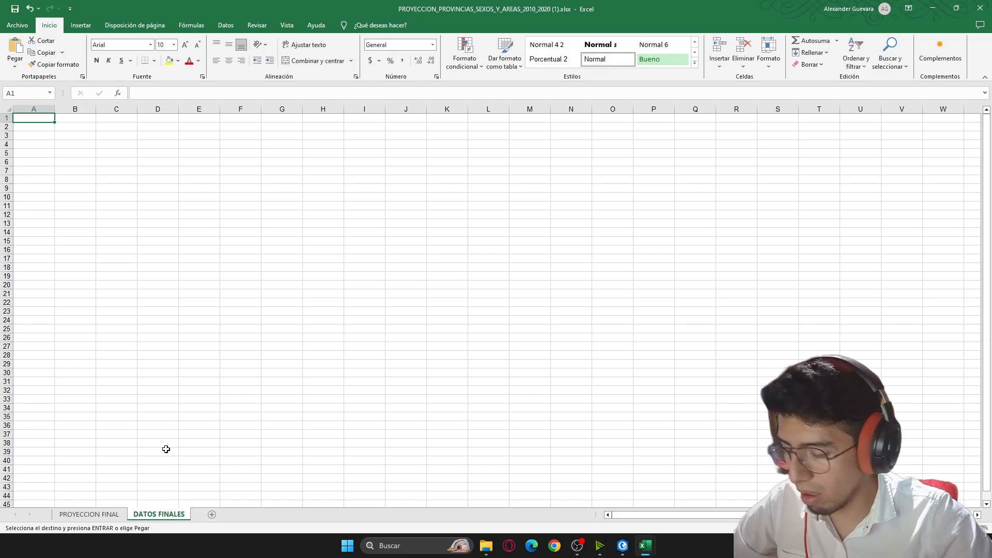
Paste the copied population table into the DATOS FINALES sheet starting at A1 and review its rows.
key("ctrl+v")
left_click(603, 233)
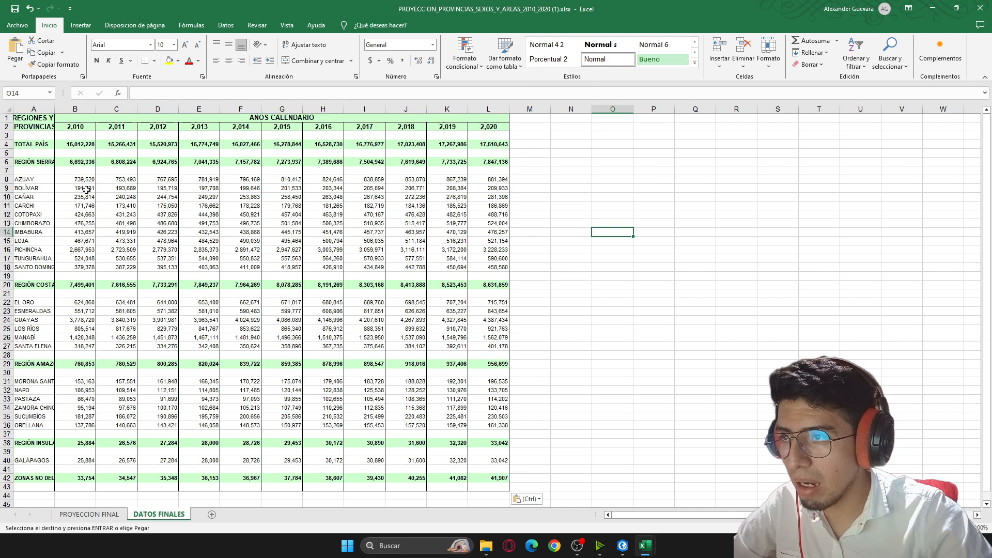
scroll(261, 223, "down", 2)
scroll(282, 224, "up", 2)
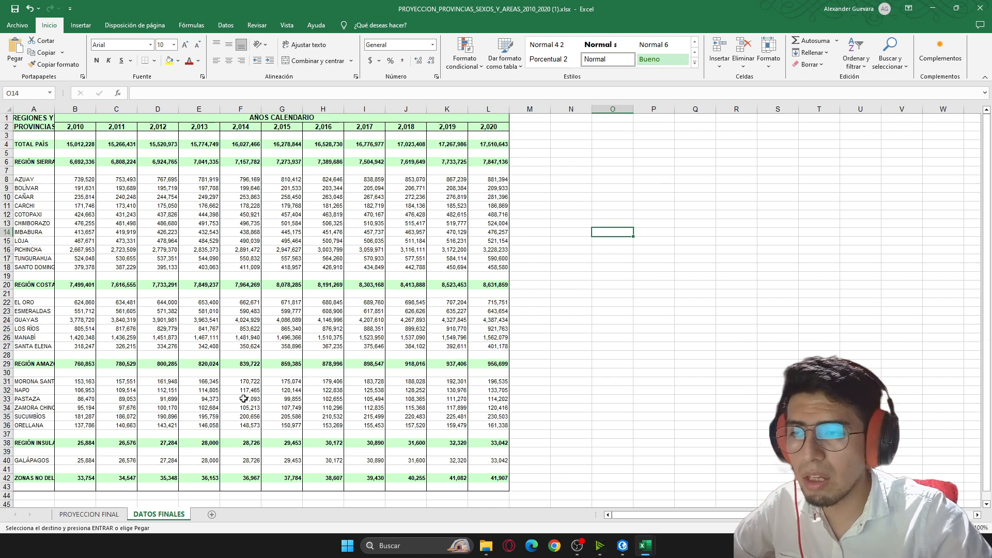
left_click_drag(32, 181, 33, 265)
left_click(706, 240)
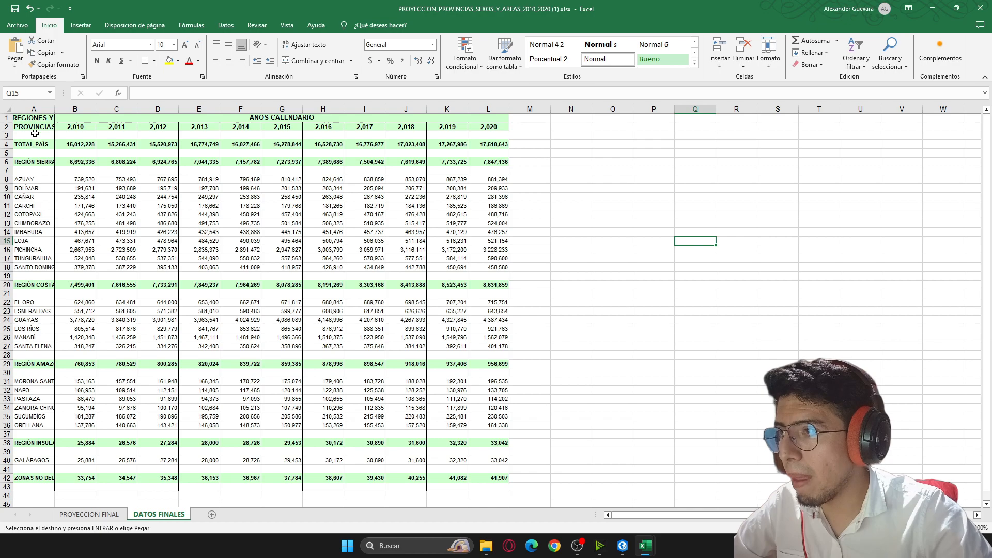
Delete the first header row containing REGIONES Y and AÑOS CALENDARIO from the DATOS FINALES sheet.
left_click(7, 117)
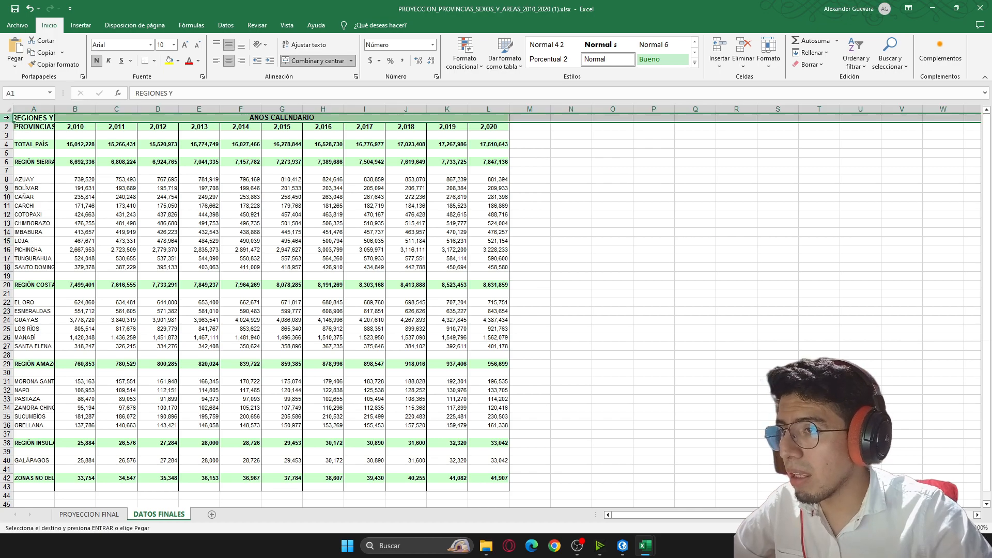
right_click(7, 117)
left_click(31, 224)
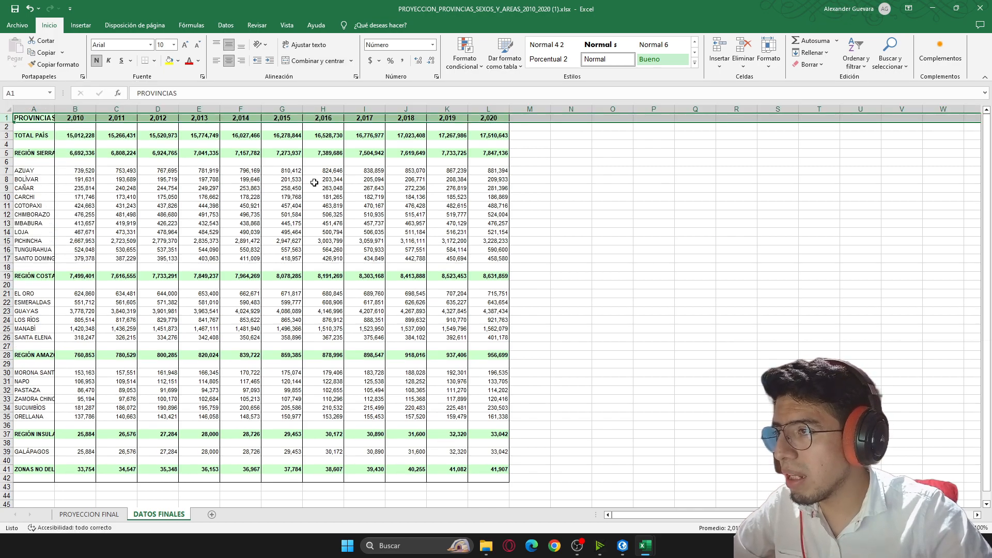
left_click(654, 187)
Delete the TOTAL PAÍS, REGIÓN SIERRA and REGIÓN COSTA rows together with the blank rows around them.
left_click_drag(4, 127, 9, 165)
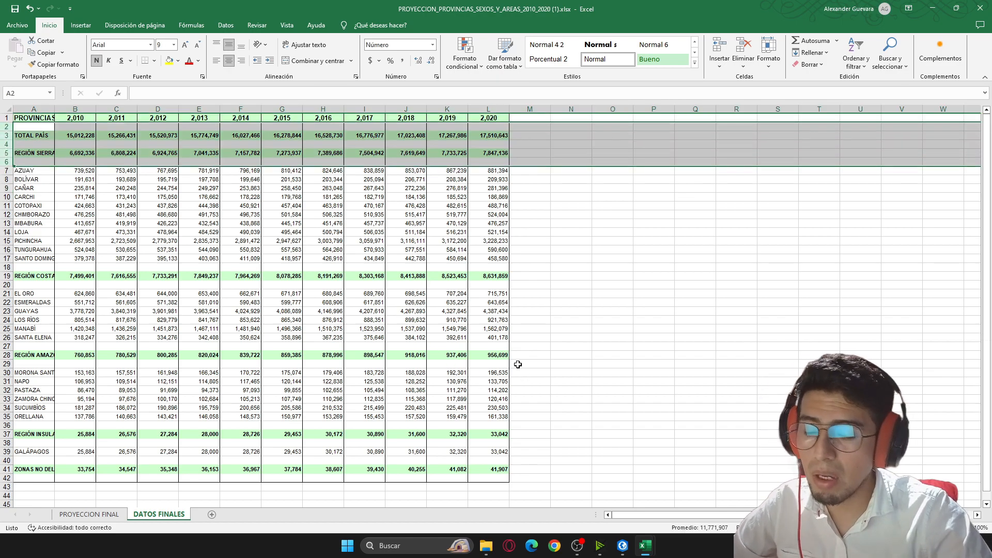
key("ctrl+minus")
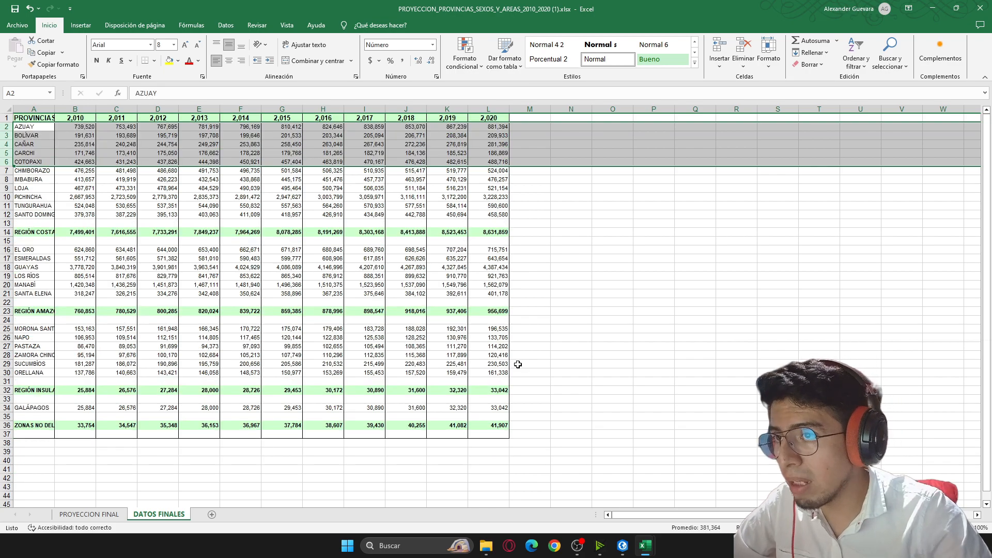
left_click(654, 303)
mouse_move(6, 223)
left_mouse_down()
mouse_move(7, 250)
mouse_move(6, 240)
left_mouse_up()
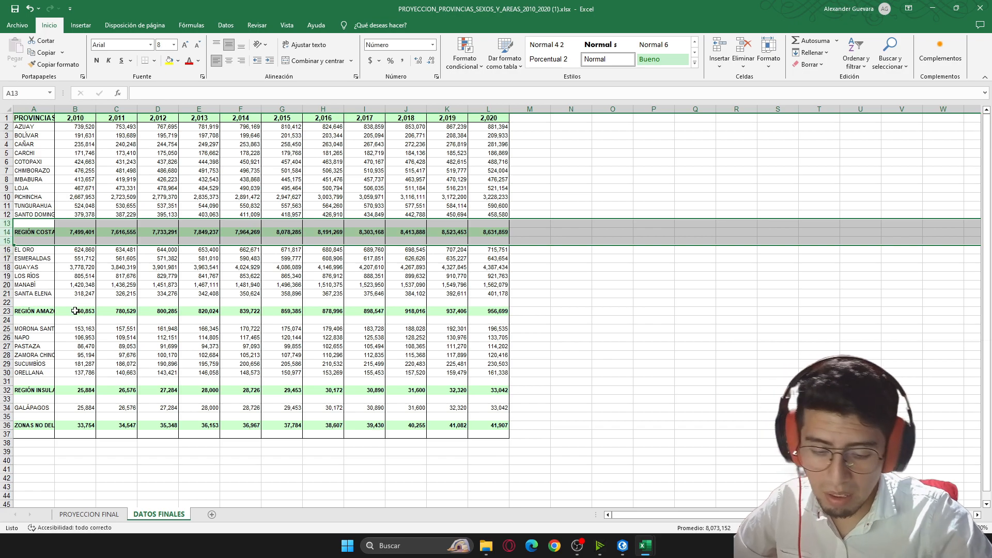
key("ctrl+minus")
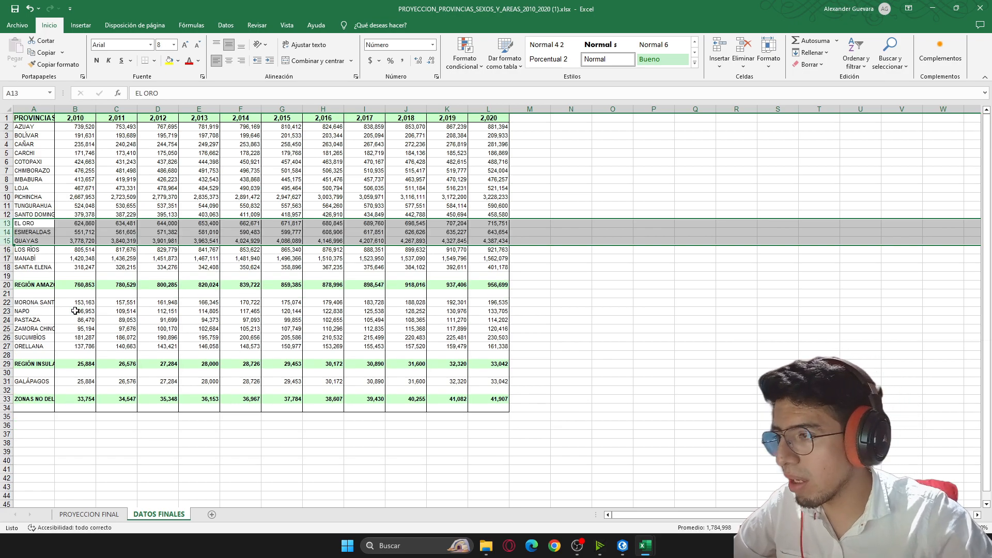
Delete the Amazon and Insular region subtotal rows along with their adjoining blank rows.
left_click_drag(7, 276, 5, 292)
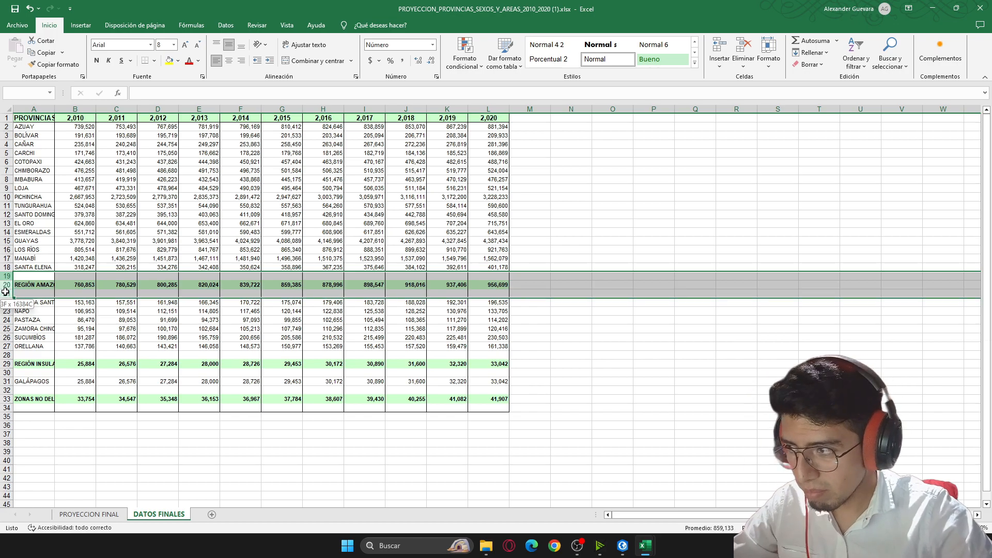
left_click_drag(4, 292, 4, 292)
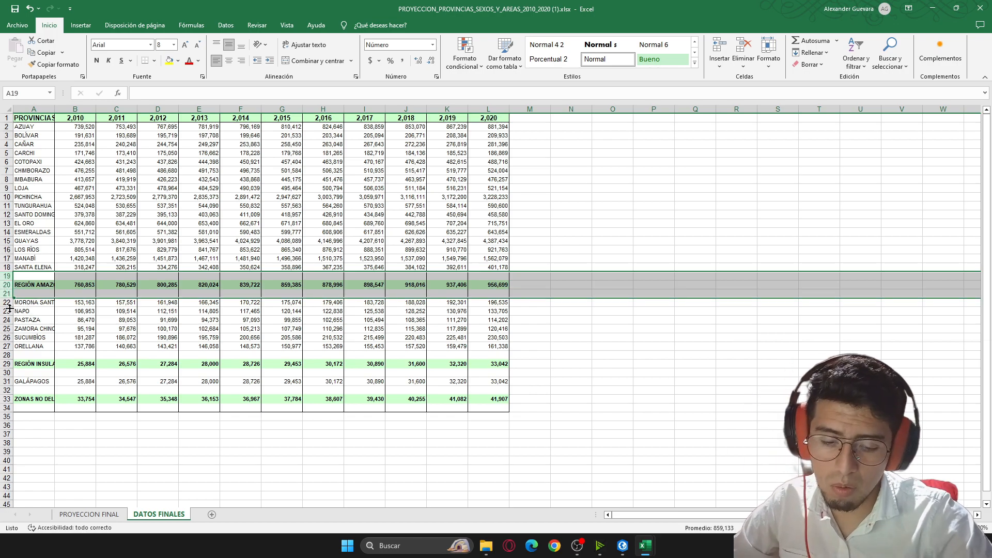
key("ctrl+minus")
mouse_move(6, 328)
left_mouse_down()
mouse_move(7, 357)
mouse_move(6, 346)
left_mouse_up()
key("ctrl+minus")
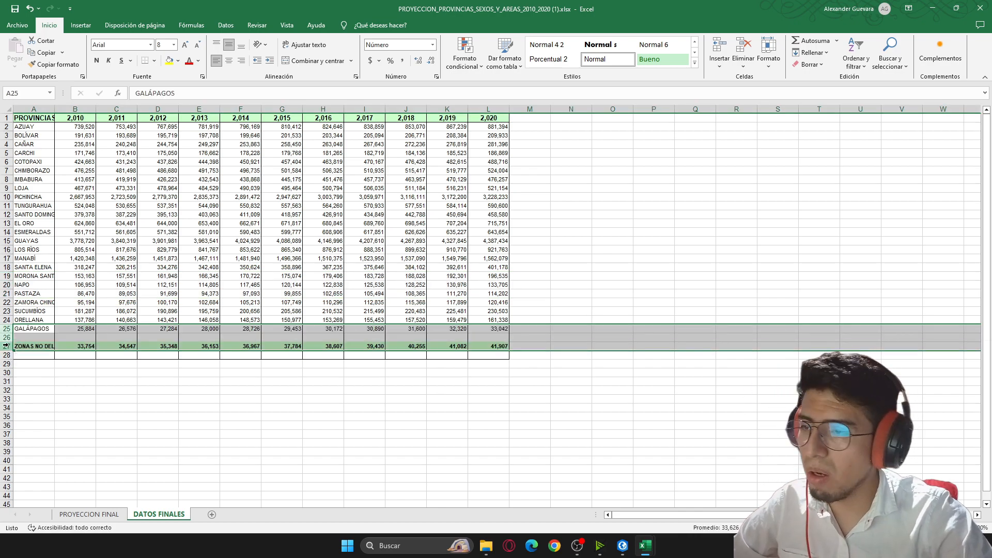
left_click(82, 380)
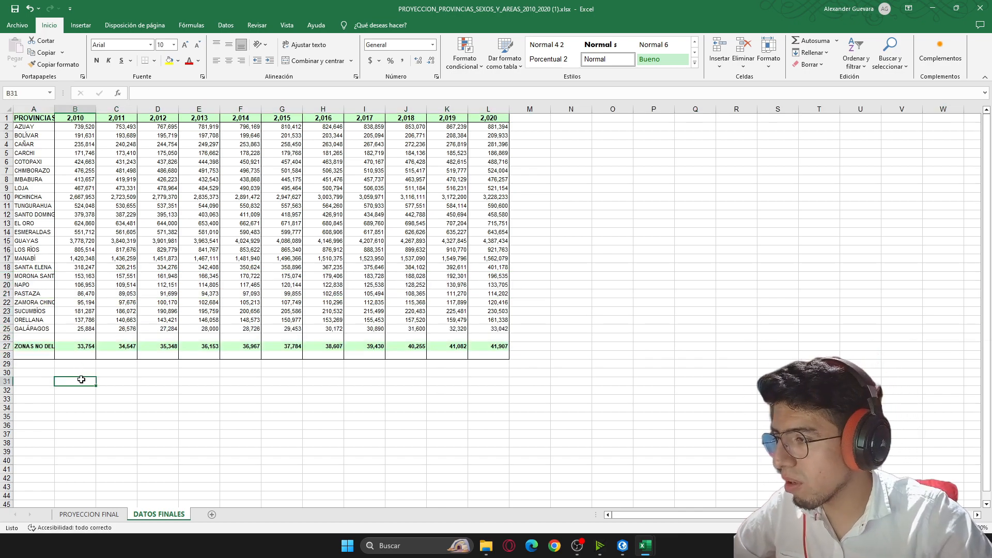
Check the ZONA NO DELIMITADA entry in the NXPROVINCIAS workbook and delete the blank row above ZONAS NO DELIMITADAS in DATOS FINALES.
left_click(20, 348)
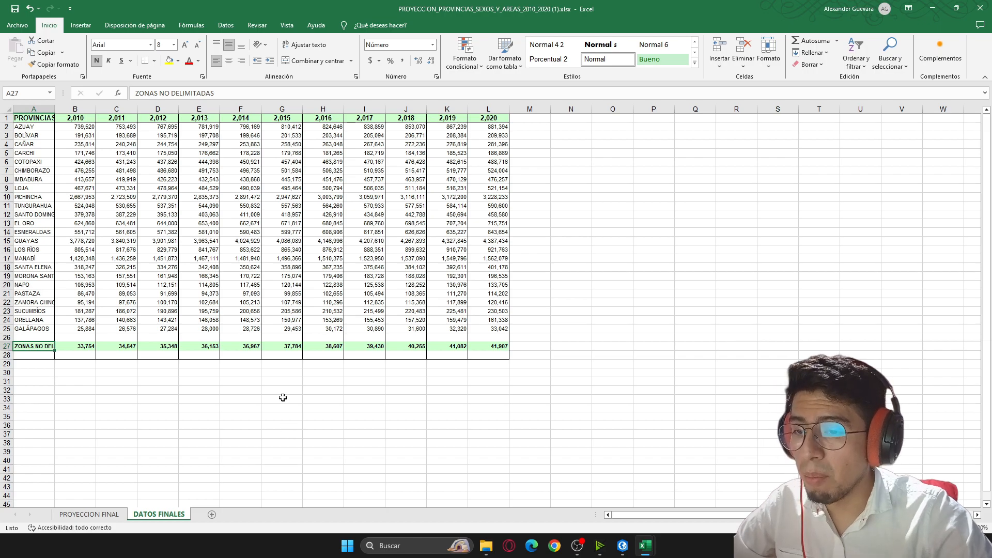
left_click(667, 505)
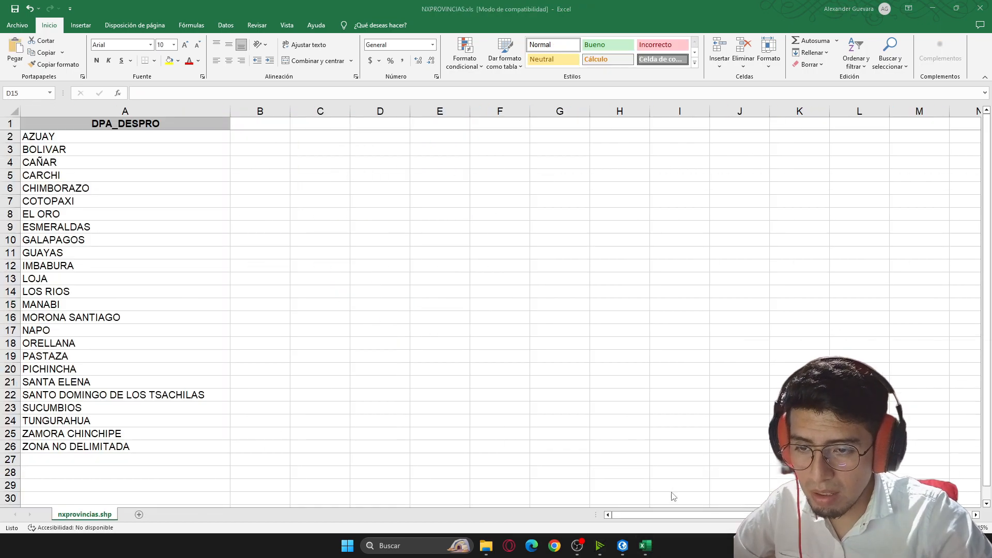
left_click(202, 447)
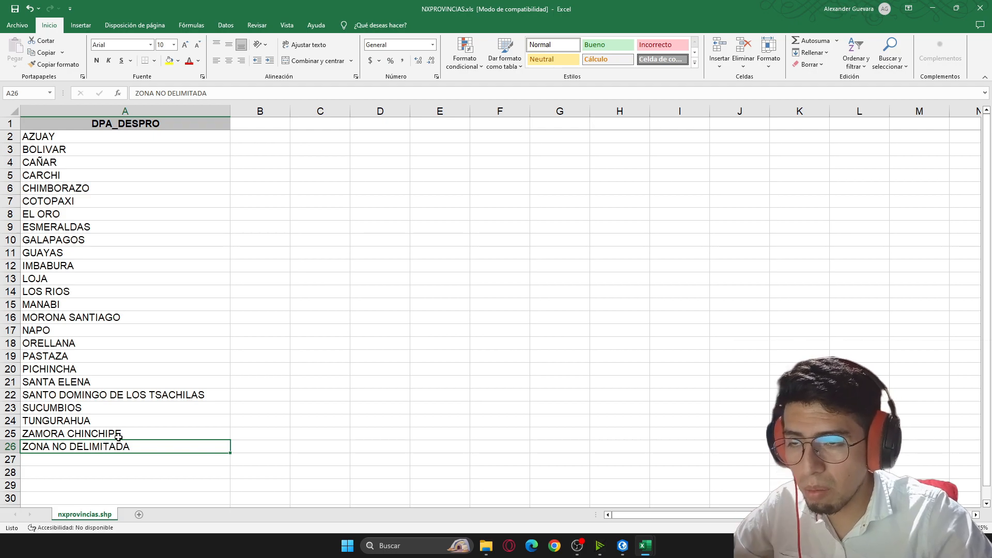
mouse_move(645, 549)
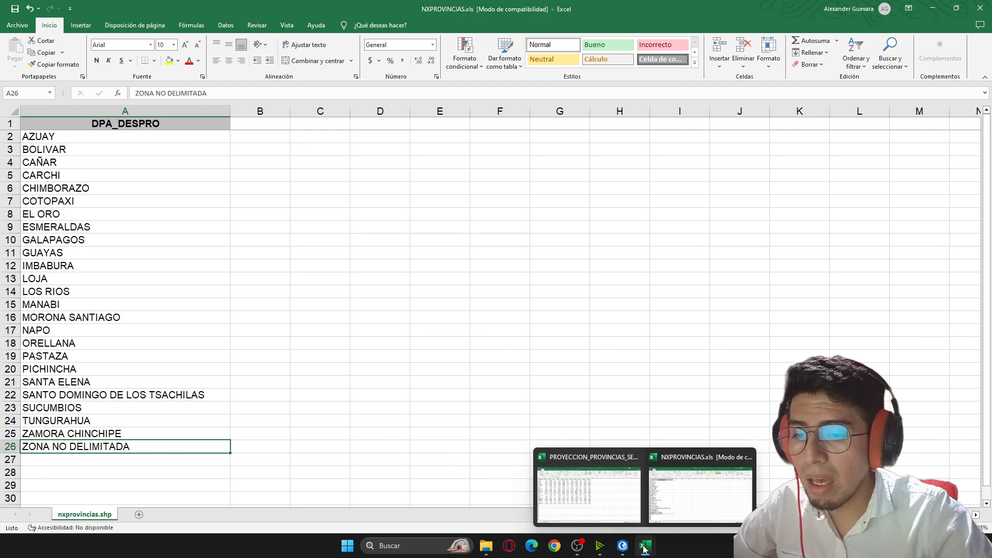
left_click(589, 493)
left_click(299, 438)
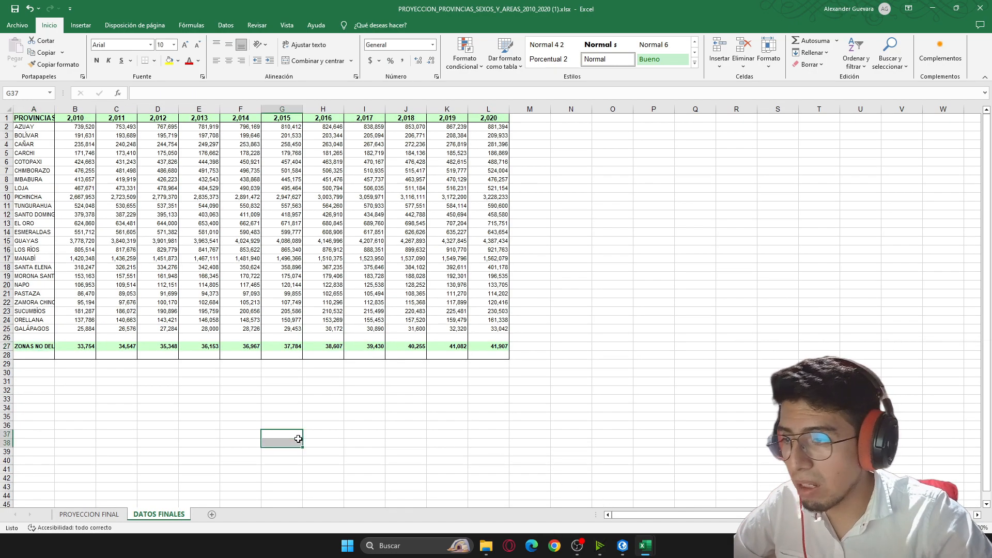
left_click(7, 338)
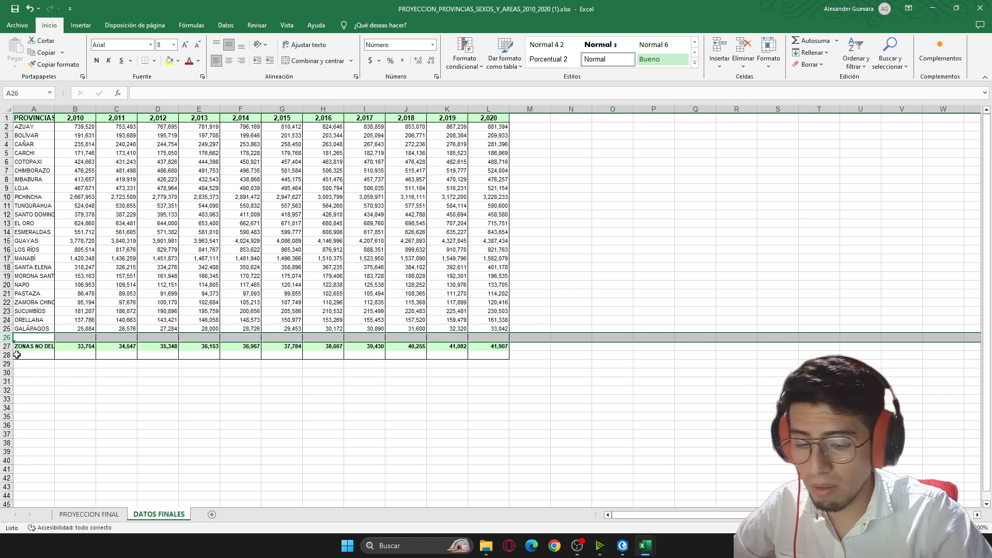
key("ctrl+minus")
left_click(32, 398)
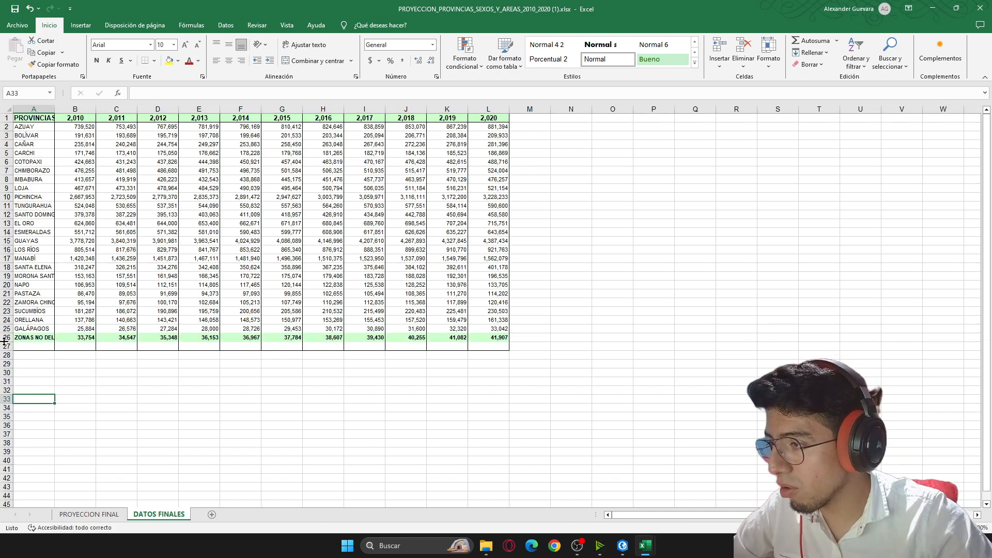
Remove the green fill and bold formatting from the ZONAS NO DELIMITADAS row.
left_click(7, 337)
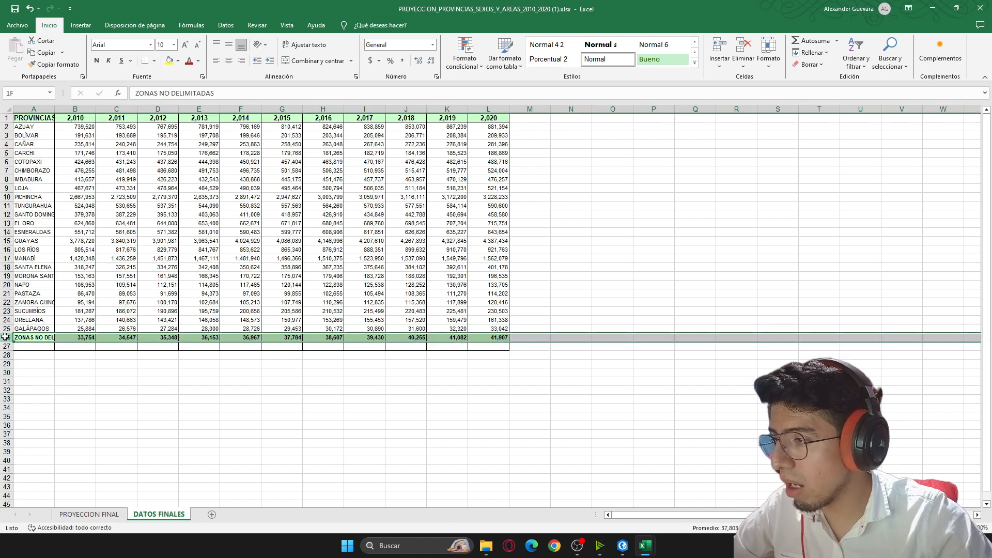
left_click(179, 62)
left_click(153, 87)
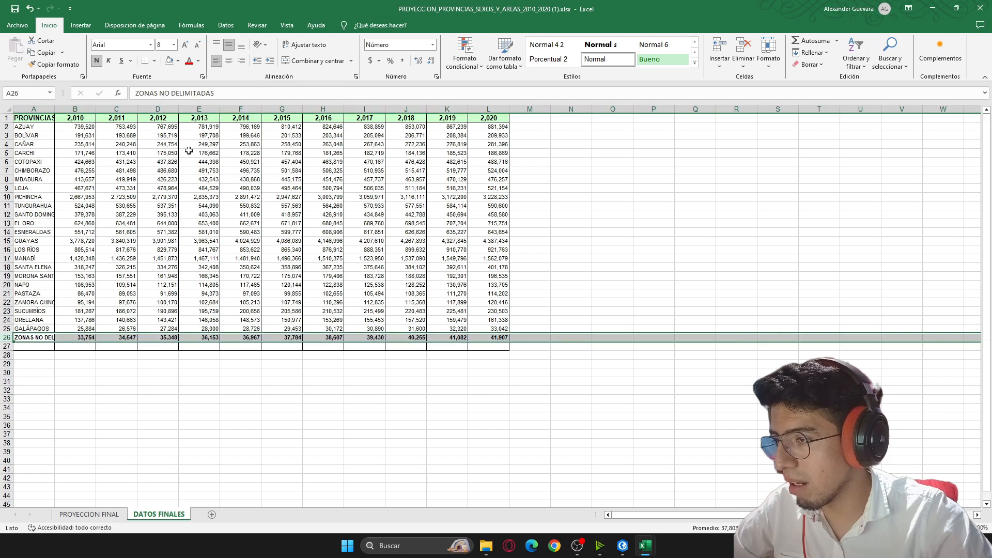
left_click(96, 61)
left_click(140, 390)
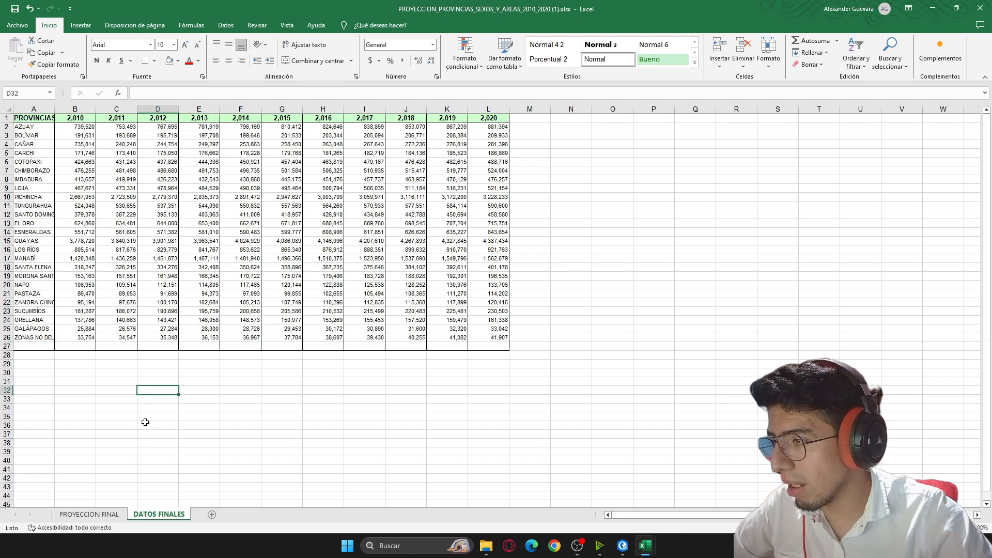
Autofit the PROVINCIAS column so its width matches the full province names.
left_click(58, 110)
left_click(58, 111)
double_click(58, 110)
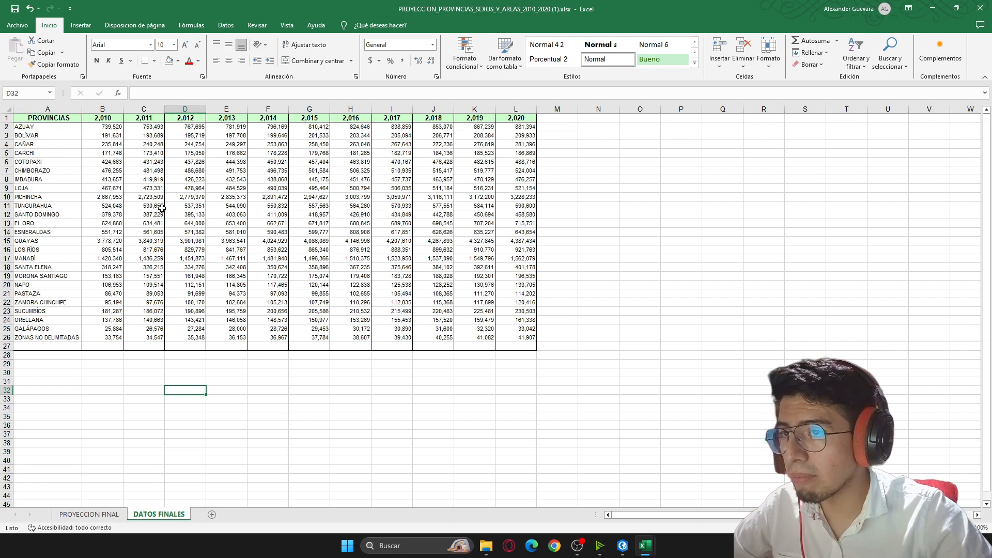
Sort the data rows A2 to L26 alphabetically from A to Z by province.
mouse_move(35, 126)
left_mouse_down()
mouse_move(492, 334)
mouse_move(525, 336)
left_mouse_up()
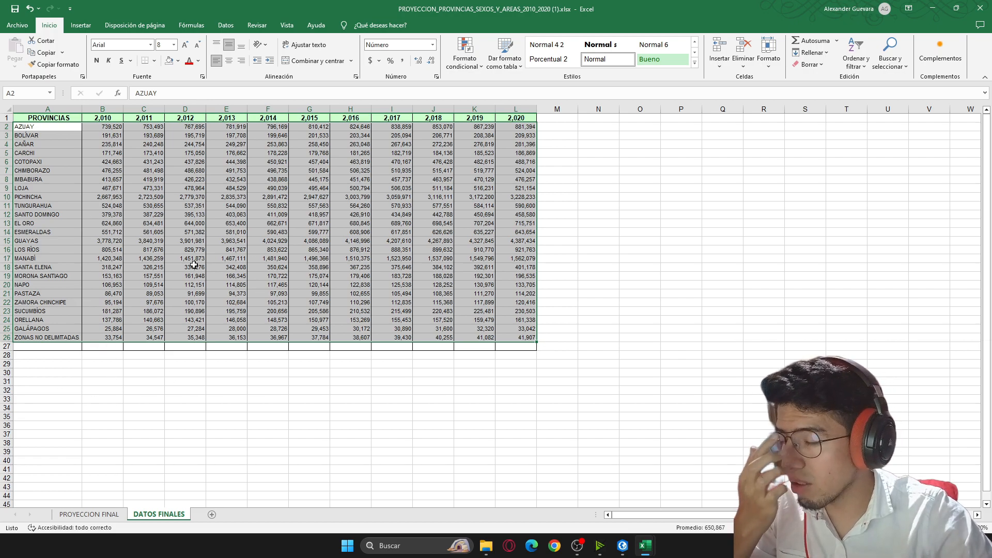
right_click(45, 186)
mouse_move(101, 361)
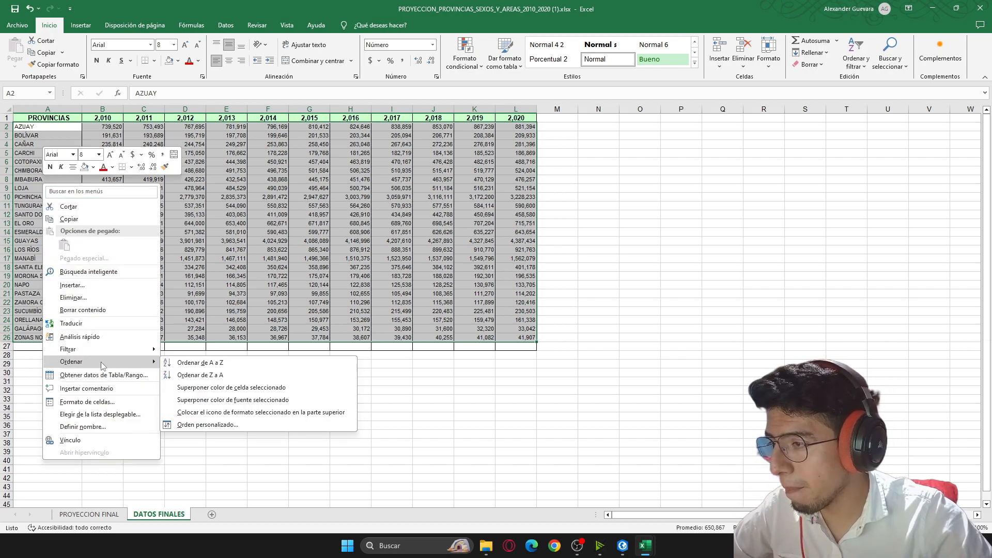
left_click(235, 365)
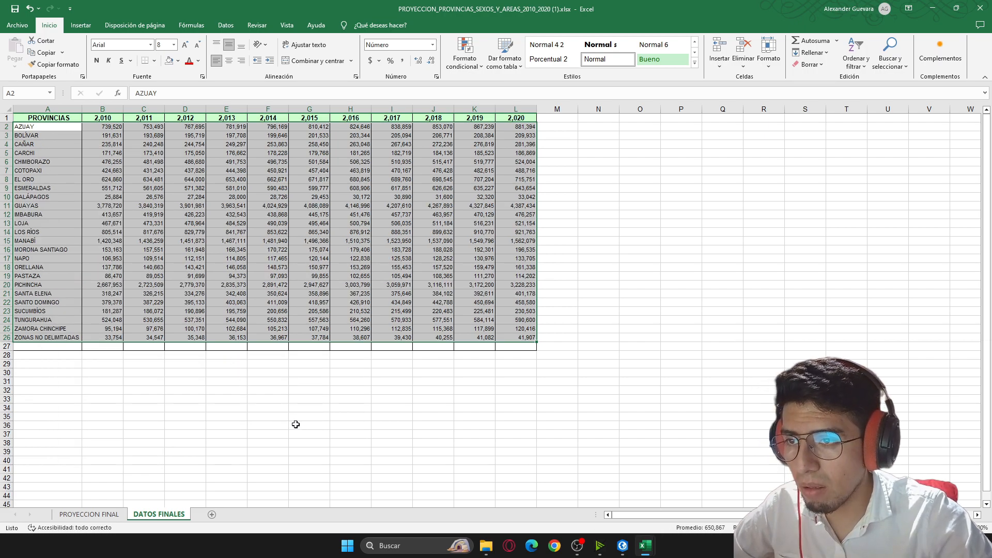
left_click(117, 426)
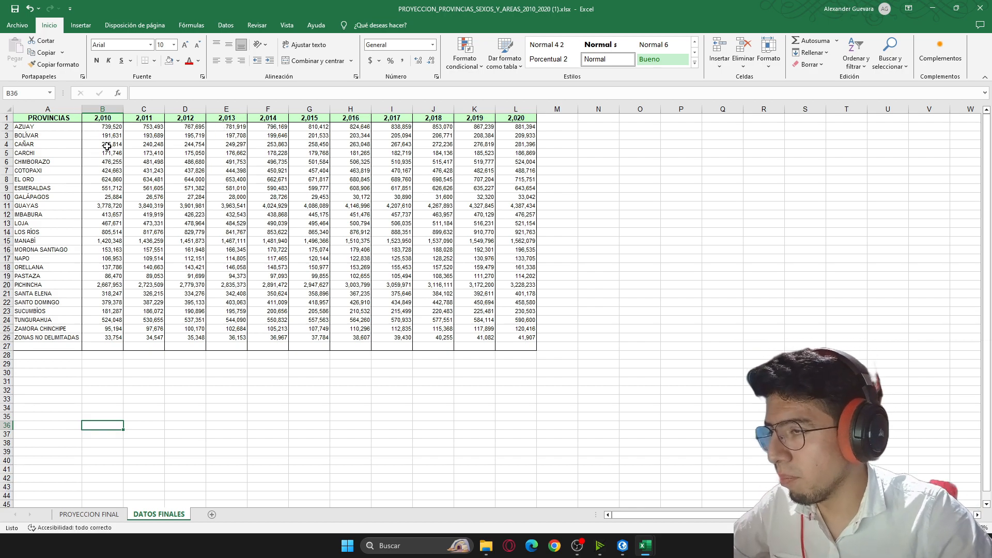
Insert an empty column between PROVINCIAS and the 2010 population column.
scroll(80, 186, "up", 2, "ctrl")
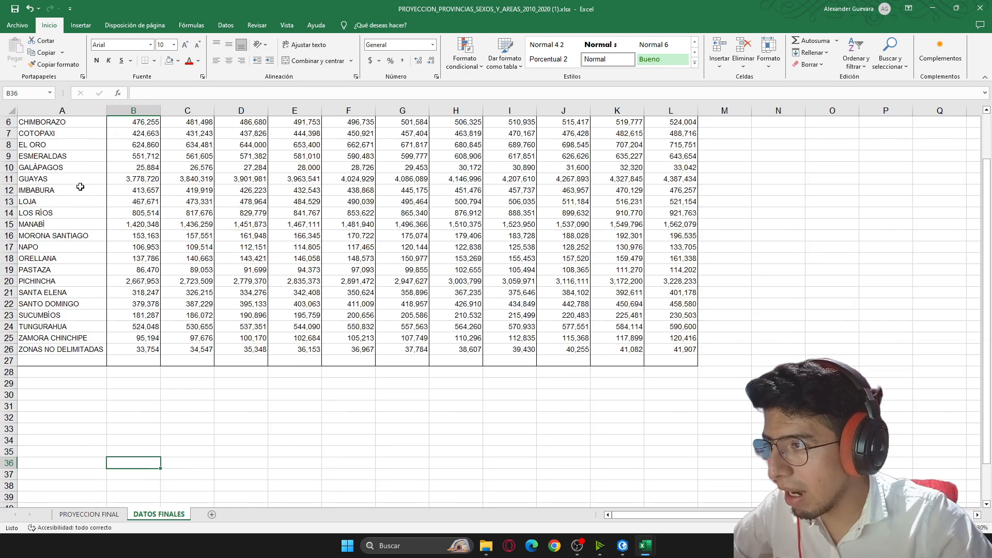
scroll(106, 213, "up", 1, "ctrl")
scroll(294, 354, "up", 1, "ctrl")
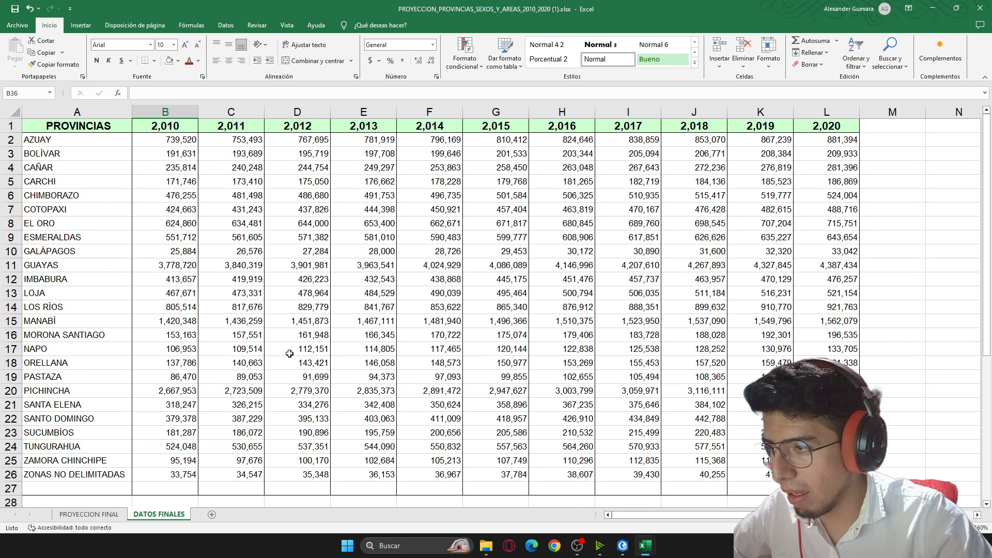
left_click(161, 111)
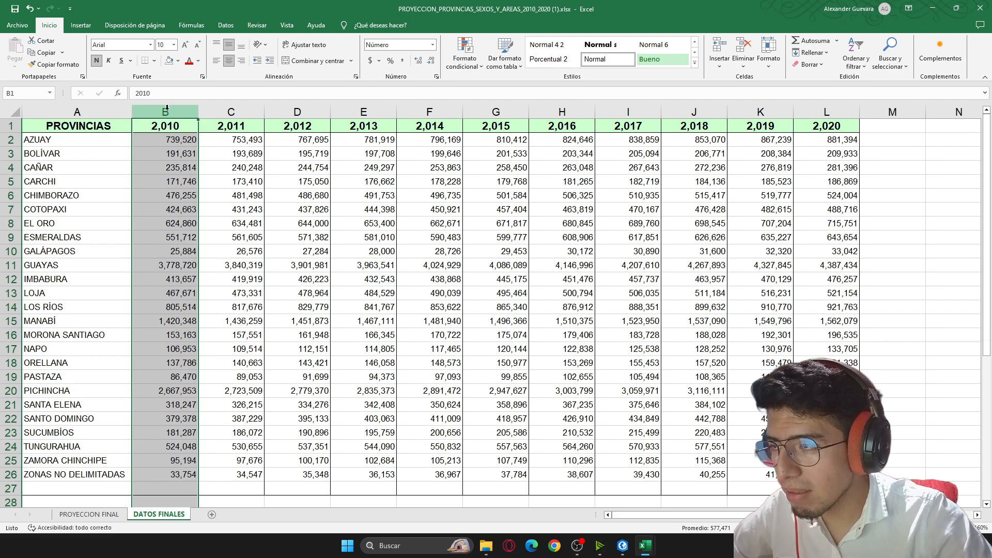
right_click(166, 107)
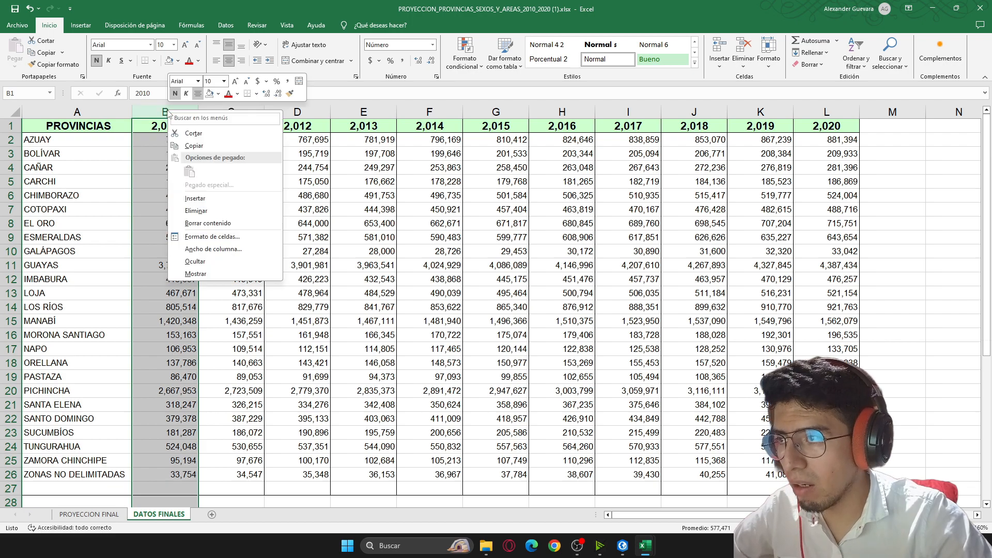
left_click(212, 199)
left_click(220, 235)
left_click(190, 142)
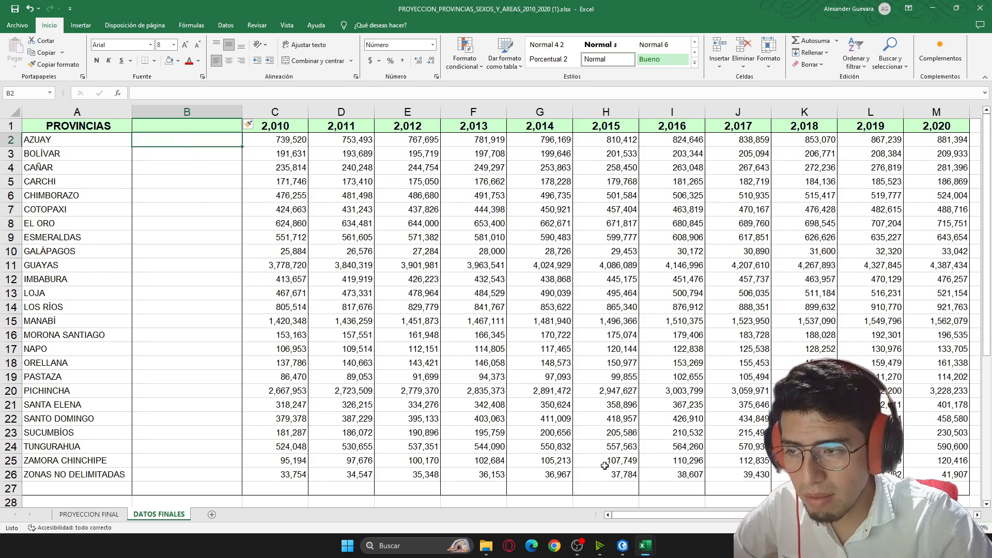
Copy the DPA_DESPRO province names A2:A26 from the NXPROVINCIAS workbook and paste them into DATOS FINALES starting at B2.
mouse_move(648, 545)
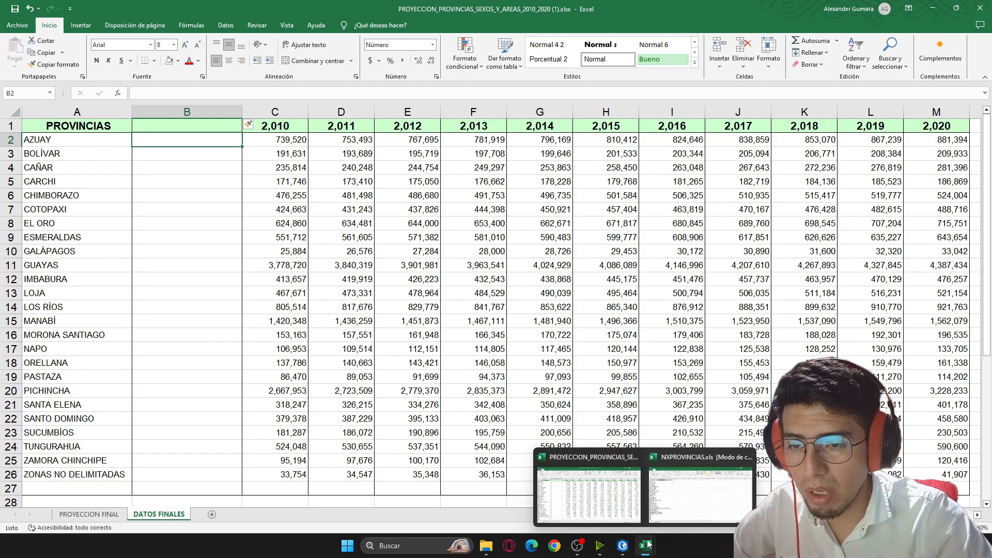
left_click(675, 497)
left_click_drag(126, 138, 142, 447)
key("ctrl+c")
mouse_move(647, 548)
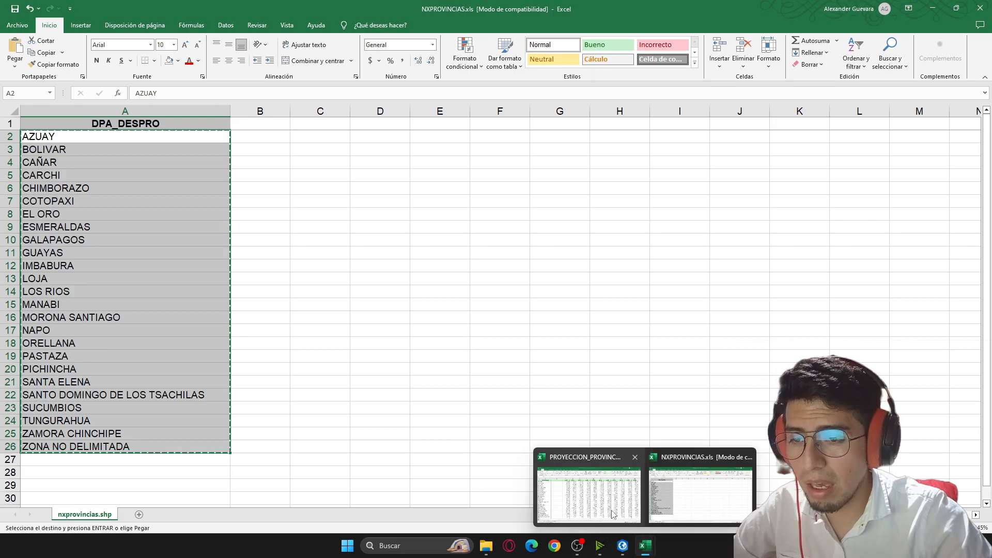
left_click(590, 493)
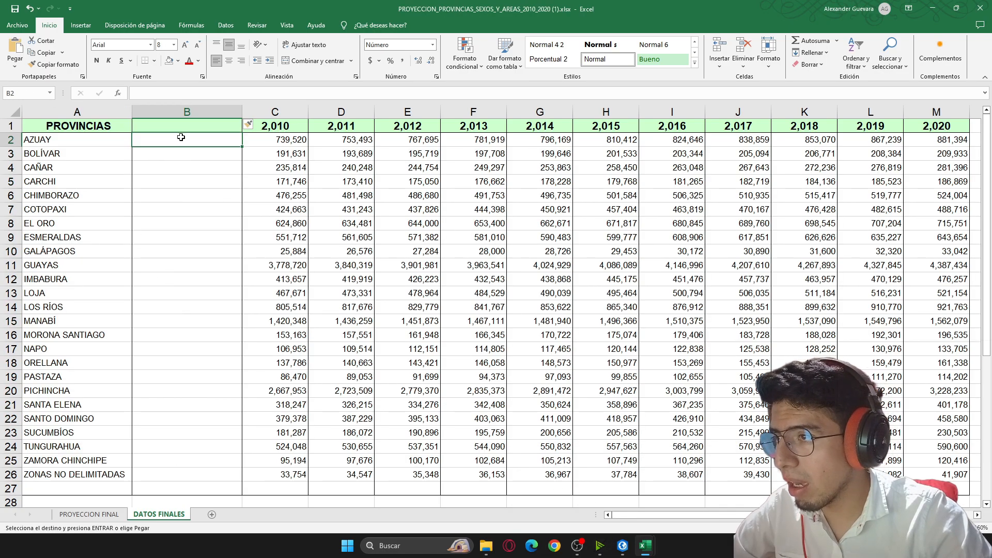
key("ctrl+v")
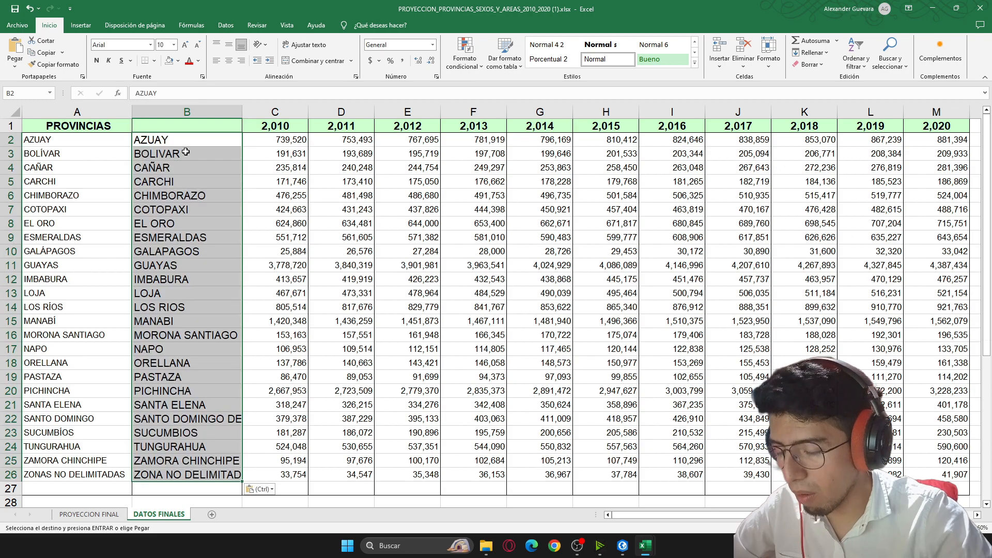
Compare the original province names in column A with the pasted names in column B for accent and wording differences.
left_click(84, 302)
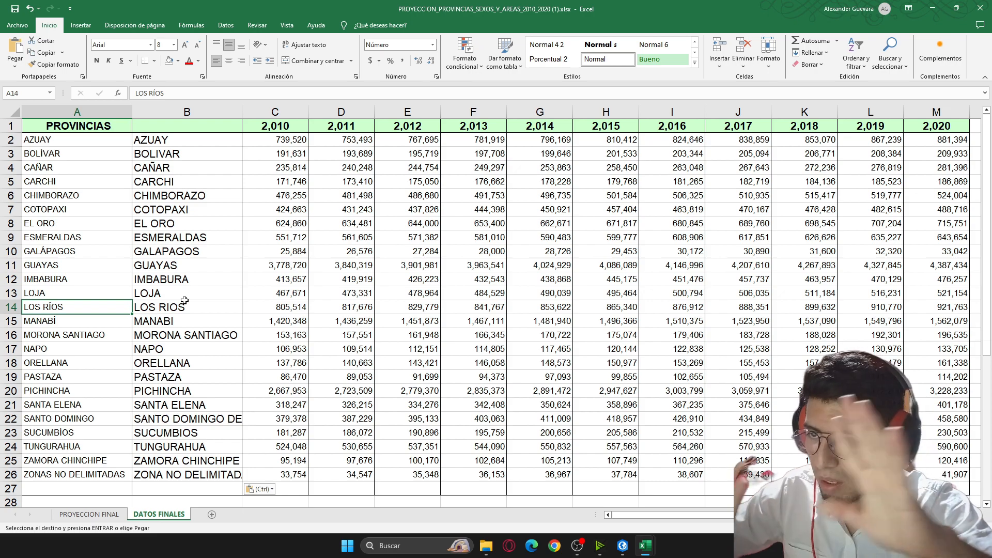
left_click(65, 142)
left_click(140, 140)
left_click(54, 157)
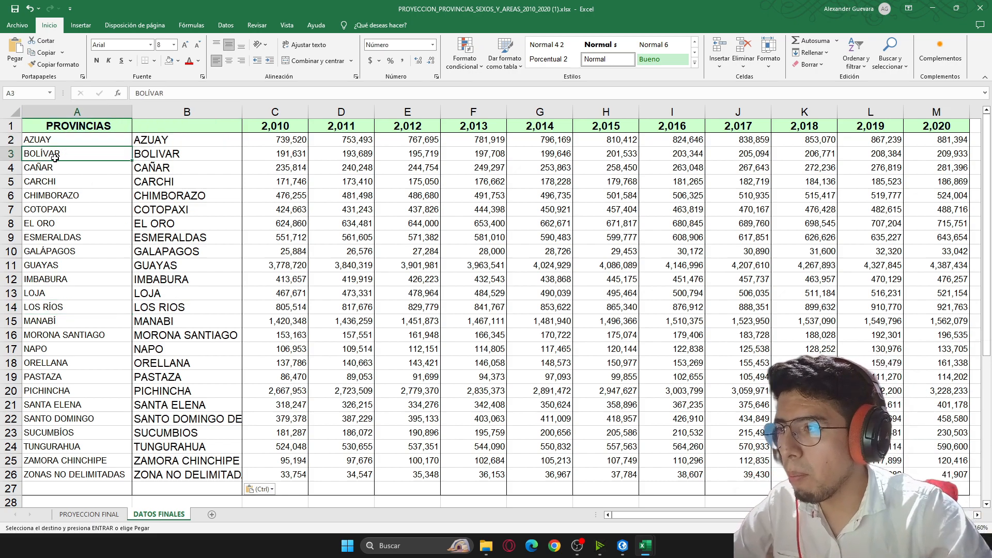
left_click(164, 158)
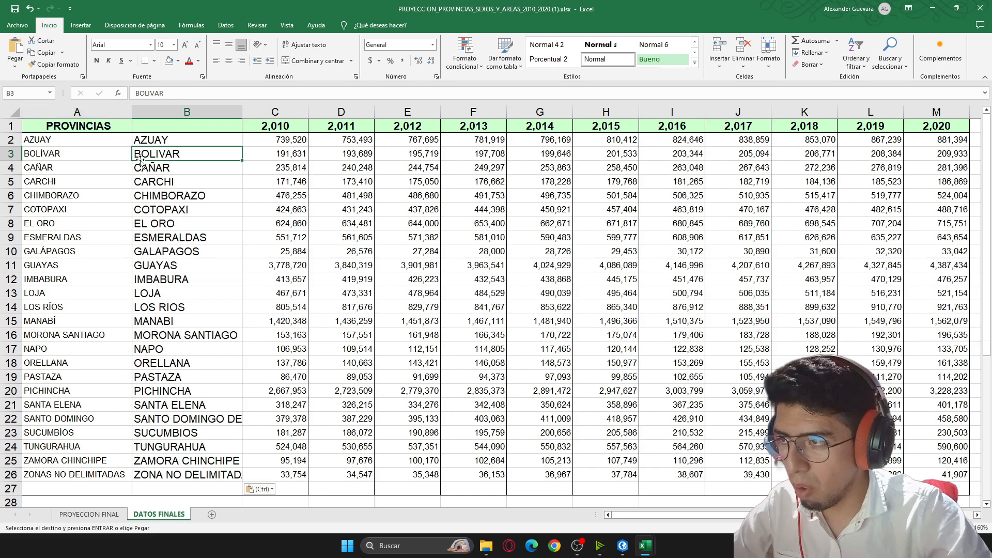
left_click(107, 158)
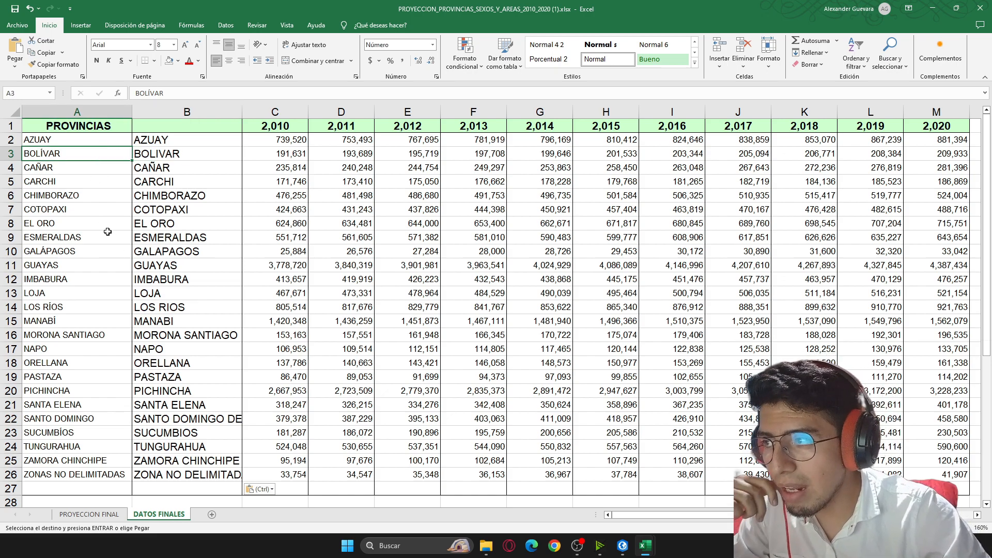
left_click(213, 155)
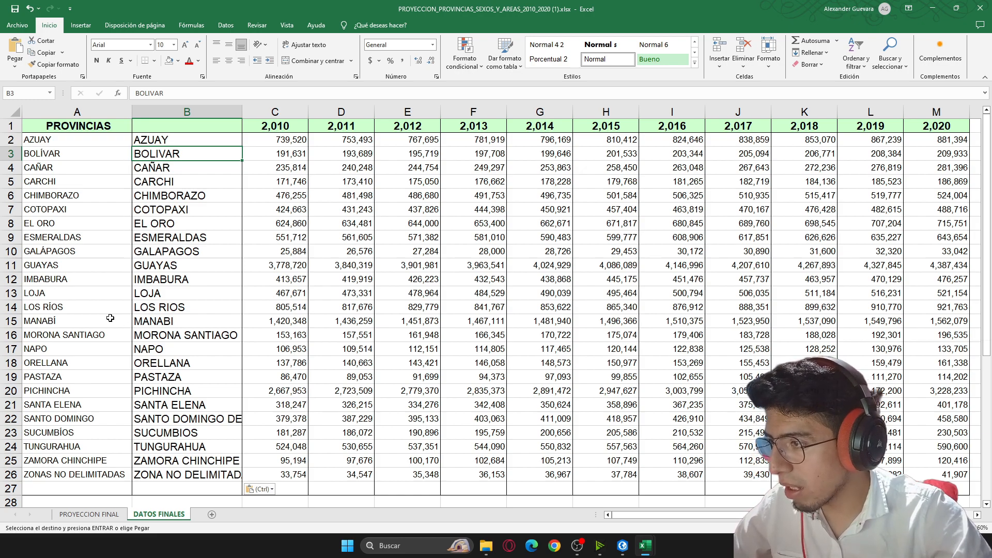
left_click(68, 307)
left_click(148, 309)
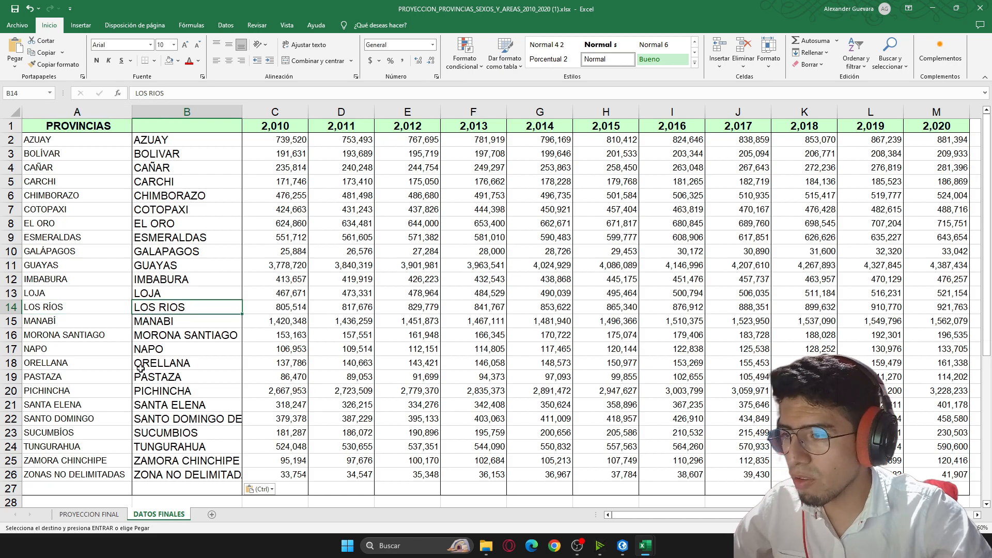
left_click(89, 323)
left_click(146, 324)
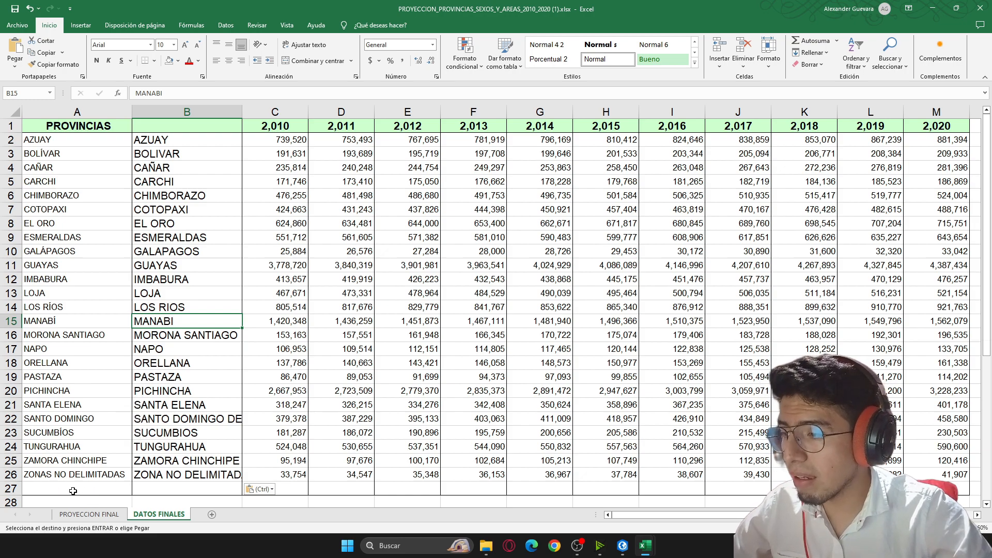
left_click(89, 445)
left_click(91, 429)
left_click(181, 435)
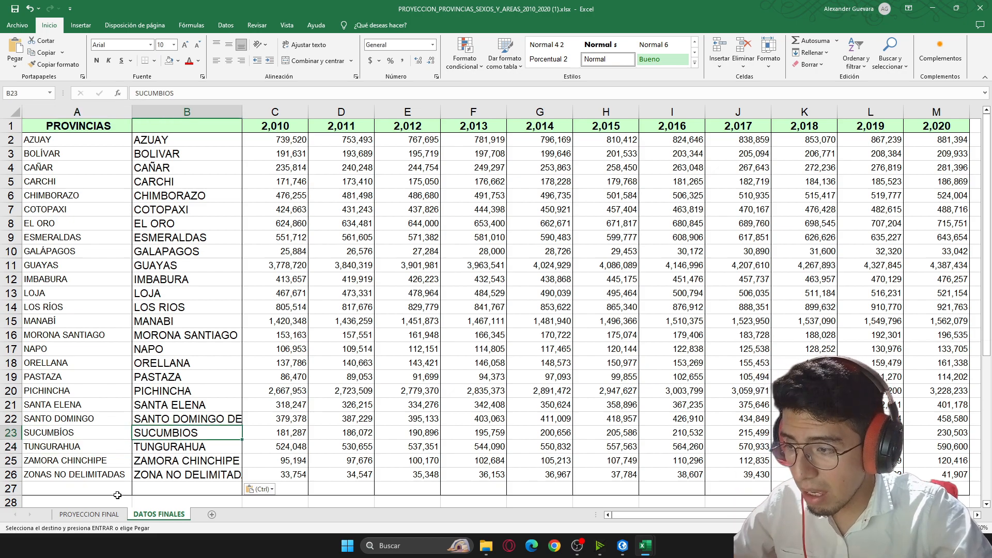
left_click(75, 477)
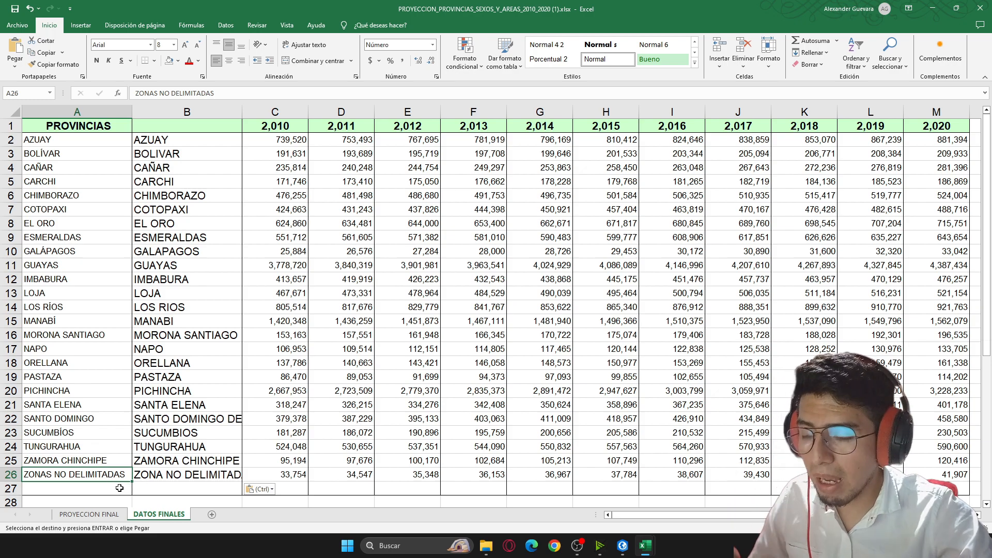
left_click(167, 477)
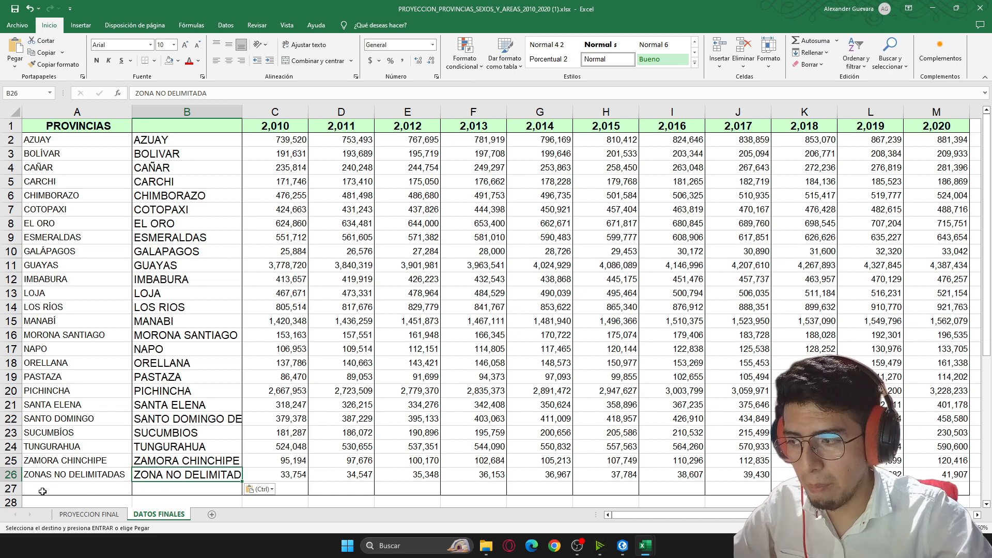
left_click(48, 476)
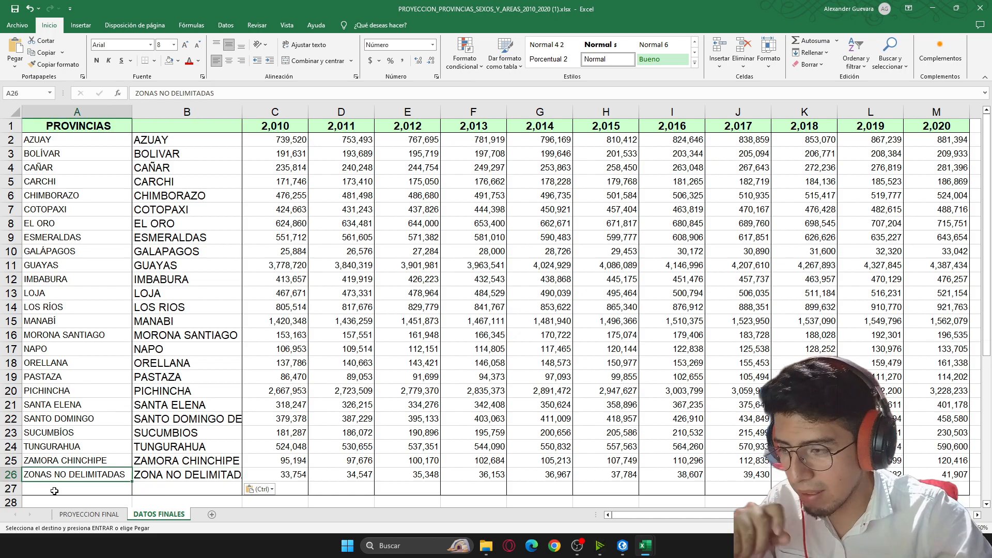
Copy the PROVINCIAS header from A1 into B1 above the pasted province names.
left_click(104, 127)
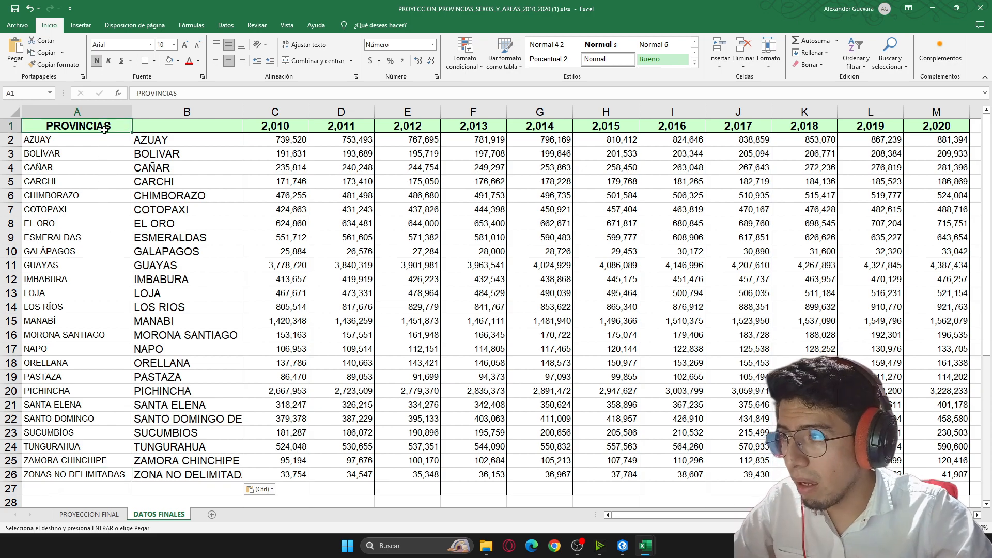
left_click(164, 126)
key("ctrl+v")
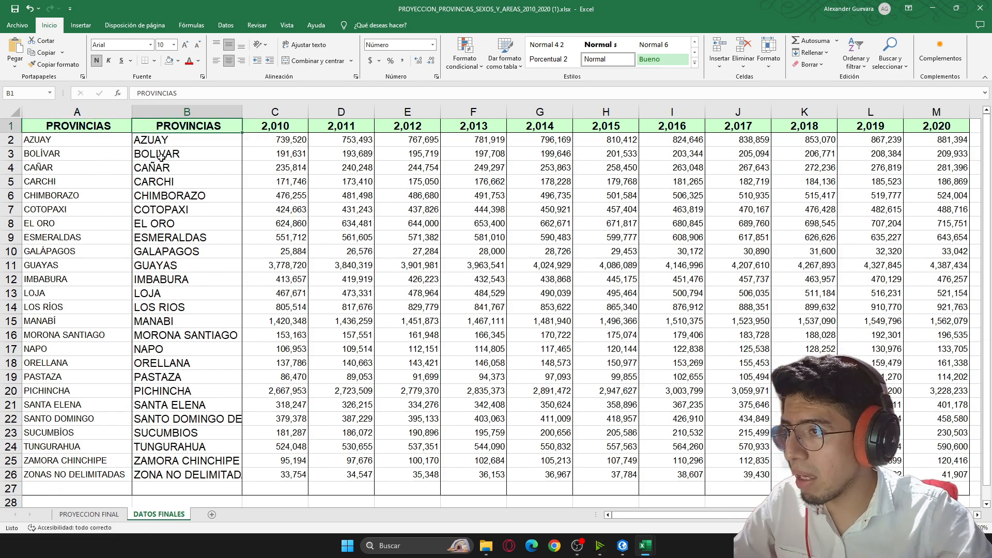
key("Escape")
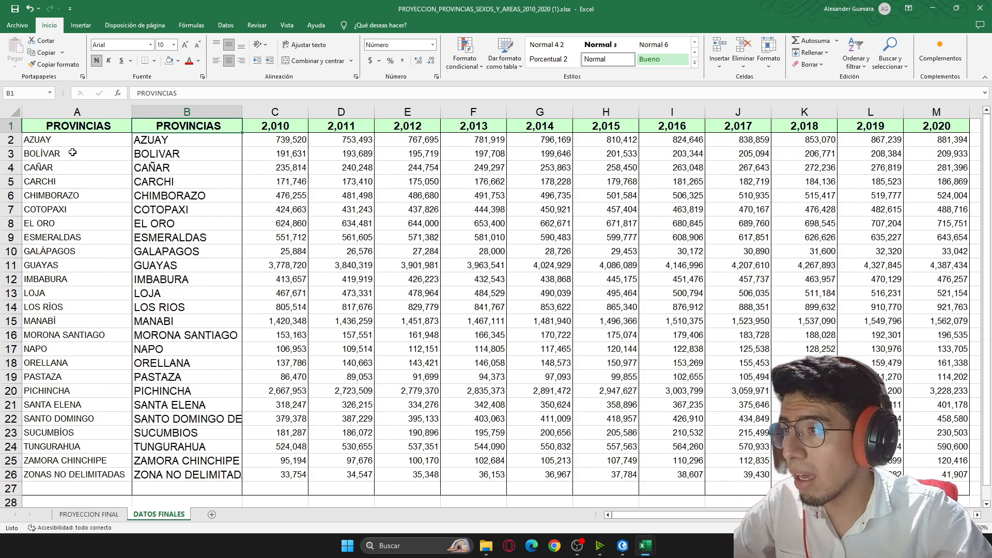
Delete column A with the original accented province names.
right_click(100, 117)
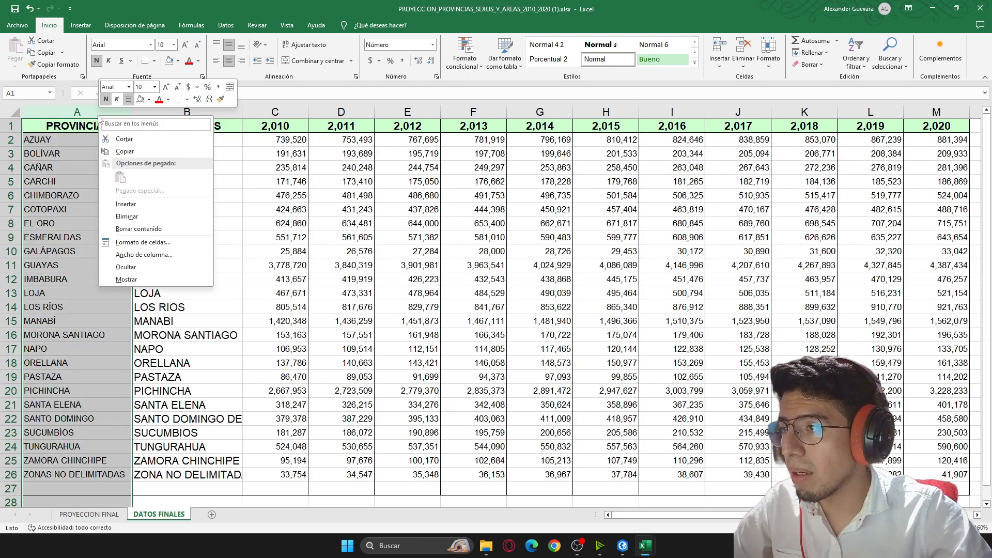
left_click(133, 217)
left_click(223, 266)
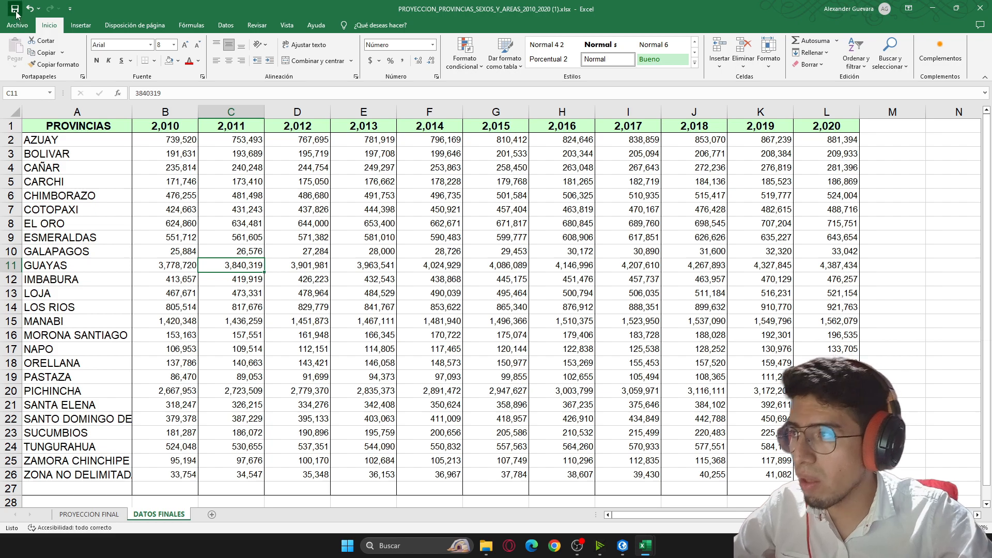
Save and close the population projection workbook, and close NXPROVINCIAS.xls without saving its changes.
left_click(981, 8)
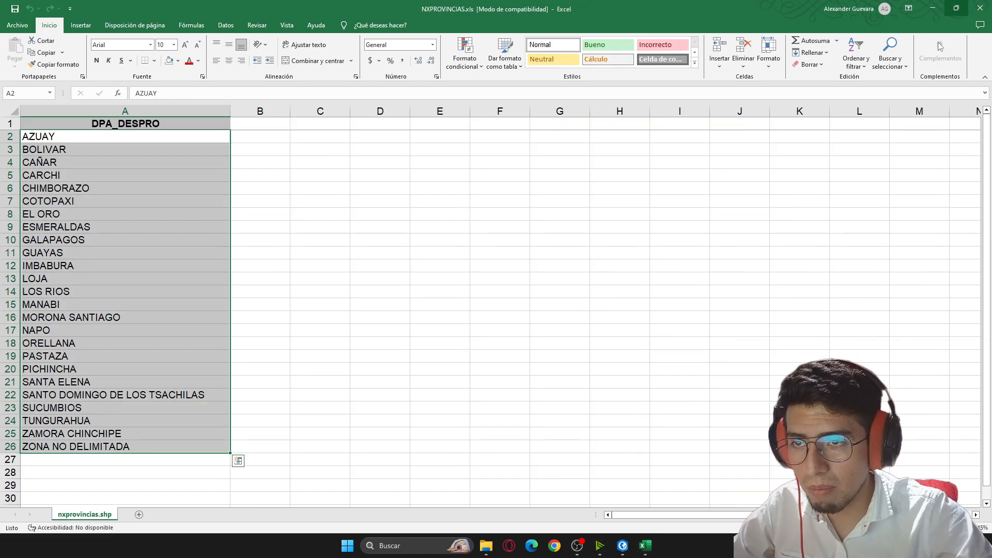
left_click(382, 301)
left_click(980, 8)
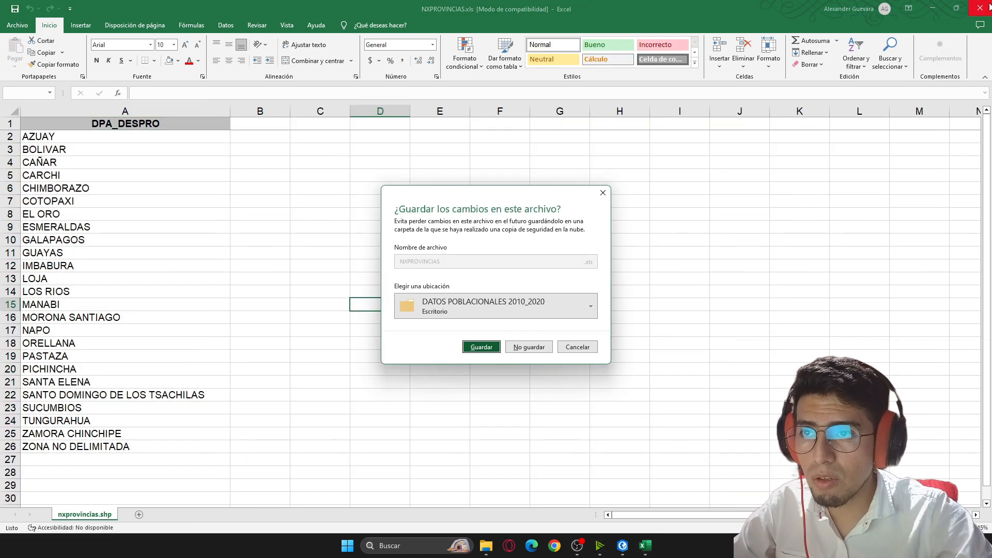
left_click(525, 347)
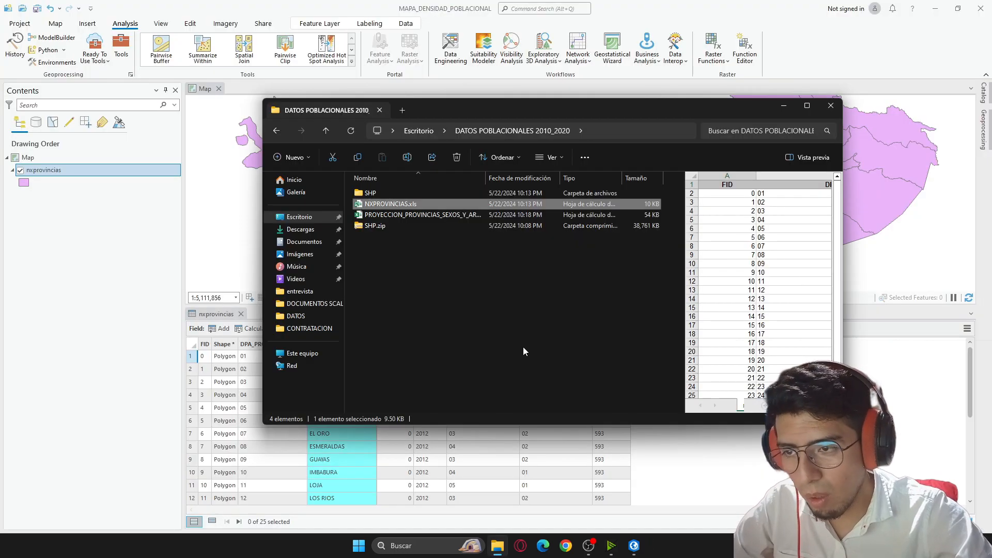
Return to ArcGIS Pro and add the DATOS FINALES$ sheet of PROYECCION_PROVINCIAS_SEXOS_Y_AREAS_2010_2020 (1).xlsx from DATOS POBLACIONALES 2010_2020 to the map.
left_click(784, 106)
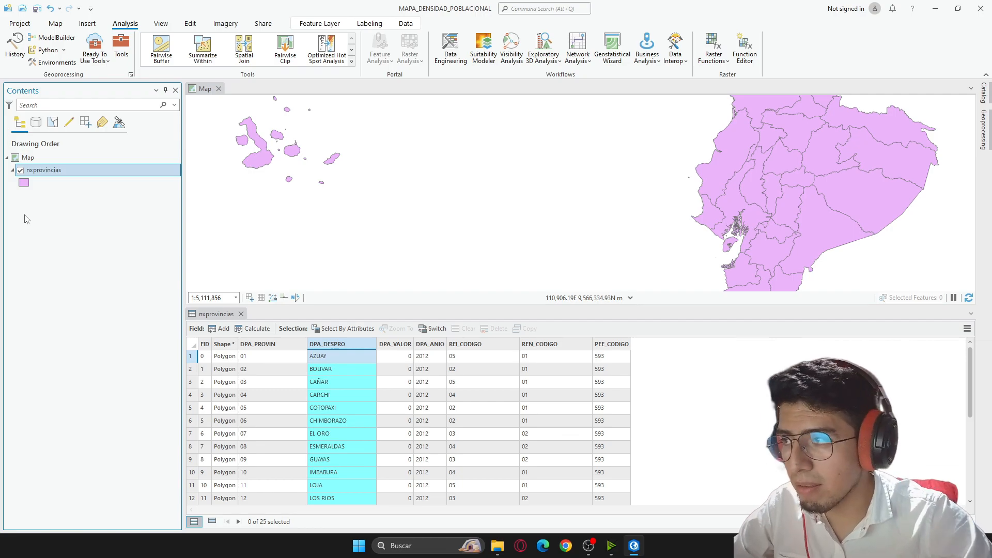
right_click(15, 158)
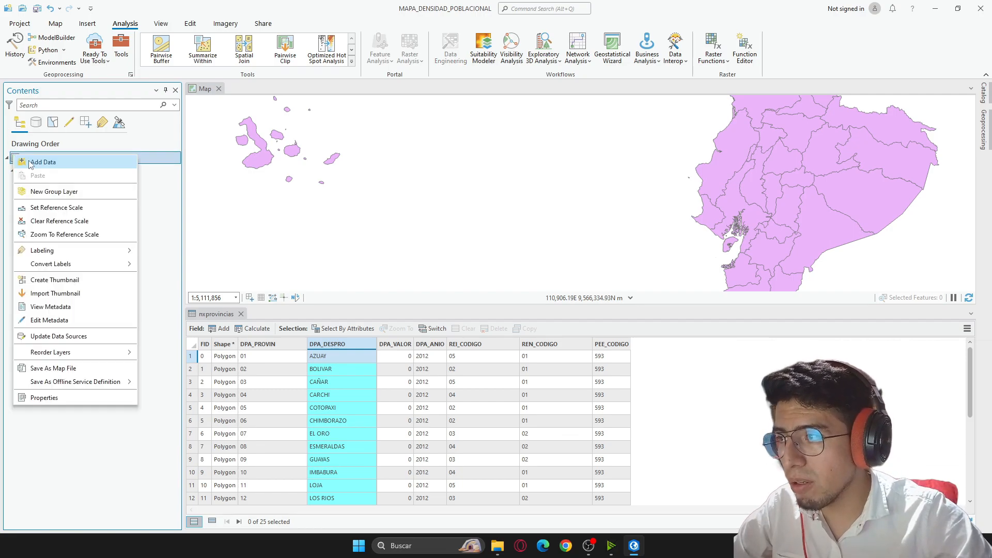
left_click(65, 168)
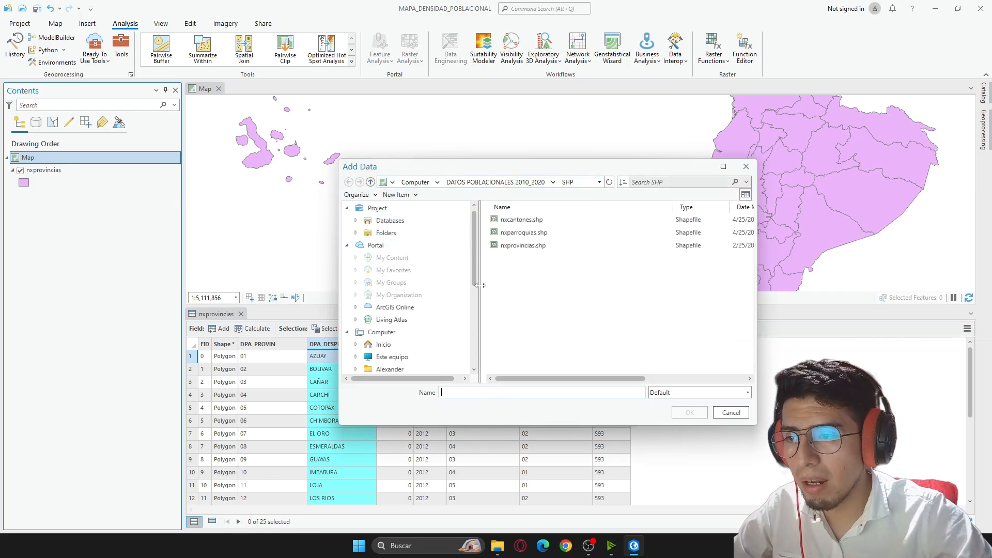
left_click_drag(474, 279, 474, 357)
left_click(440, 343)
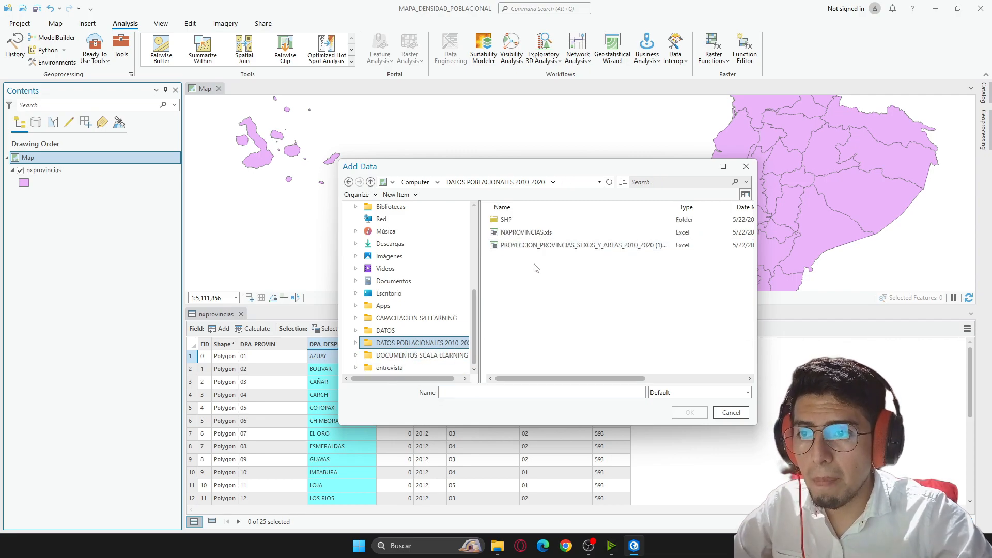
left_click(538, 246)
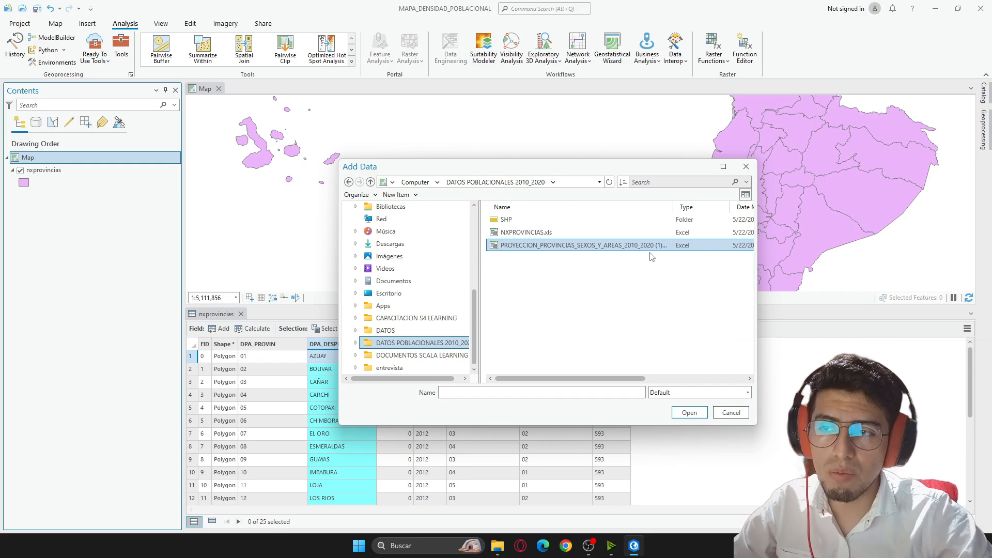
left_click(689, 413)
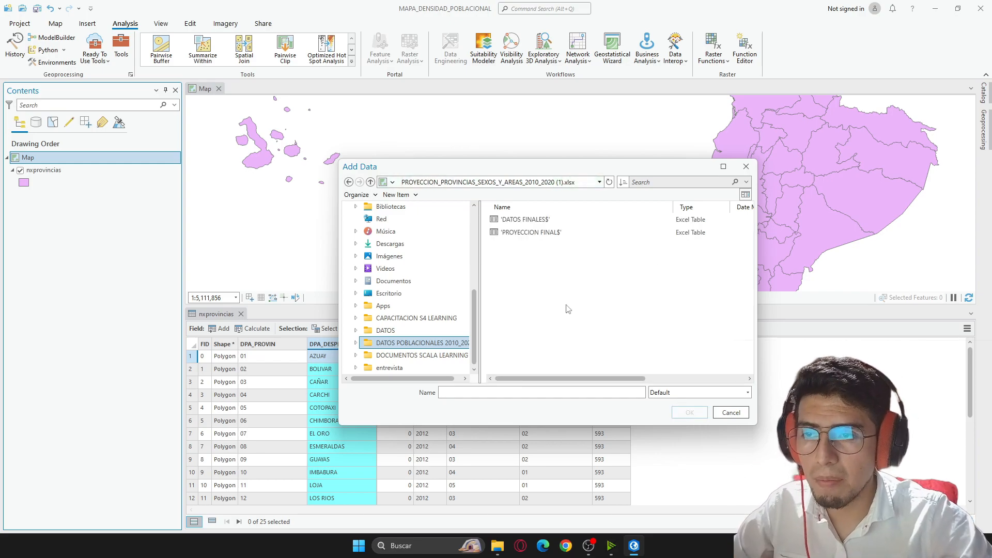
left_click(531, 220)
left_click(690, 413)
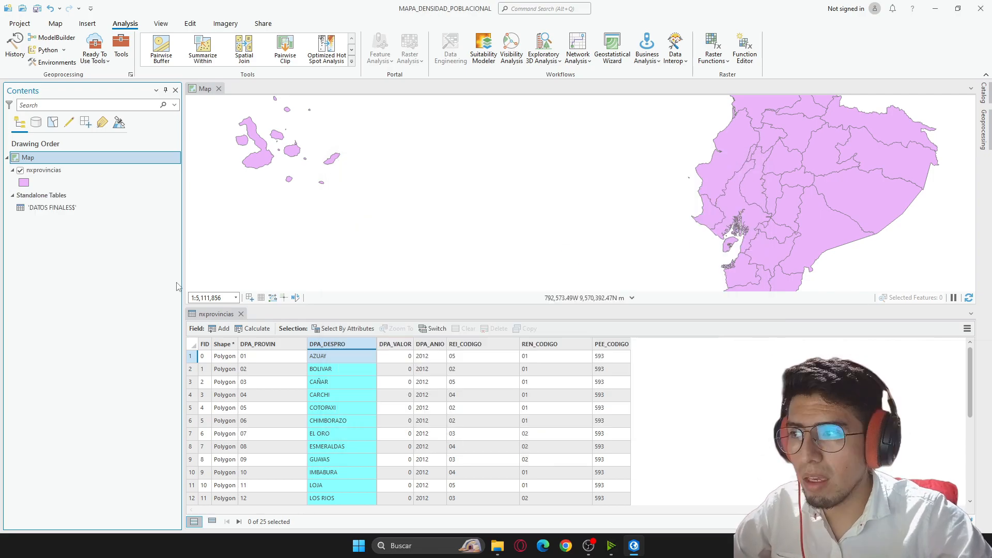
Open the DATOS FINALES$ standalone table and examine its province names and the 2,010 to 2,020 population fields.
left_click(74, 210)
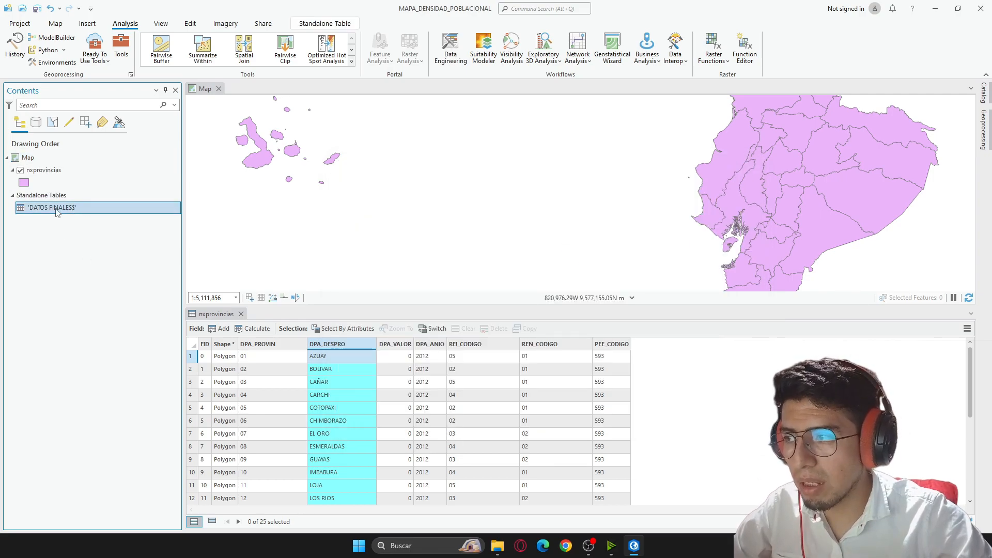
right_click(57, 212)
left_click(93, 256)
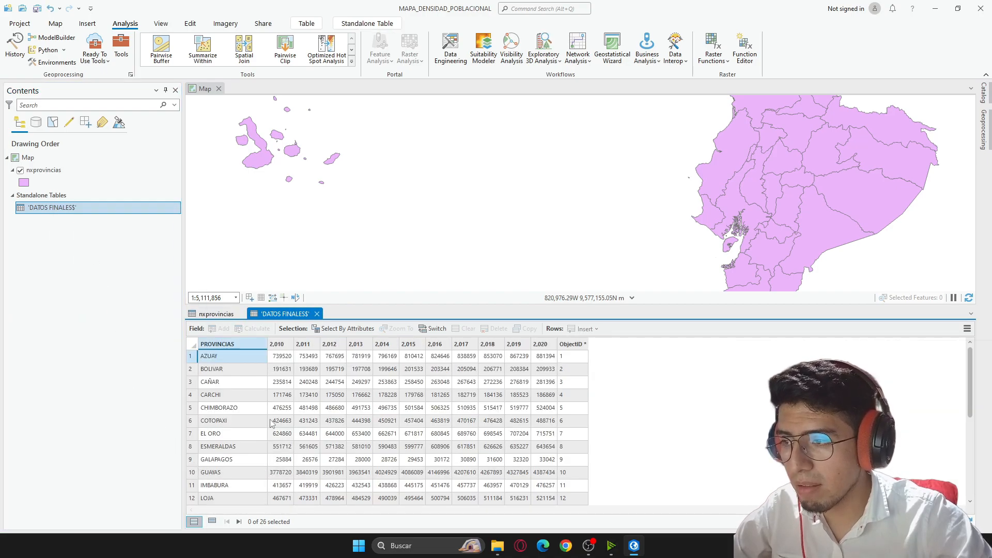
left_click(283, 345)
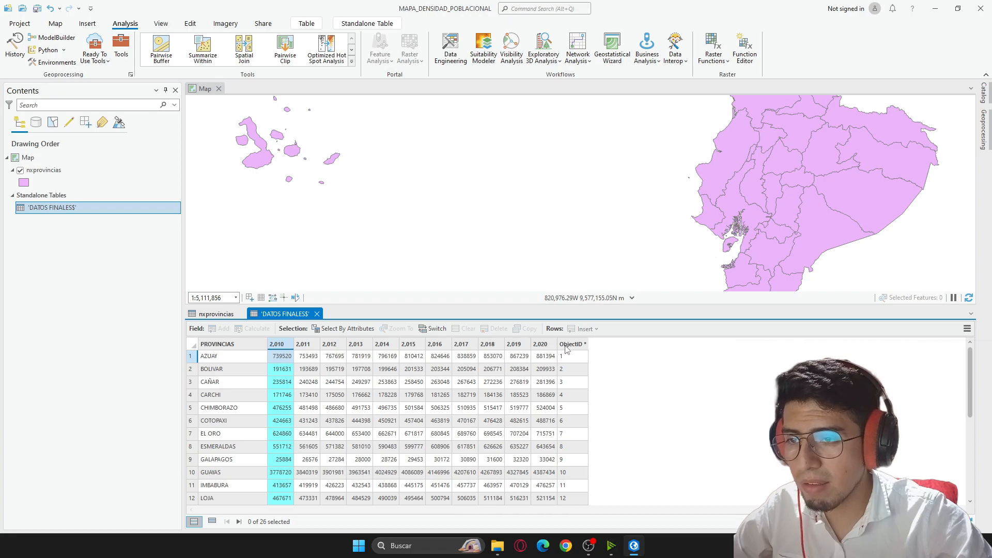
left_click(546, 345)
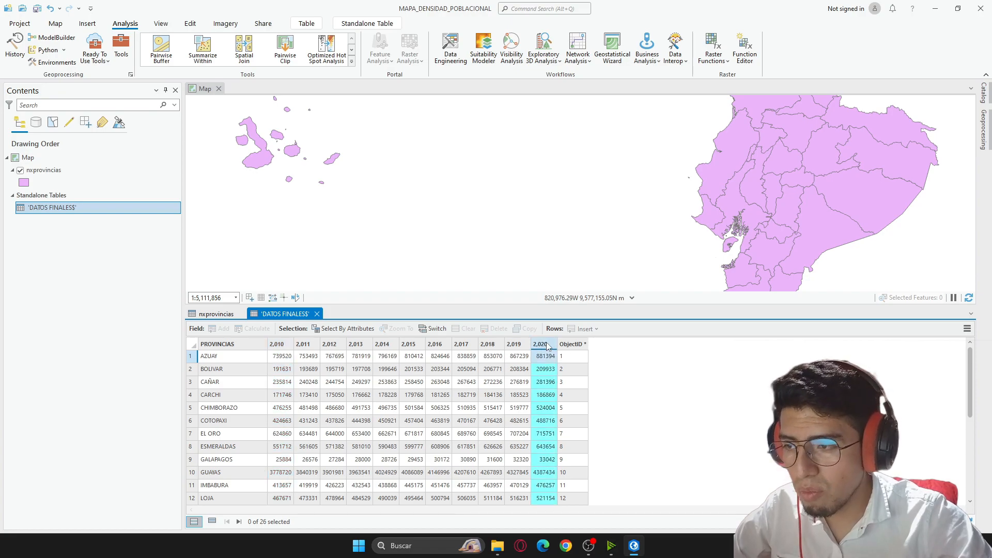
left_click(231, 359)
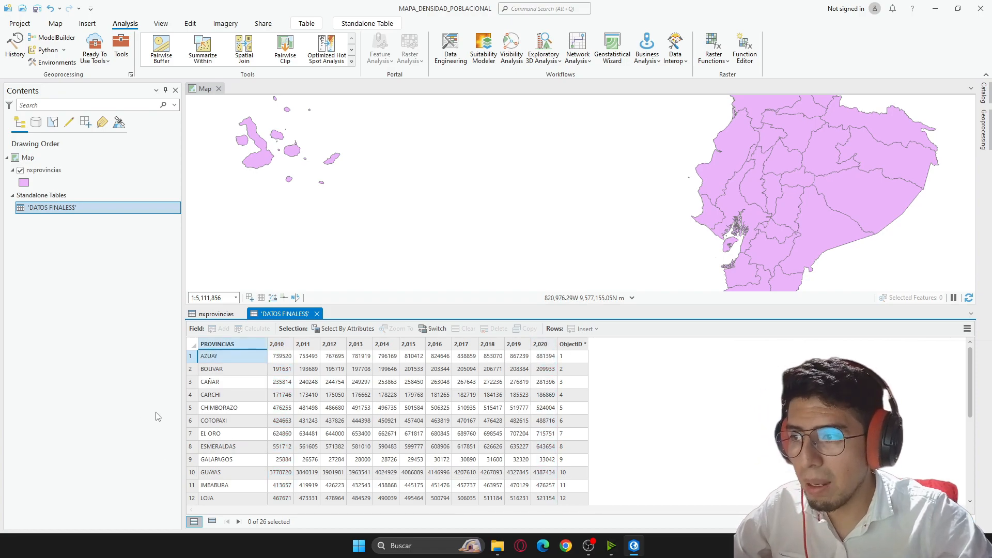
Compare the nxprovincias attribute table and its map polygons with the DATOS FINALES$ table.
left_click(217, 314)
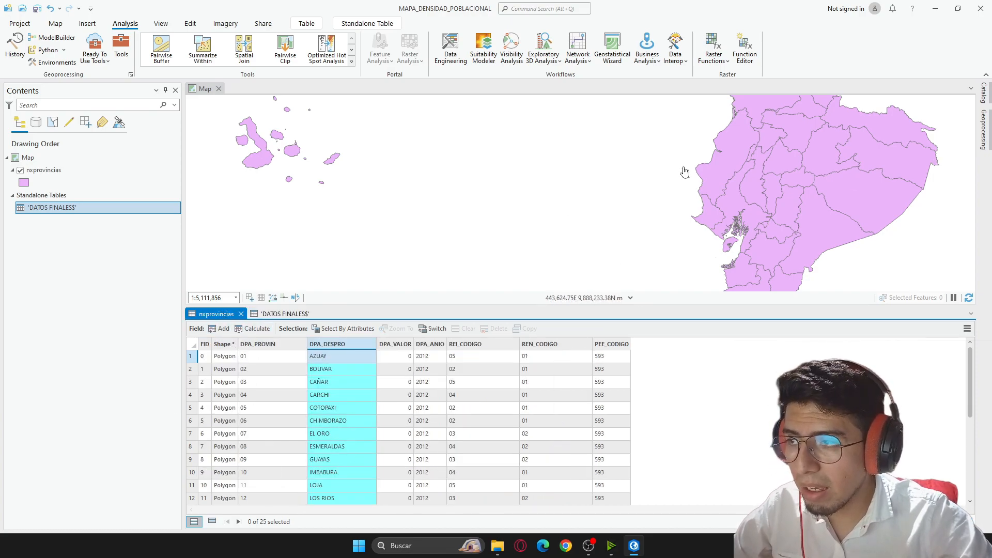
mouse_move(753, 201)
left_mouse_down()
mouse_move(703, 196)
mouse_move(767, 206)
left_mouse_up()
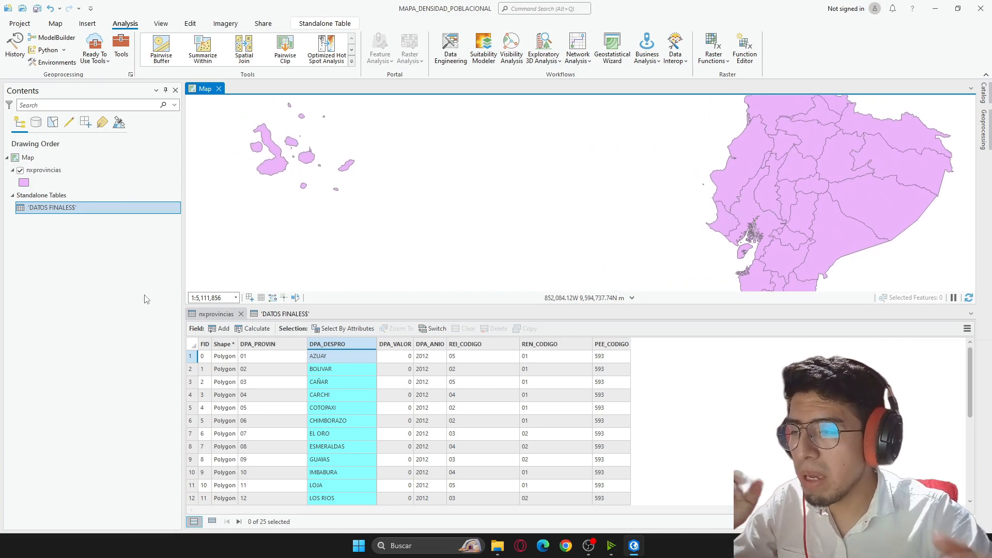
left_click(284, 317)
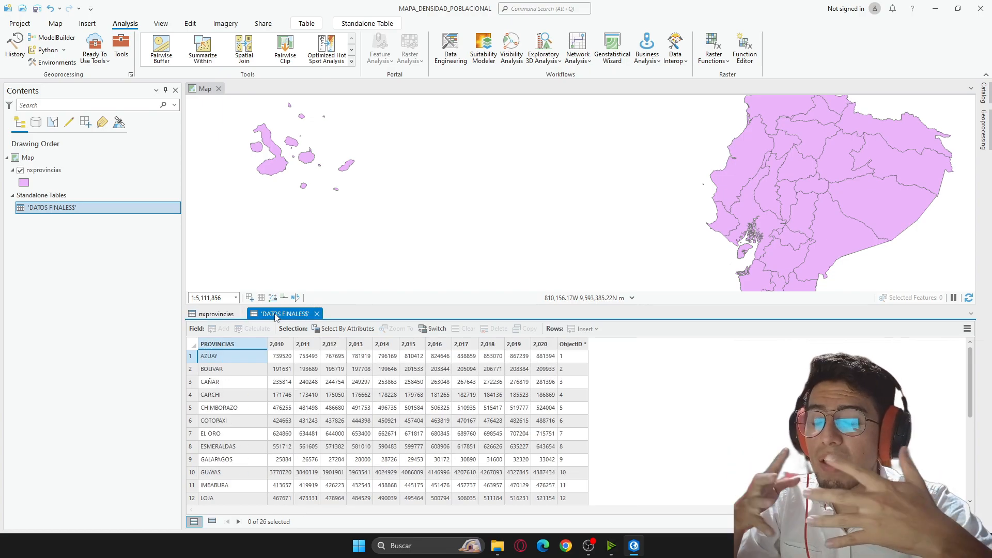
left_click(106, 279)
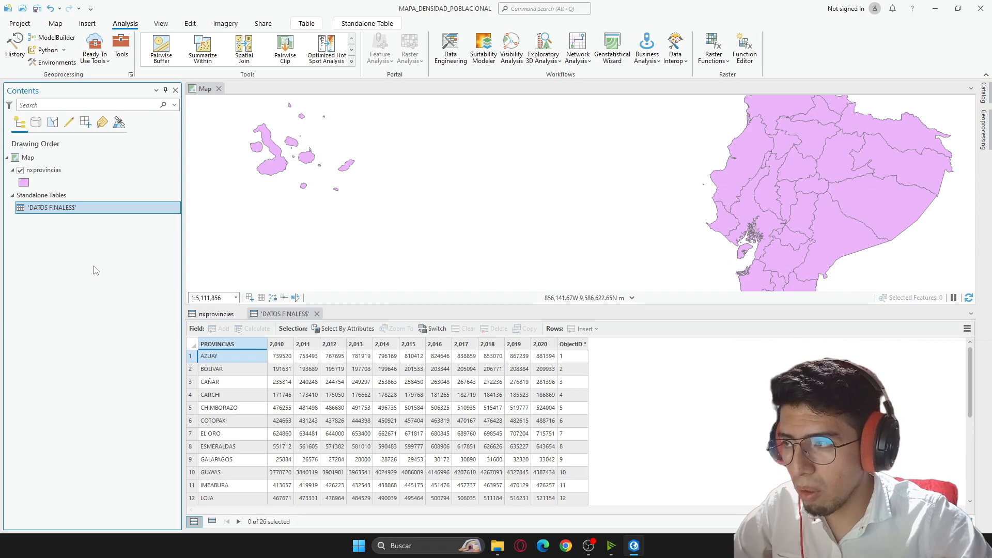
Start an attribute join on nxprovincias with 'DATOS FINALES$' as the join table and PROVINCIAS as the join table field.
left_click(46, 174)
right_click(46, 176)
mouse_move(77, 185)
mouse_move(82, 232)
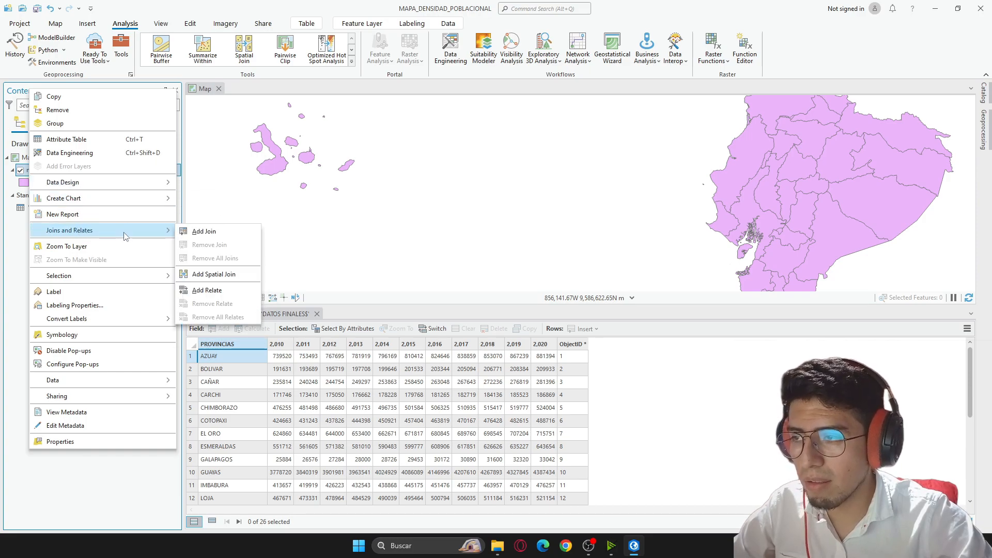
left_click(214, 233)
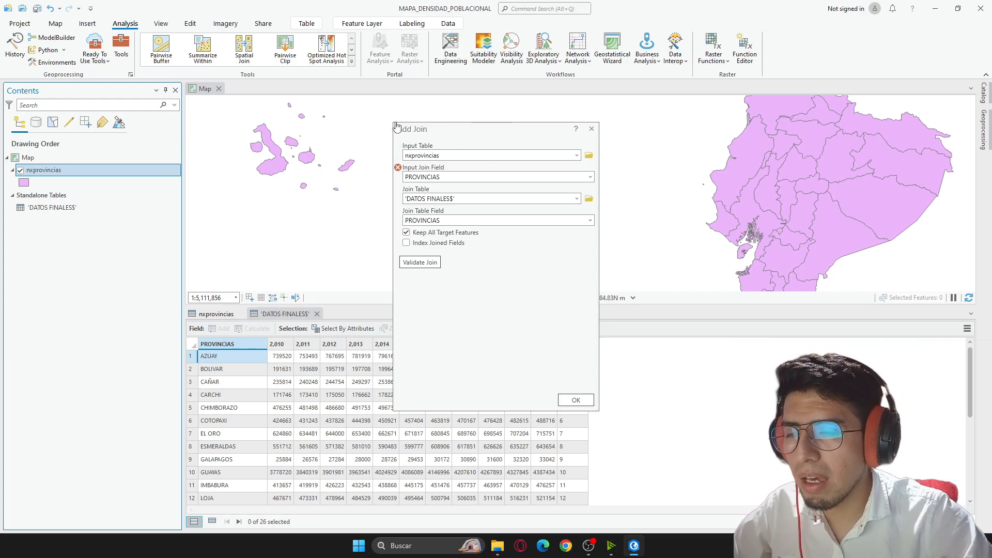
left_click_drag(398, 129, 409, 132)
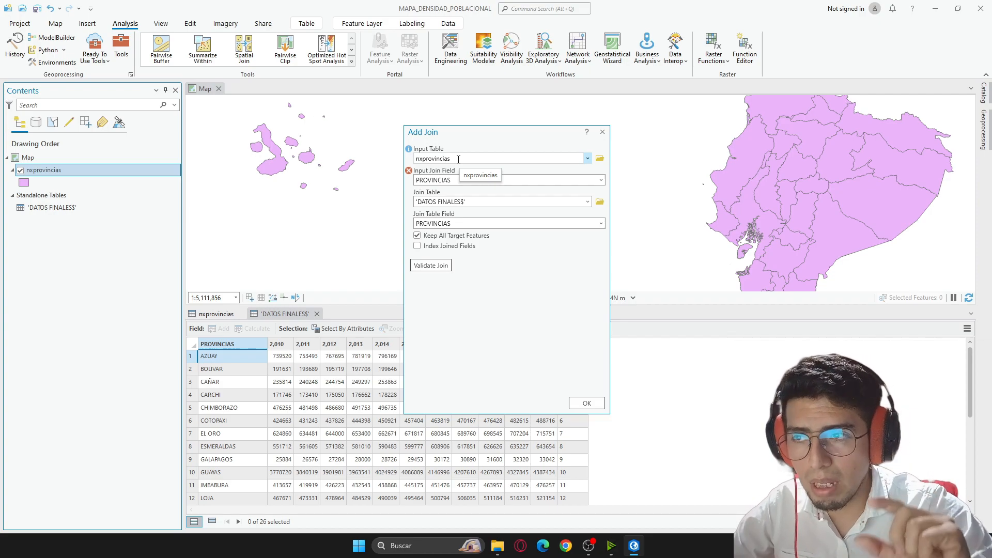
left_click(602, 180)
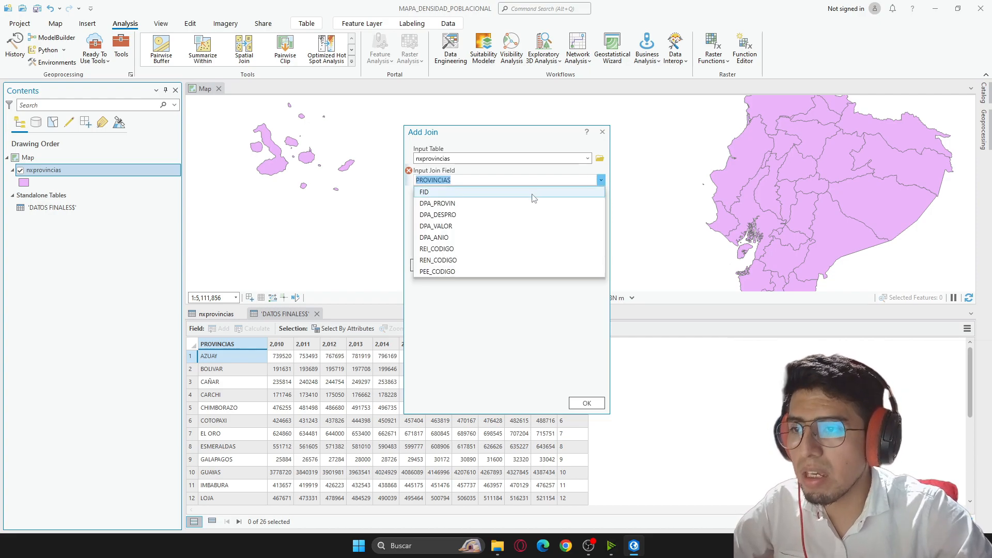
left_click(533, 178)
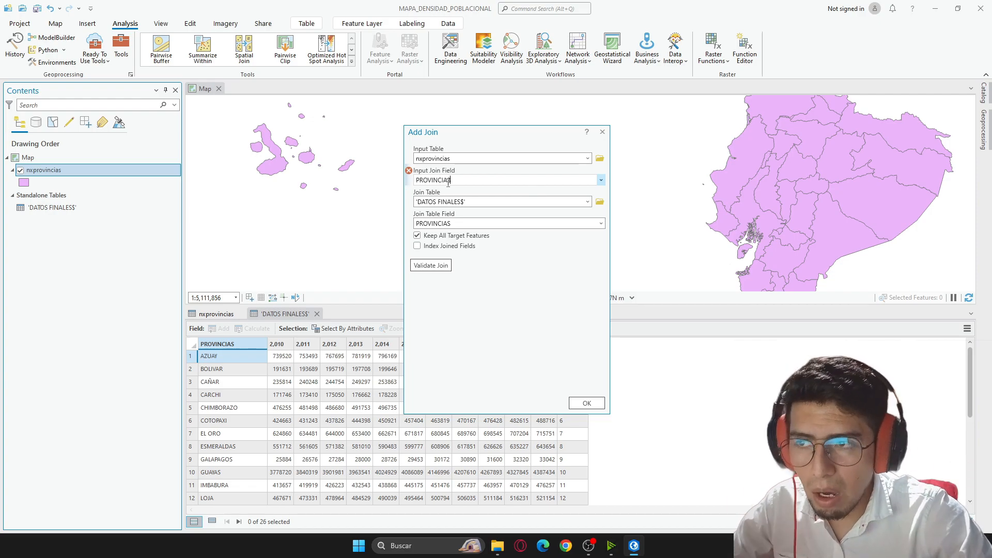
left_click(587, 202)
left_click(496, 214)
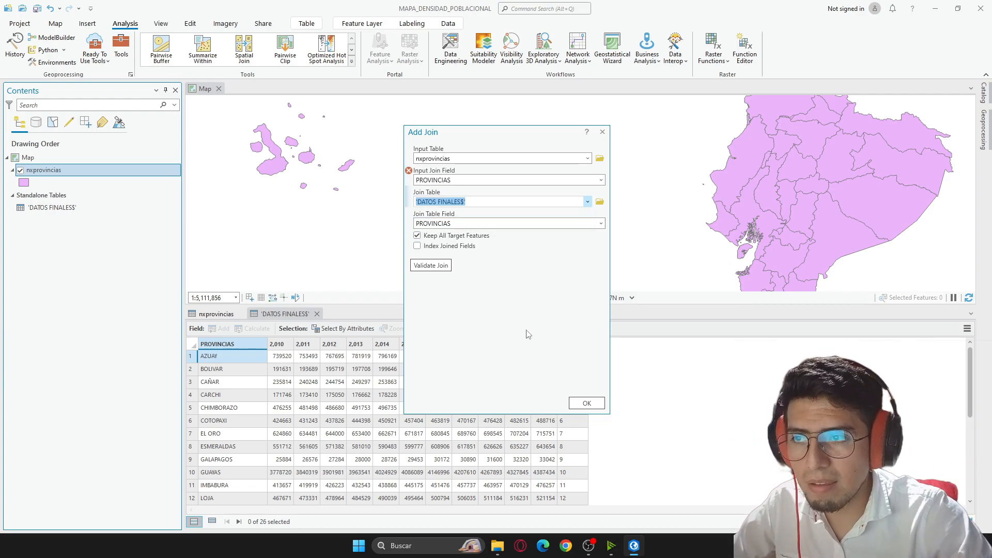
left_click(601, 224)
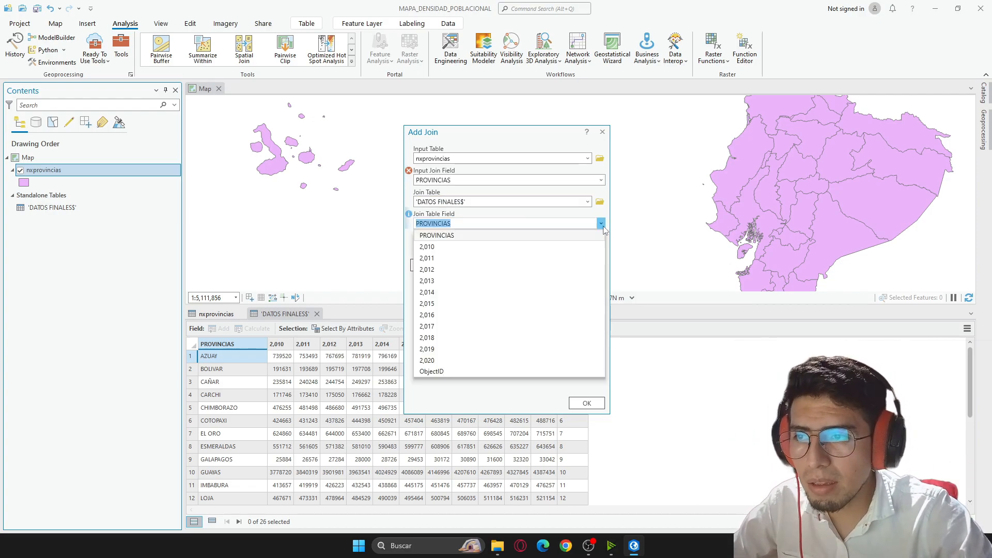
left_click(495, 236)
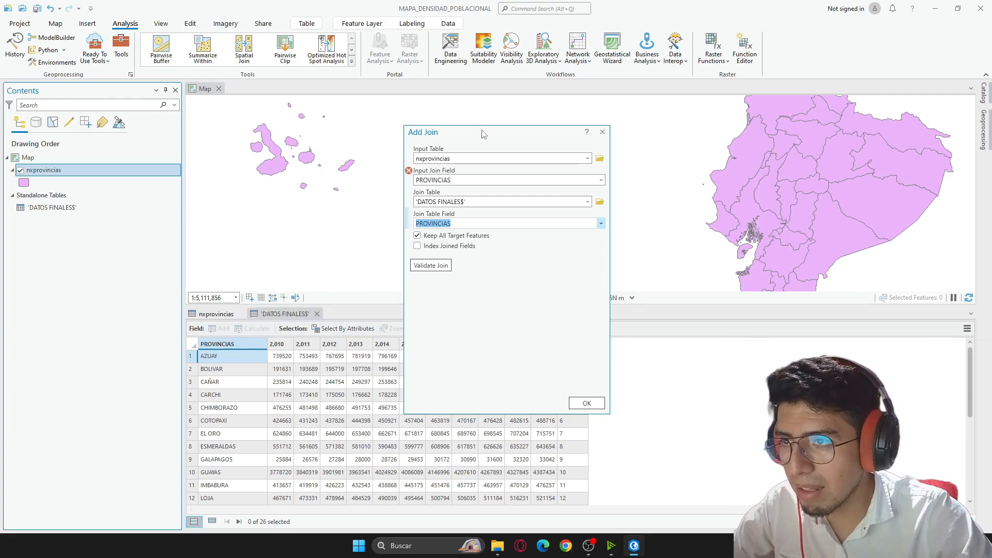
Examine the nxprovincias attribute fields to find the one holding the province names.
left_click_drag(483, 134, 669, 116)
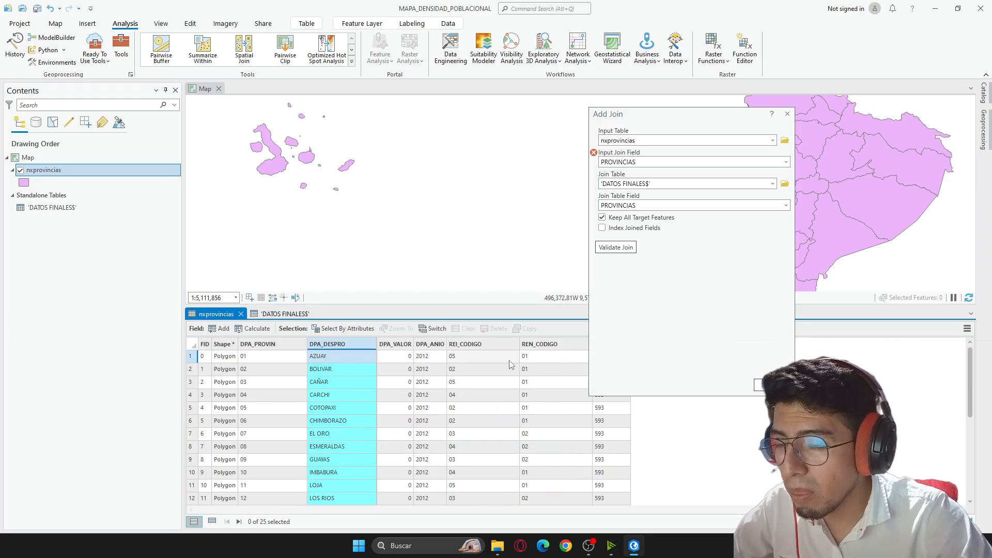
left_click(262, 344)
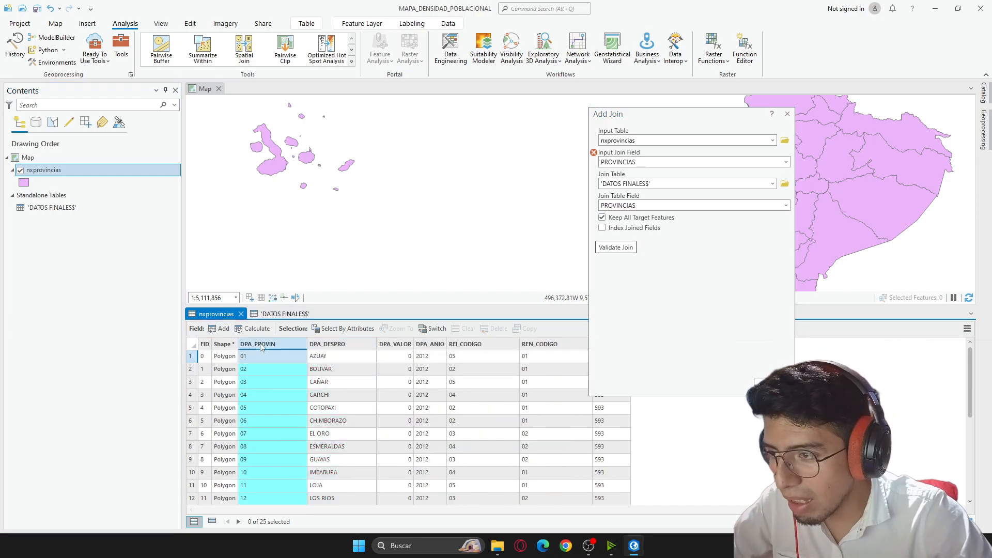
left_click(346, 345)
left_click(429, 345)
left_click(493, 345)
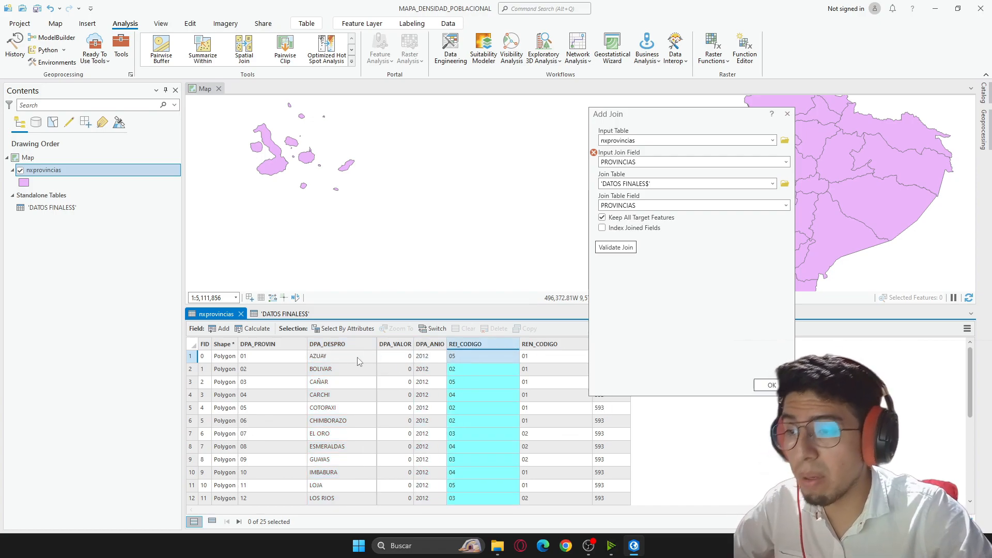
left_click(324, 345)
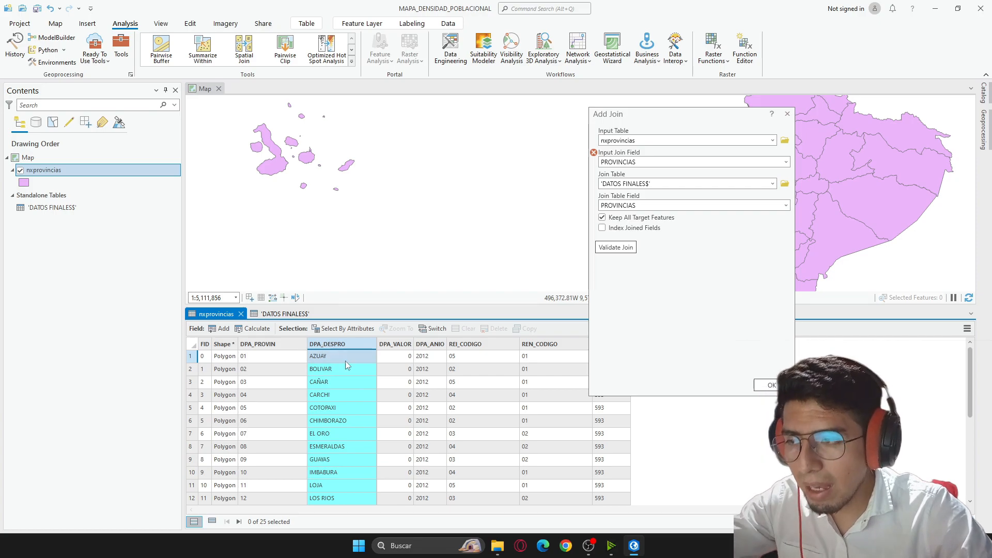
left_click(482, 219)
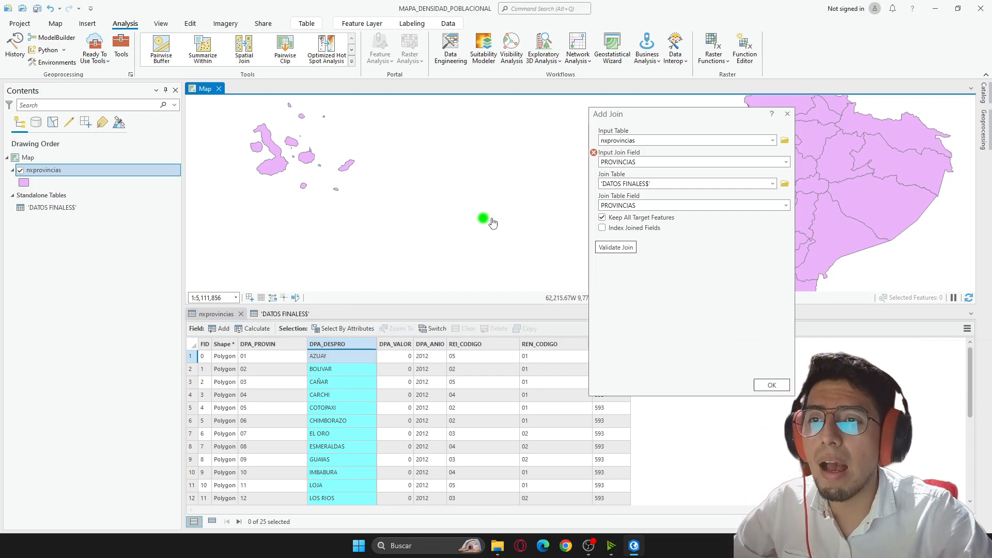
Set the input join field to DPA_DESPRO and enable indexing of the joined fields.
left_click(732, 161)
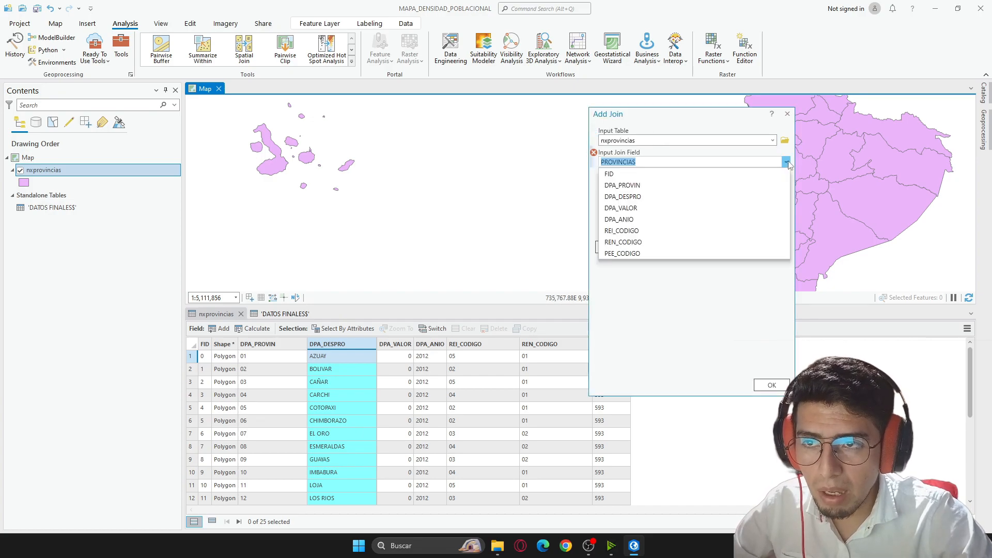
left_click(623, 197)
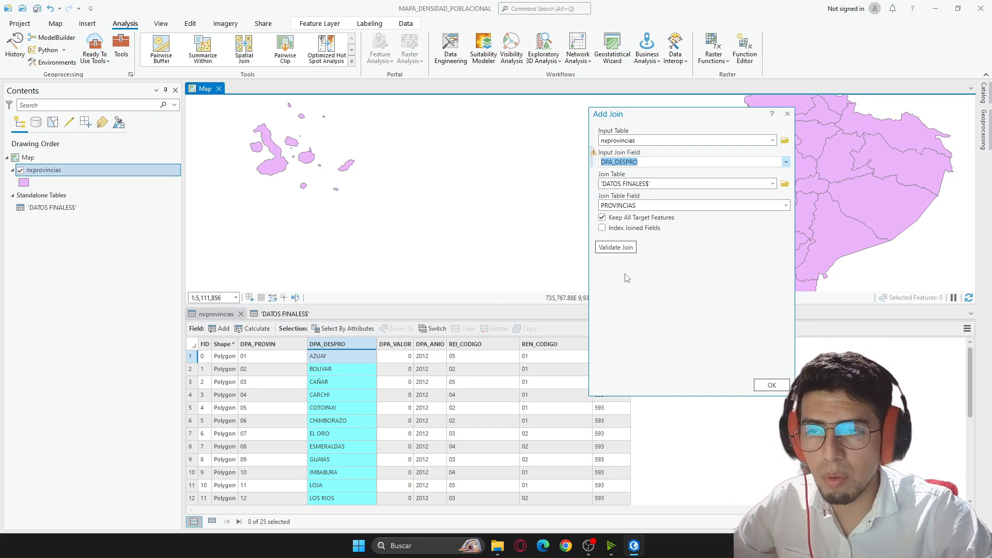
left_click(658, 207)
left_click(676, 295)
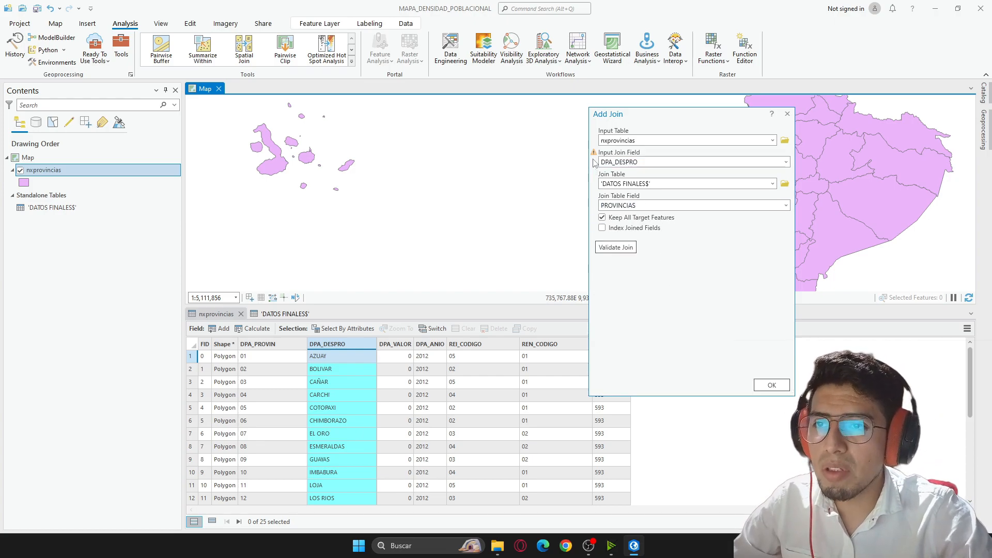
mouse_move(595, 155)
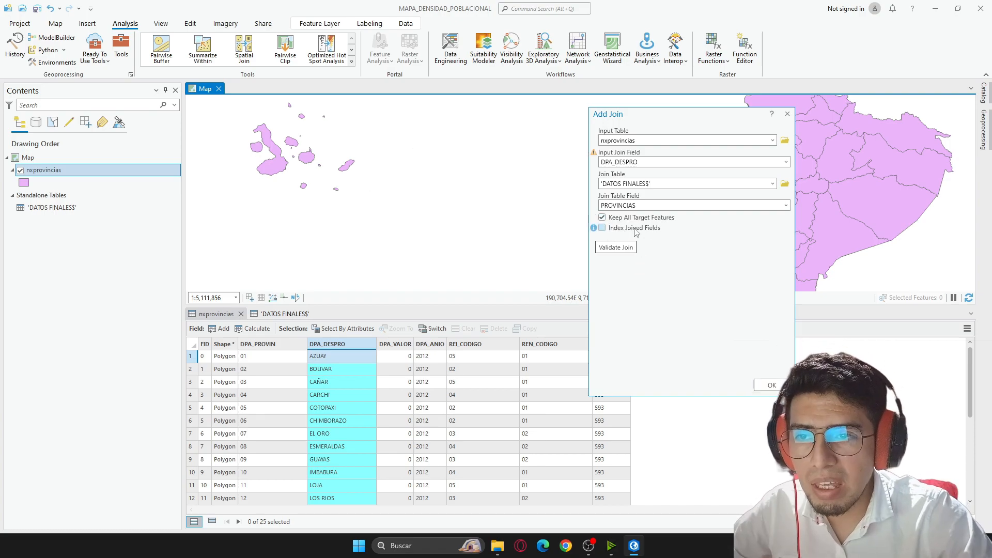
left_click(602, 229)
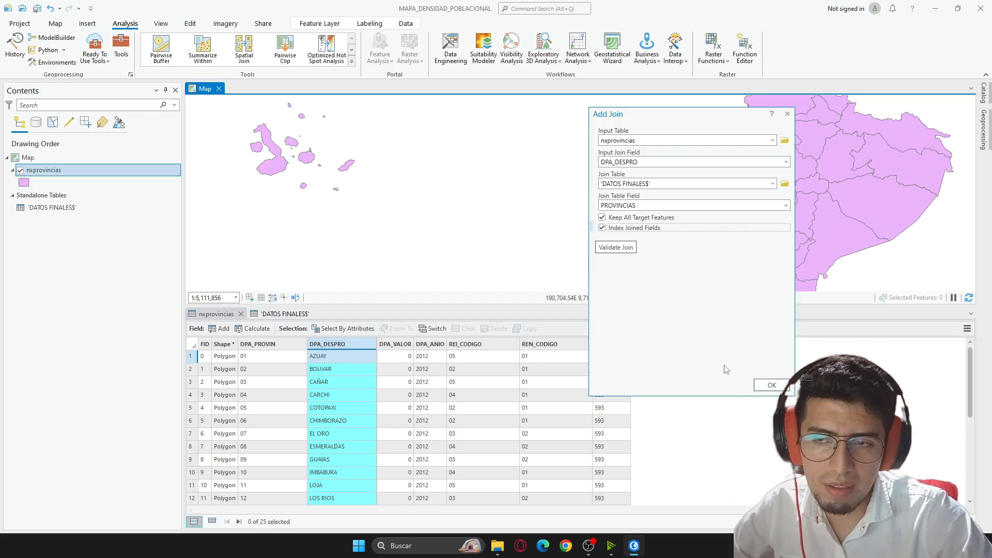
Validate the join, check the matched and total record counts in the report, and close it.
left_click(623, 246)
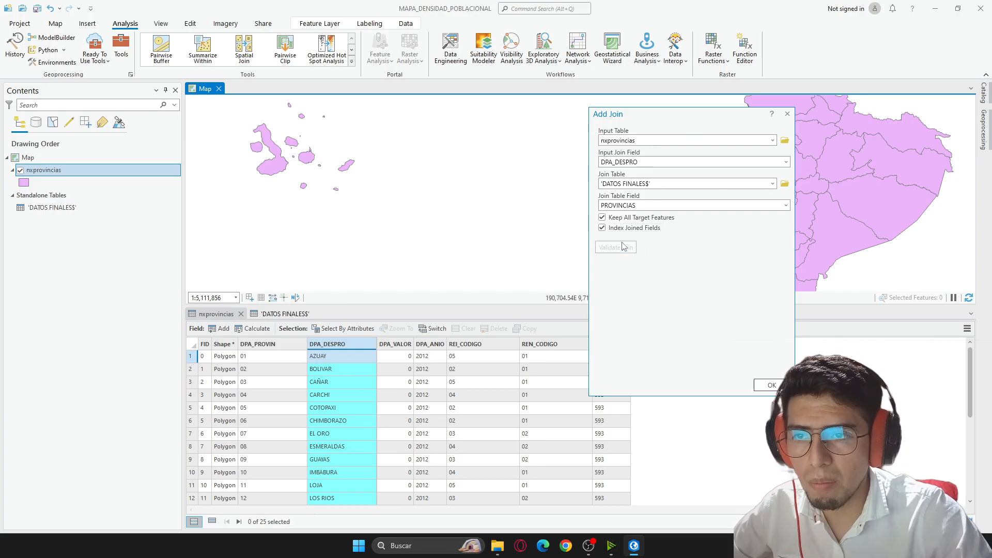
left_click_drag(619, 188, 516, 144)
left_click_drag(711, 200, 707, 247)
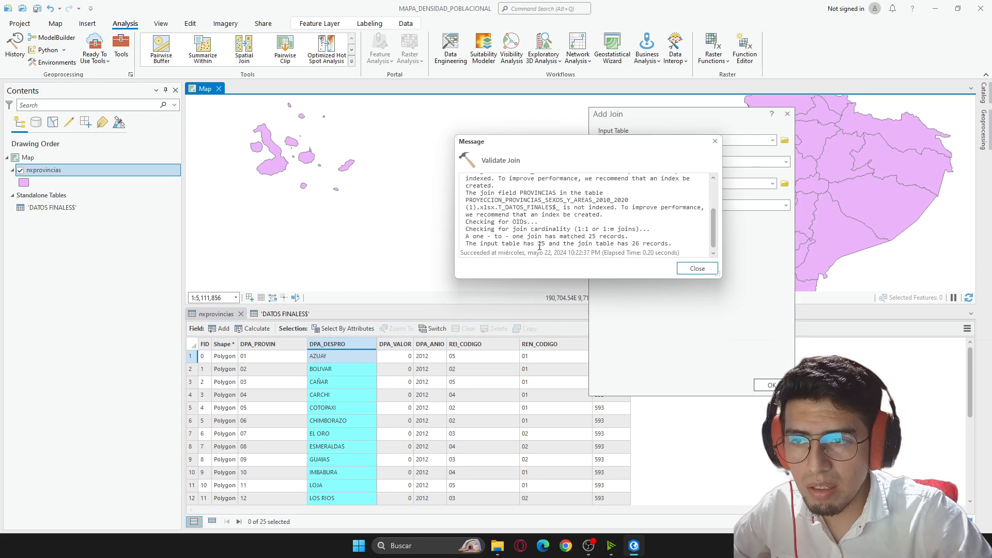
double_click(541, 244)
mouse_move(632, 244)
left_mouse_down()
mouse_move(664, 244)
mouse_move(639, 245)
left_mouse_up()
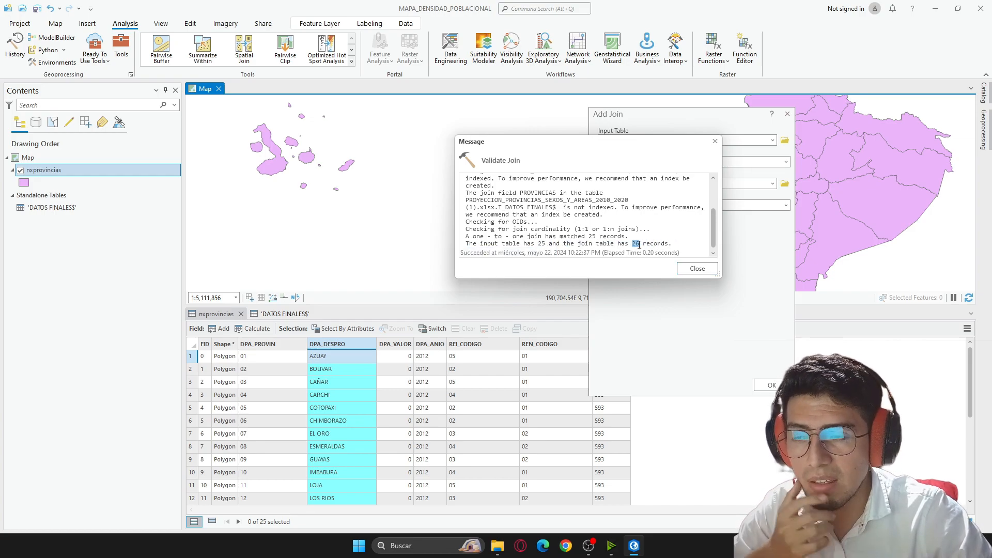
left_click(697, 268)
Check the last rows of the nxprovincias and DATOS FINALES$ tables, and apply the join.
scroll(431, 444, "down", 5)
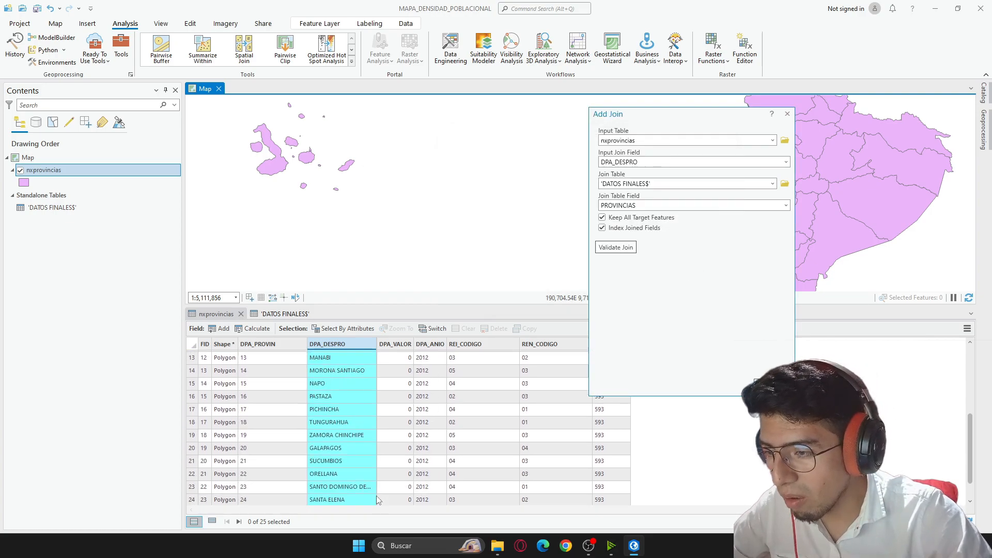
left_click(285, 314)
scroll(284, 398, "down", 3)
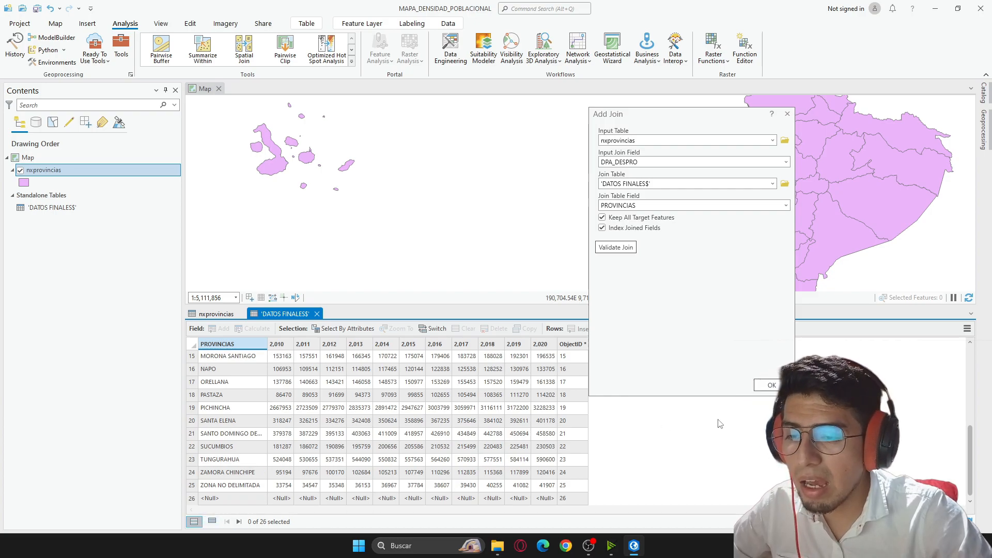
left_click(772, 387)
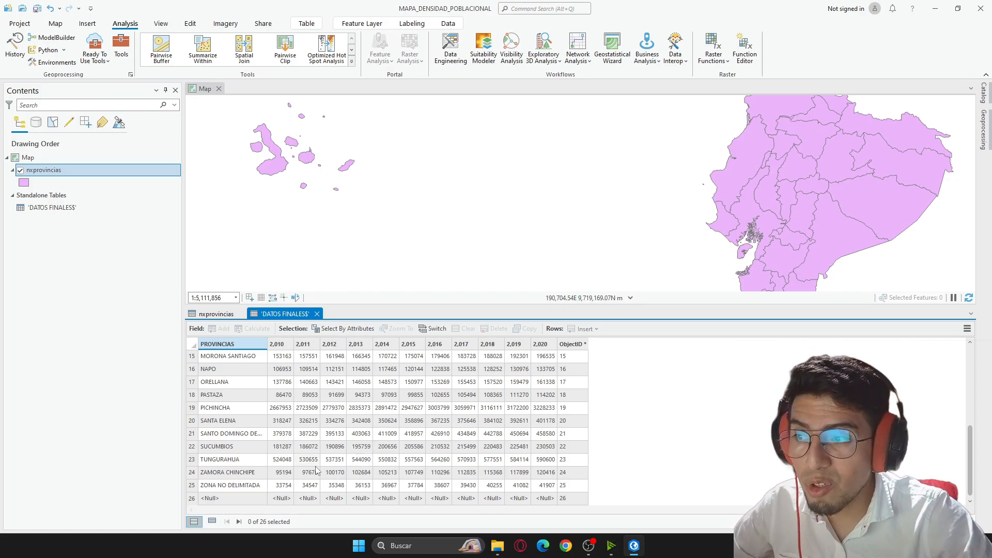
Select the empty last row of DATOS FINALES$ and examine the population fields joined to the nxprovincias attribute table.
left_click(192, 501)
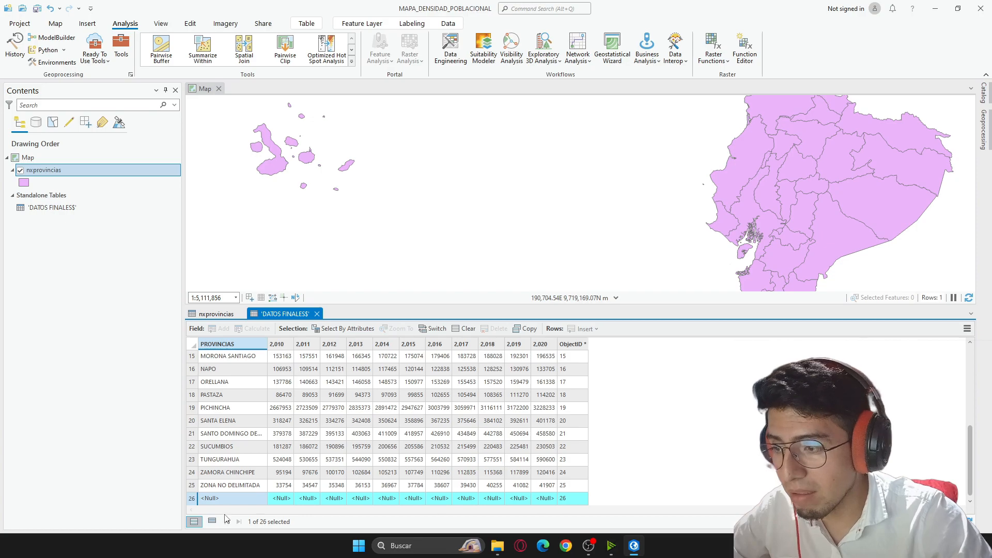
left_click(216, 314)
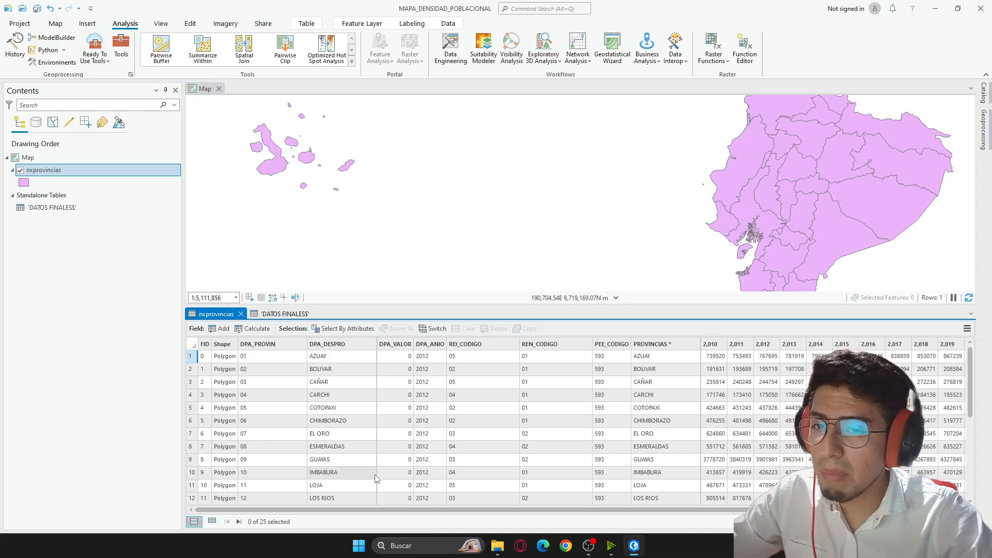
scroll(371, 465, "down", 3)
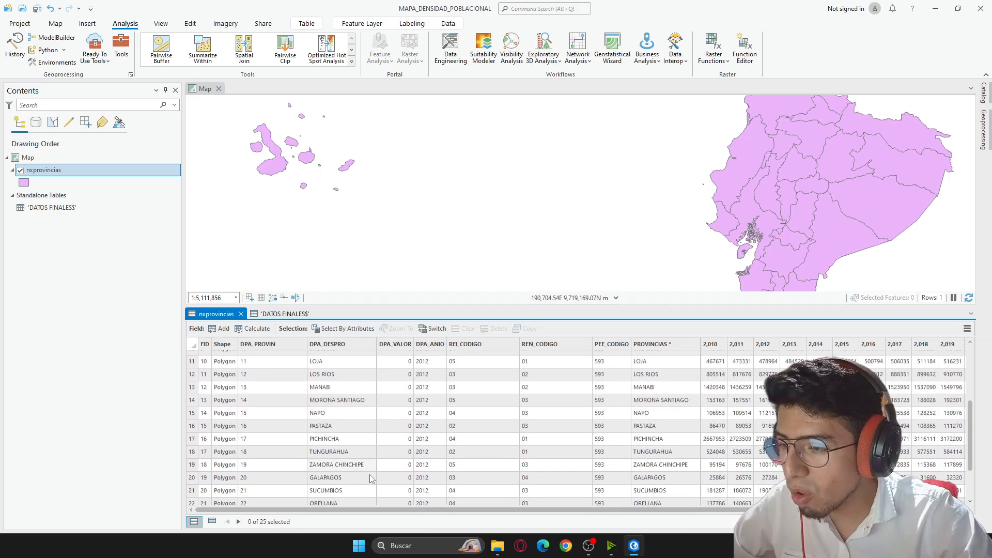
scroll(370, 471, "up", 3)
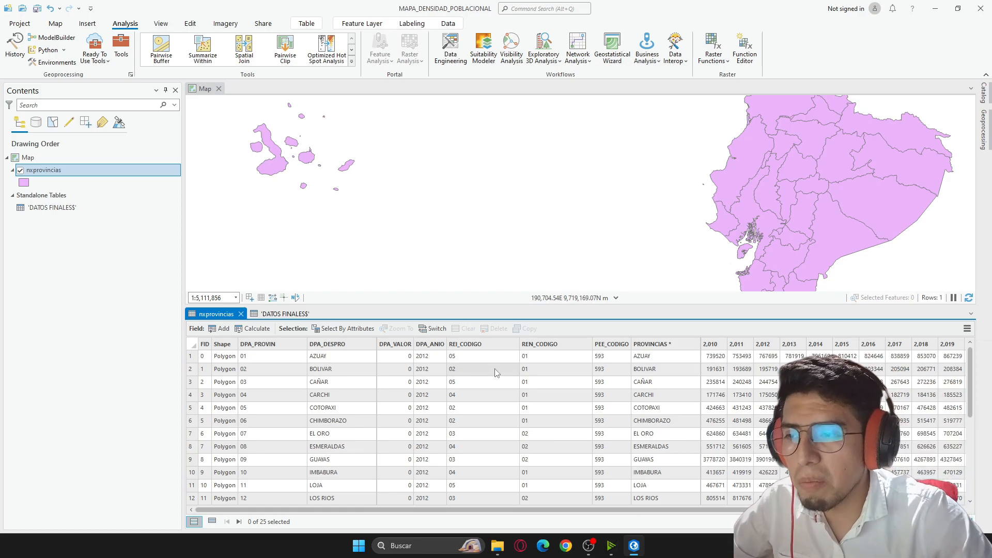
scroll(435, 381, "down", 5)
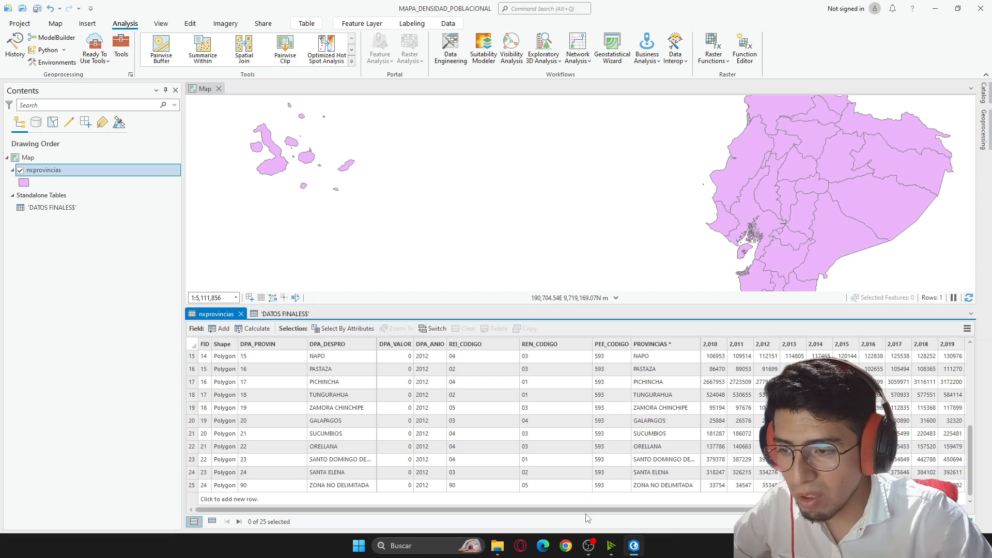
scroll(413, 439, "up", 5)
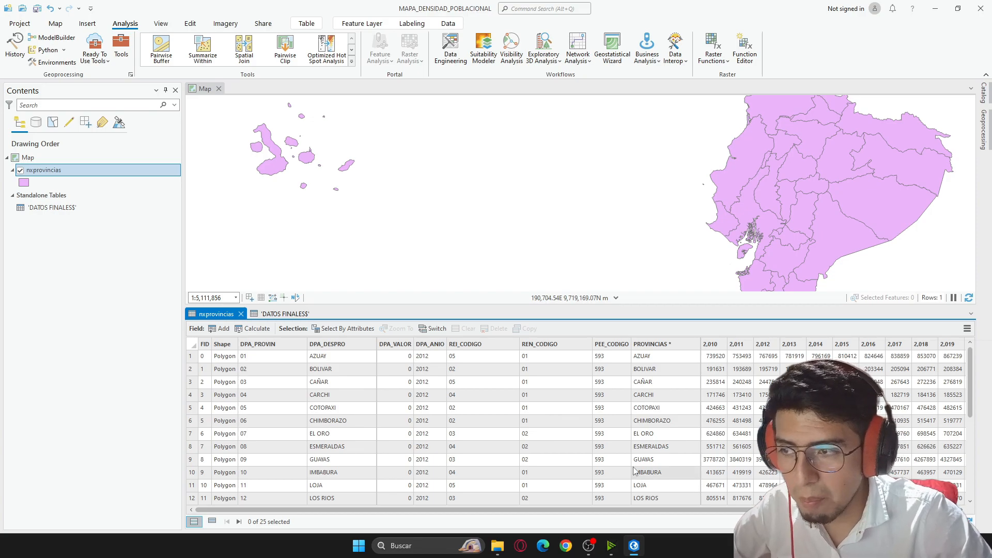
left_click(309, 214)
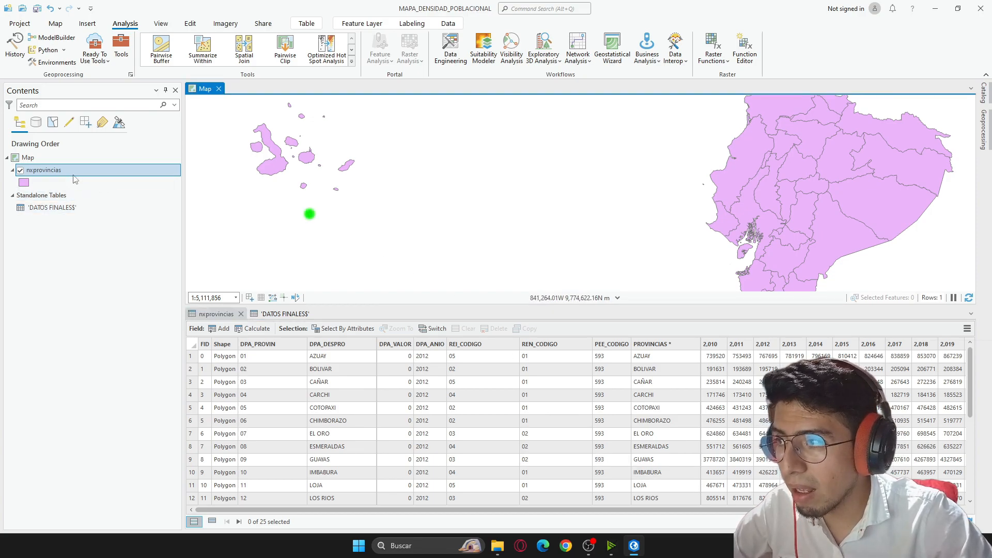
left_click(222, 315)
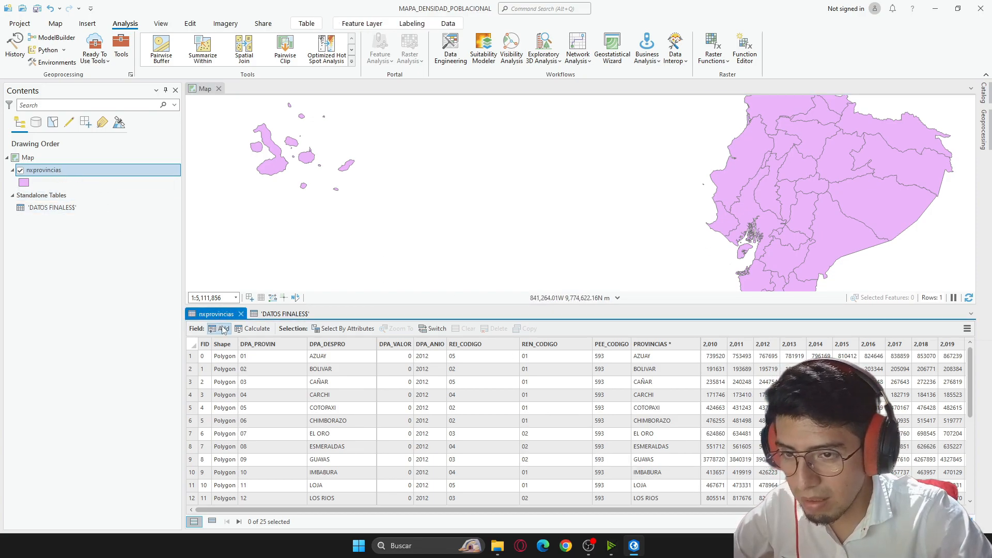
left_click_drag(557, 510, 676, 512)
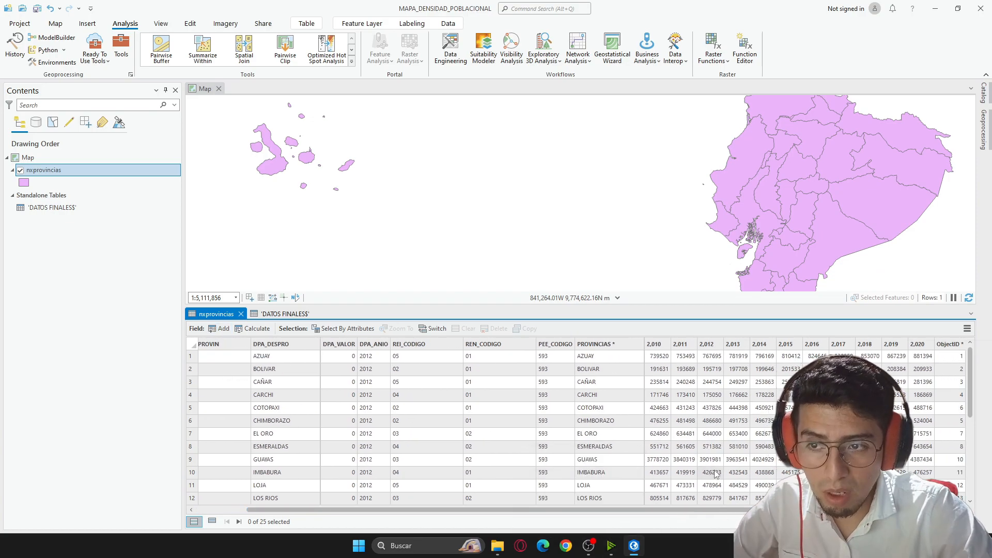
Close the DATOS FINALES$ table view and enlarge the map area above the nxprovincias attribute table.
left_click(316, 314)
left_click_drag(364, 308, 364, 373)
mouse_move(775, 276)
left_mouse_down()
mouse_move(662, 274)
mouse_move(769, 277)
left_mouse_up()
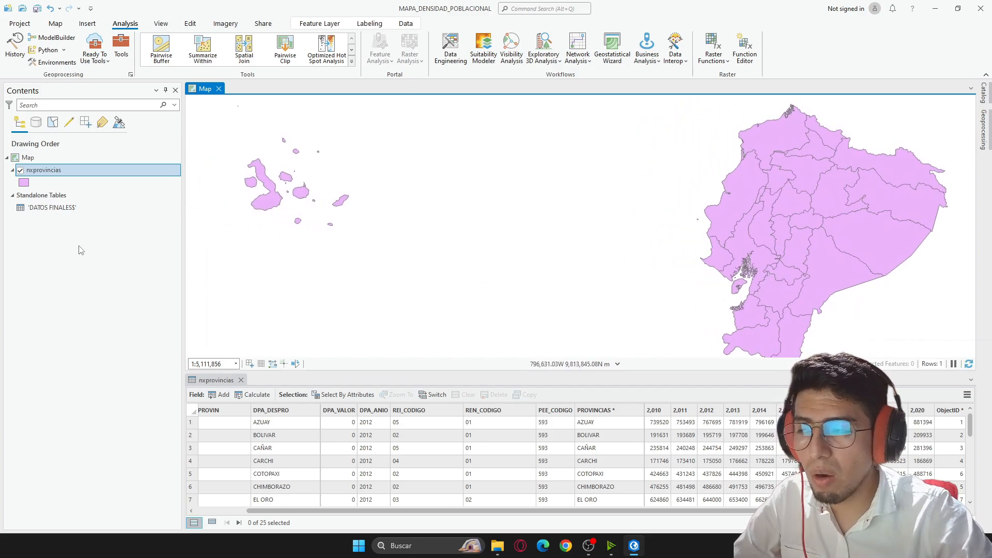
left_click(78, 281)
key("F2")
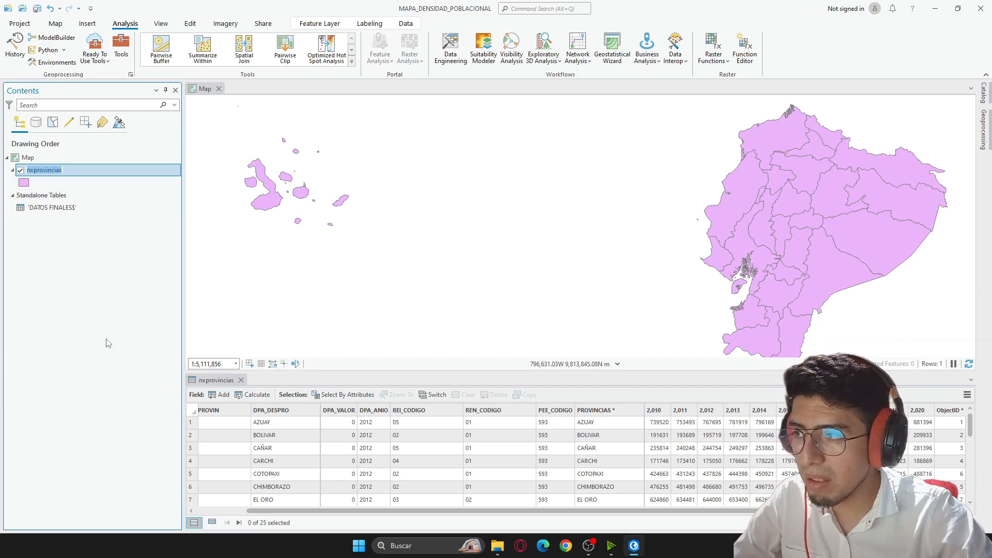
key("Escape")
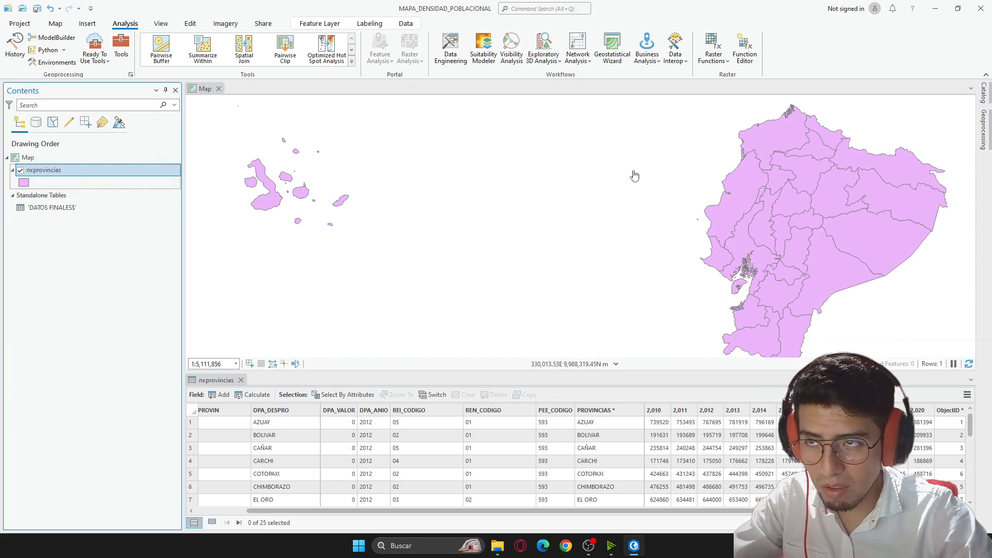
Symbolize the nxprovincias layer with Graduated Colors based on the 2,010 field, then close the symbology settings.
left_click(322, 24)
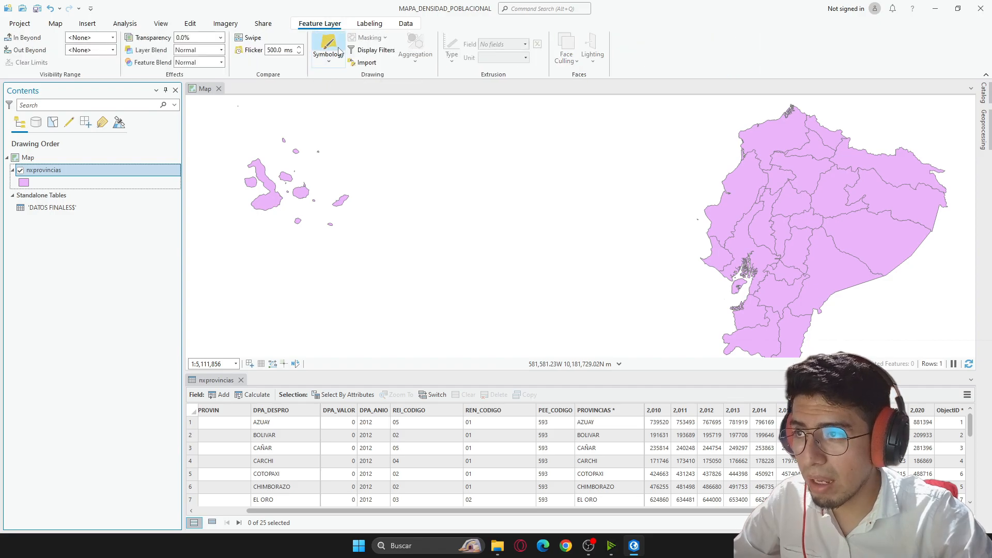
left_click(333, 48)
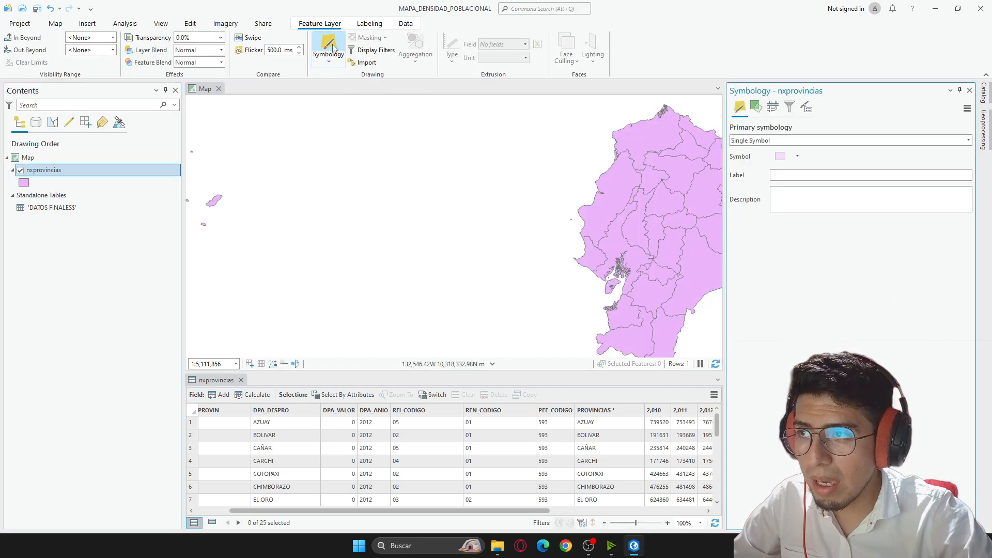
left_click(798, 142)
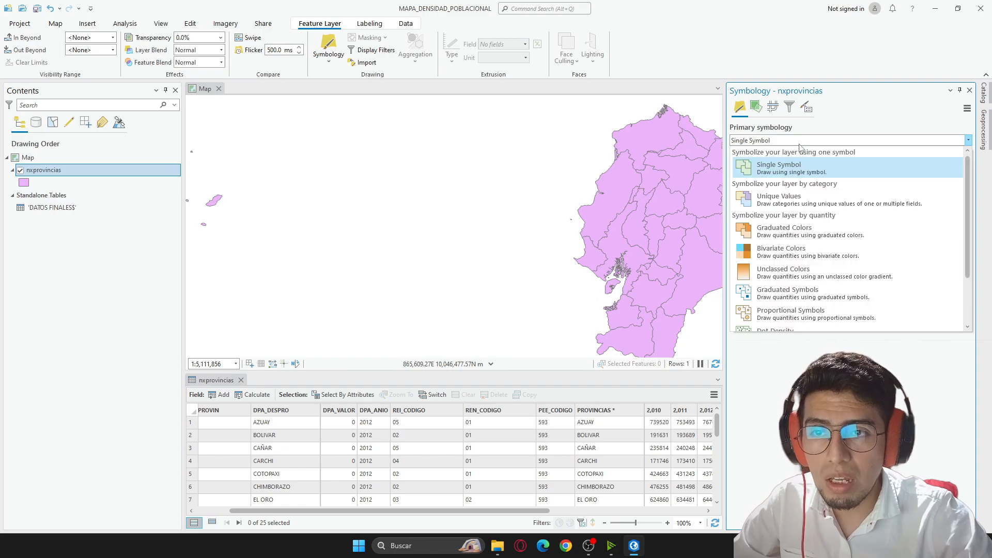
left_click(775, 231)
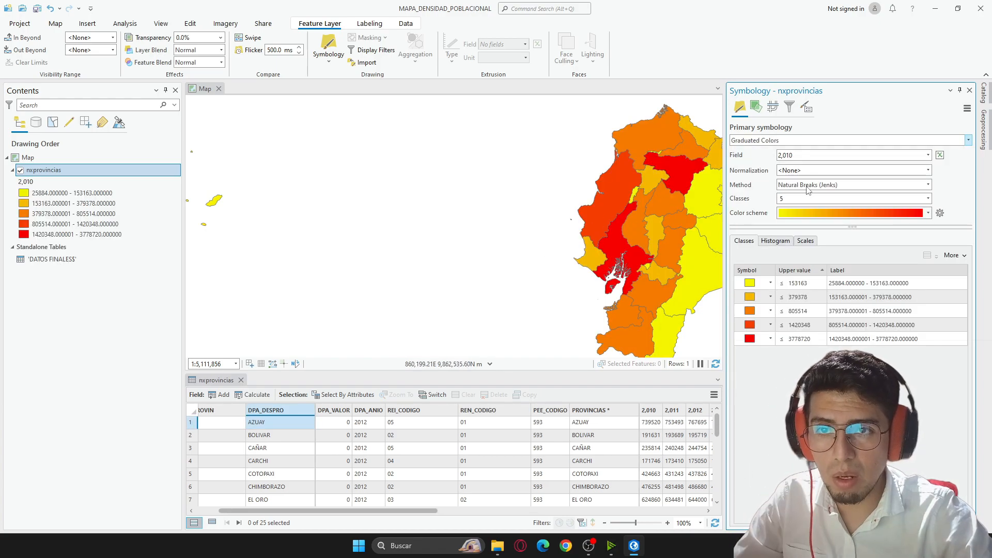
left_click_drag(602, 247, 478, 243)
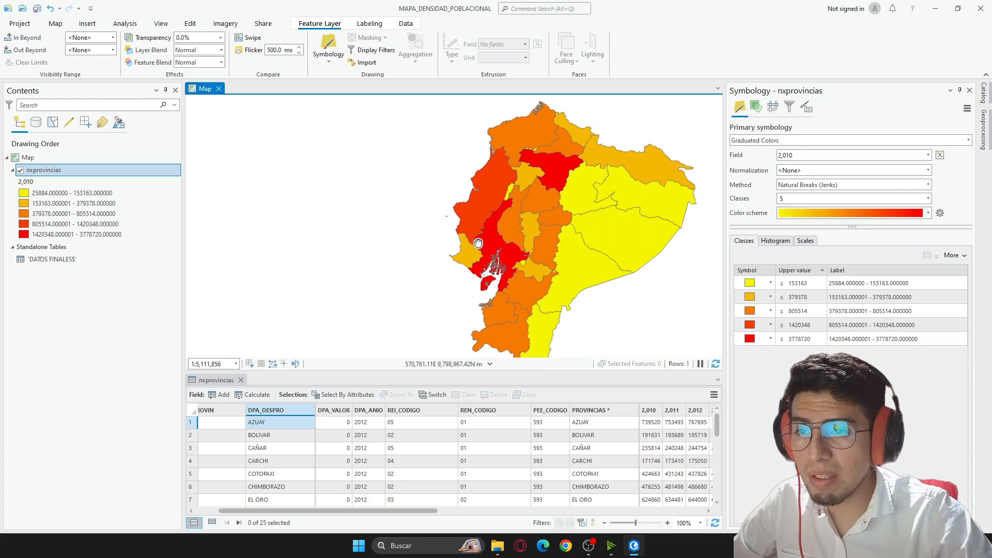
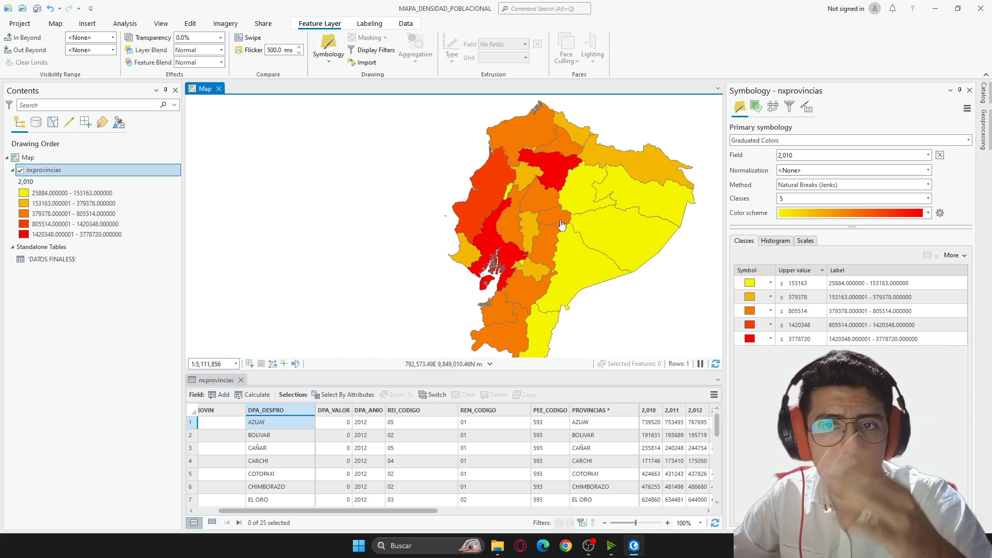
left_click(970, 90)
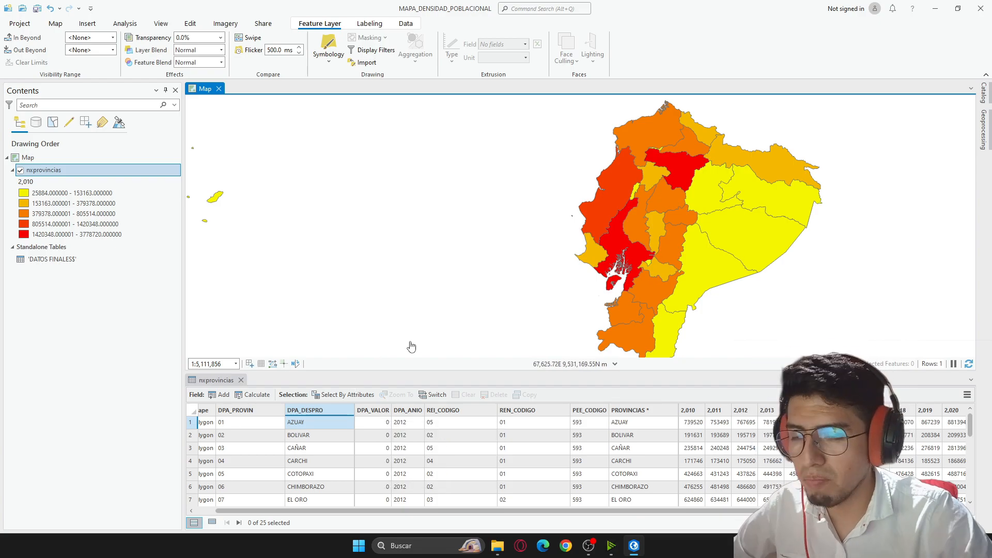
Hide the DPA_PROVIN, DPA_VALOR, DPA_ANIO, REI_CODIGO, REN_CODIGO and PEE_CODIGO fields in the nxprovincias attribute table.
left_click(248, 411)
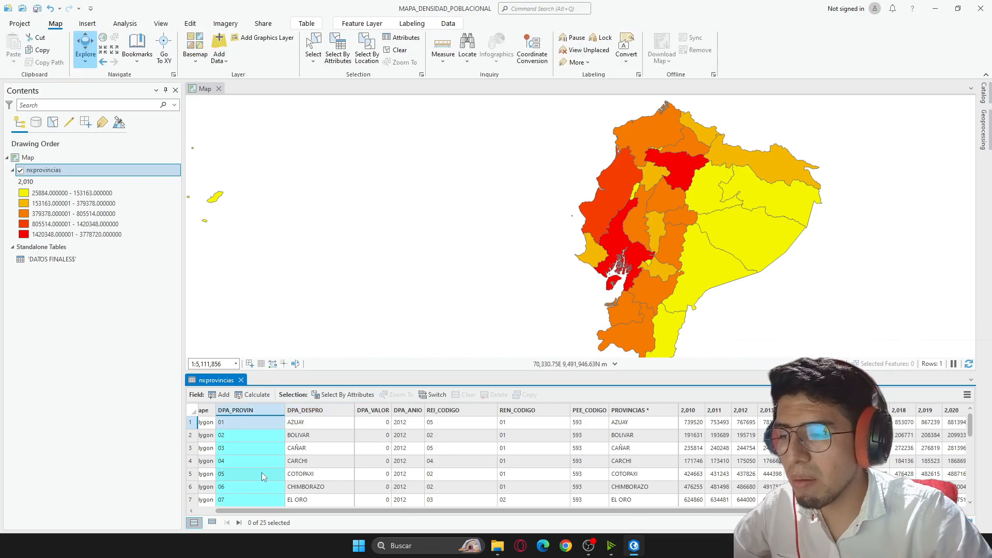
left_click(382, 412, "ctrl")
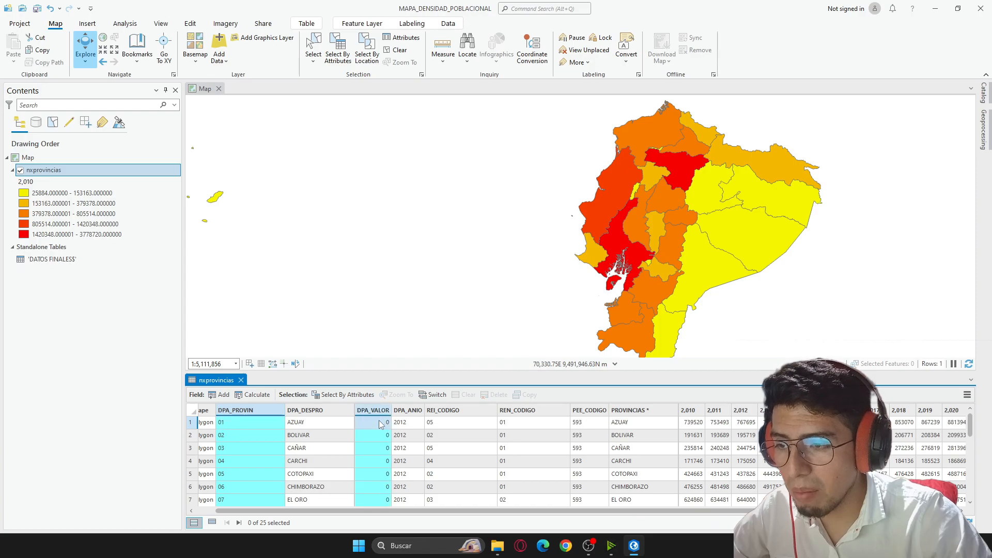
left_click(408, 411, "ctrl")
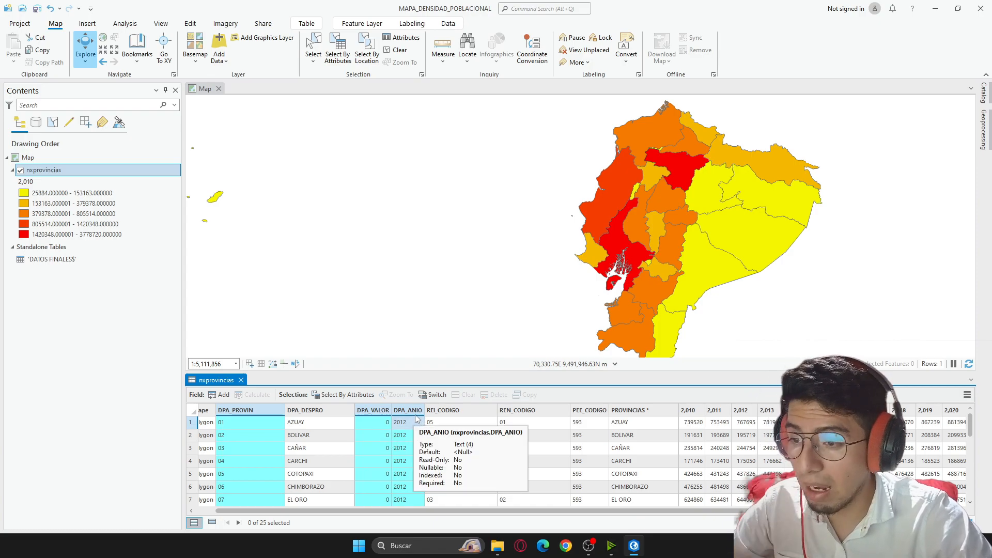
left_click(455, 411, "ctrl")
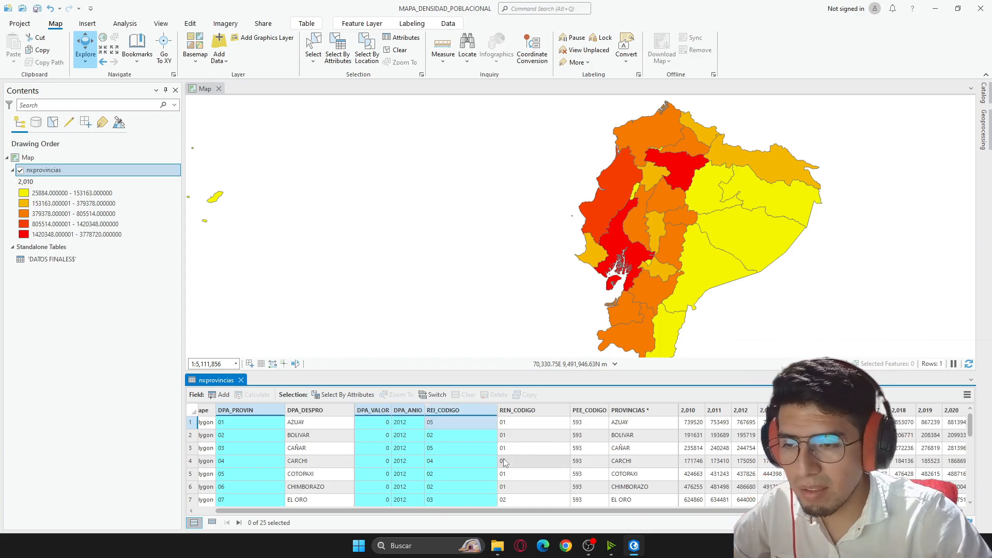
left_click(516, 411, "ctrl")
left_click(589, 412, "ctrl")
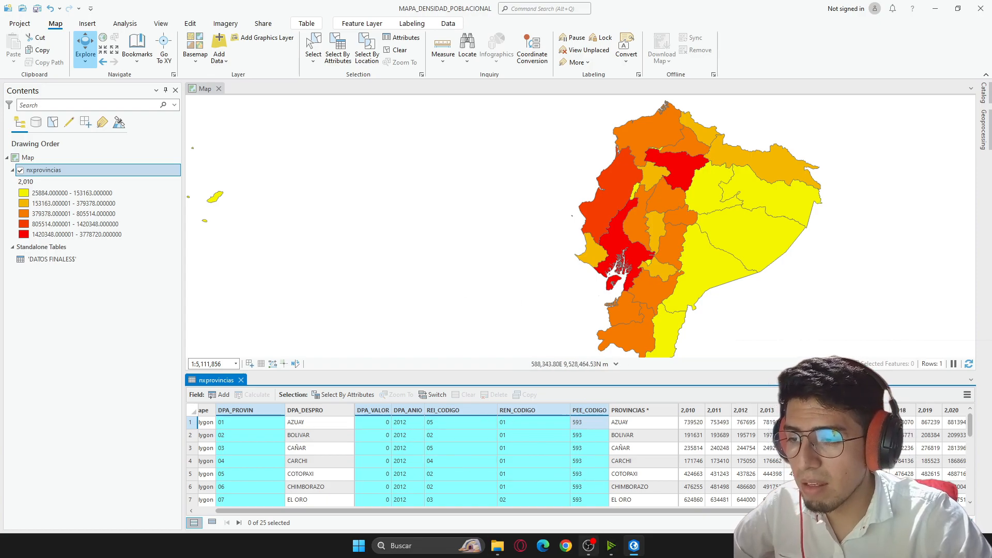
right_click(475, 412)
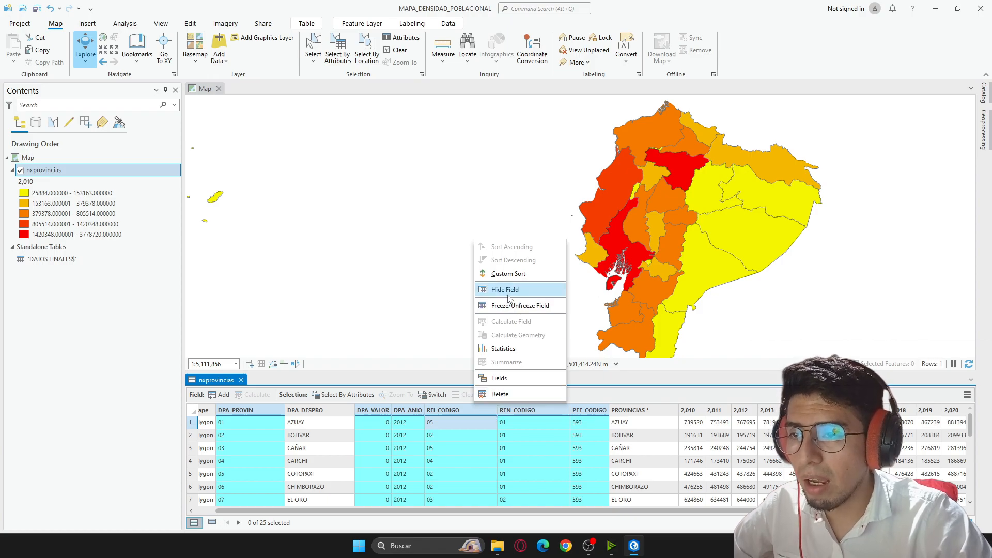
left_click(523, 291)
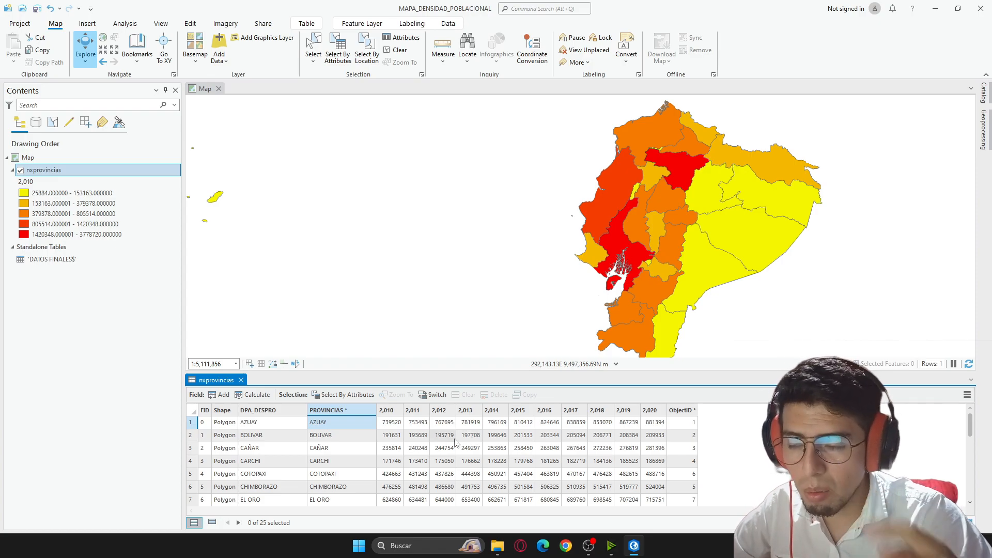
Hide the year fields from 2,011 through 2,019 in the nxprovincias attribute table.
left_click(393, 414)
left_click(658, 412)
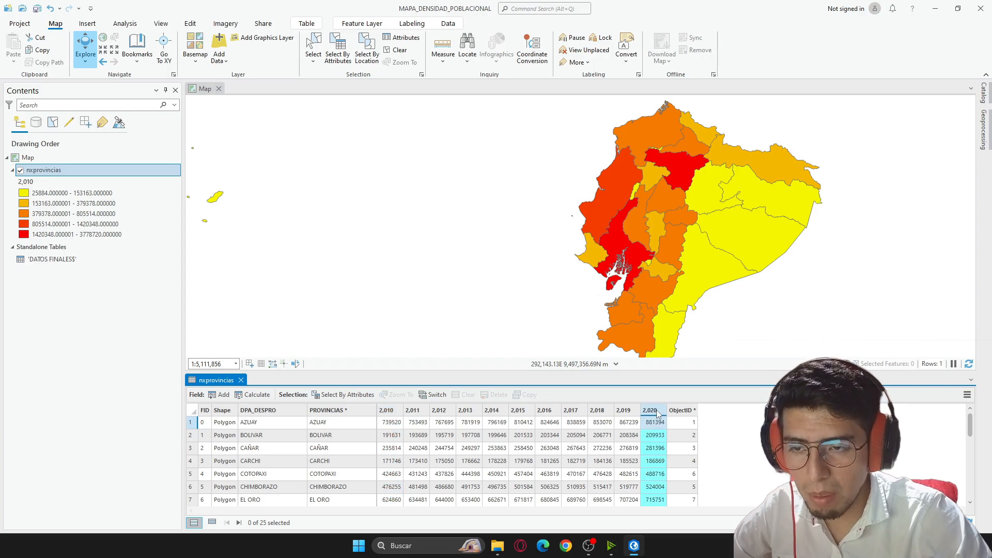
left_click(419, 412)
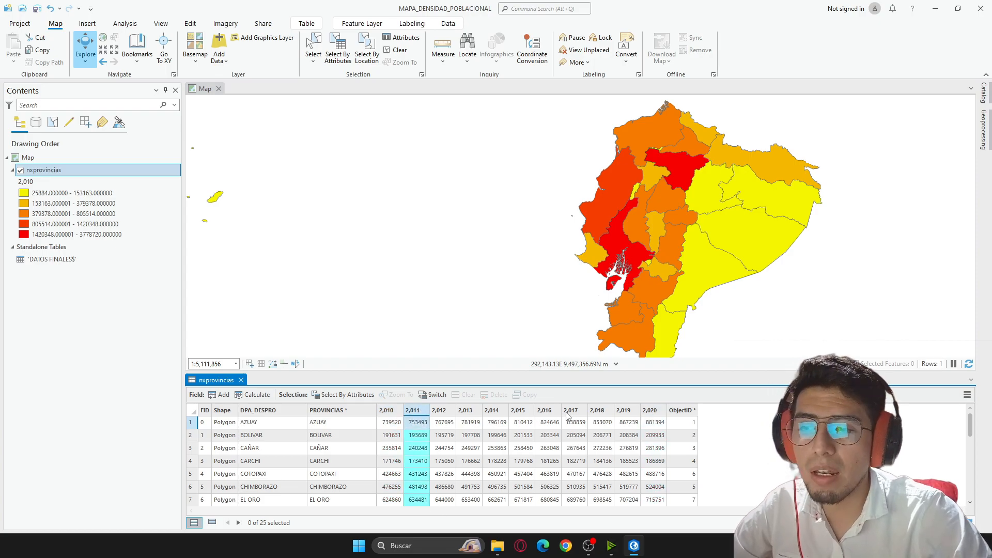
left_click(601, 412, "ctrl")
left_click(419, 412)
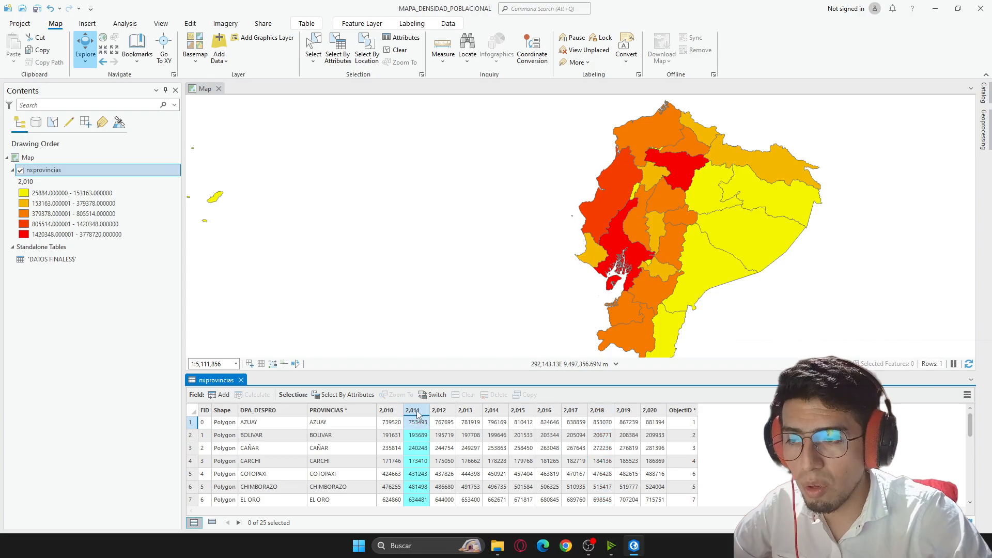
left_click(628, 412, "shift")
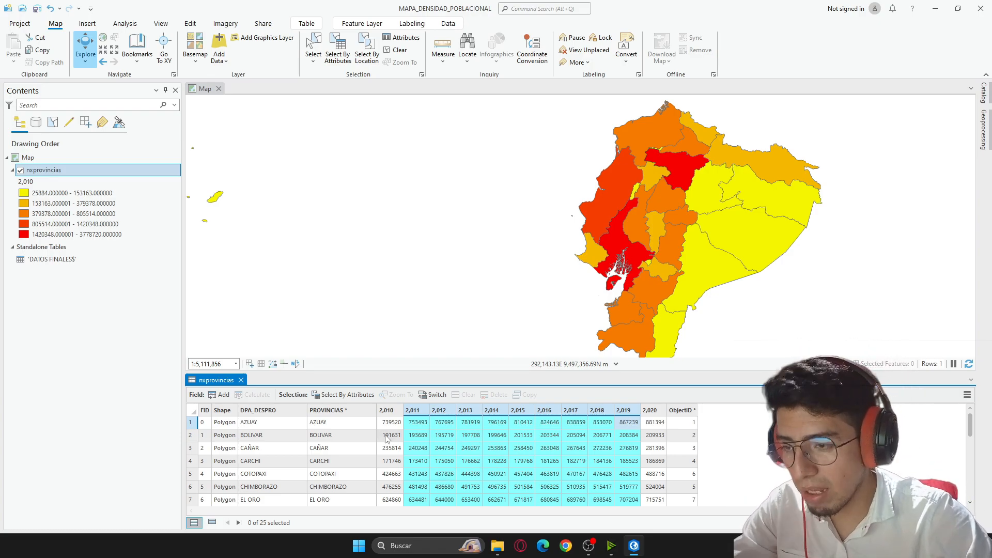
right_click(469, 413)
left_click(517, 292)
left_click(460, 284)
left_click(510, 443)
left_click(397, 411)
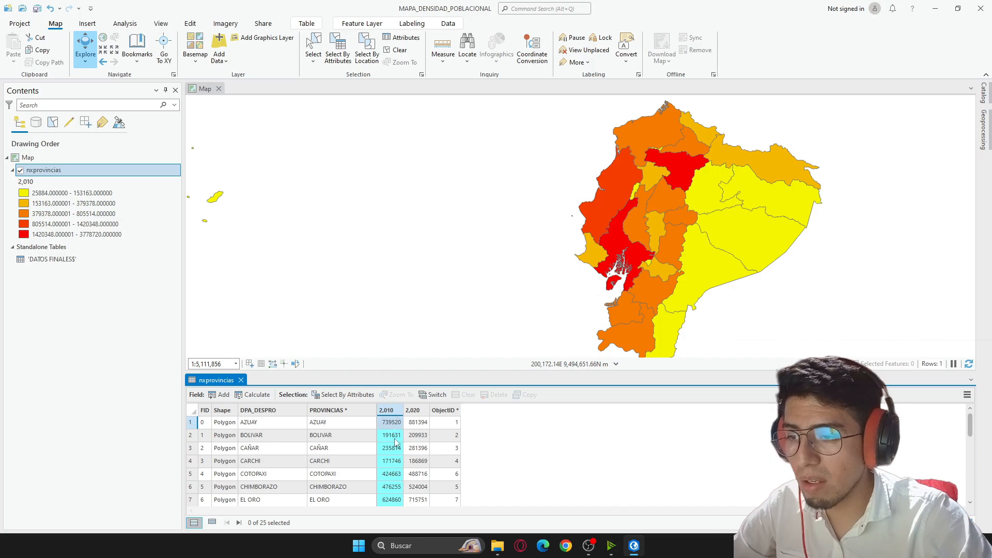
left_click(420, 412)
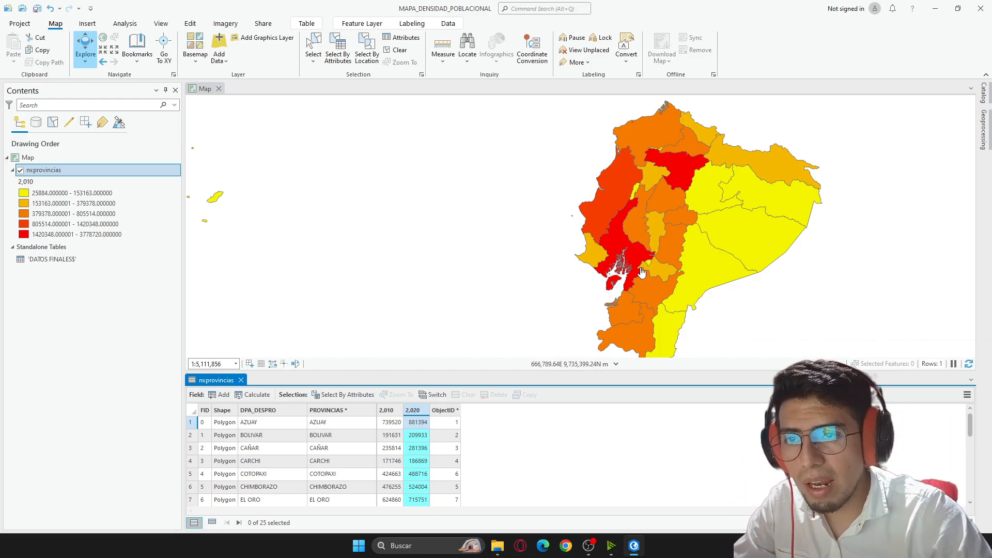
left_click(445, 410)
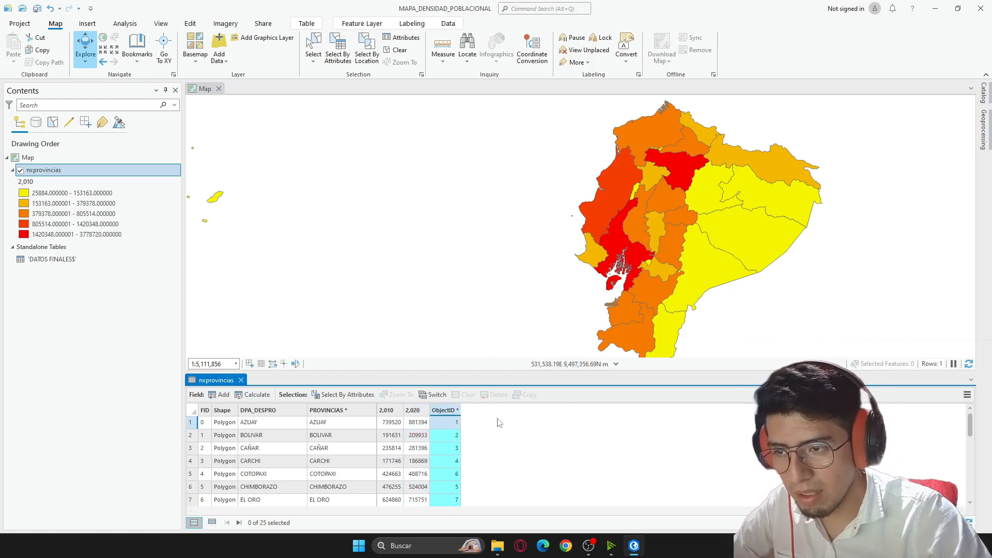
left_click(392, 424)
left_click(417, 423)
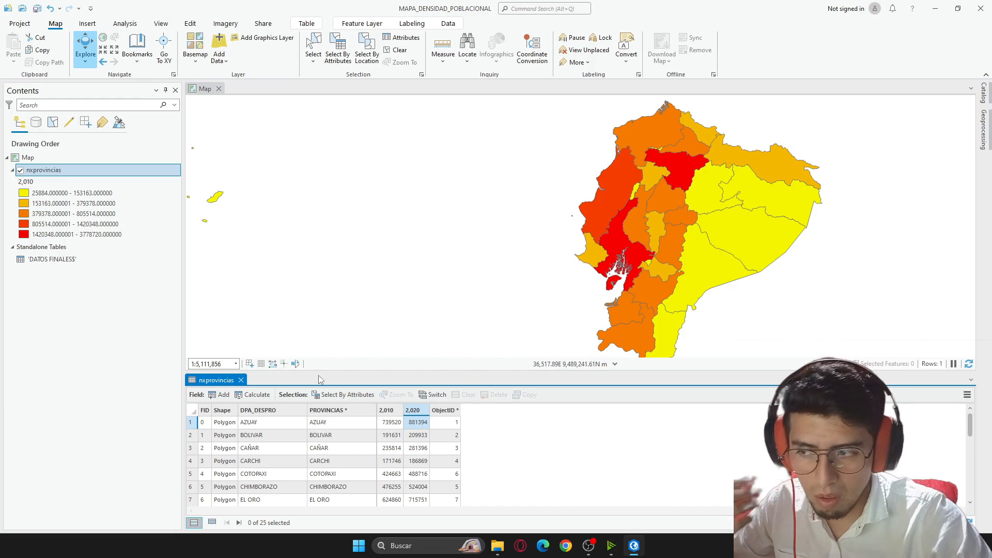
Add a field named AREA_KM2 to nxprovincias with alias AREA_KM2 and data type Double.
left_click(220, 396)
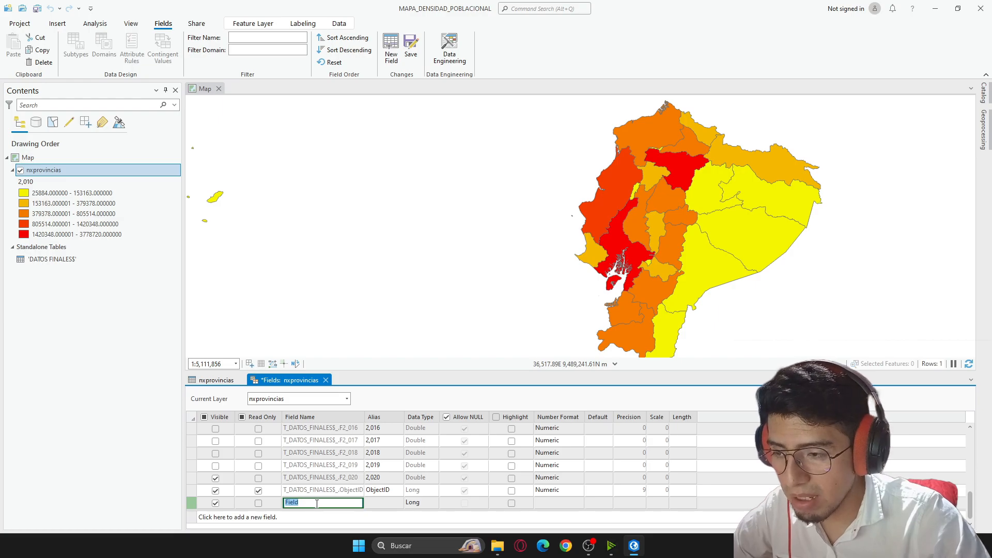
type("AREA")
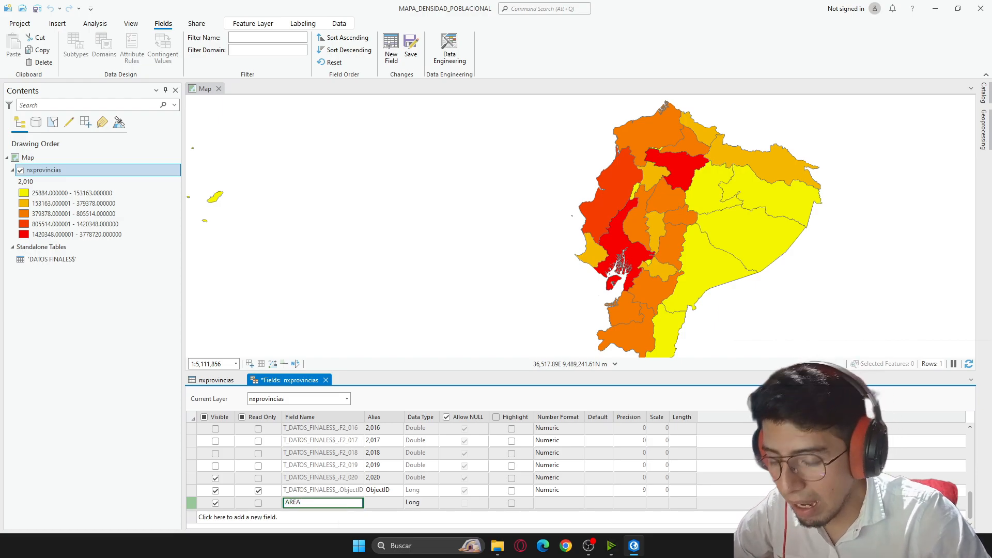
type("_KM2")
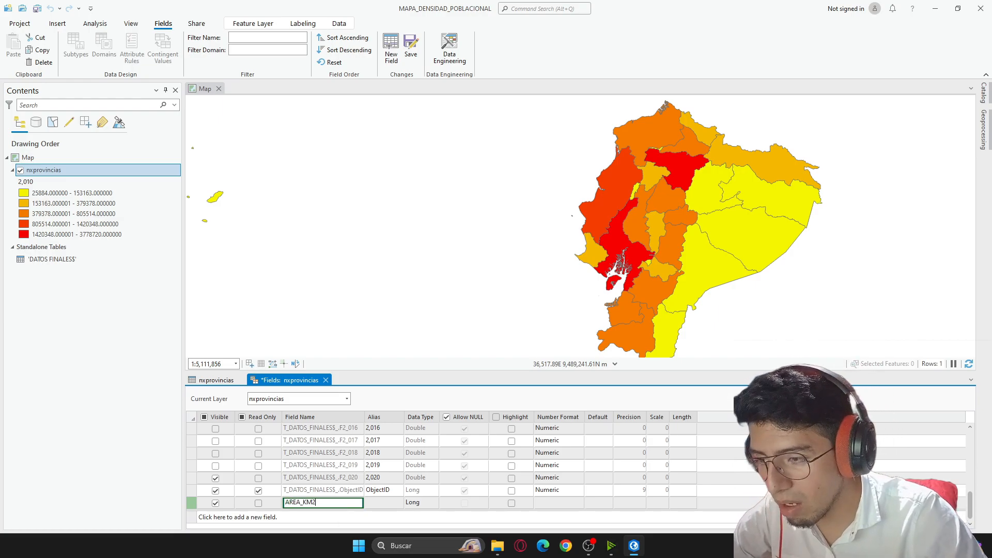
key("Tab")
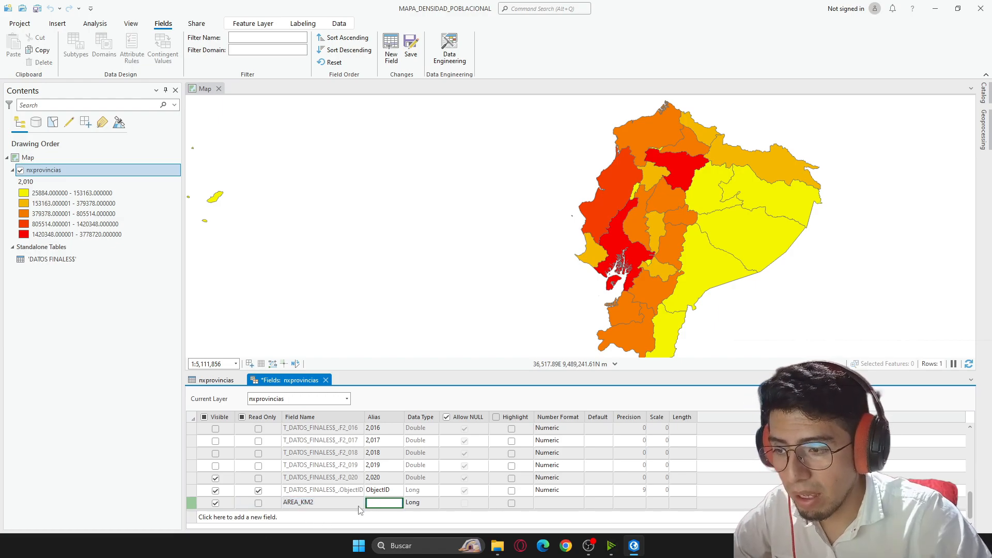
type("AREA_K")
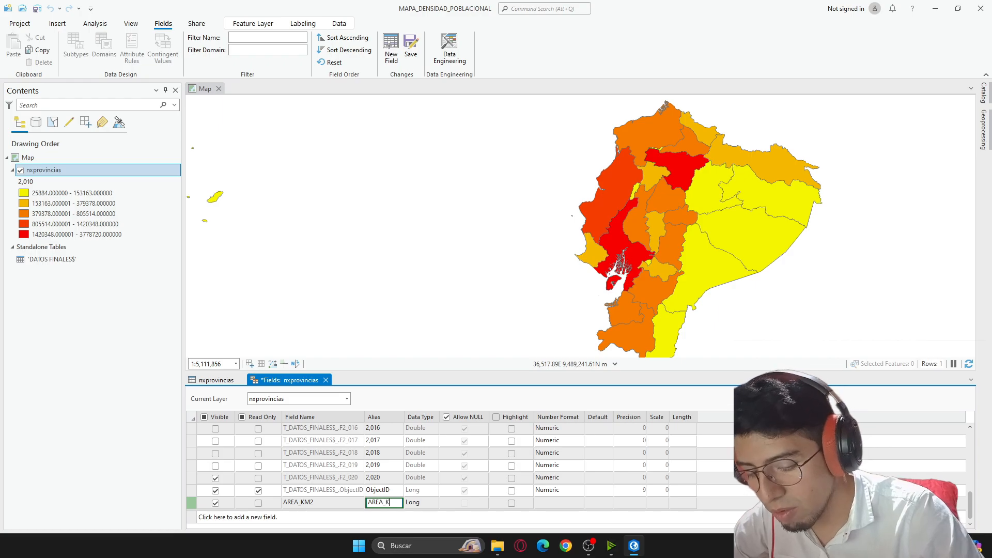
type("M2")
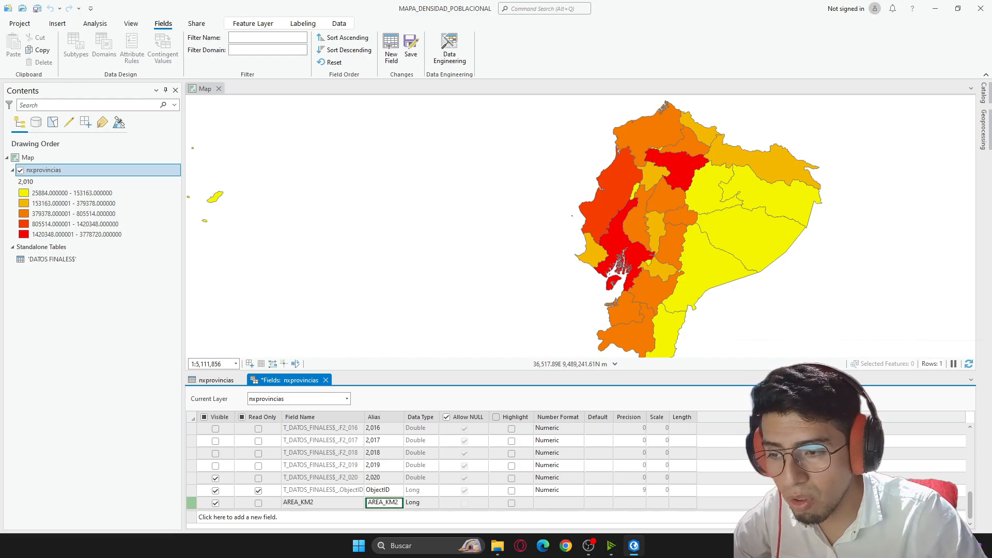
key("Tab")
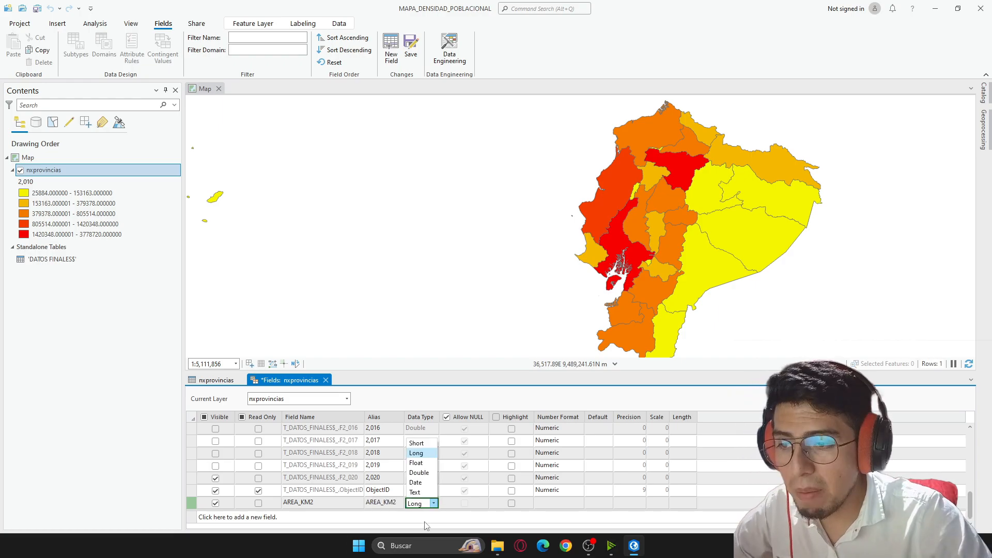
left_click(427, 477)
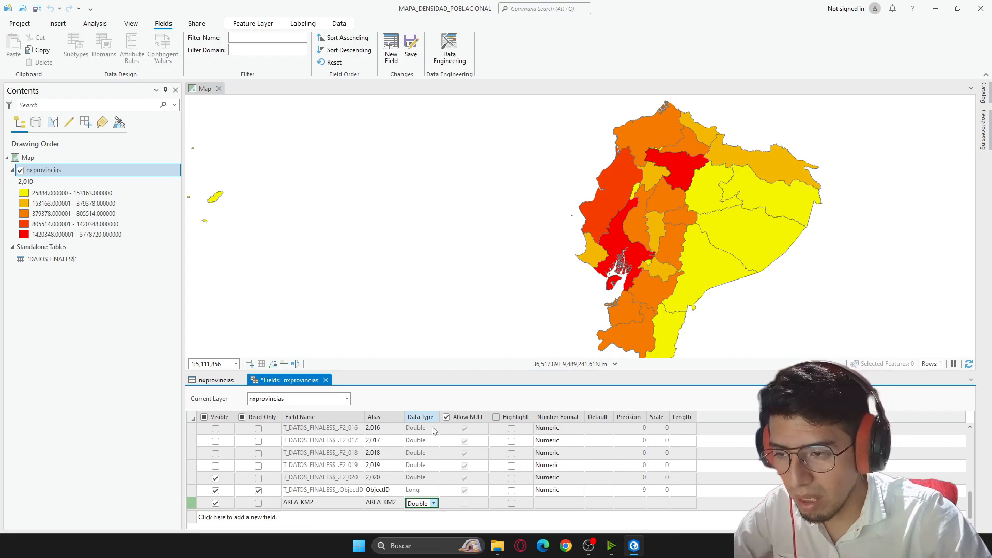
Set the AREA_KM2 field's number format to Numeric with 2 decimal places.
left_click(566, 501)
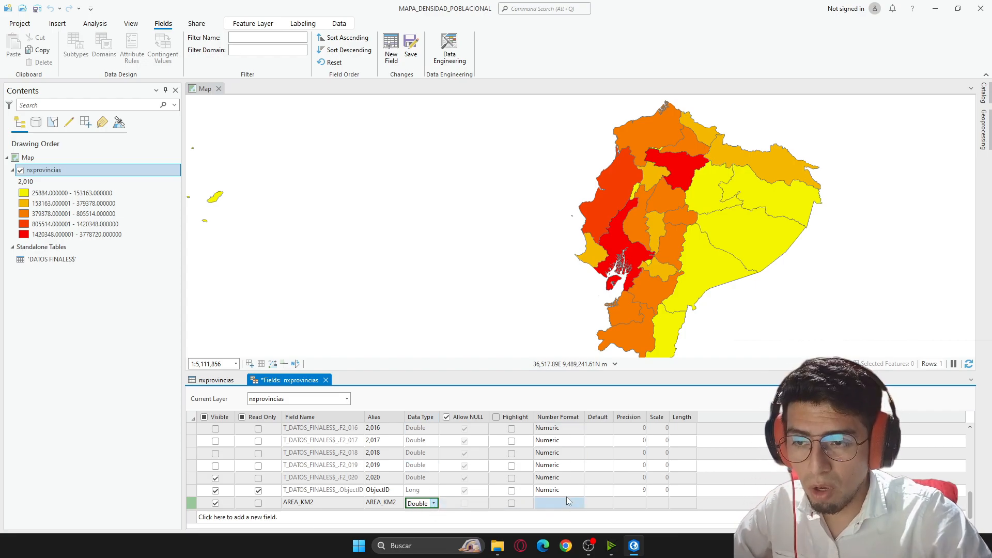
double_click(566, 501)
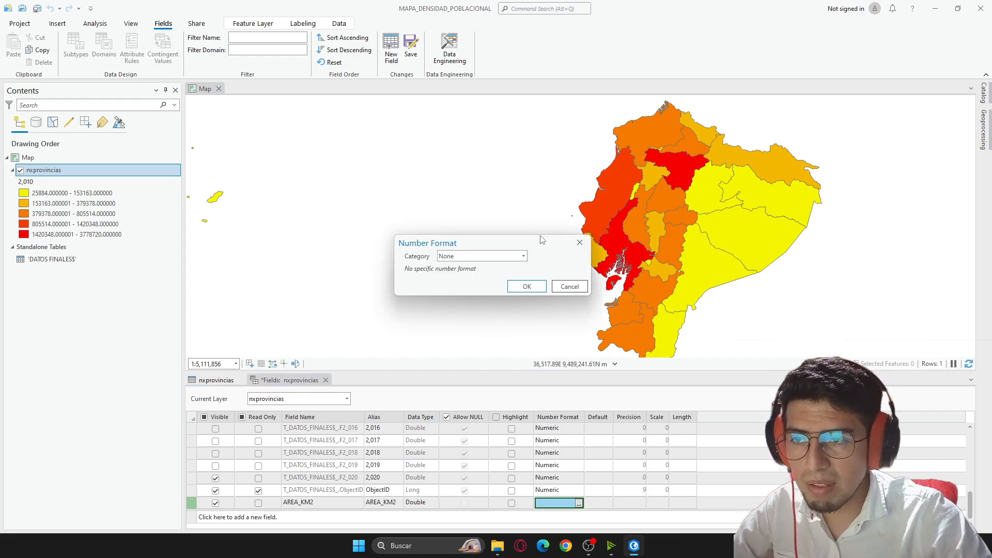
left_click(524, 256)
left_click(517, 300)
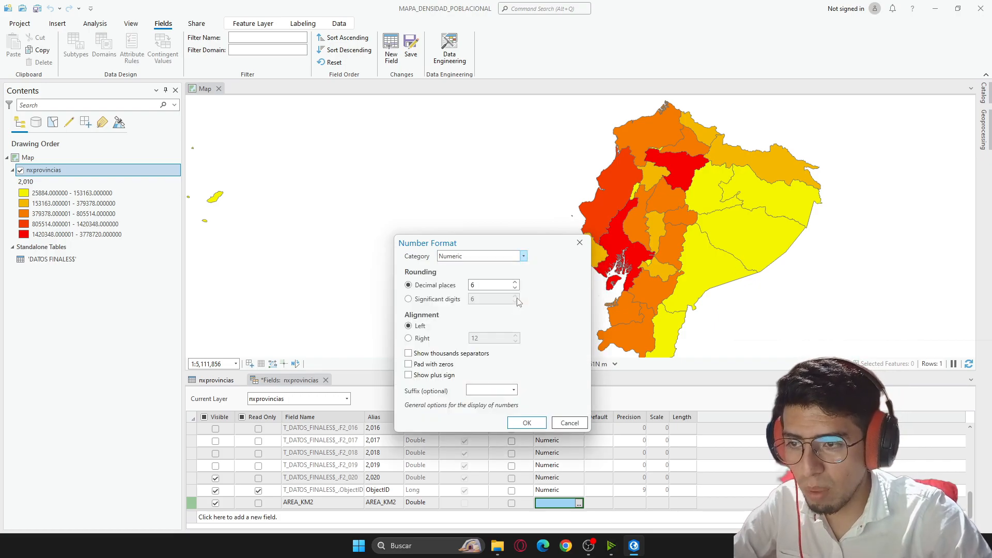
type("2")
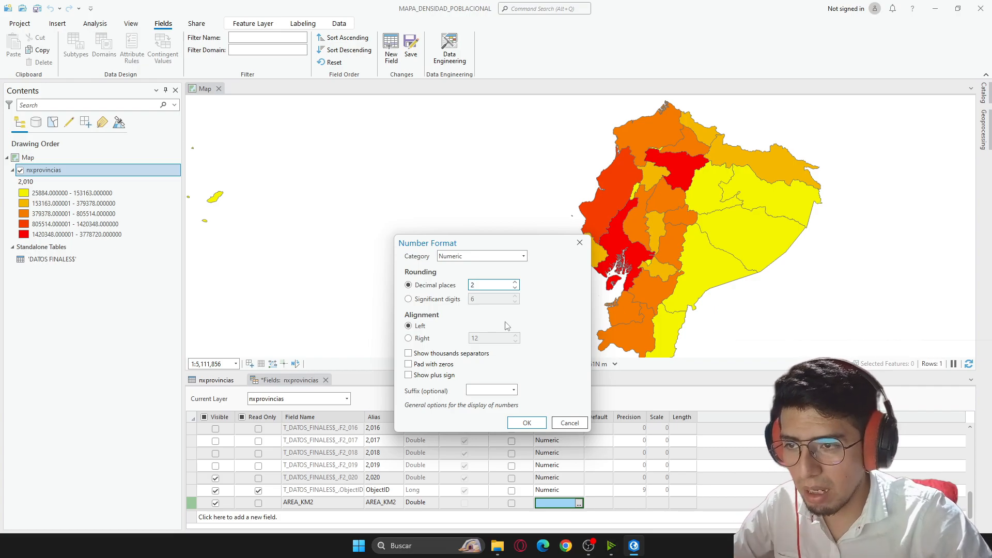
left_click(527, 424)
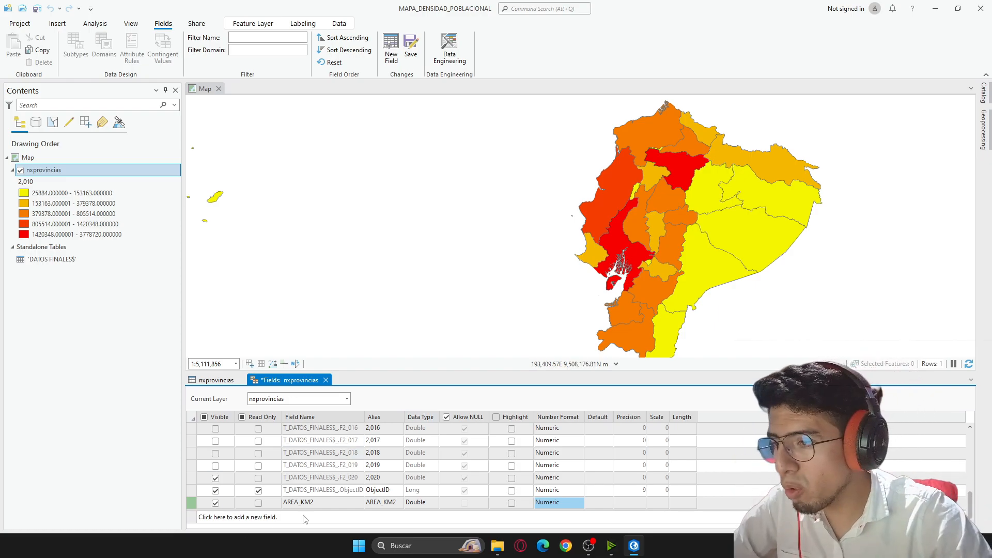
Add a field named DEN_PO2010 to nxprovincias with the alias DENS_POBL_2010.
left_click(219, 518)
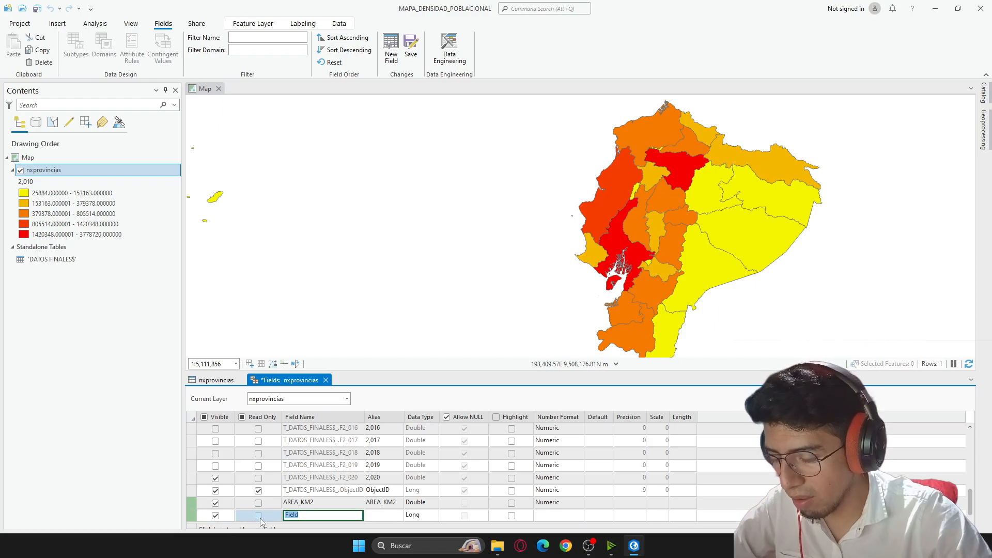
type("DENS_POB")
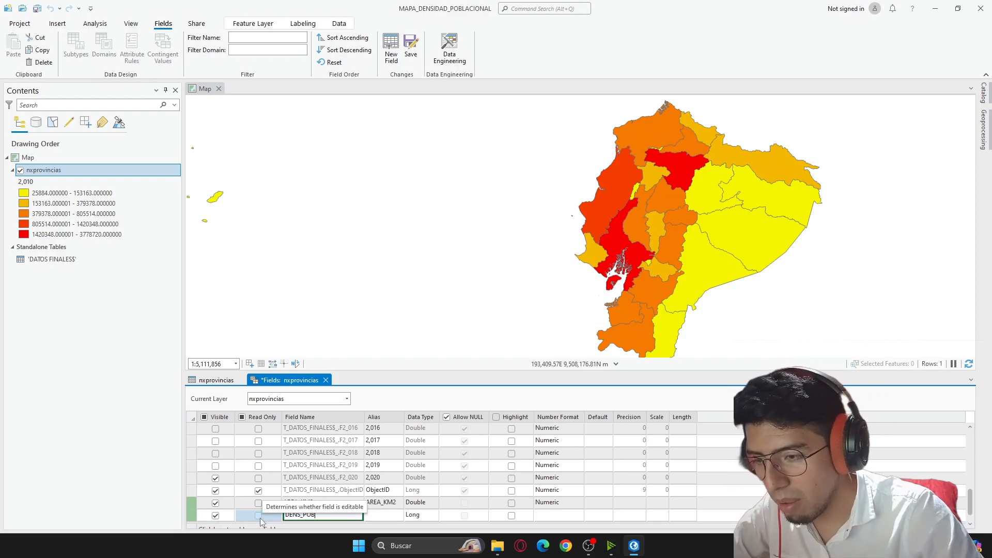
type("_2010")
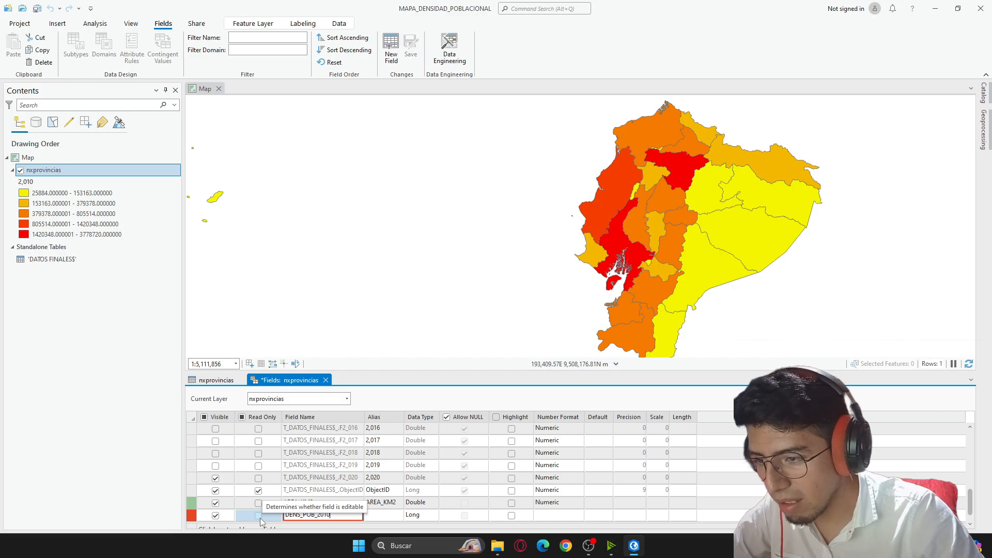
key("BackSpace")
key("BackSpace")
key("BackSpace")
key("BackSpace")
key("BackSpace")
type("2010")
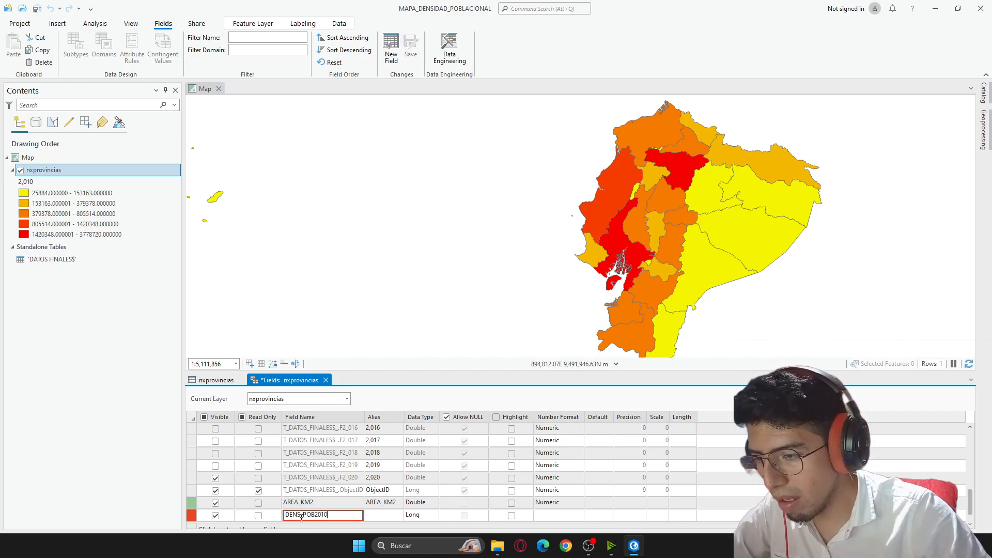
key("BackSpace")
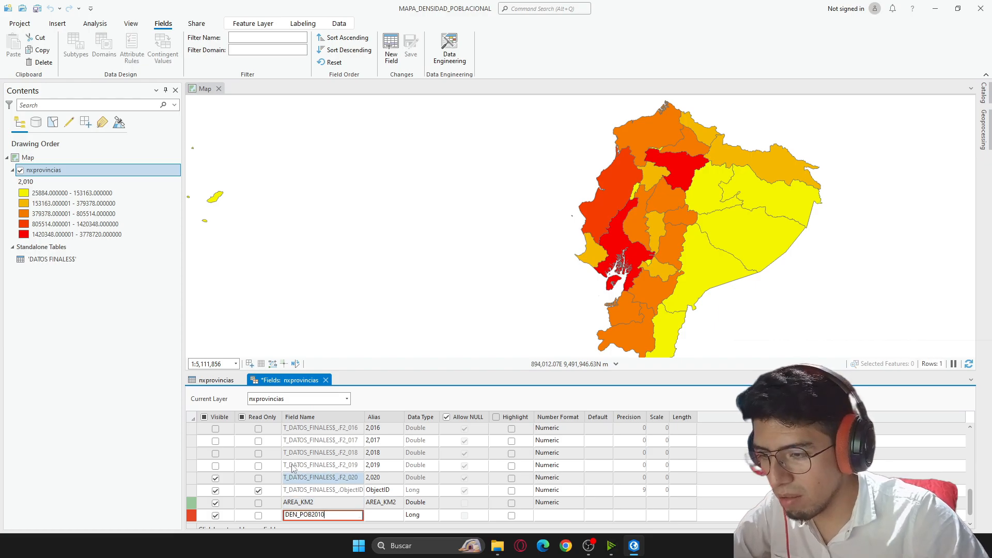
key("BackSpace")
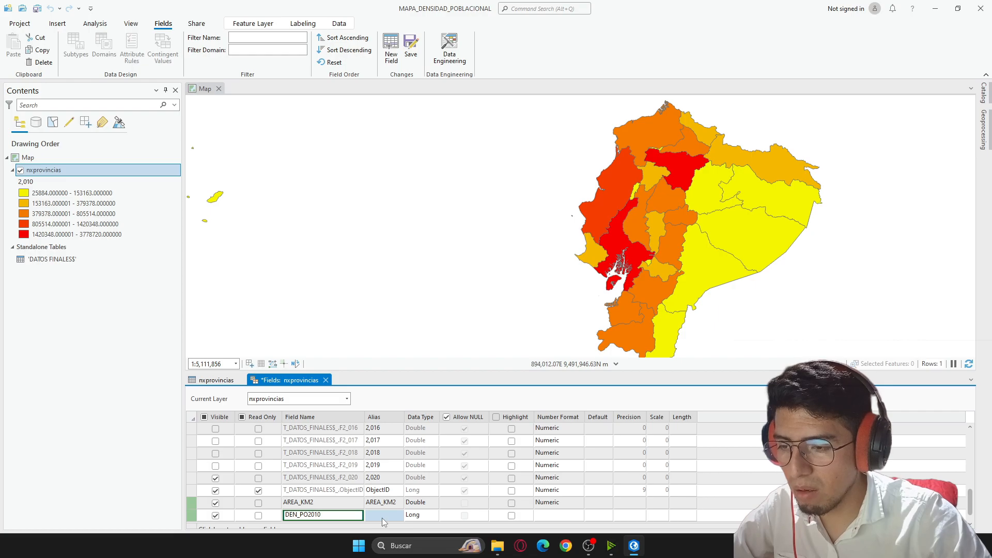
left_click(382, 518)
type("DENS_POBL_2010")
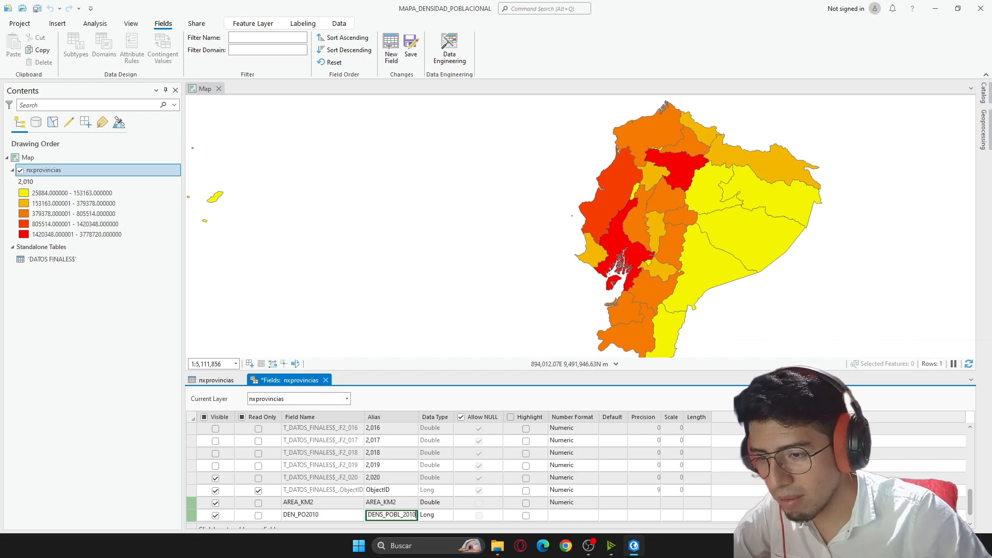
Give the DEN_PO2010 field the data type Double and a Numeric format with 2 decimal places.
left_click(450, 515)
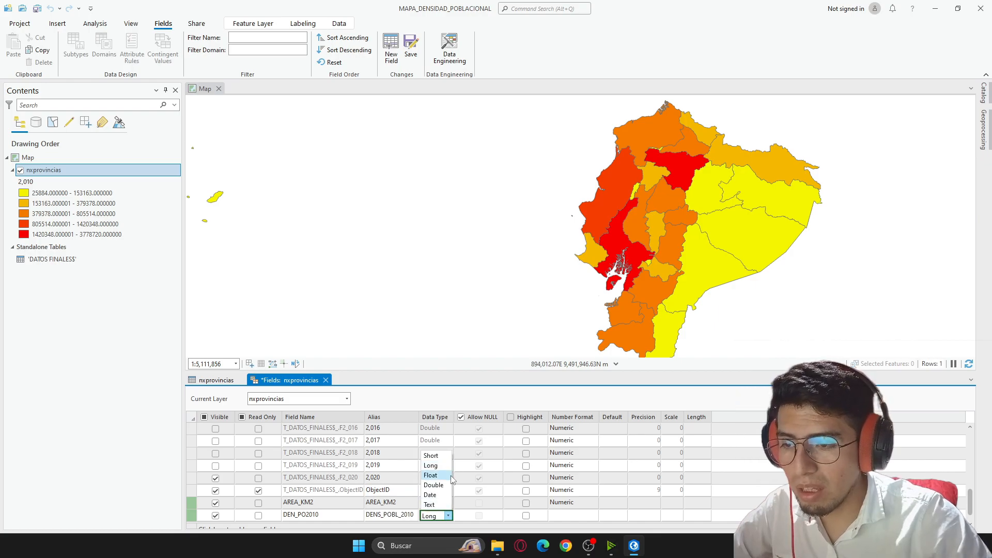
left_click(433, 485)
left_click(571, 515)
left_click(593, 515)
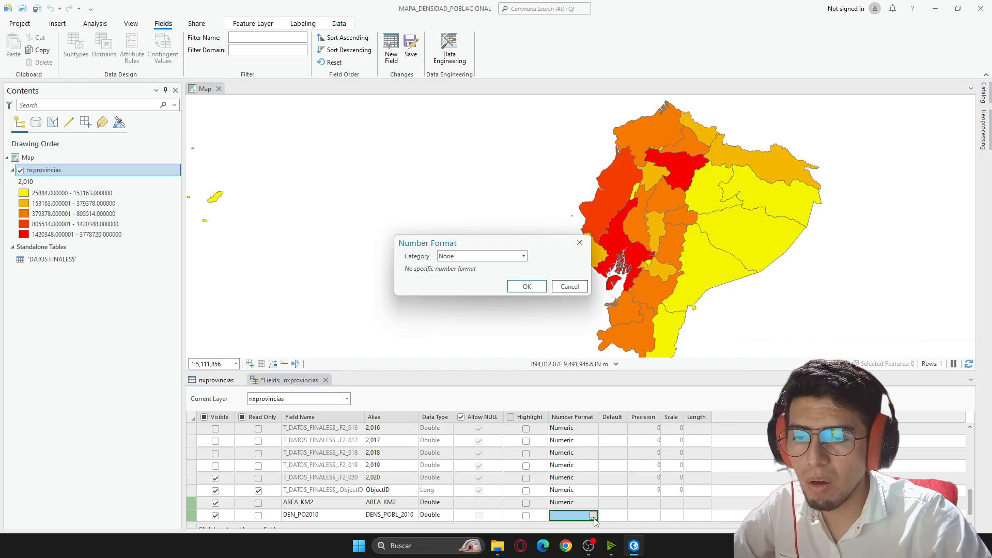
left_click(525, 256)
left_click(496, 289)
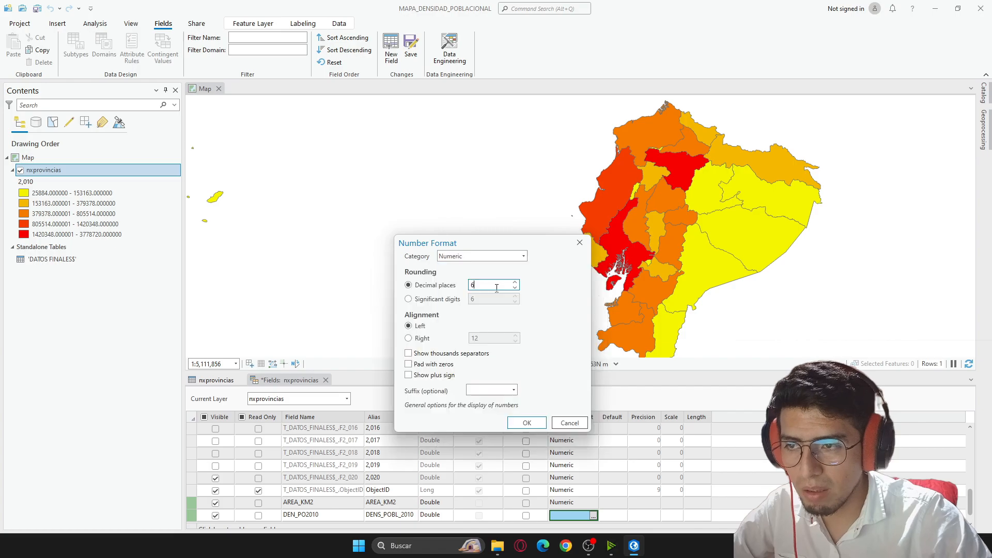
double_click(499, 288)
type("2")
left_click(529, 424)
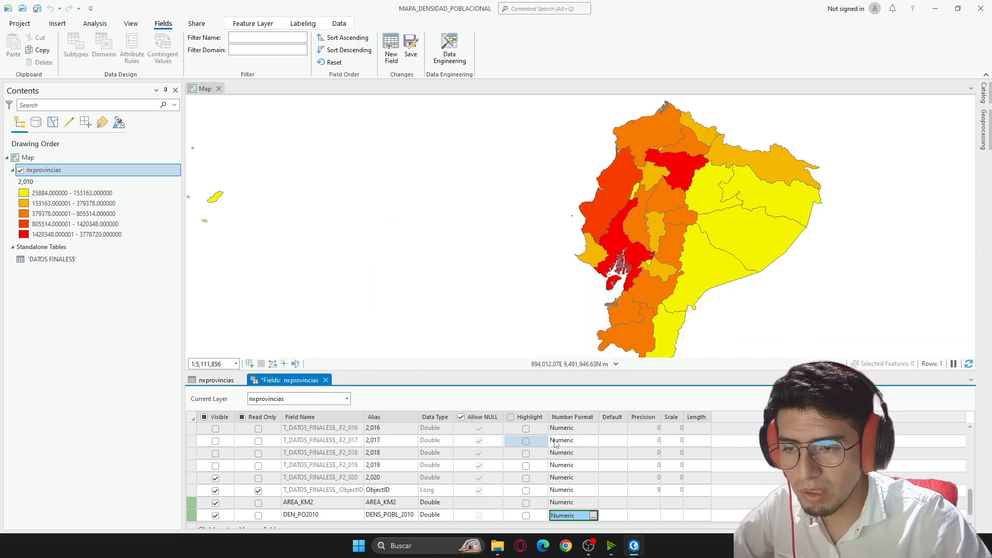
Add a field named DEN_PO2020 to nxprovincias with the alias DENS_POB_2020.
left_click(233, 527)
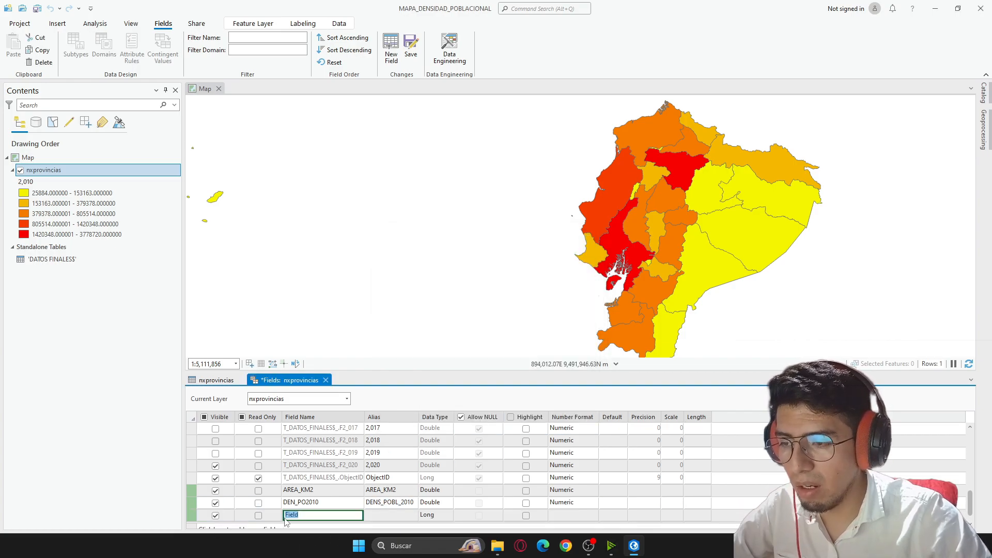
type("DEN")
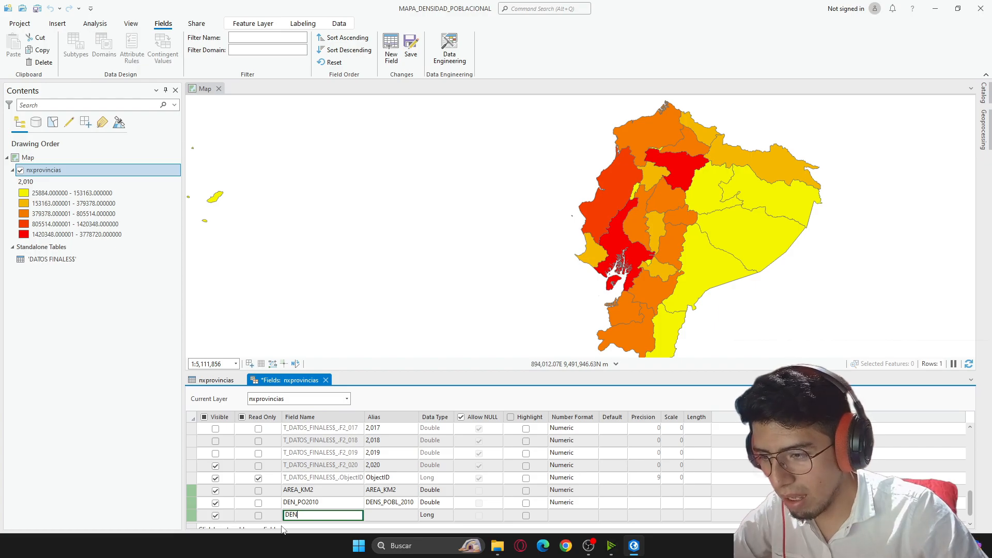
type("_PO2020")
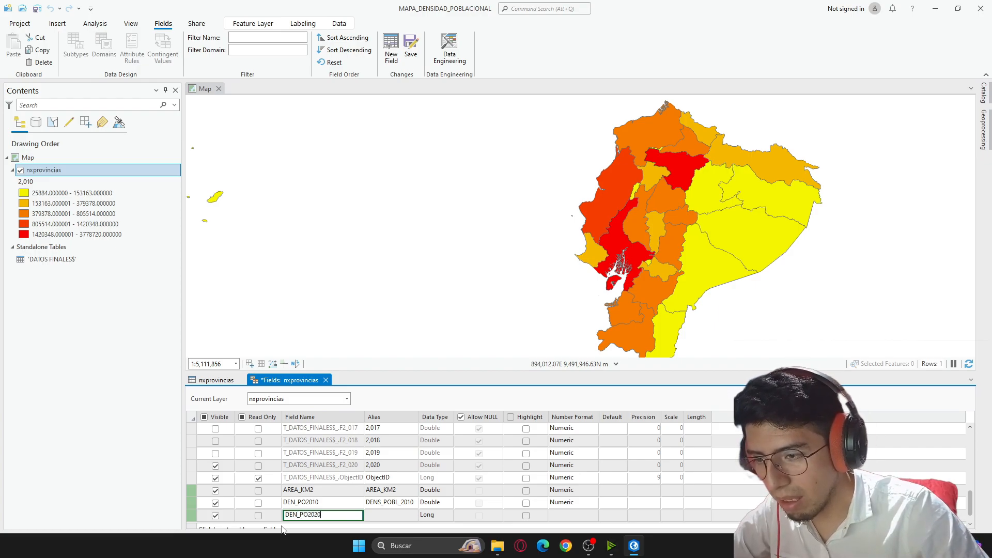
key("Tab")
type("DEN")
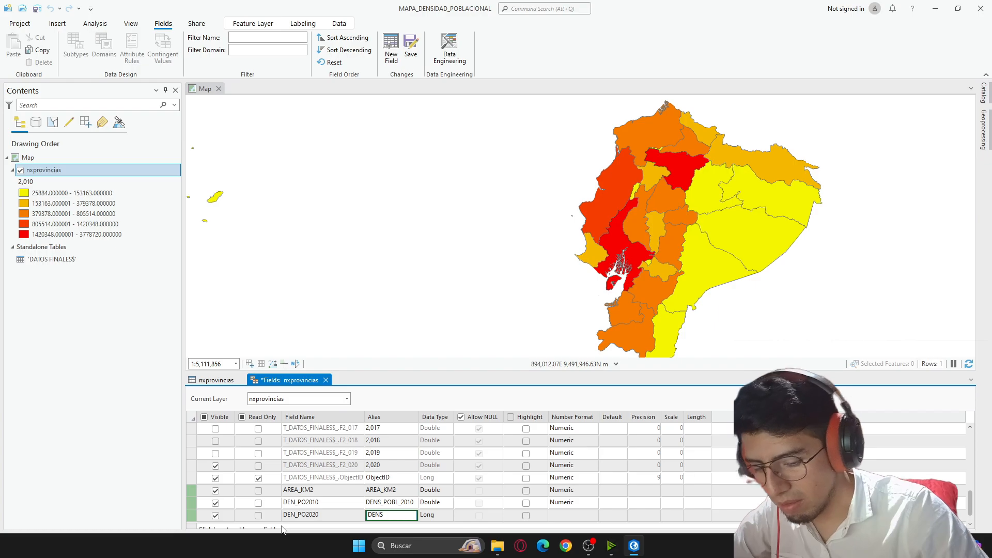
type("S_POB_20")
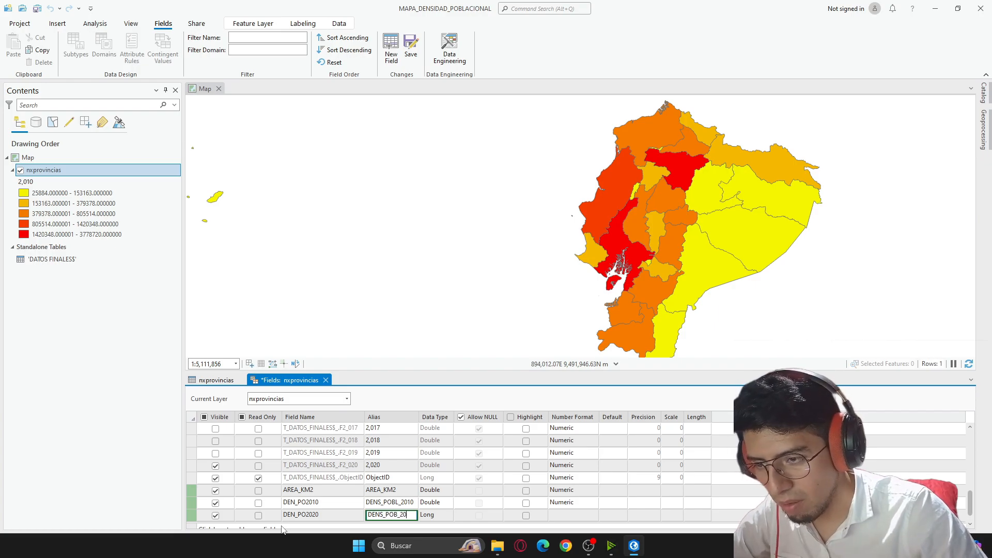
type("20")
Give the DEN_PO2020 field the data type Double and a Numeric format with 2 decimal places.
left_click(436, 515)
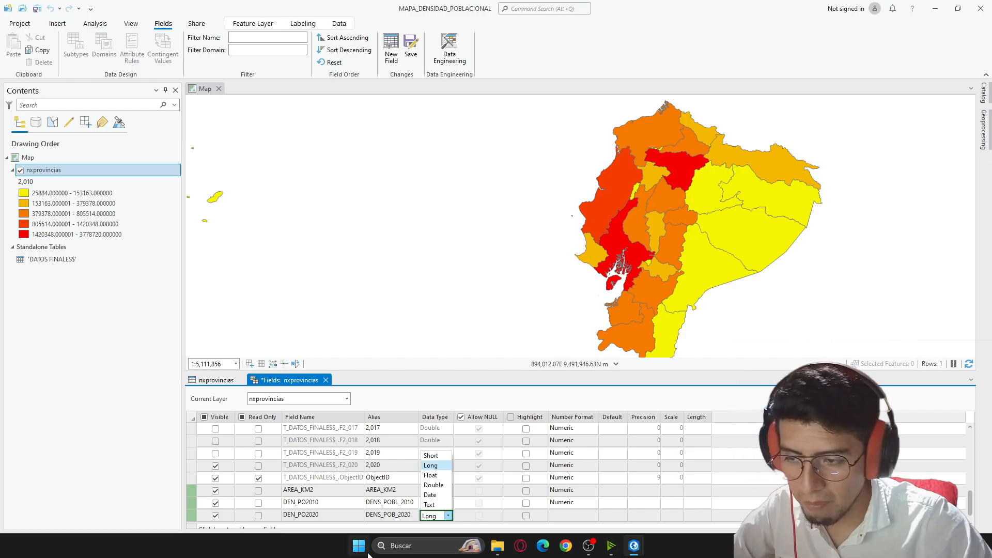
left_click(436, 483)
left_click(573, 516)
left_click(593, 516)
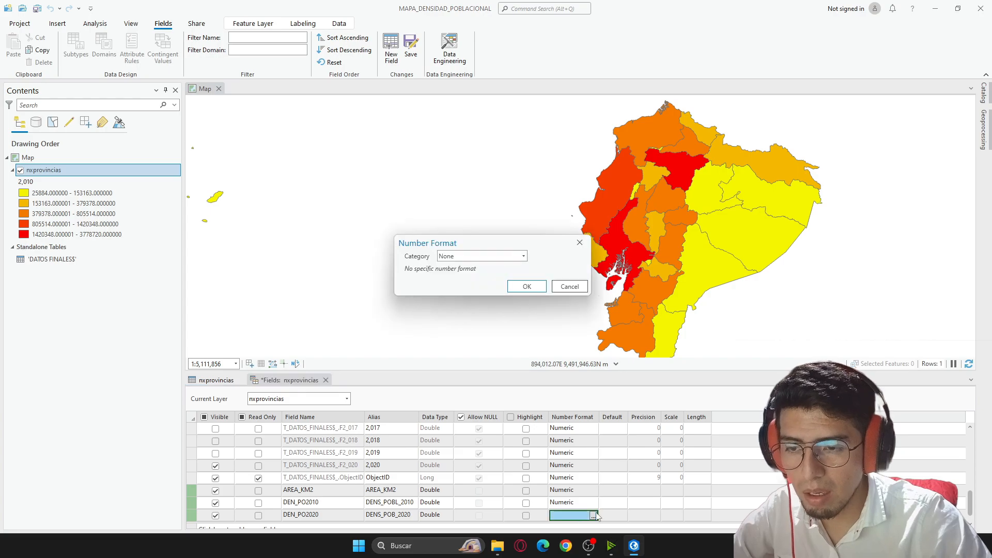
left_click(523, 256)
left_click(518, 299)
double_click(491, 285)
type("2")
left_click(527, 423)
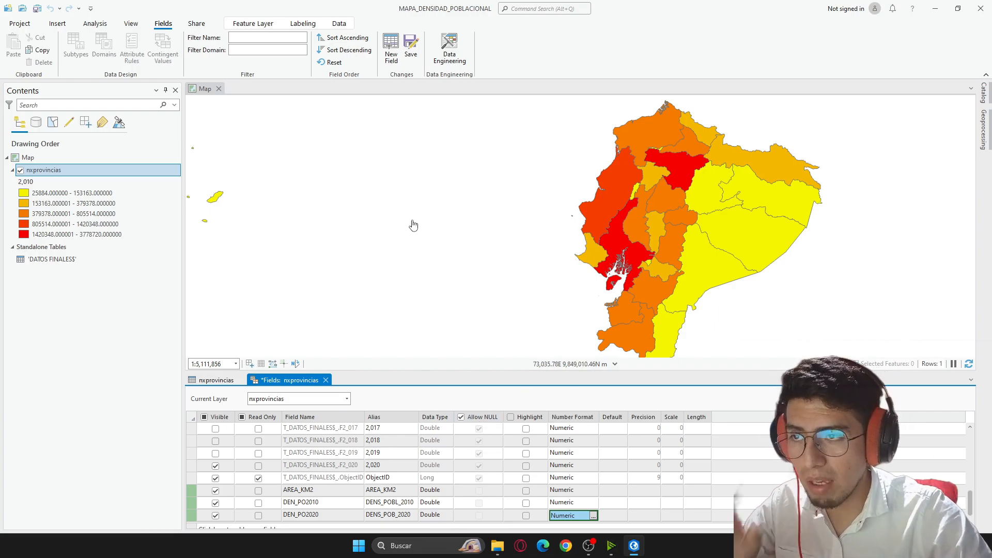
Save the field changes, then review the AREA_KM2, DENS_POBL_2010 and DENS_POB_2020 columns in the nxprovincias attribute table.
left_click(410, 53)
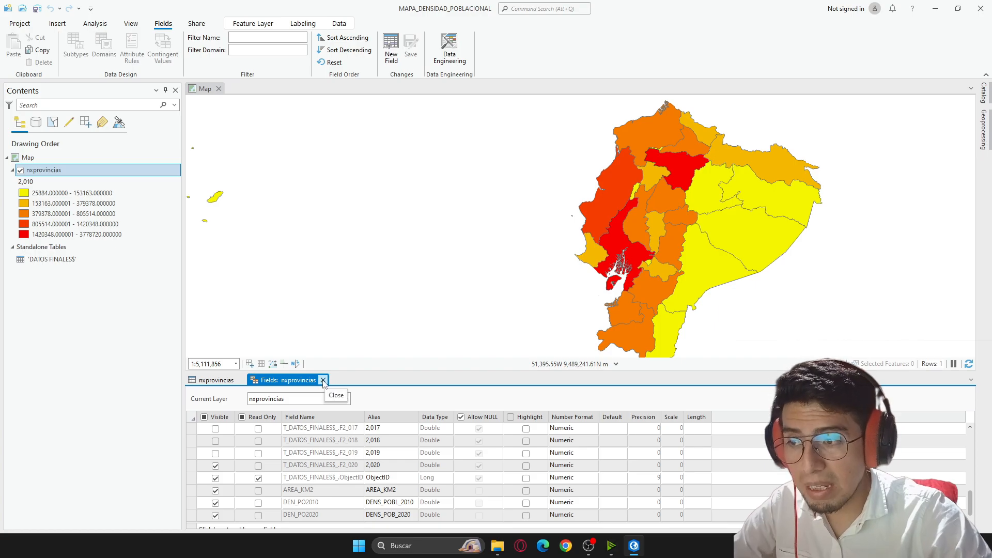
left_click(323, 381)
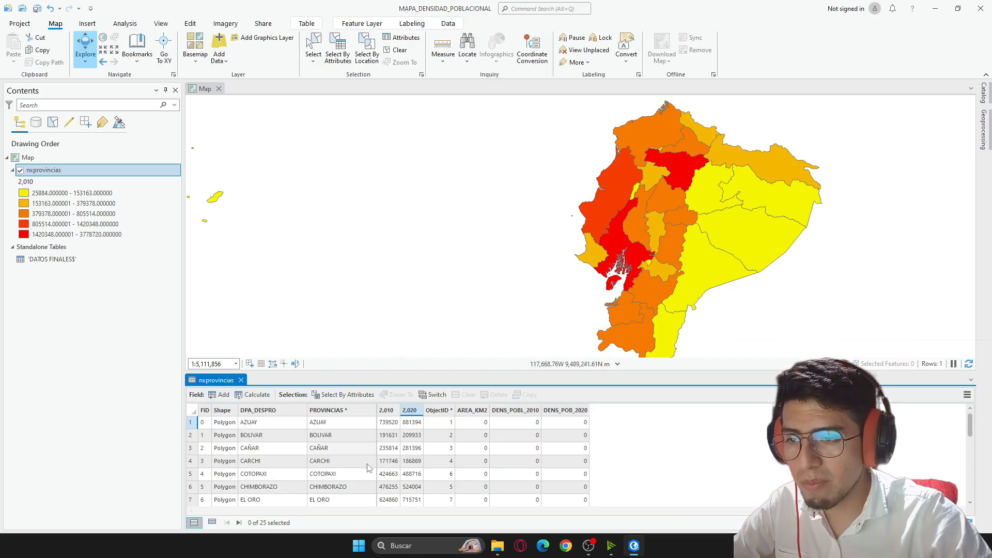
left_click(472, 412)
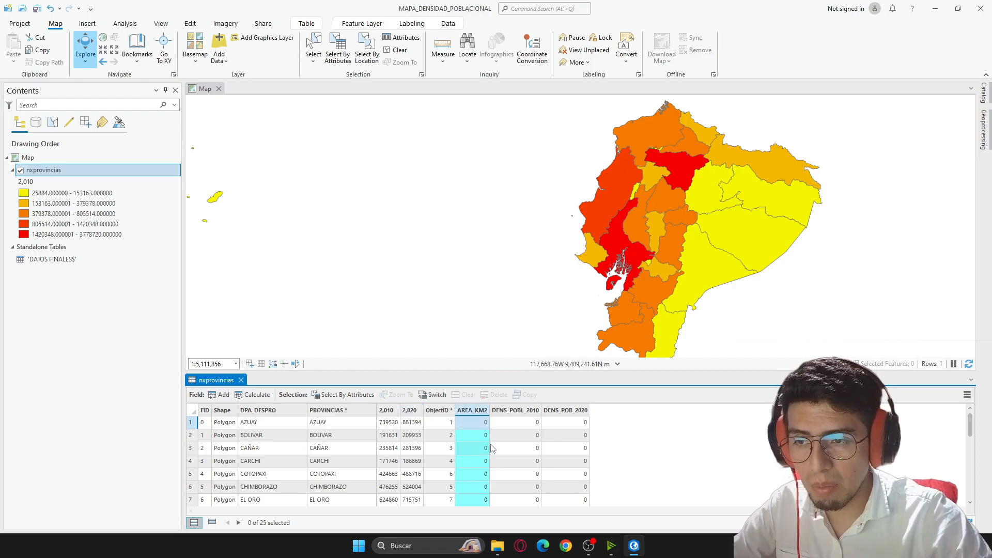
left_click(516, 411)
left_click(566, 411)
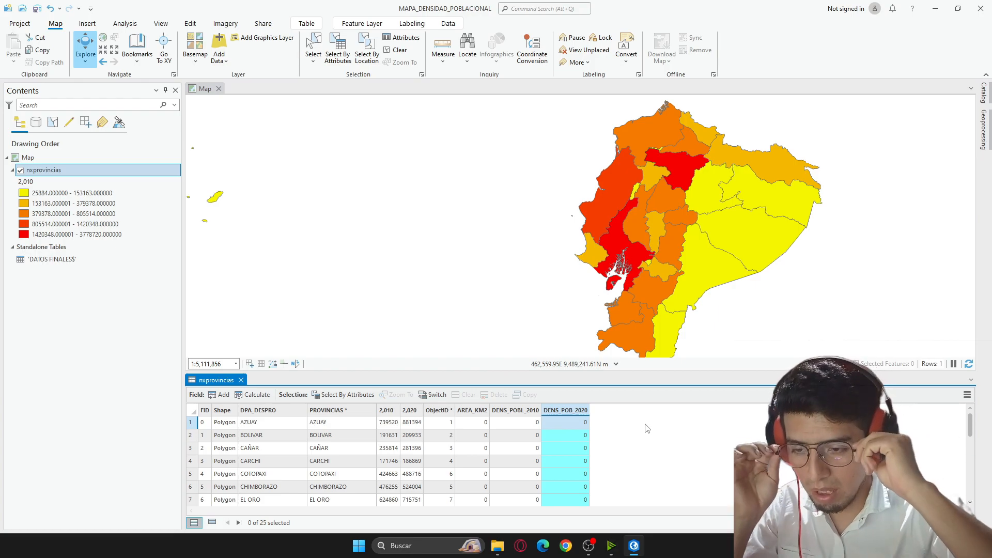
Try to calculate the AREA_KM2 geometry of nxprovincias as Area in Square Kilometers, using the current map's WGS_1984_UTM_Zone_17S coordinate system.
left_click(473, 411)
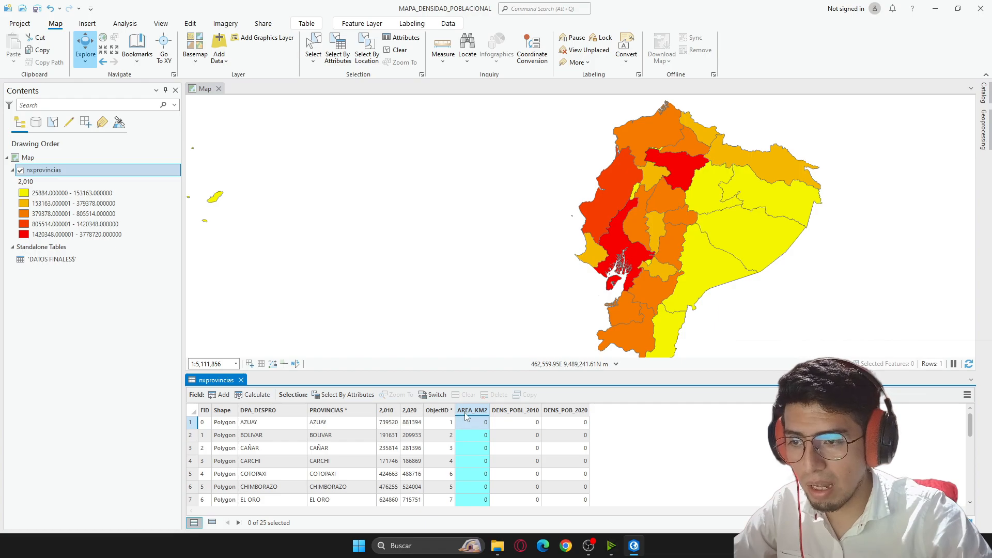
right_click(469, 416)
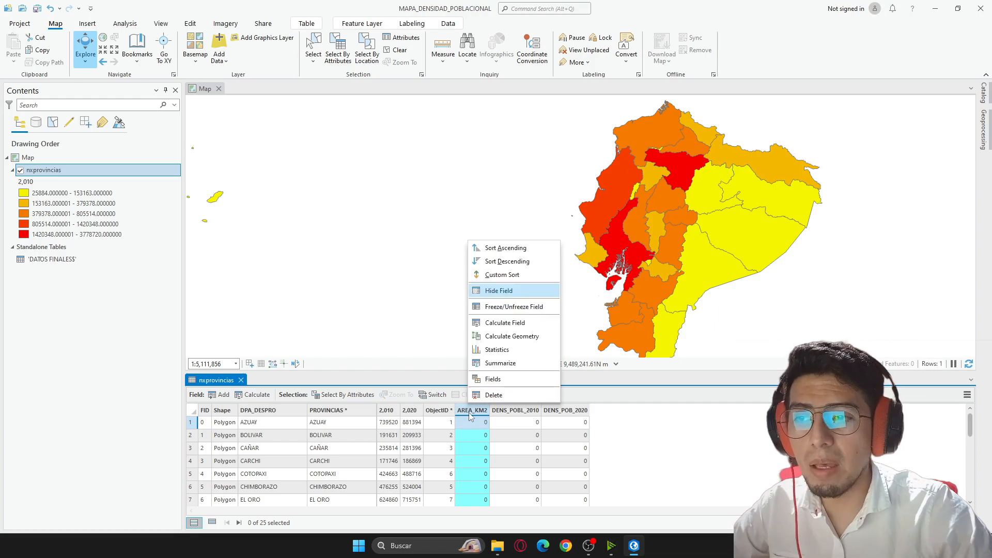
left_click(521, 337)
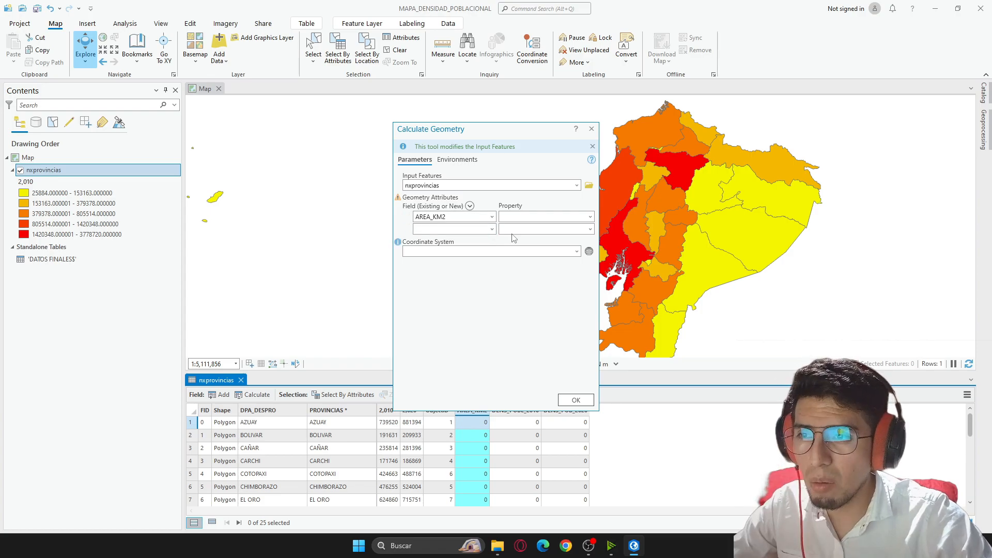
left_click(591, 219)
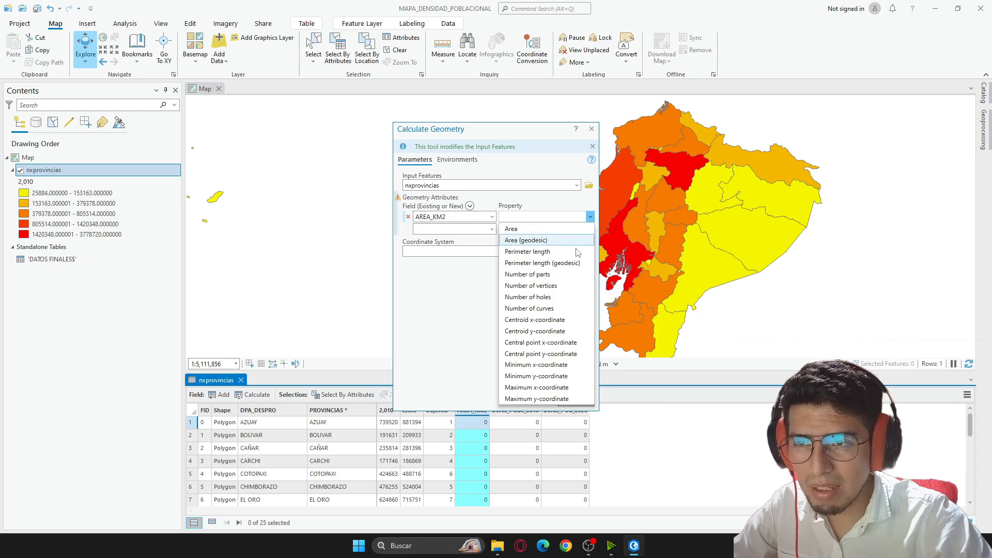
left_click(530, 229)
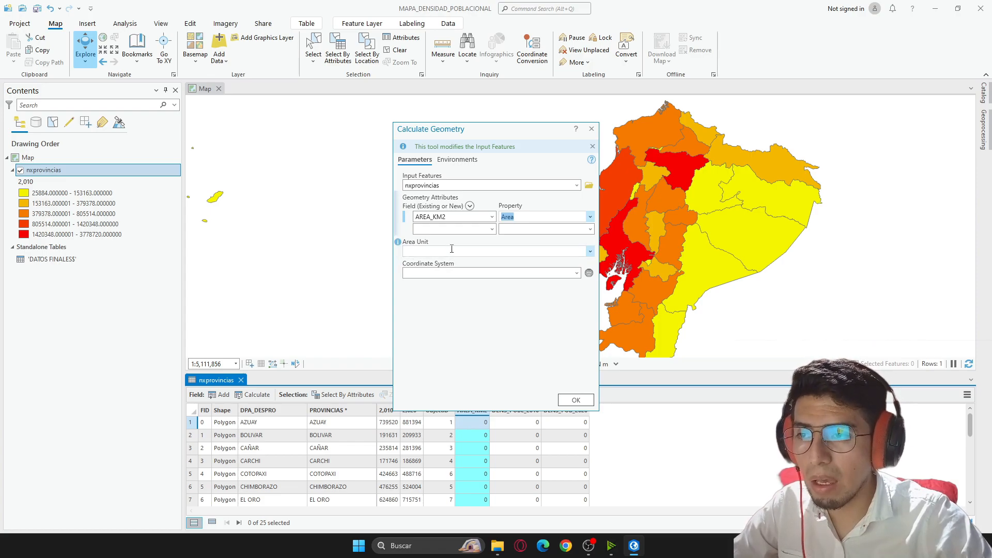
left_click(590, 252)
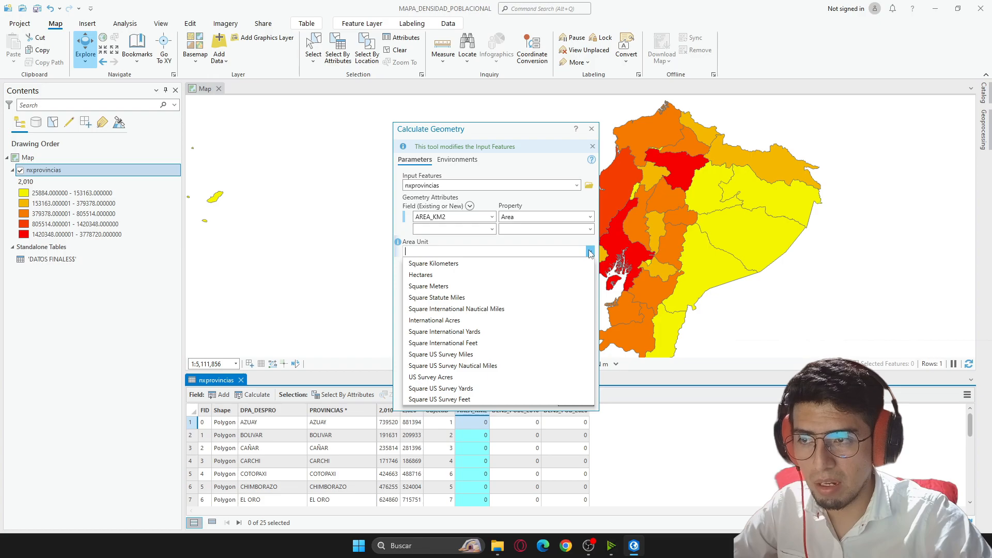
left_click(506, 265)
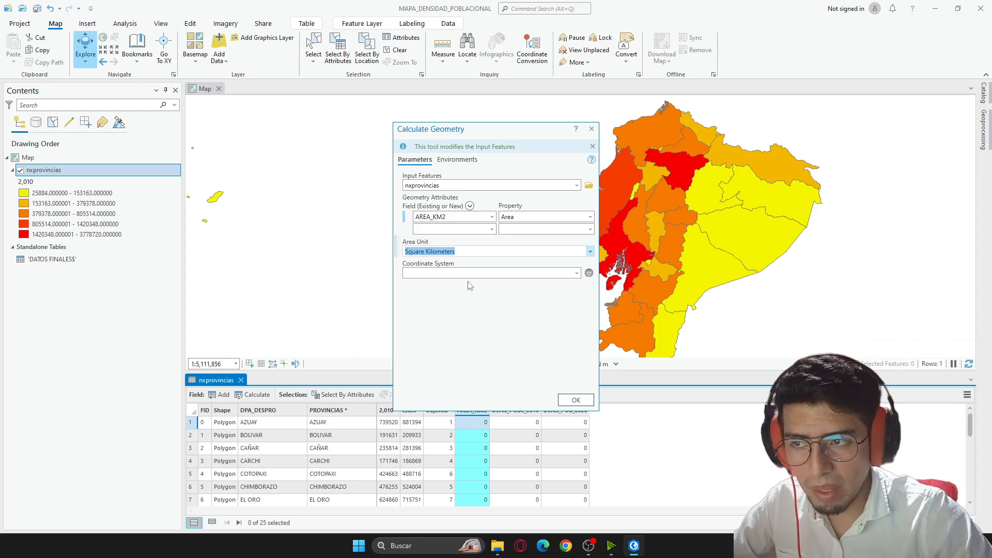
left_click(577, 273)
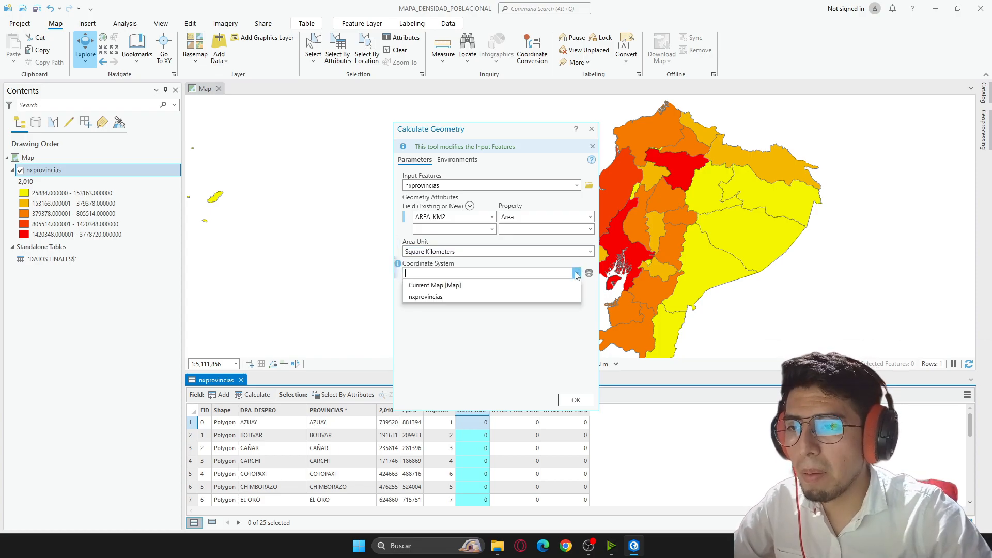
left_click(453, 287)
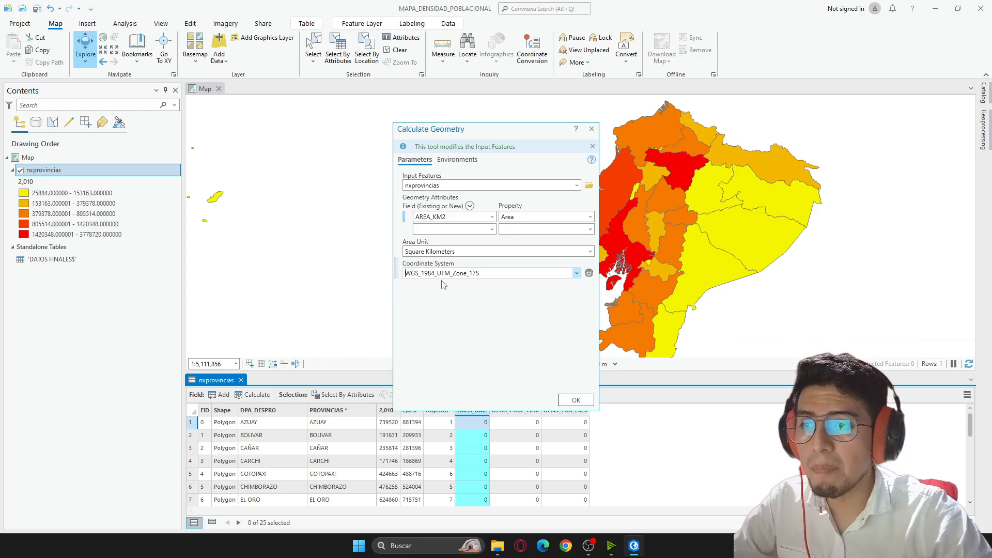
left_click(574, 402)
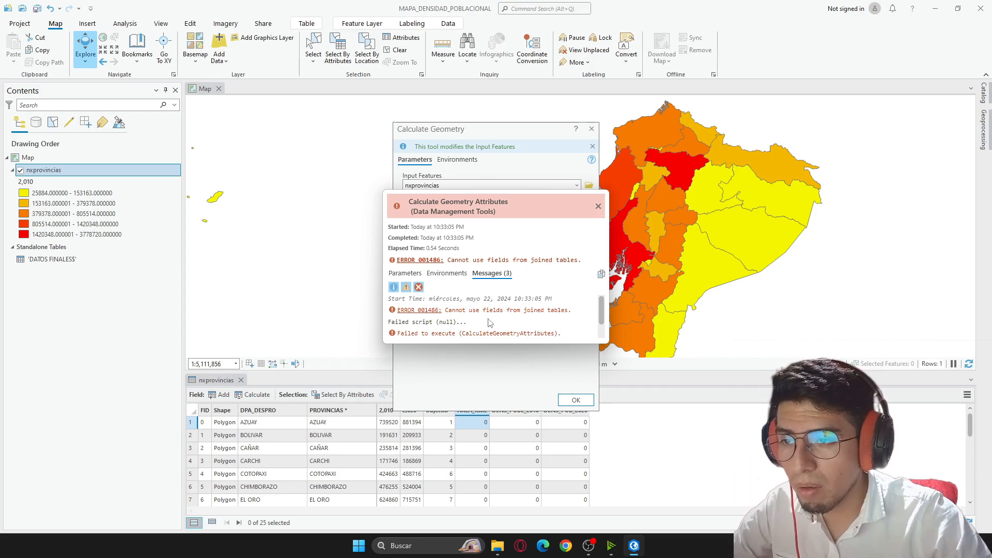
Try running the AREA_KM2 geometry calculation again with the same settings, and close the tool and its error reports.
scroll(496, 321, "down", 1)
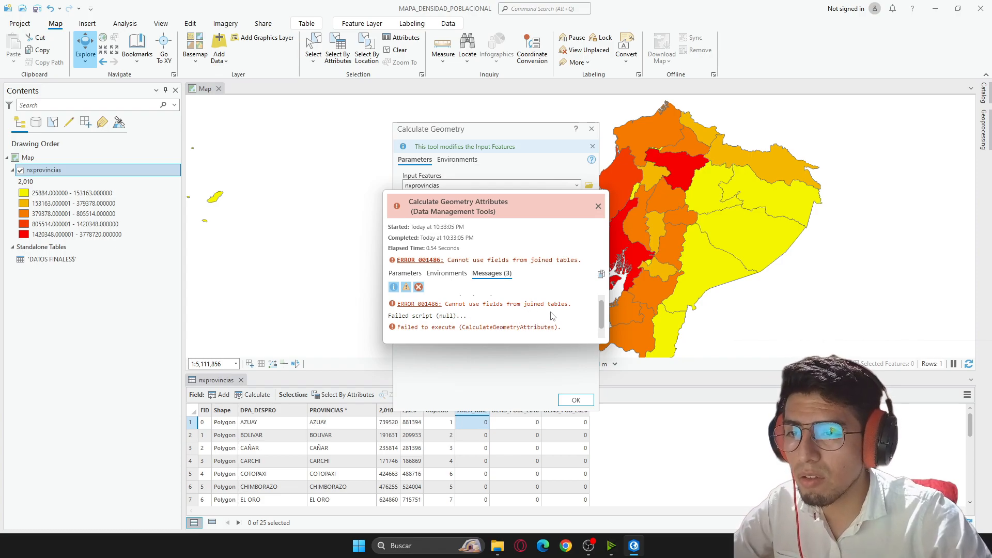
left_click(576, 400)
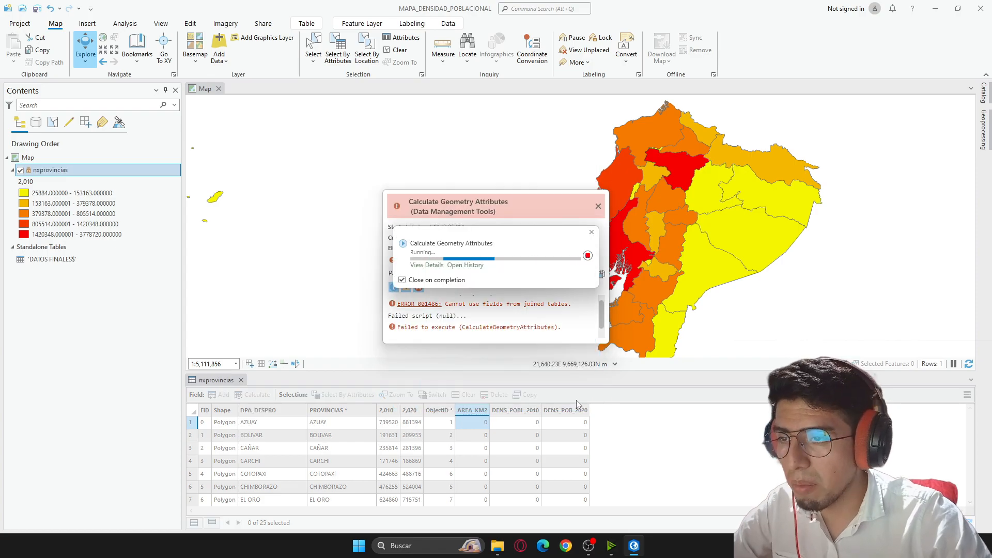
left_click(599, 207)
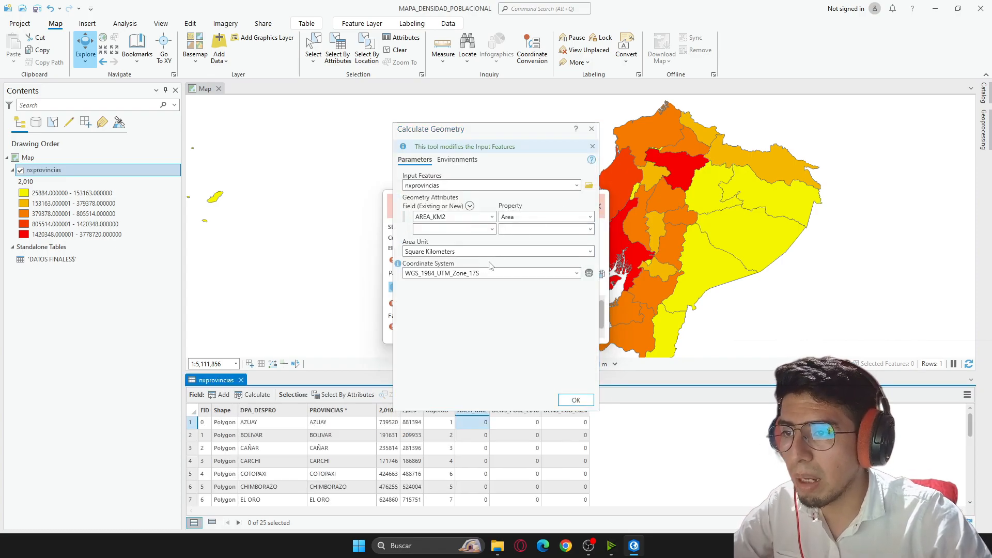
left_click(591, 129)
left_click(599, 207)
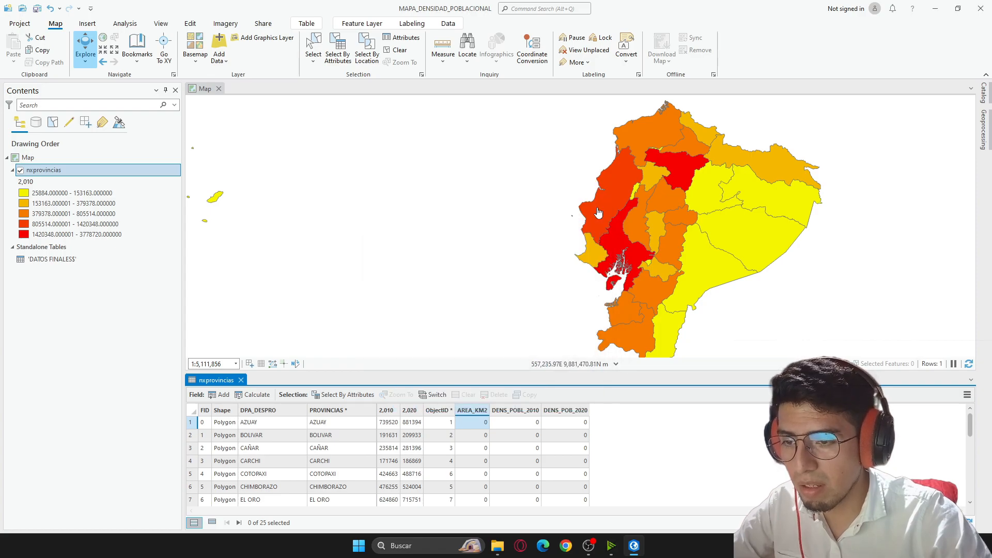
left_click(486, 314)
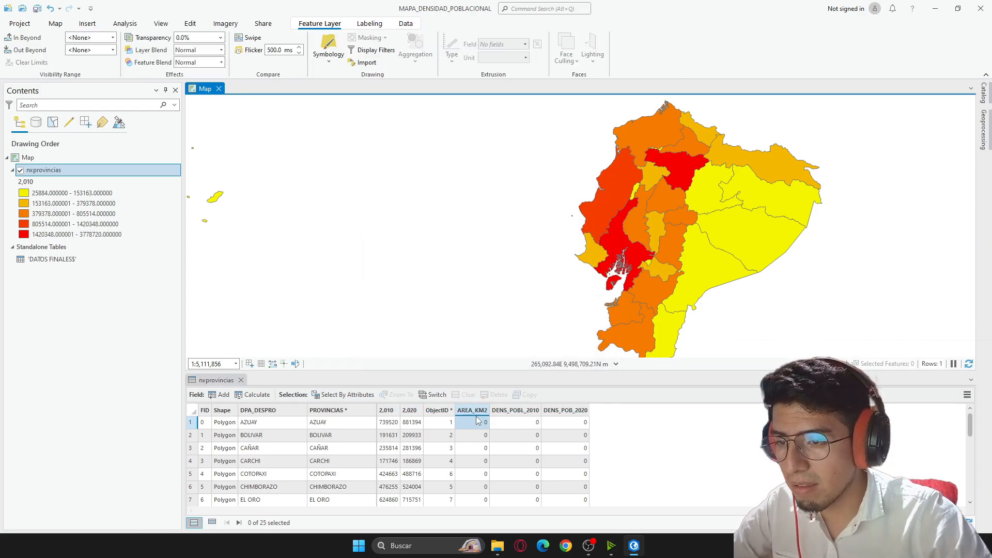
left_click(116, 307)
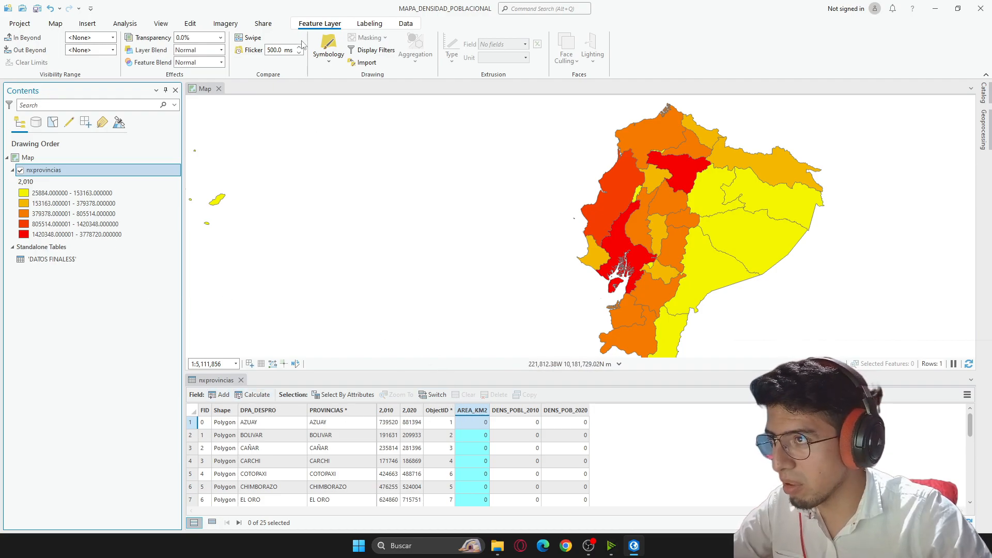
left_click(375, 24)
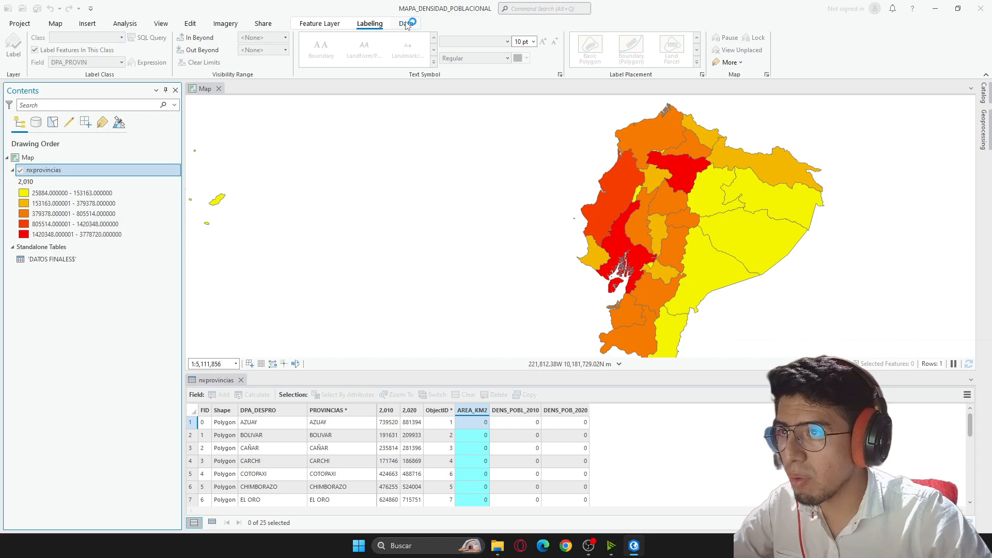
left_click(406, 23)
left_click(314, 25)
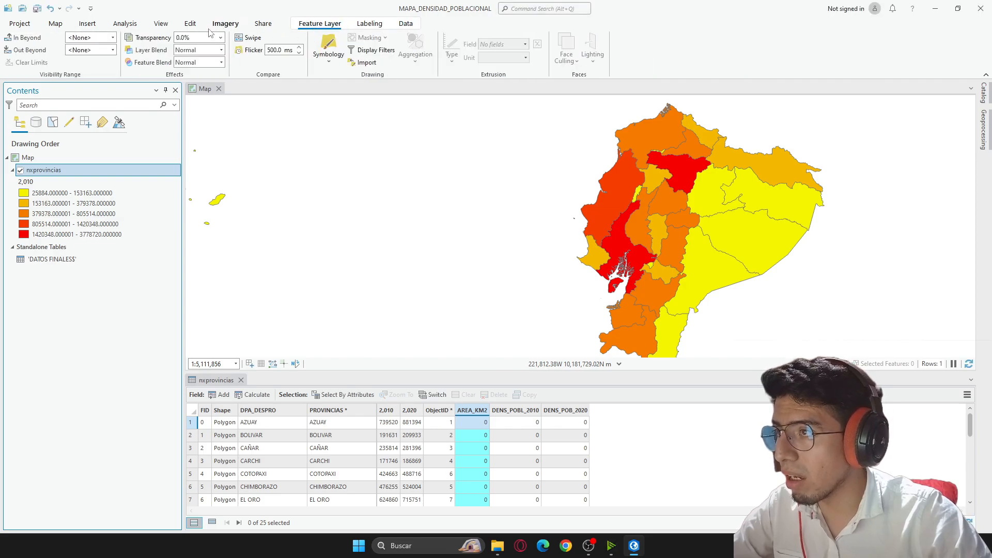
left_click(399, 223)
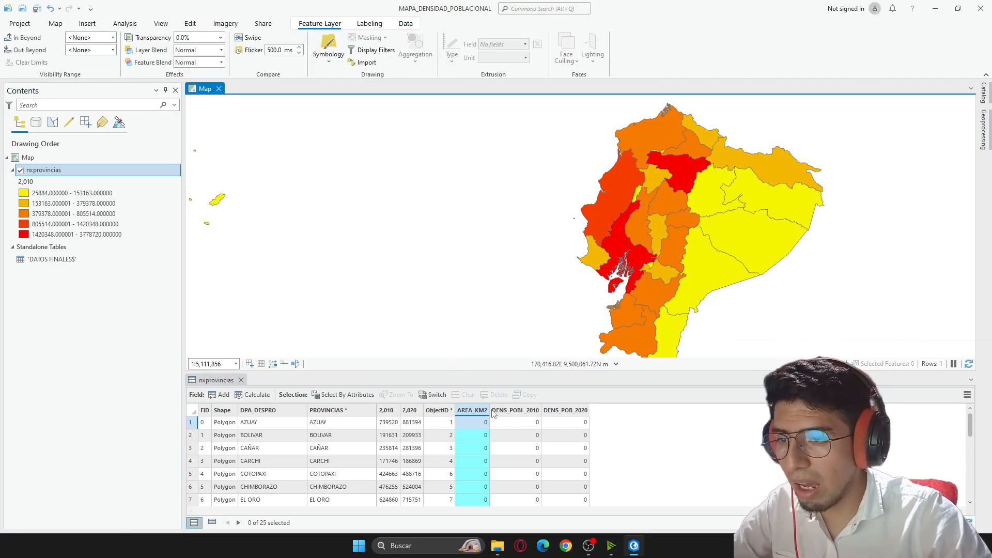
left_click(483, 411)
Close the nxprovincias attribute table and open Export Features for the nxprovincias layer.
left_click(241, 380)
left_click(270, 311)
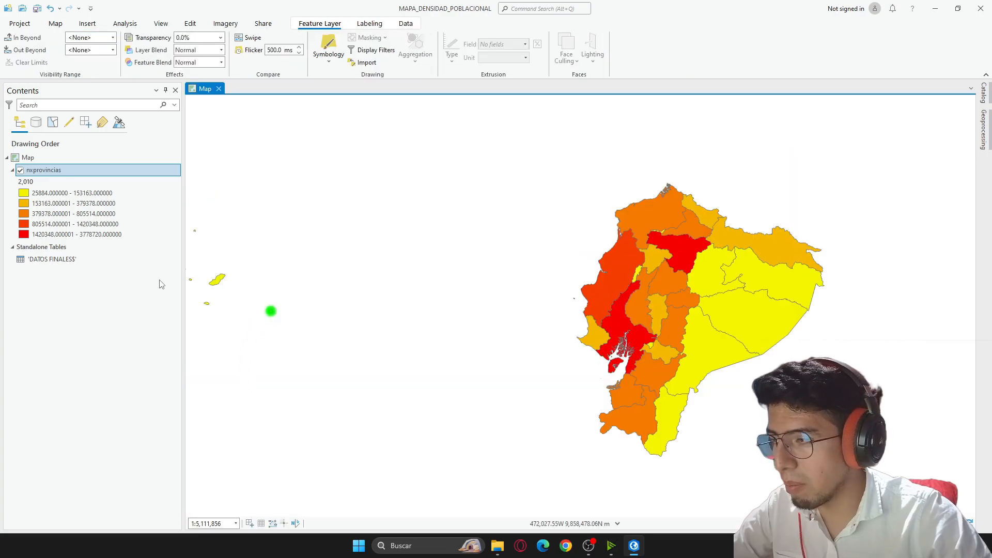
left_click(43, 171)
right_click(43, 171)
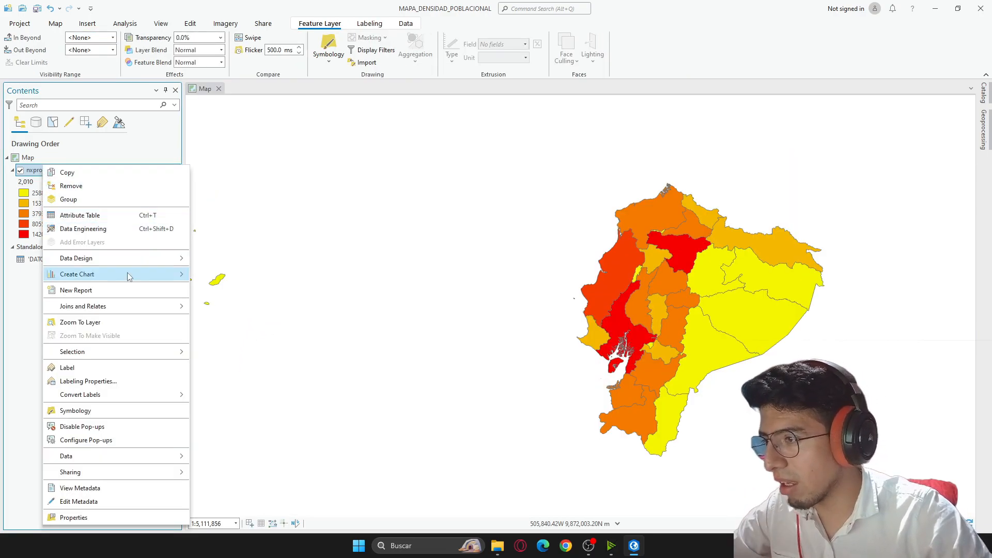
mouse_move(175, 458)
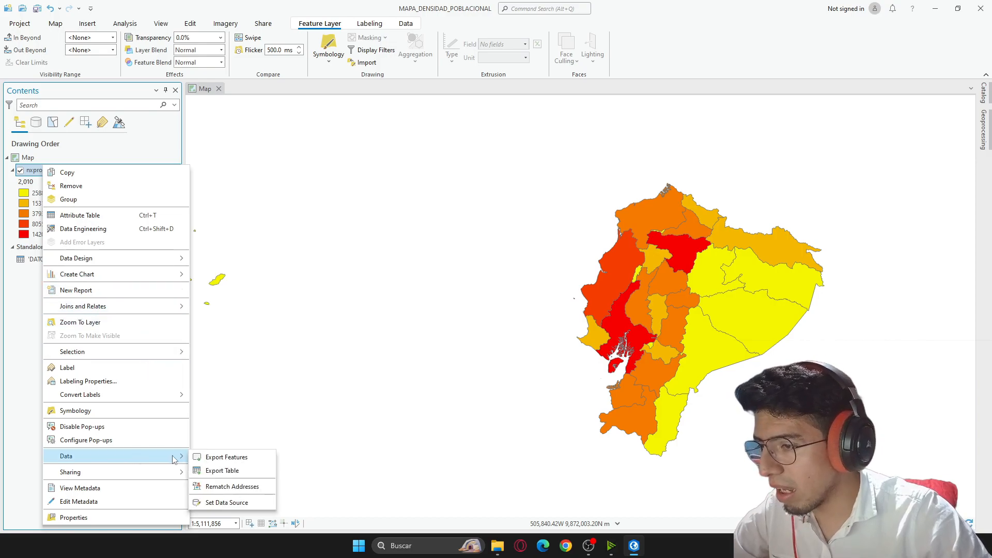
left_click(230, 461)
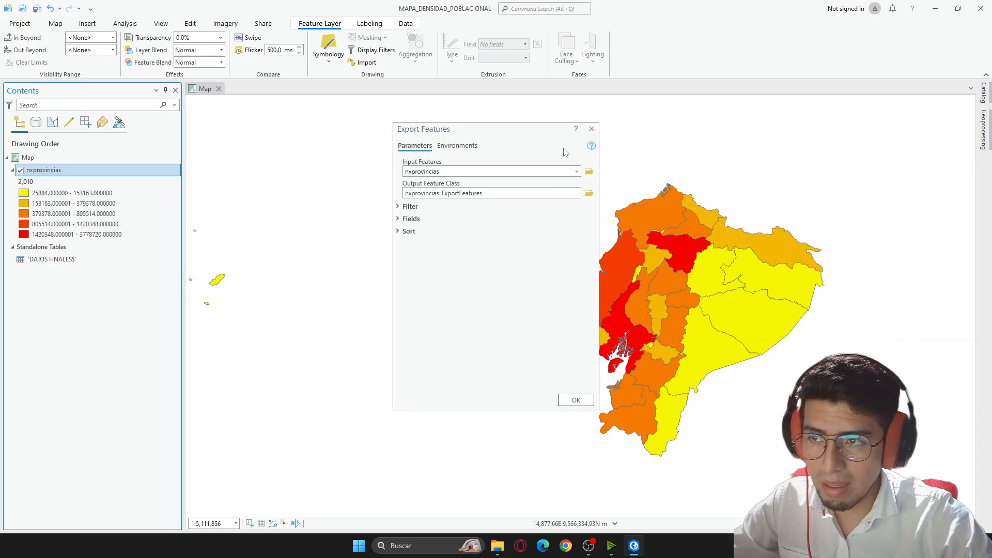
left_click(589, 193)
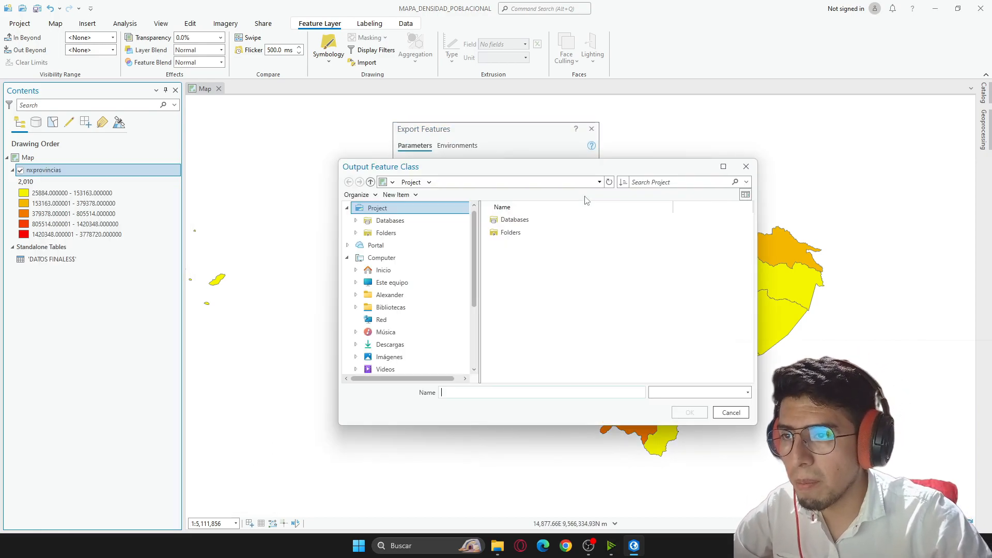
left_click(747, 166)
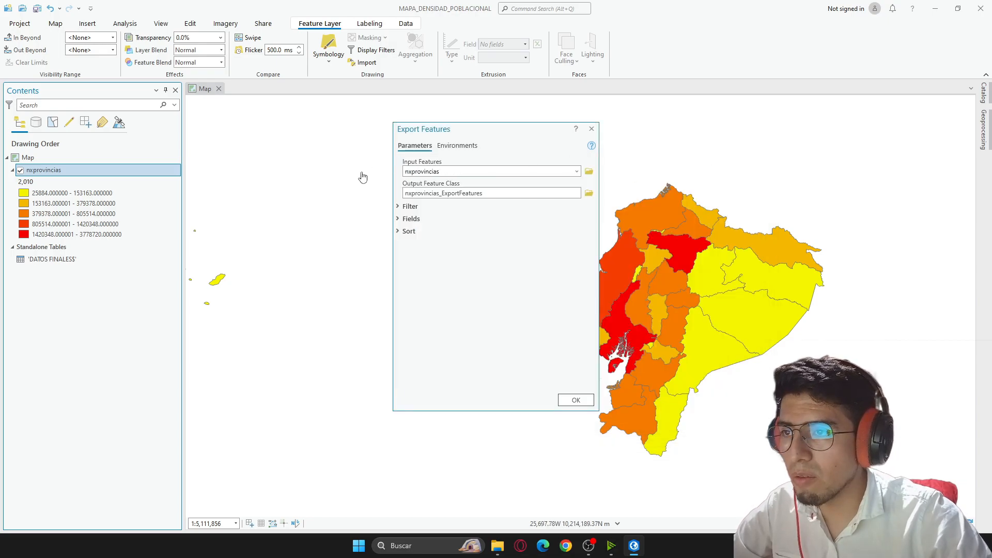
Create a folder named DENSIDAD_POBLACIONAL inside DATOS POBLACIONALES 2010_2020 as the location for the exported feature class.
left_click(588, 193)
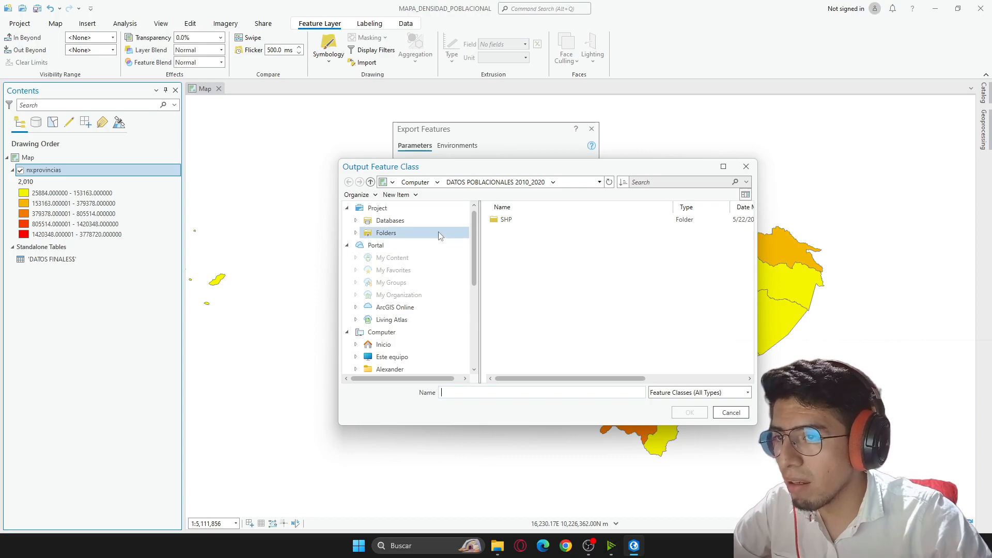
scroll(432, 246, "down", 4)
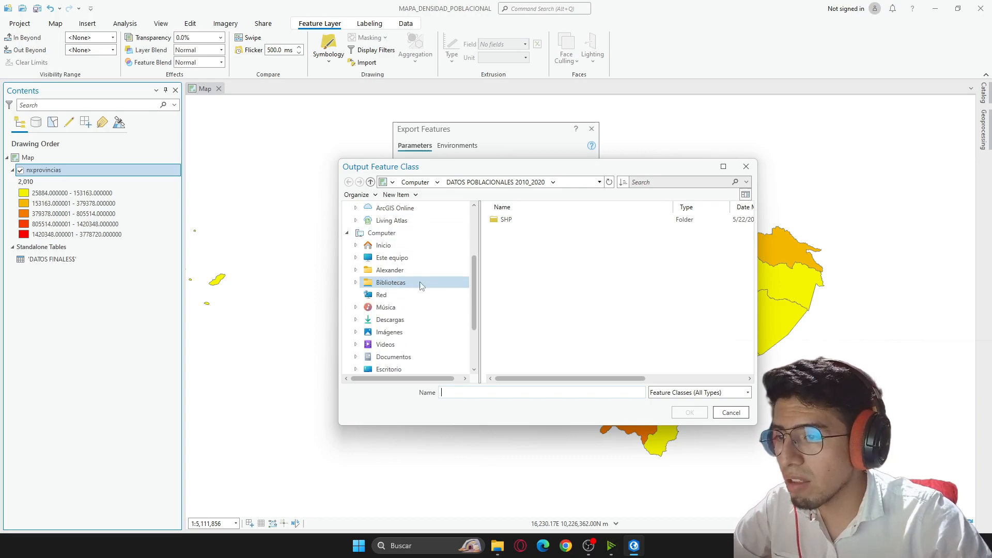
left_click(356, 270)
left_click(356, 270)
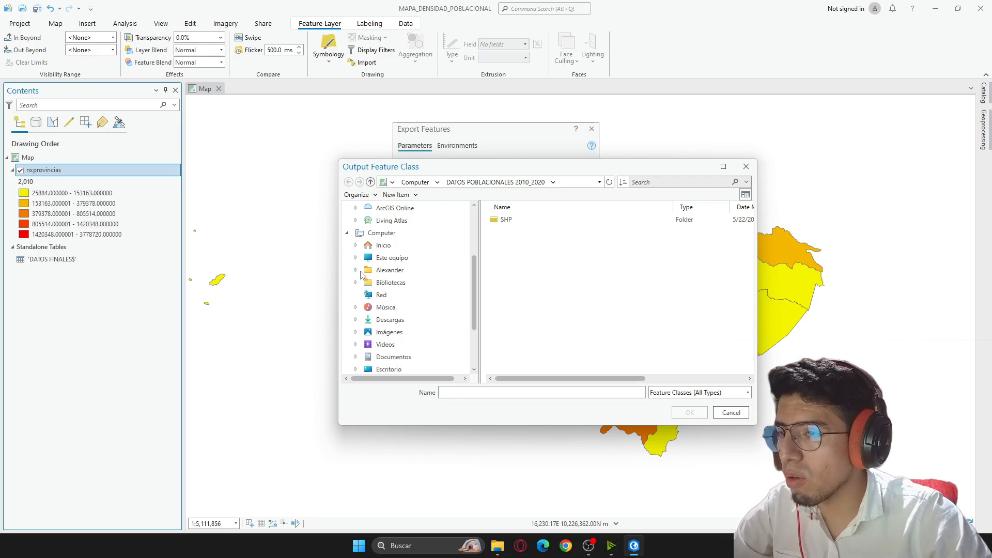
scroll(392, 336, "down", 2)
scroll(414, 341, "up", 2)
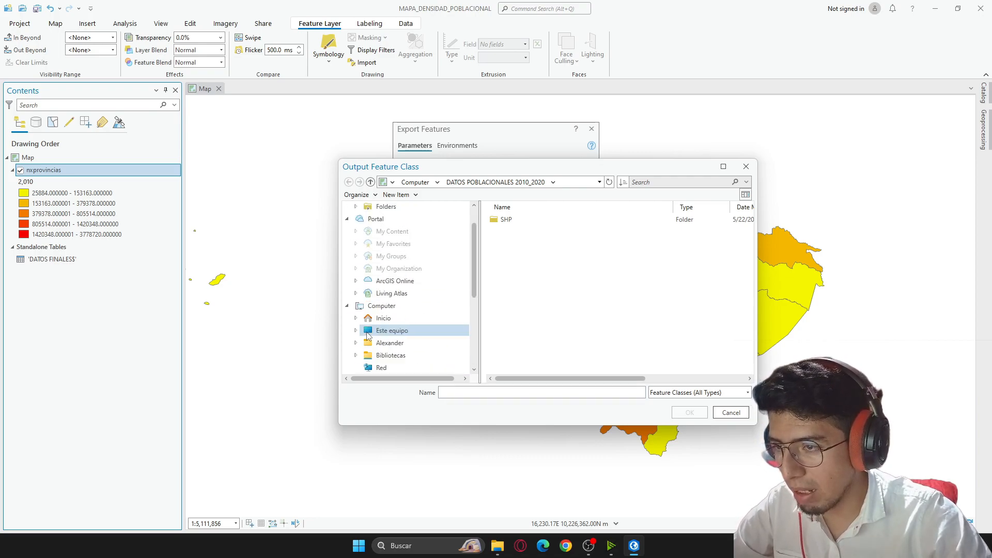
scroll(439, 351, "down", 2)
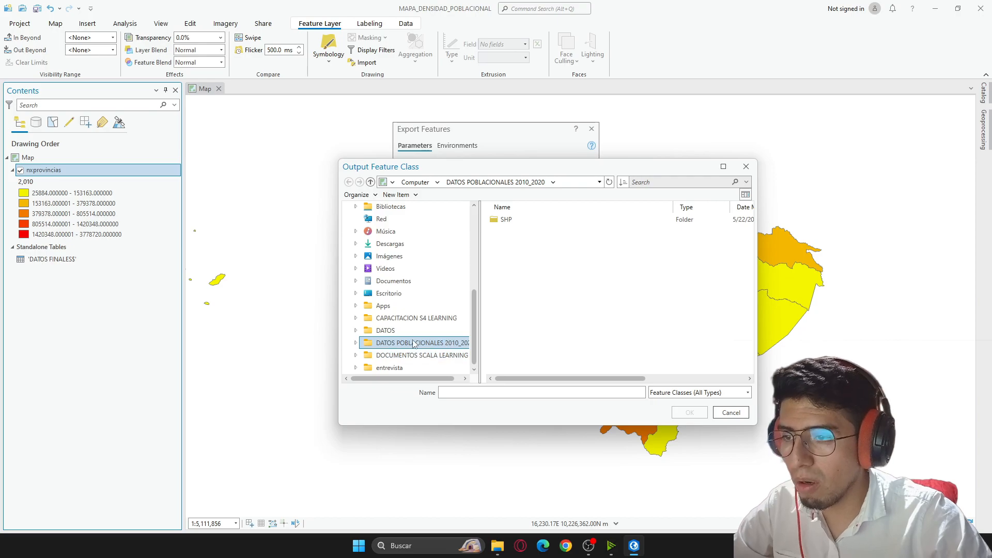
right_click(526, 270)
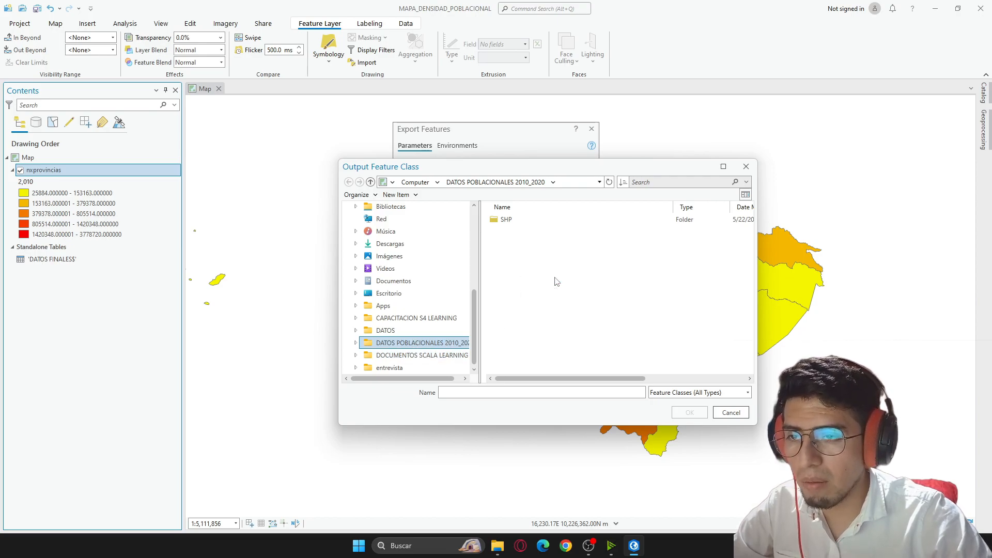
left_click(549, 275)
type("NE")
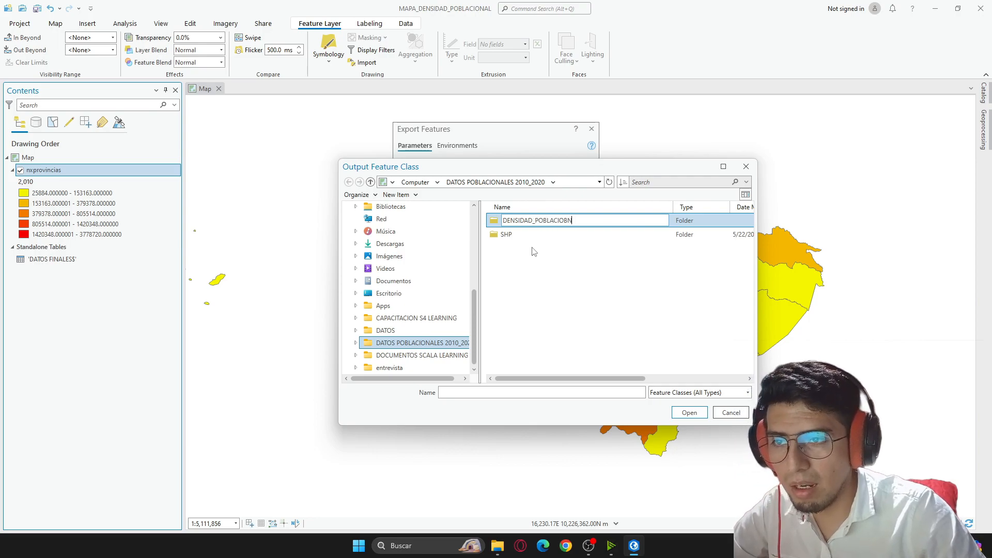
key("BackSpace")
key("BackSpace")
type("NAL")
key("Return")
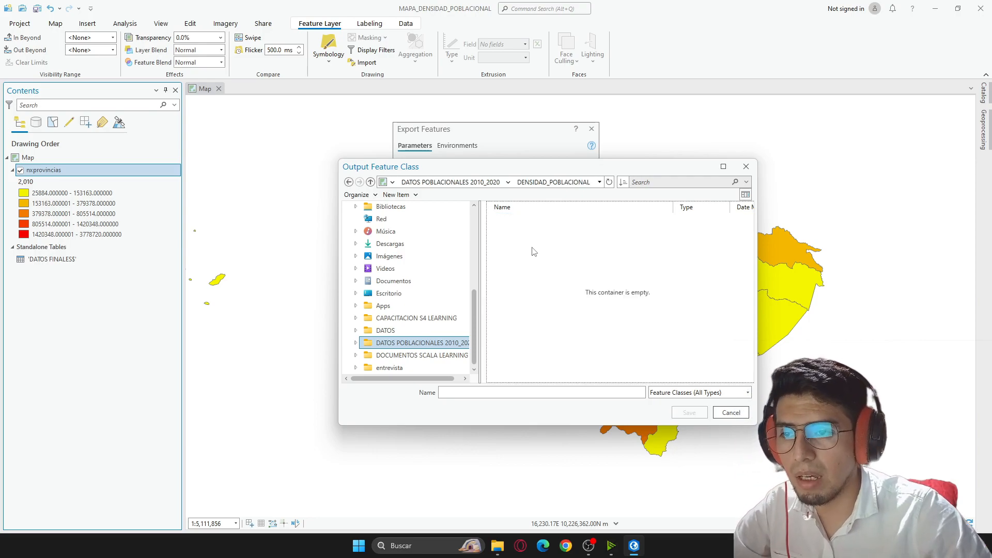
Set the output feature class to DENS_POBL.shp in the DENSIDAD_POBLACIONAL folder.
left_click(461, 392)
type("DENS_POBL.s")
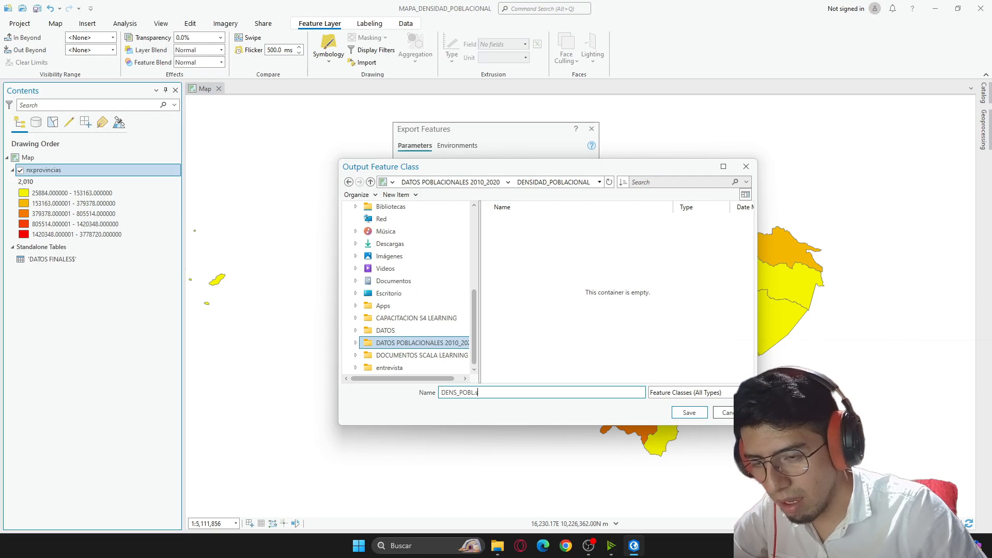
type("hp")
left_click(690, 413)
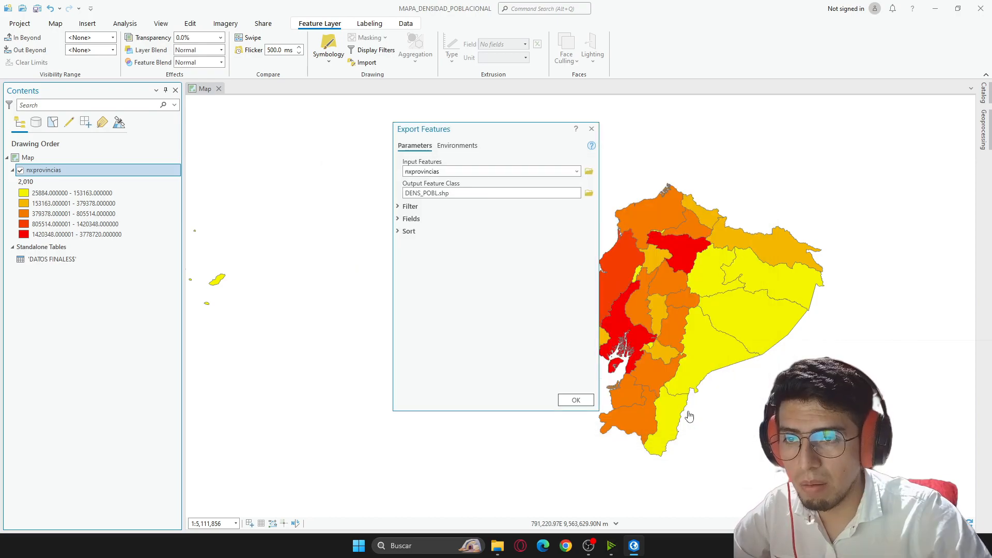
Run the feature export and open the attribute table of the DENS_POBL layer.
left_click(576, 402)
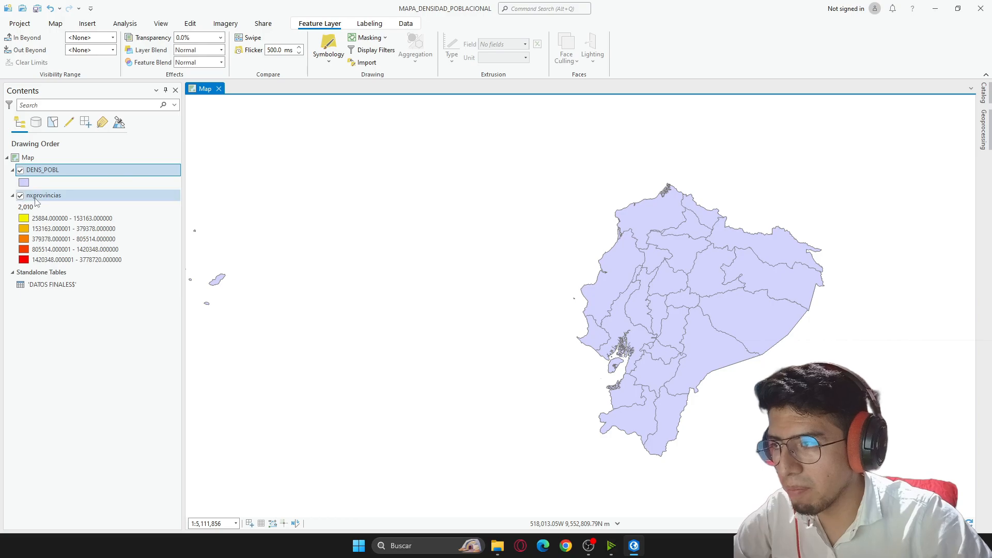
right_click(57, 170)
left_click(95, 215)
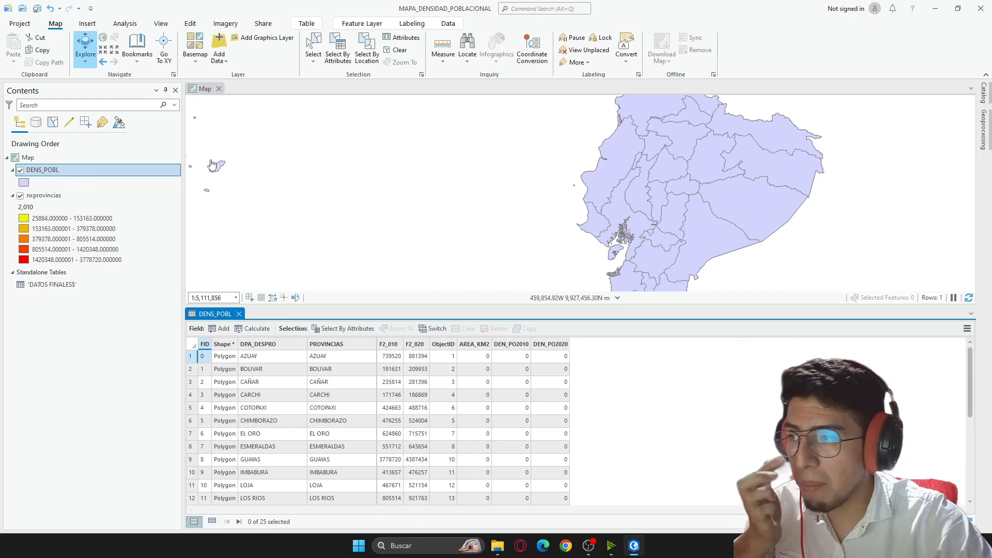
Compare the population field names in the DENS_POBL and nxprovincias attribute tables, and close the nxprovincias table.
left_click(83, 198)
right_click(61, 199)
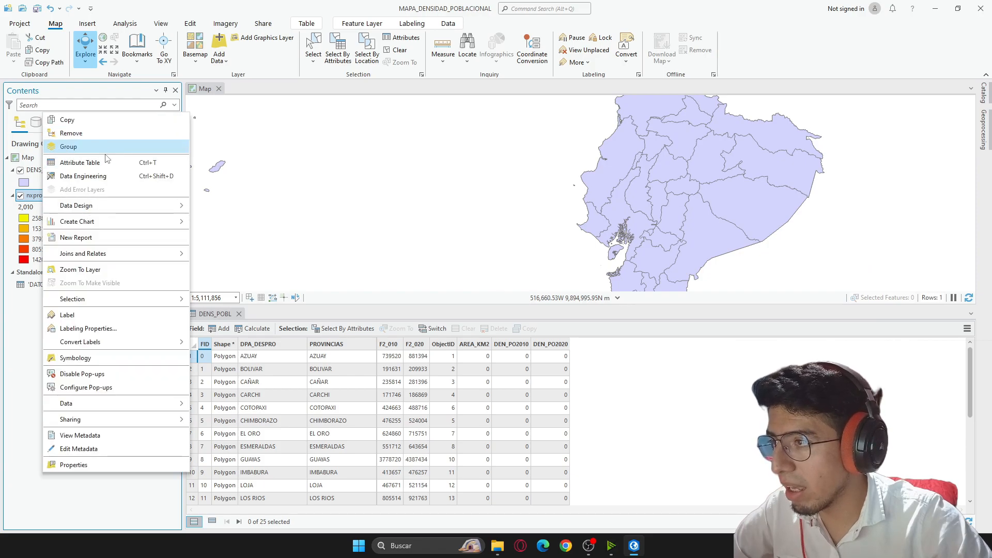
left_click(41, 201)
right_click(41, 201)
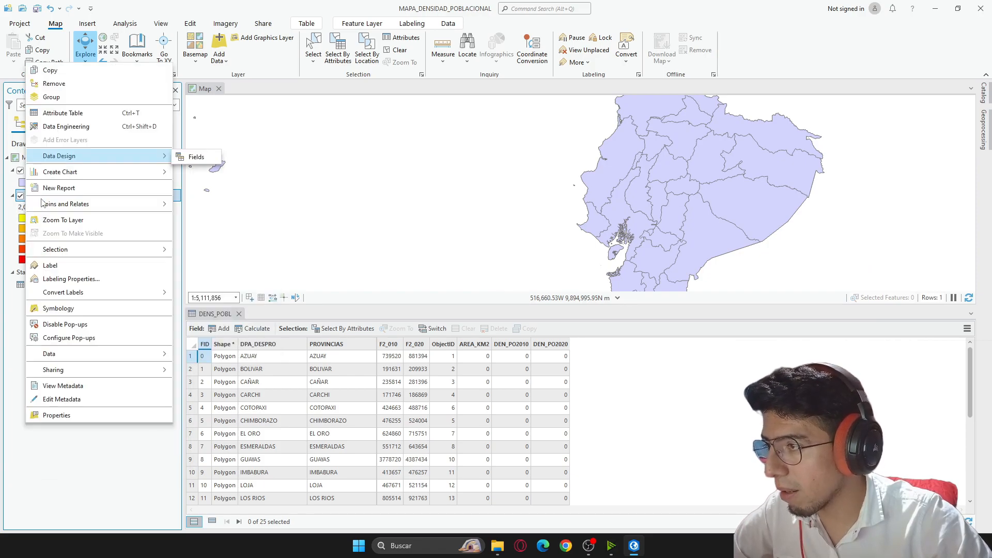
left_click(84, 113)
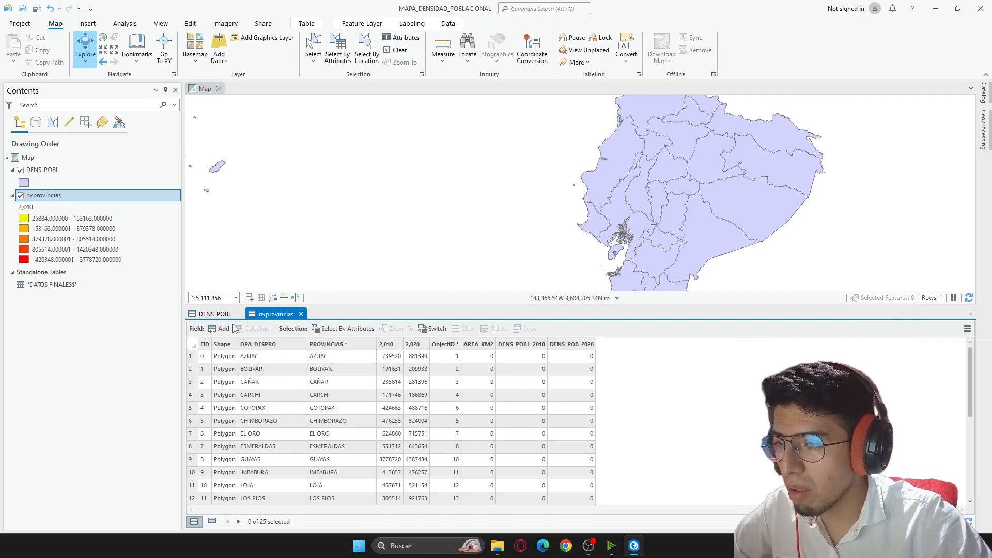
left_click(212, 315)
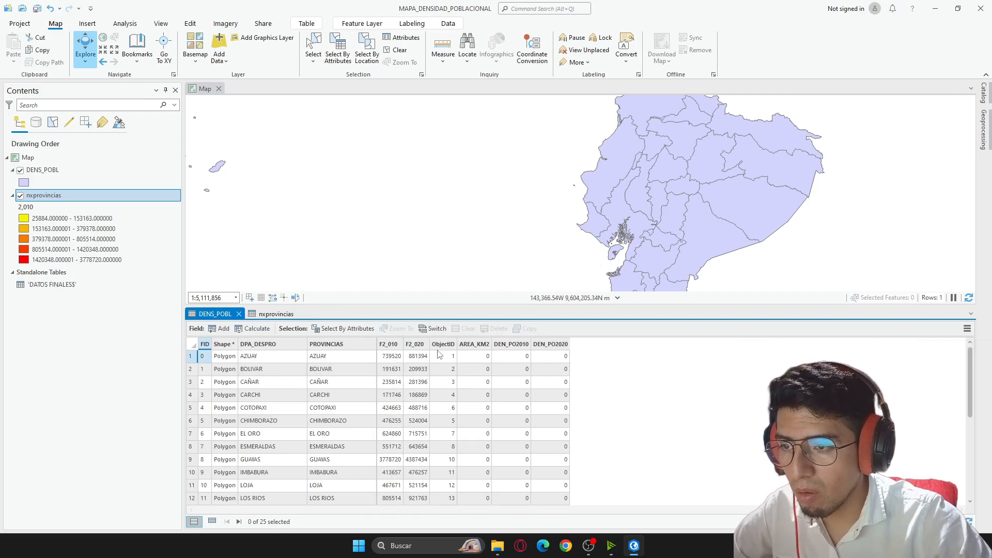
left_click(392, 347)
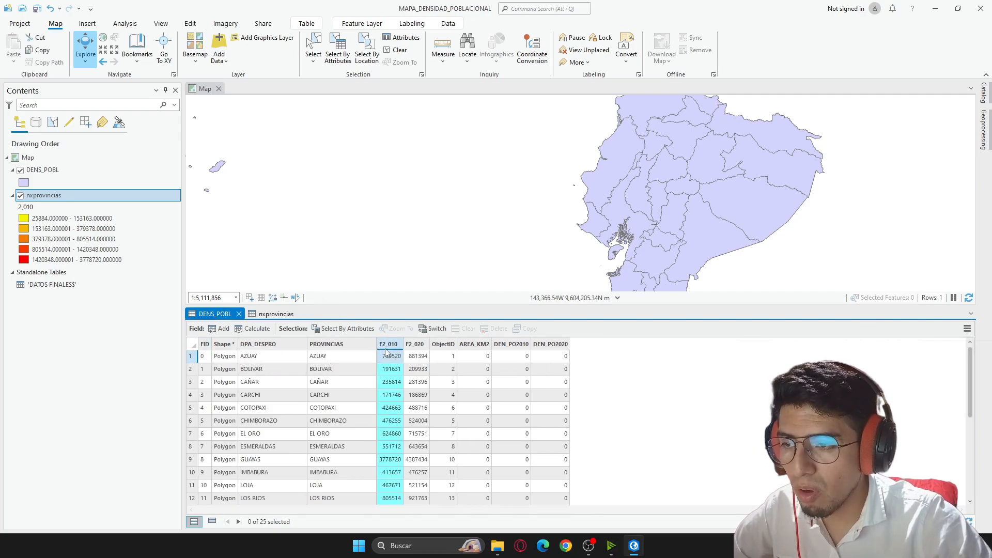
left_click(415, 345)
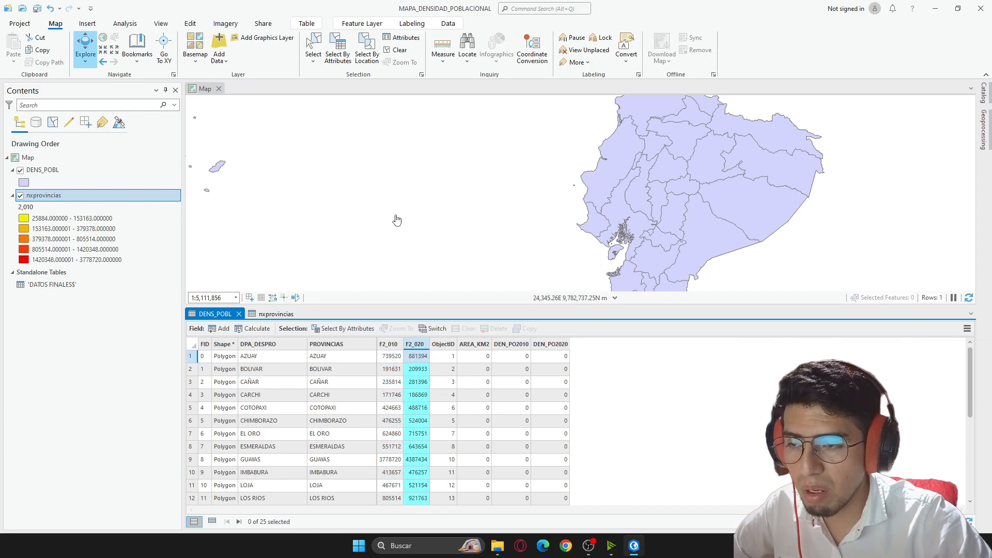
left_click(269, 317)
left_click(224, 315)
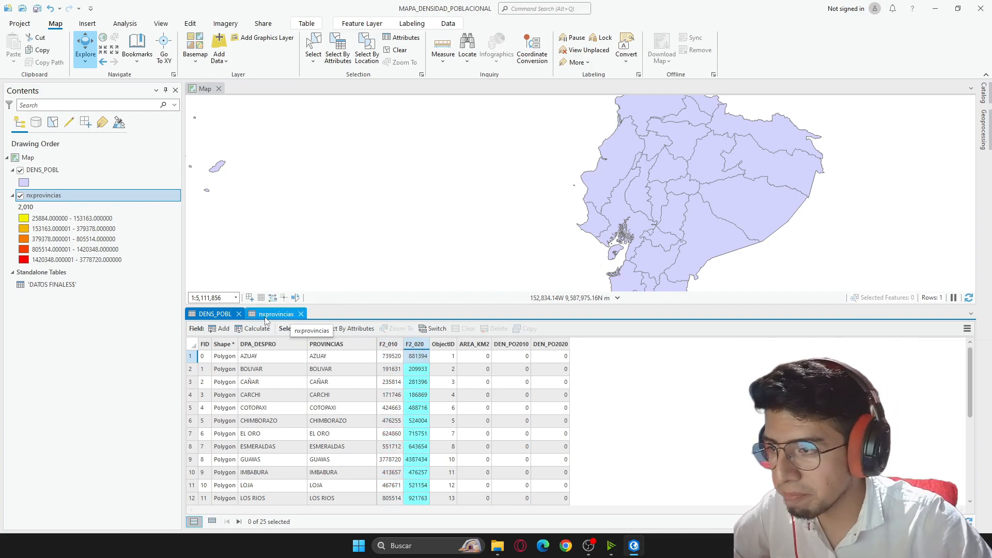
left_click(301, 314)
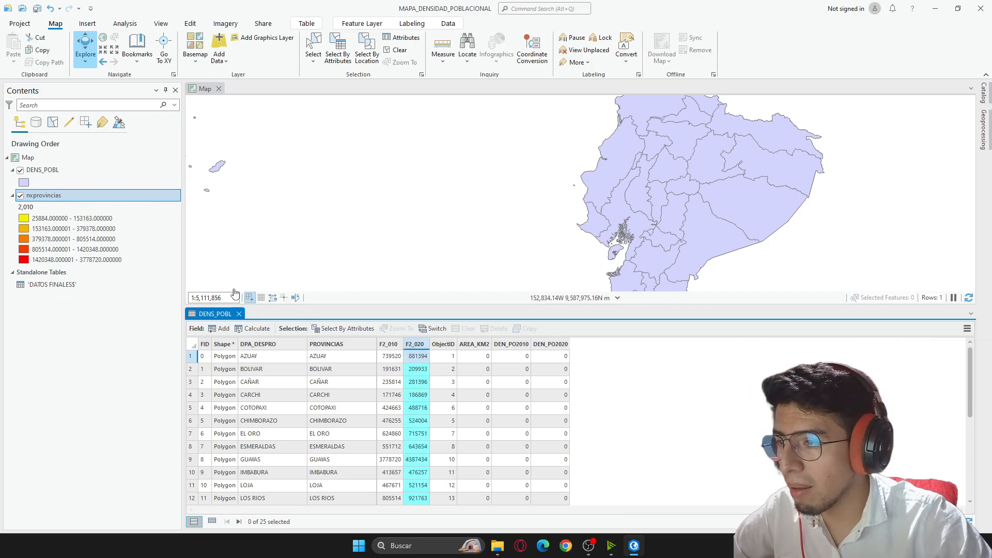
Hide the nxprovincias layer on the map and collapse its legend.
right_click(57, 196)
key("Escape")
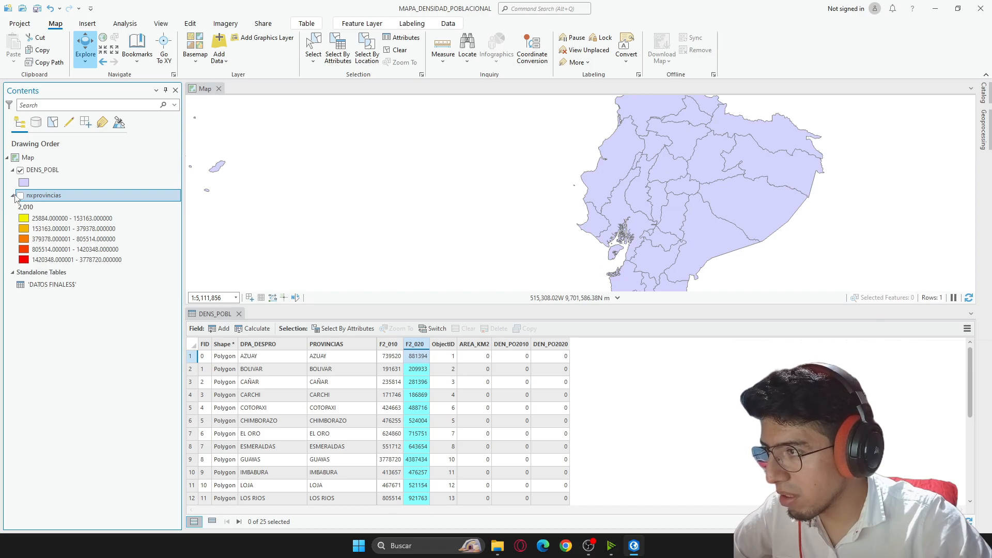
left_click(13, 196)
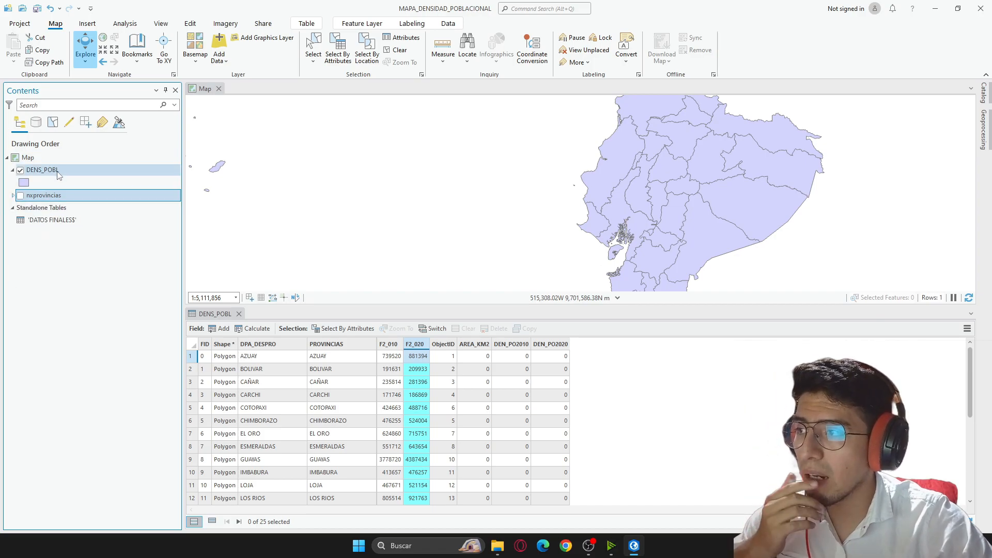
left_click(682, 408)
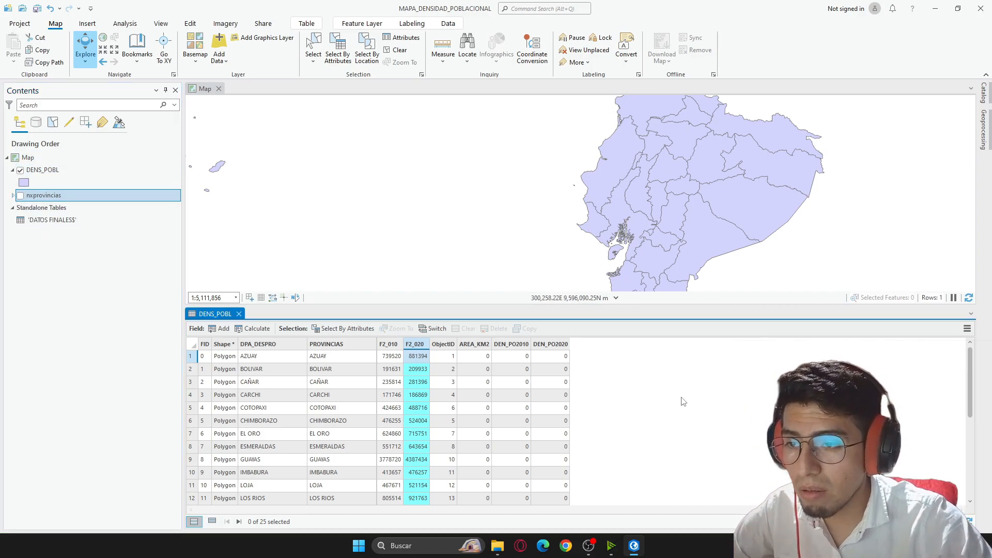
left_click(486, 196)
Calculate the AREA_KM2 field of DENS_POBL as Area in Square Kilometers, using the DENS_POBL coordinate system, WGS_1984_UTM_Zone_17S.
left_click(482, 346)
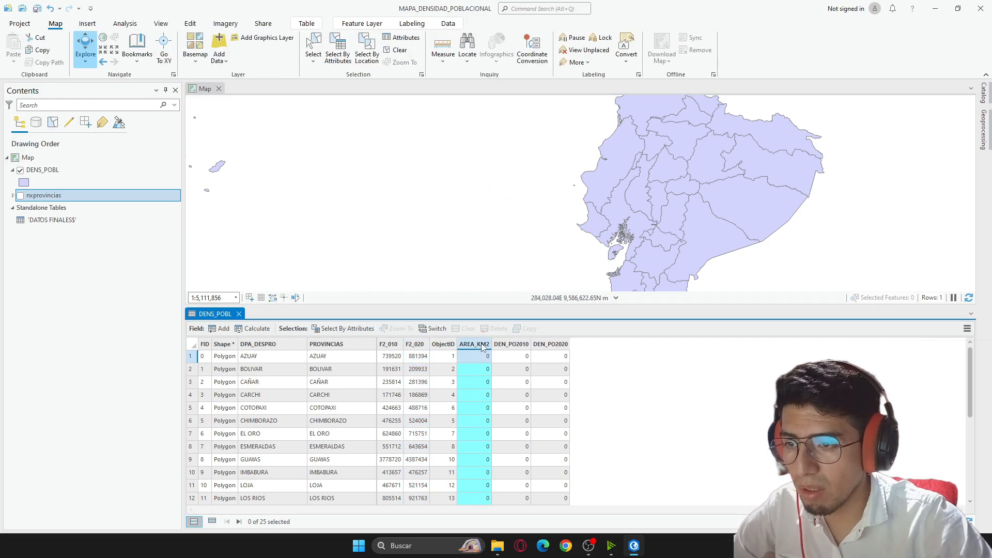
right_click(482, 347)
left_click(533, 356)
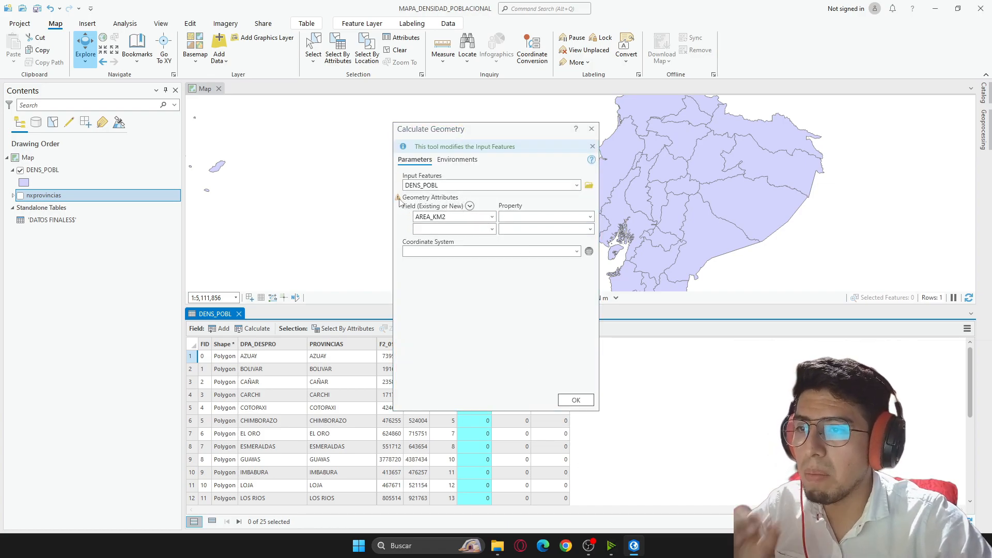
mouse_move(400, 202)
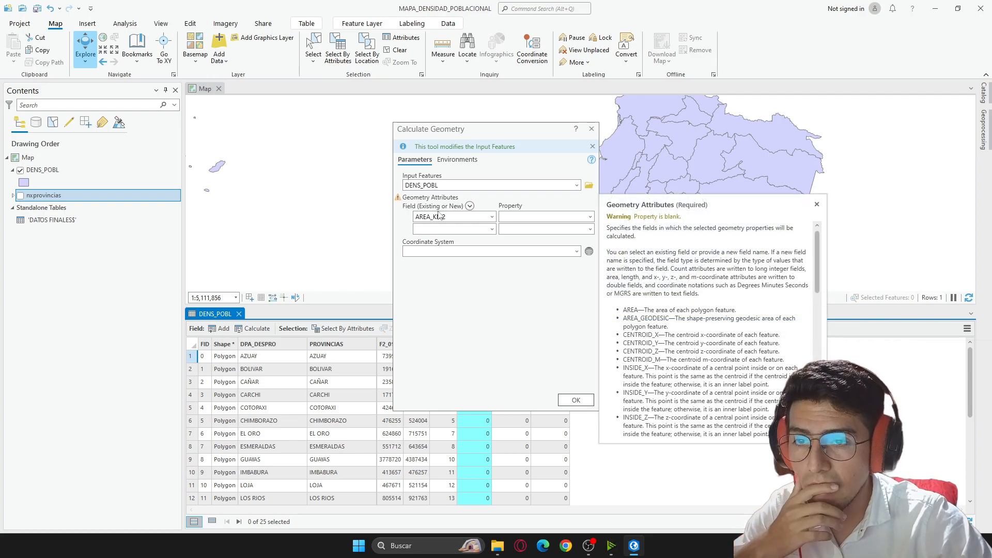
left_click(590, 217)
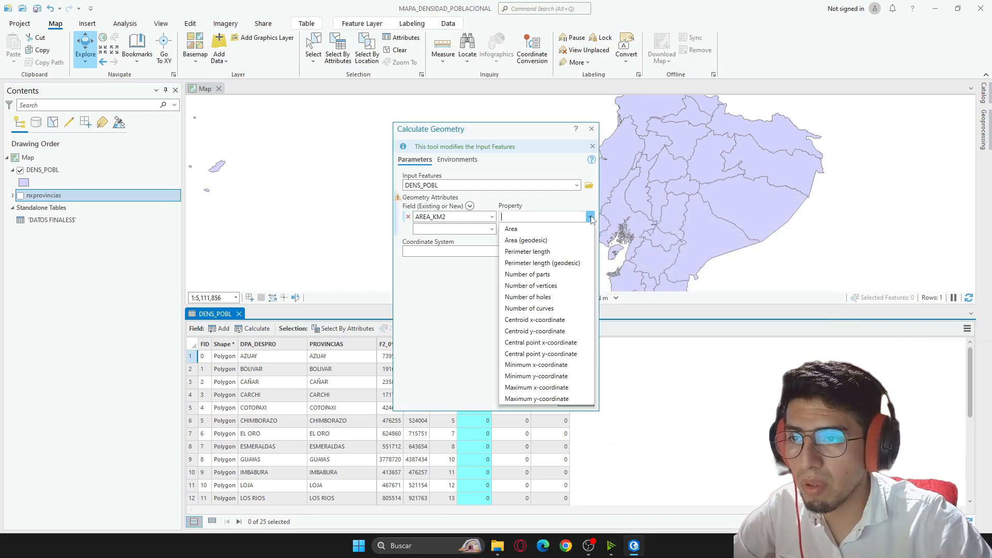
left_click(575, 229)
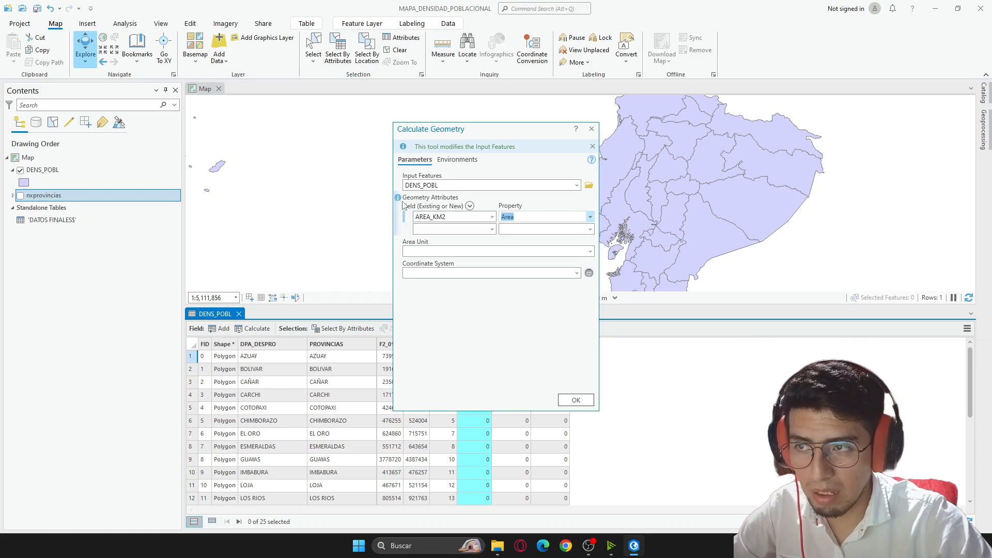
left_click(590, 251)
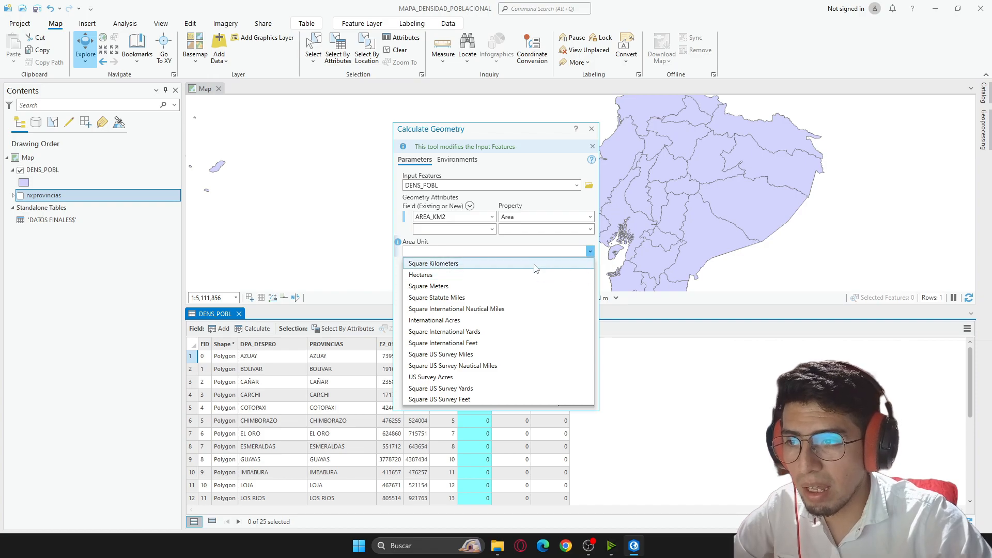
left_click(419, 264)
left_click(577, 274)
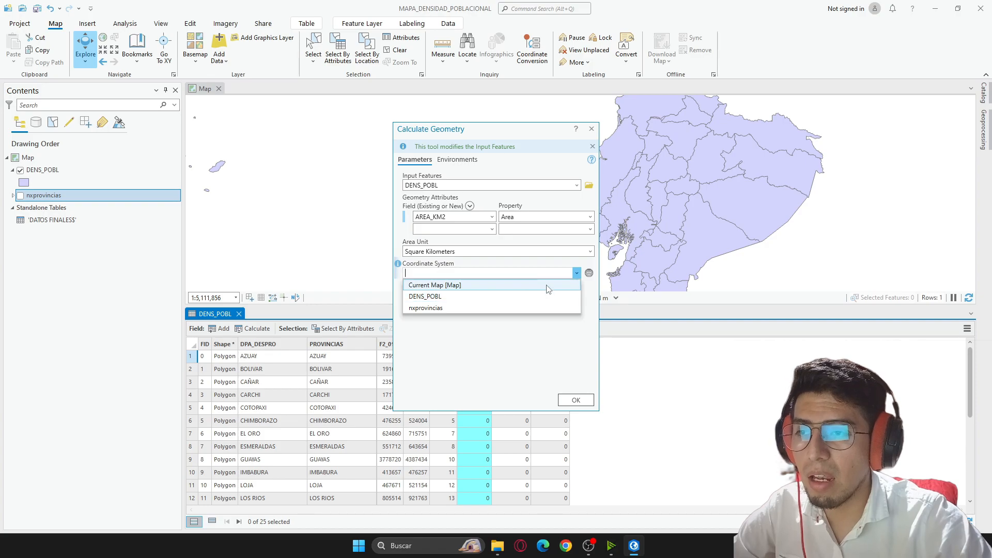
left_click(425, 296)
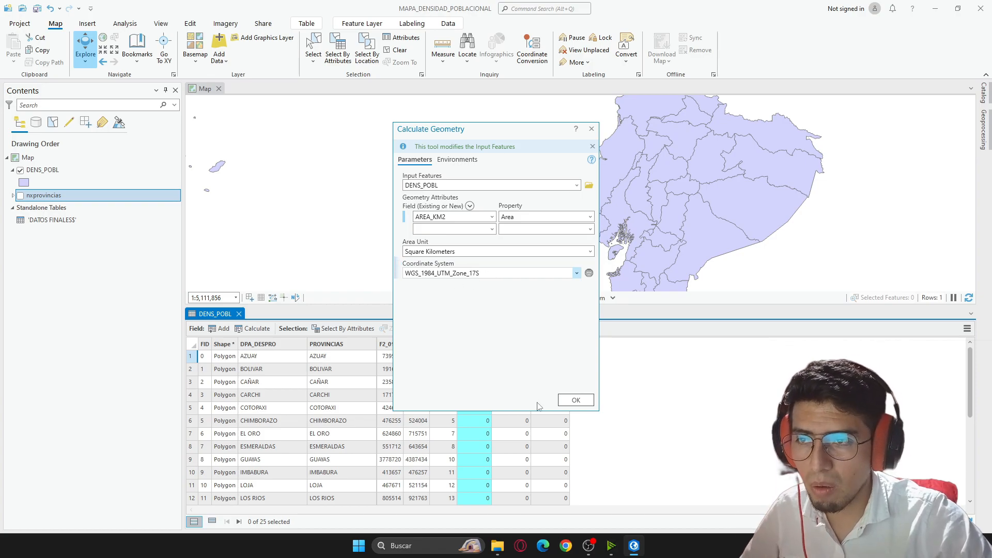
left_click(575, 401)
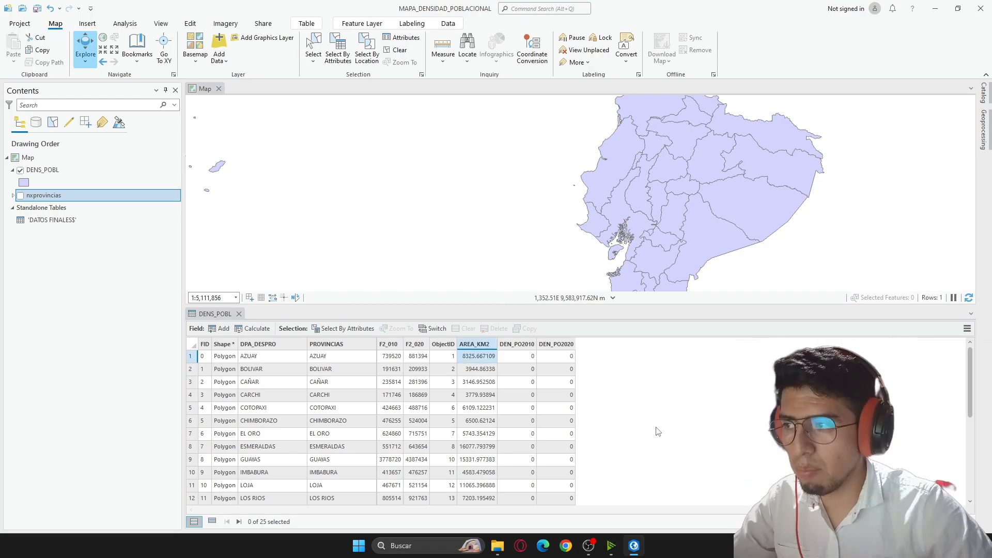
Remove the nxprovincias layer from the map.
left_click(20, 195)
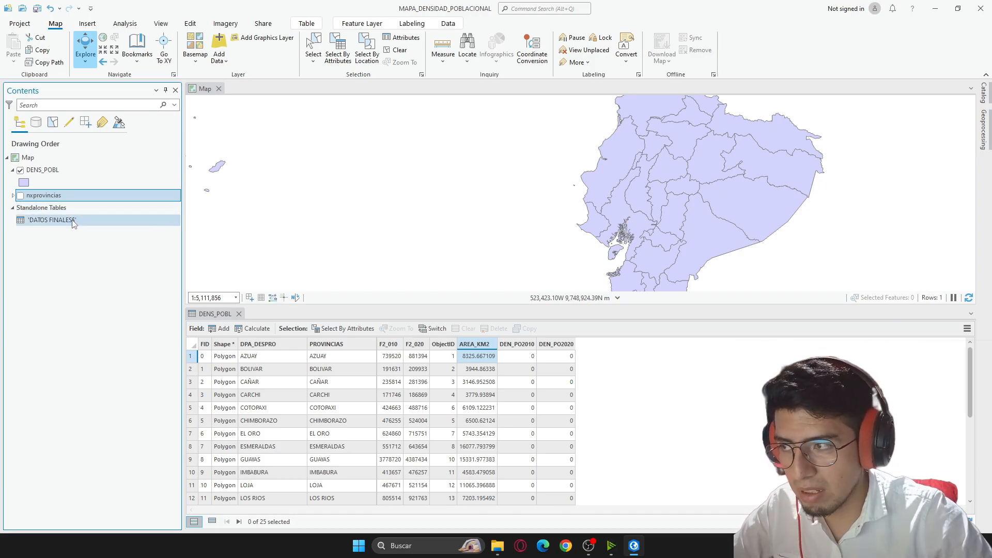
right_click(42, 200)
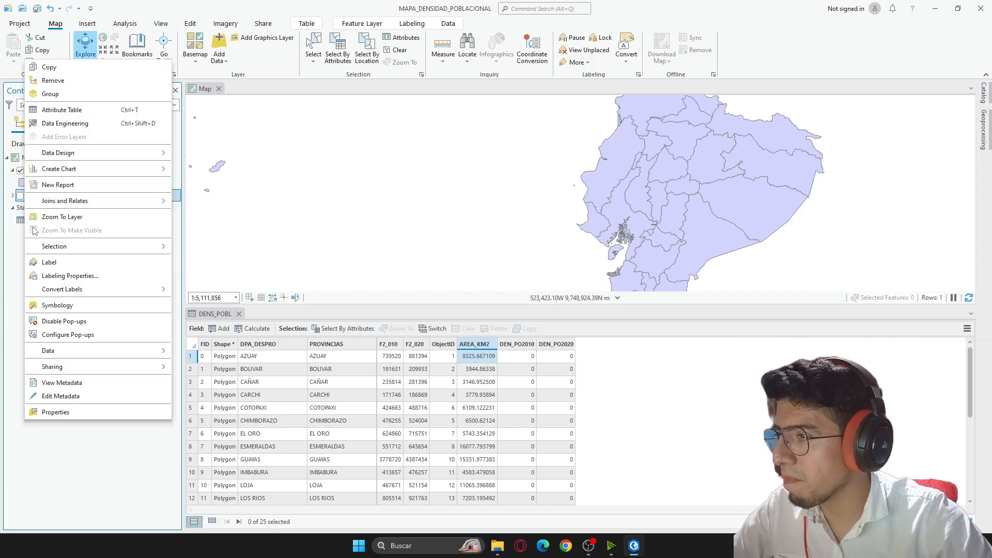
left_click(6, 302)
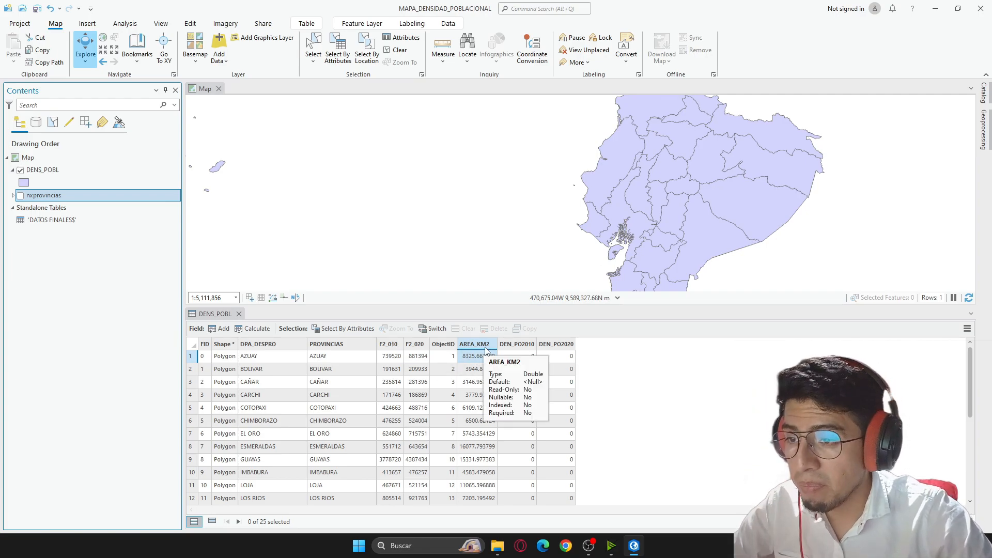
left_click(475, 344)
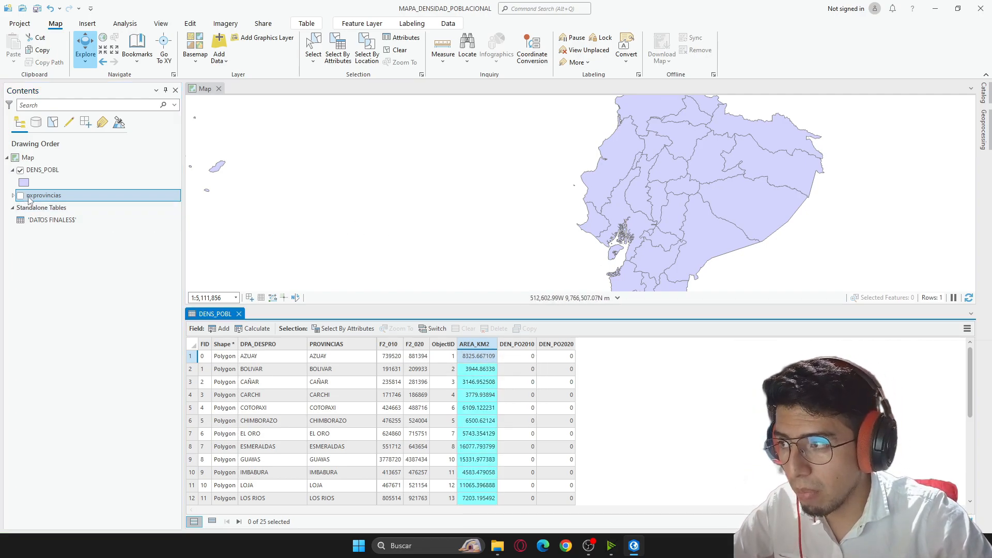
right_click(28, 201)
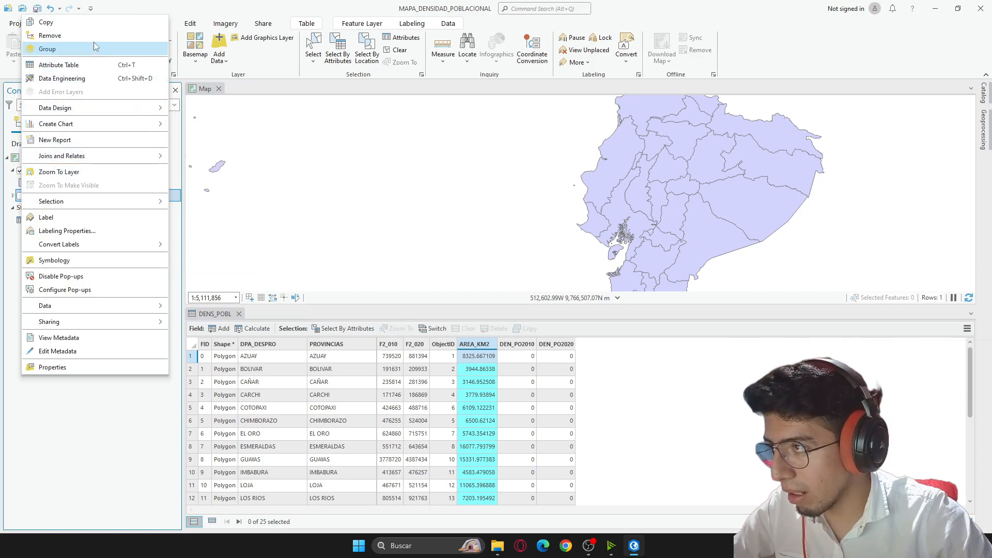
left_click(1, 347)
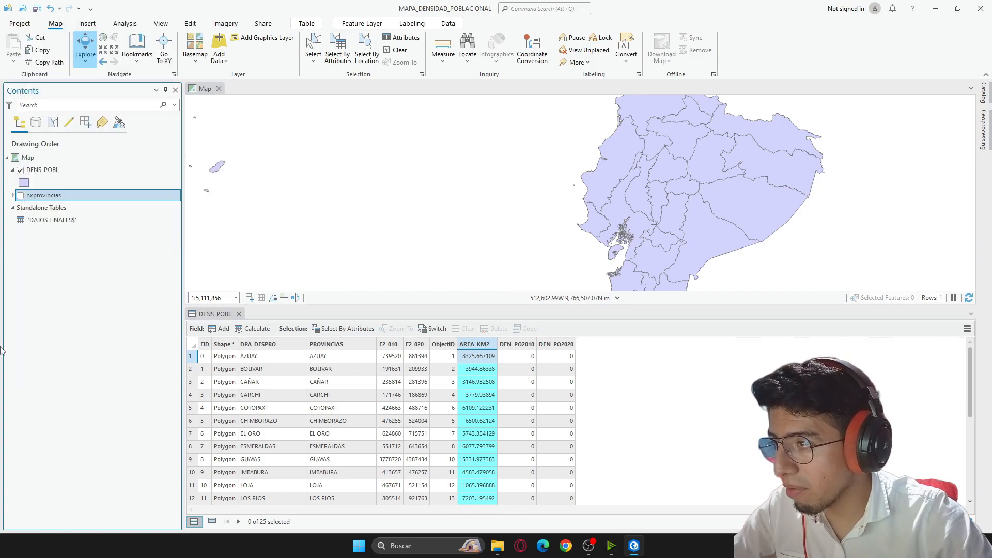
right_click(37, 201)
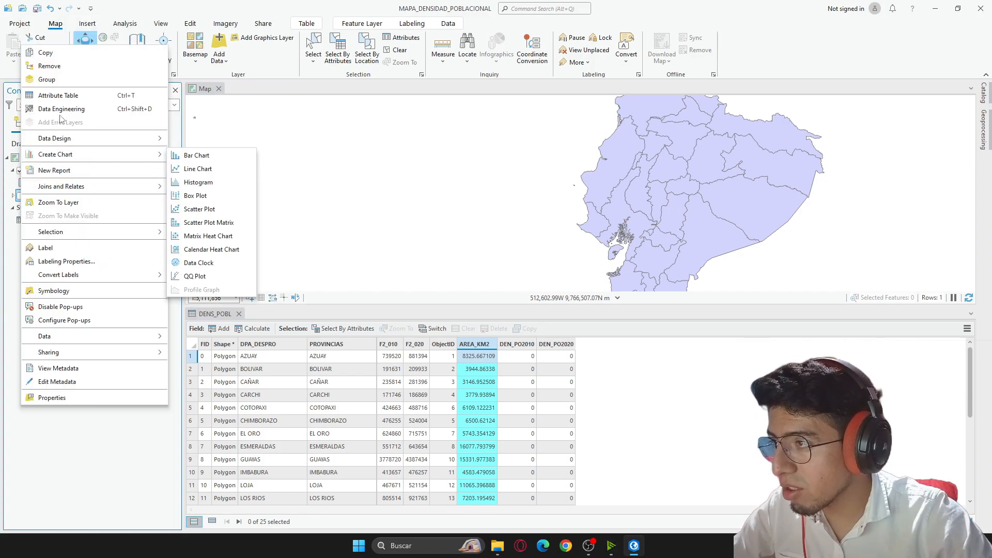
left_click(60, 64)
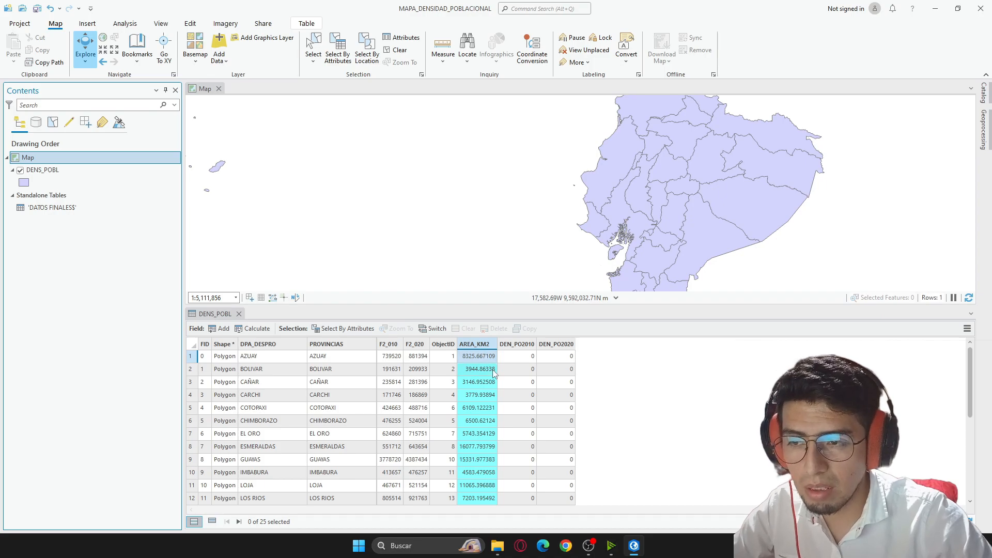
Review the AREA_KM2 values for all provinces and the DEN_PO2010 and F2_010 columns in the DENS_POBL table.
scroll(490, 393, "down", 4)
scroll(486, 452, "down", 2)
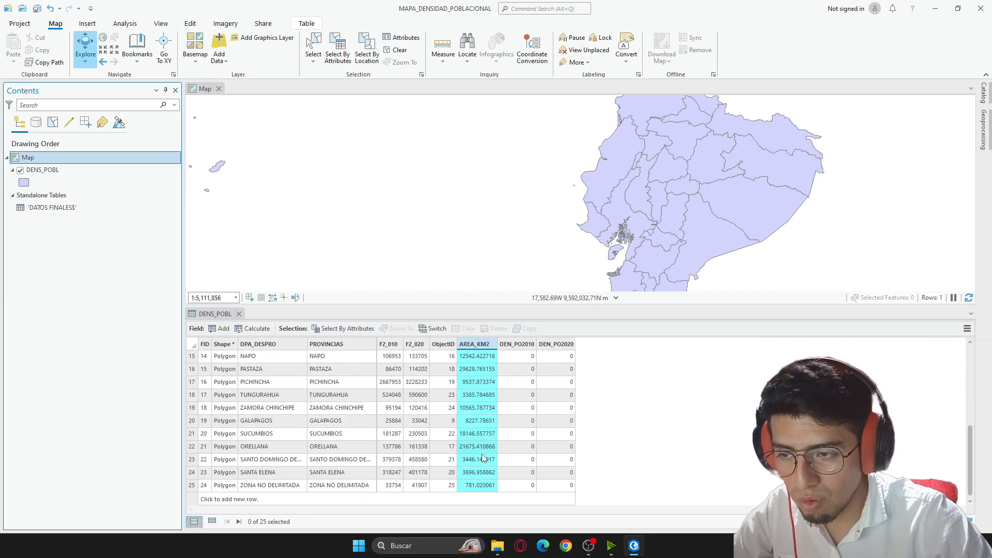
scroll(481, 453, "up", 5)
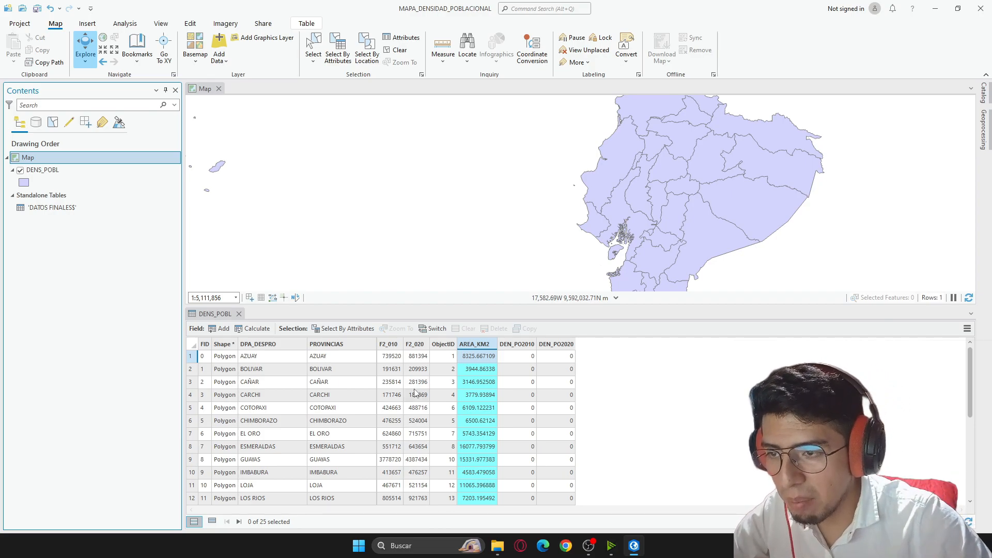
left_click(533, 346)
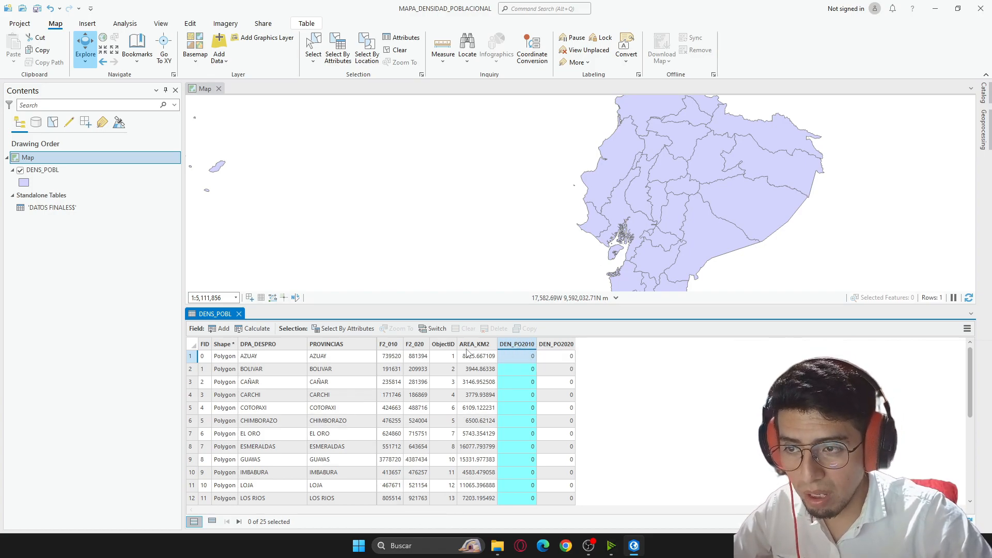
left_click(399, 346)
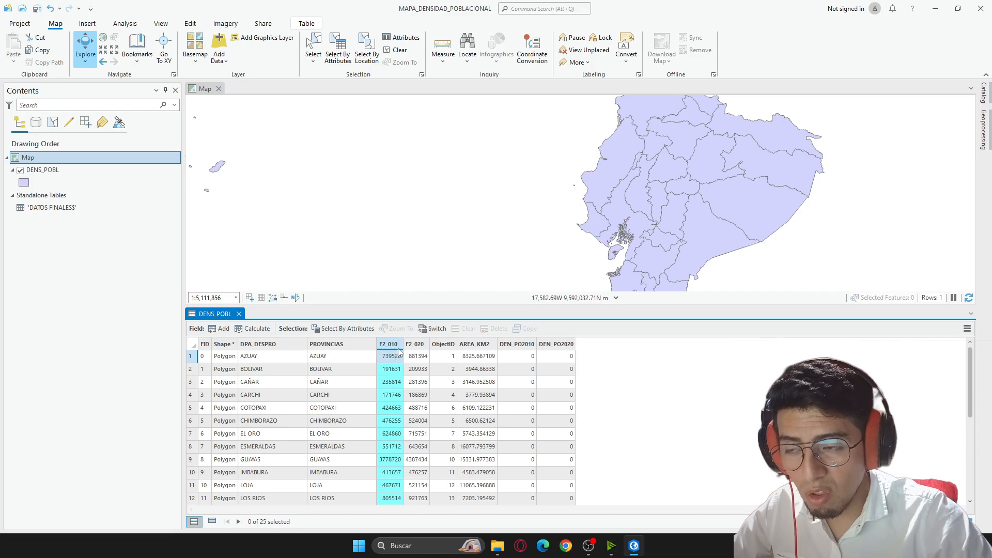
left_click(485, 345)
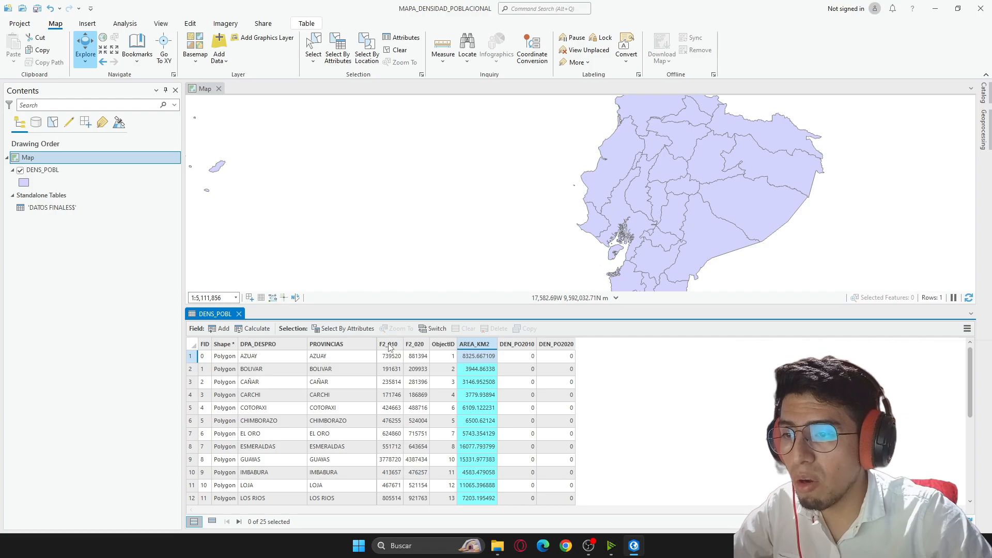
Start a Calculate Field operation for the DEN_PO2010 field of DENS_POBL, ready for entering its expression.
right_click(523, 349)
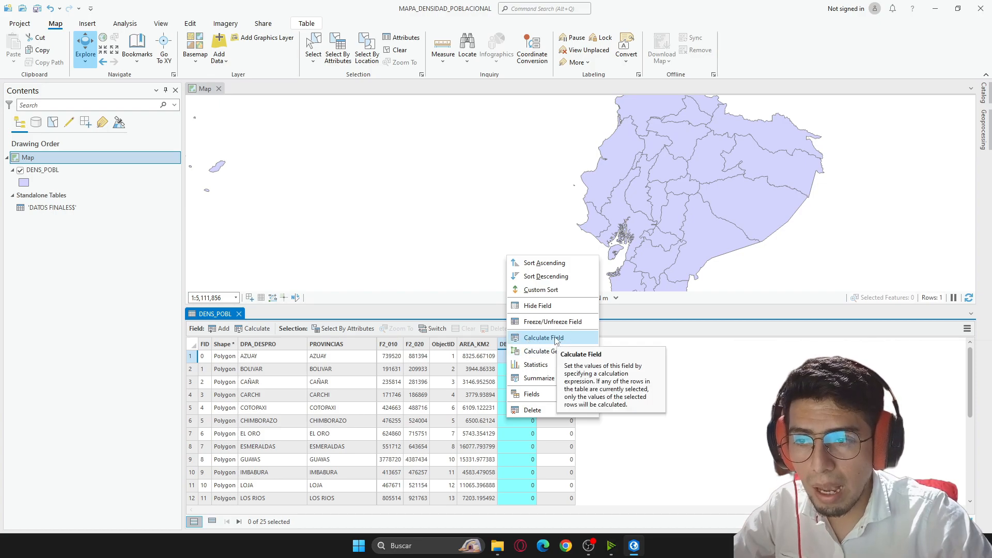
left_click(543, 338)
left_click_drag(513, 130, 664, 110)
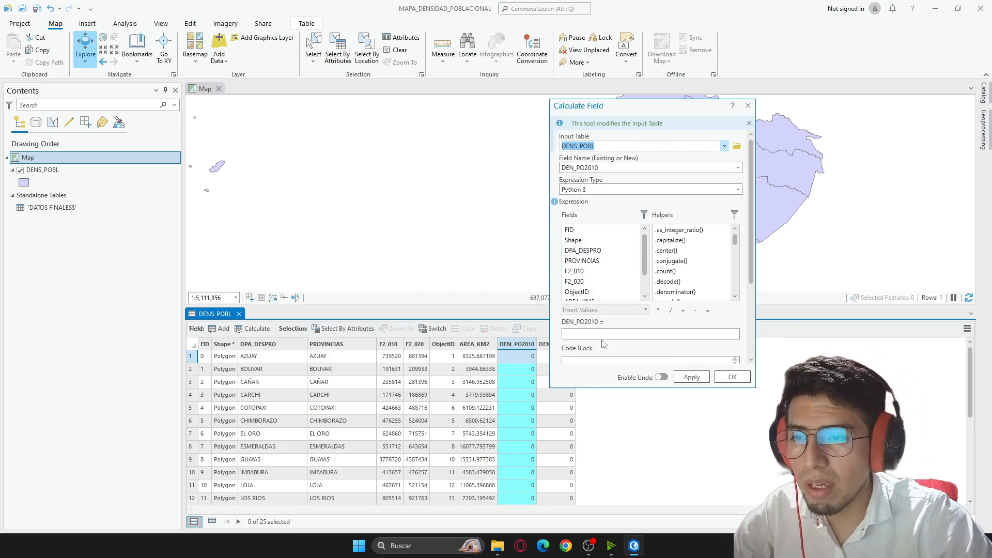
scroll(749, 294, "down", 2)
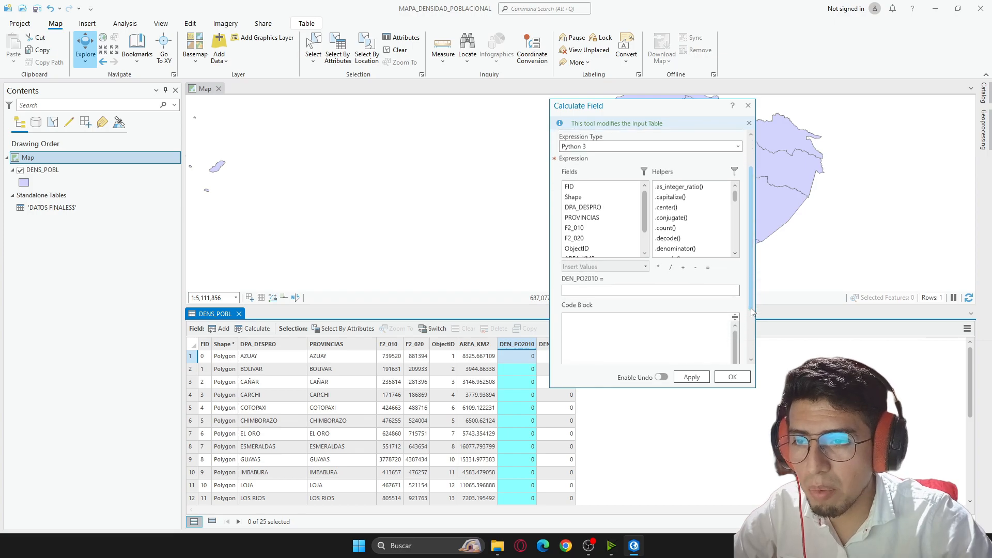
left_click(610, 291)
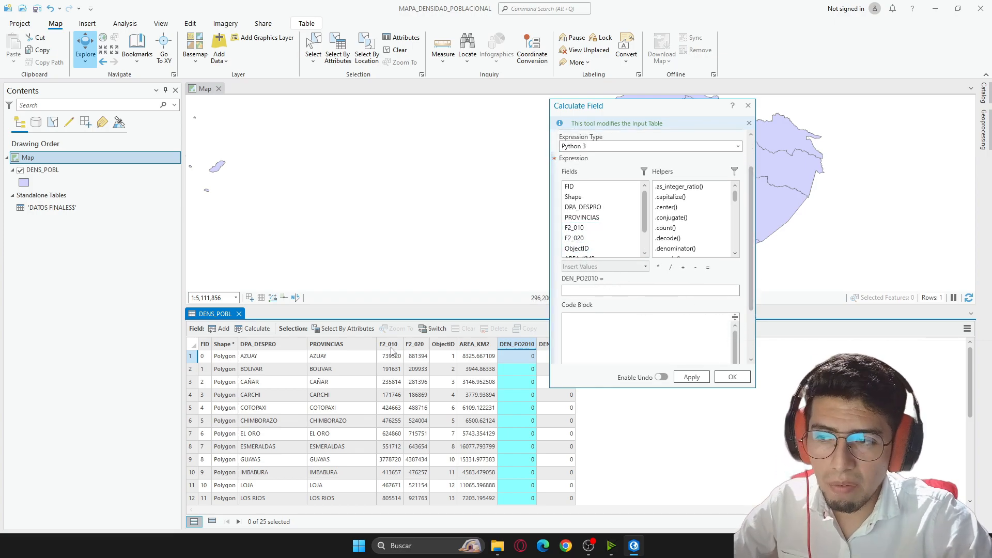
double_click(594, 228)
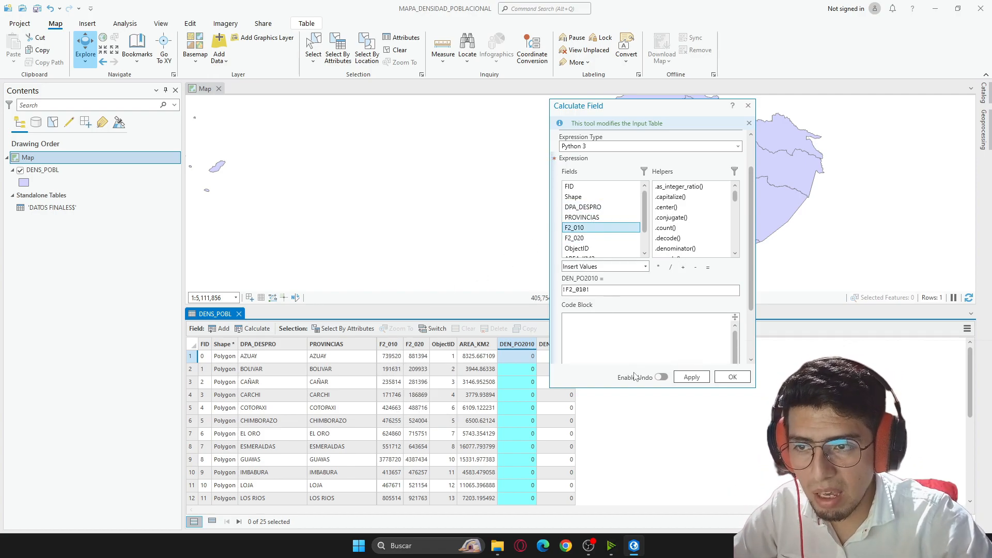
double_click(671, 267)
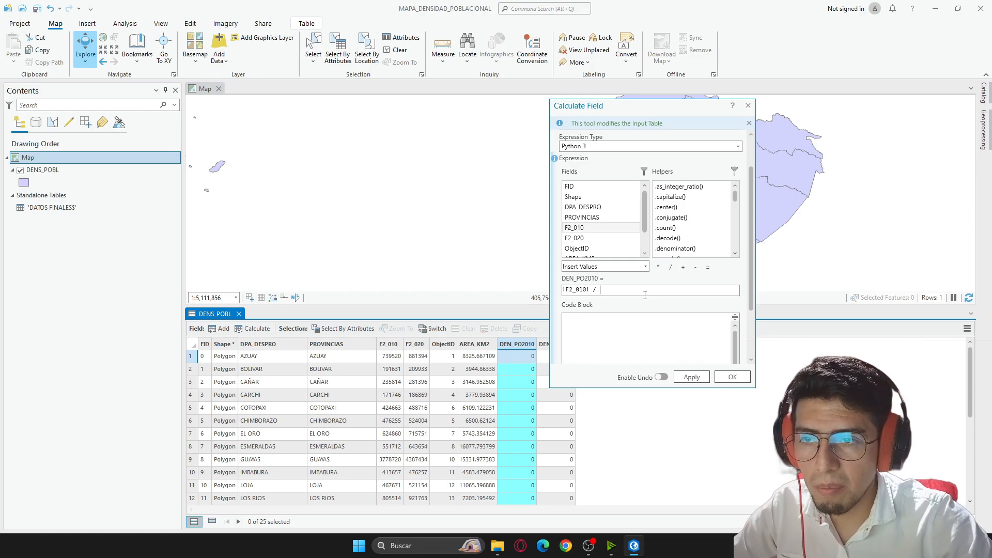
left_click_drag(645, 223, 648, 253)
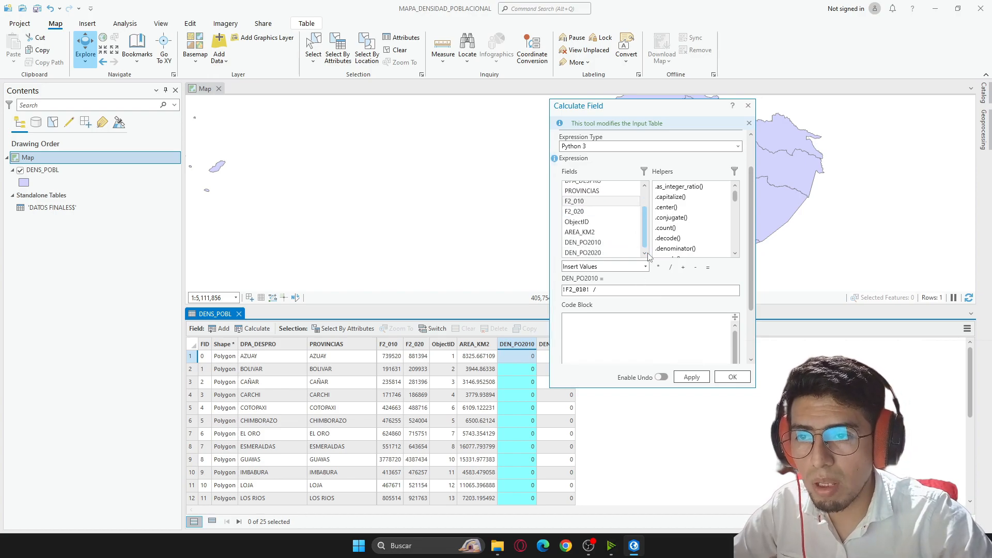
double_click(589, 233)
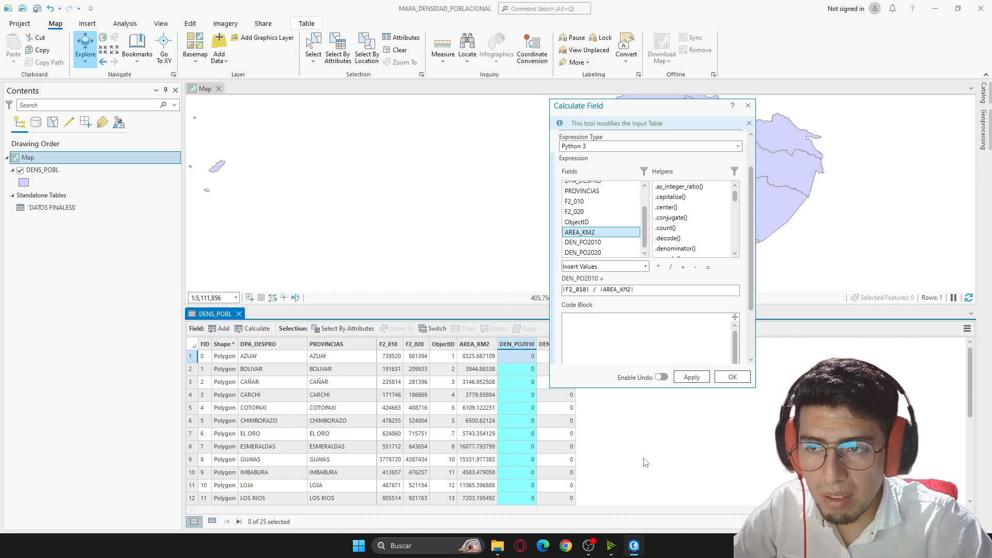
left_click_drag(678, 290, 563, 290)
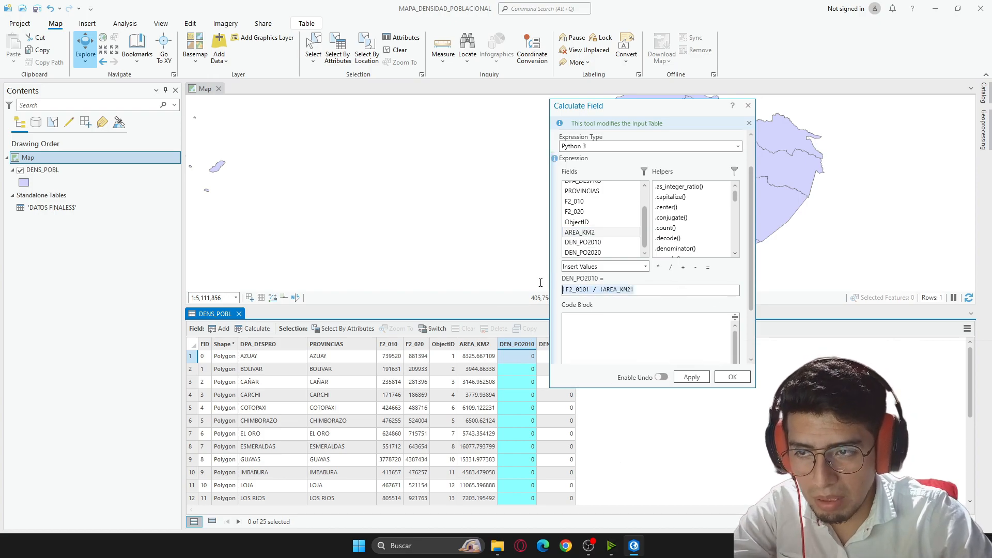
key("BackSpace")
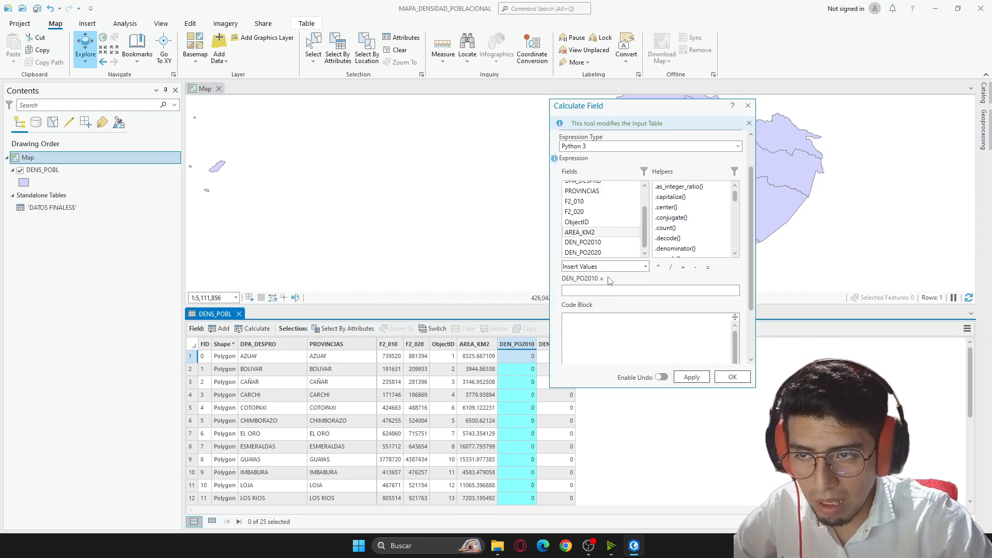
Calculate the DEN_PO2010 field with the Python 3 expression !F2_010! / !AREA_KM2!
scroll(620, 237, "up", 2)
left_click(576, 227)
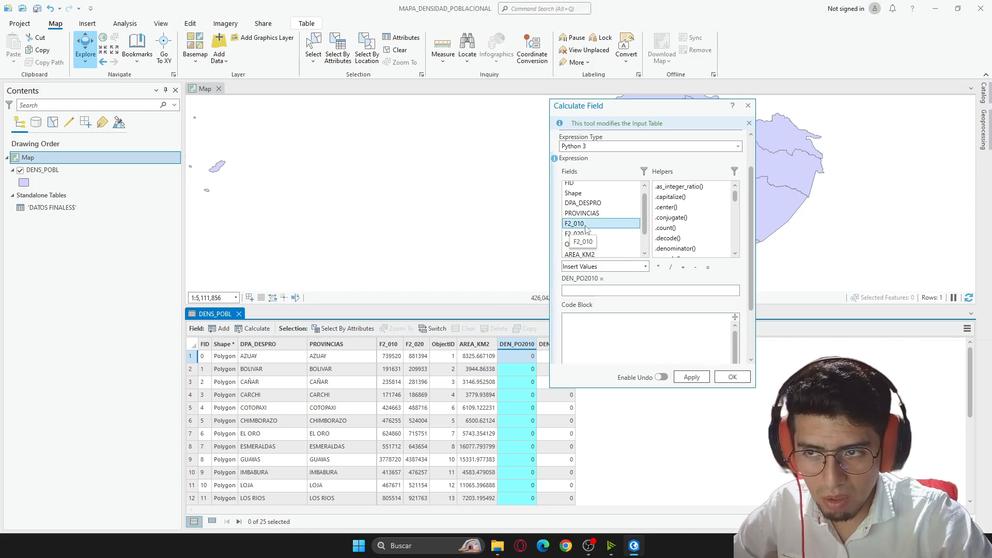
double_click(586, 229)
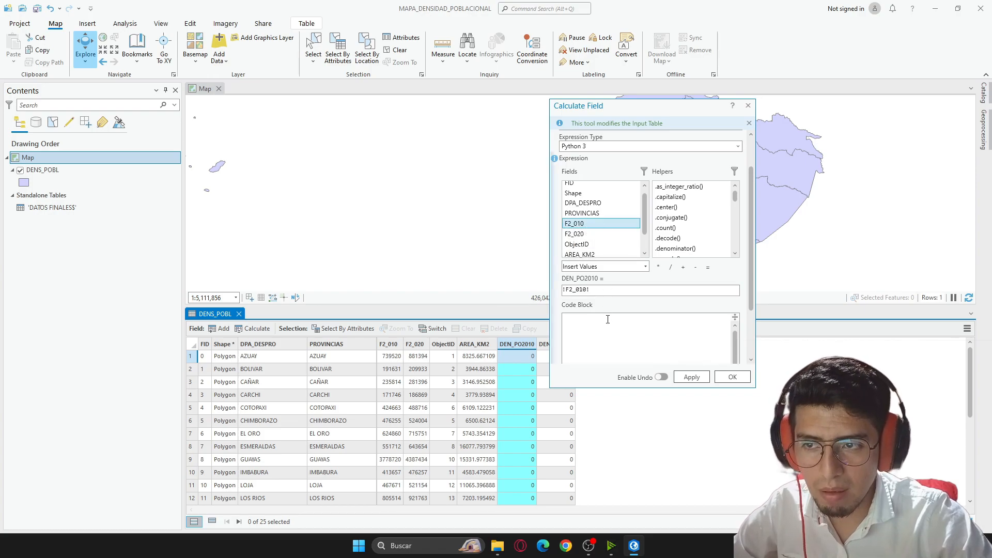
double_click(671, 267)
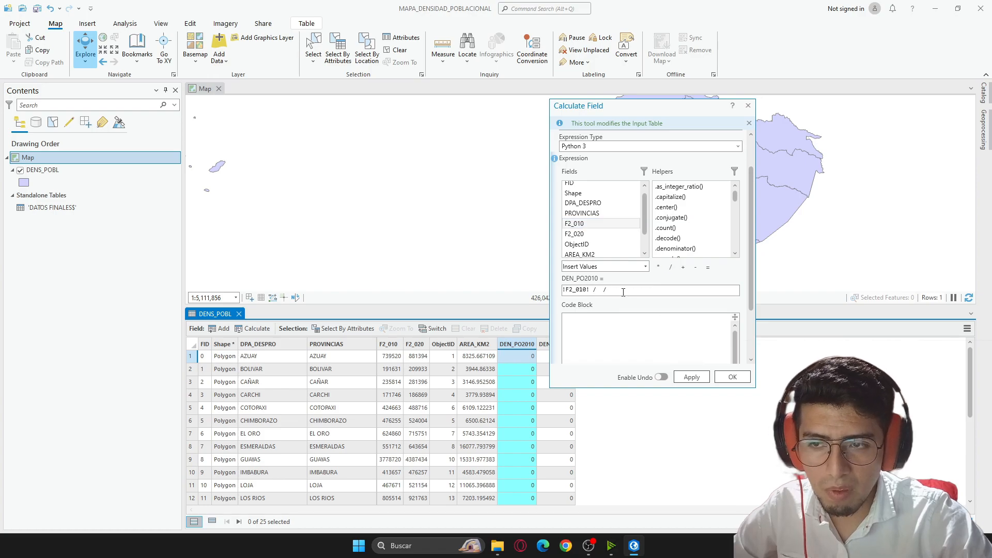
key("BackSpace")
key("BackSpace")
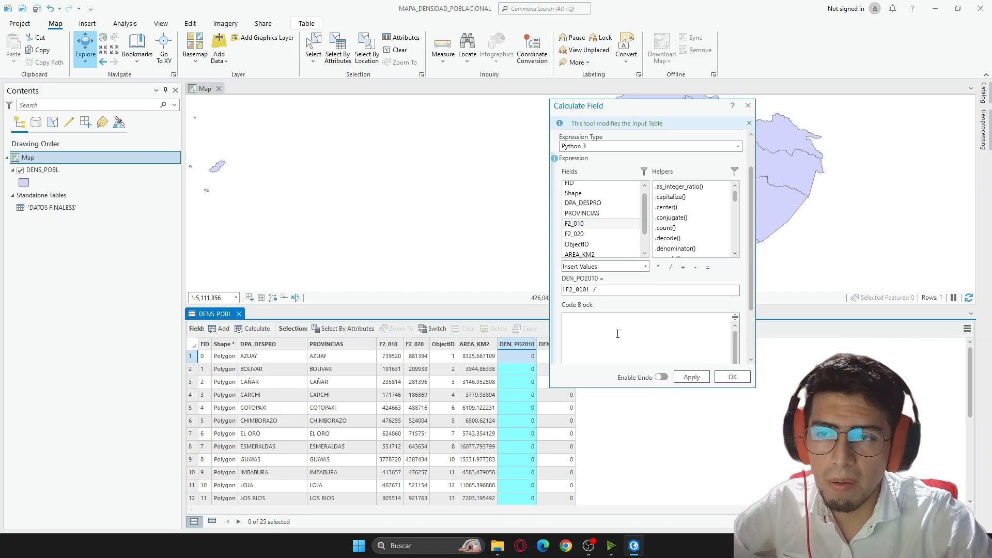
scroll(625, 239, "down", 2)
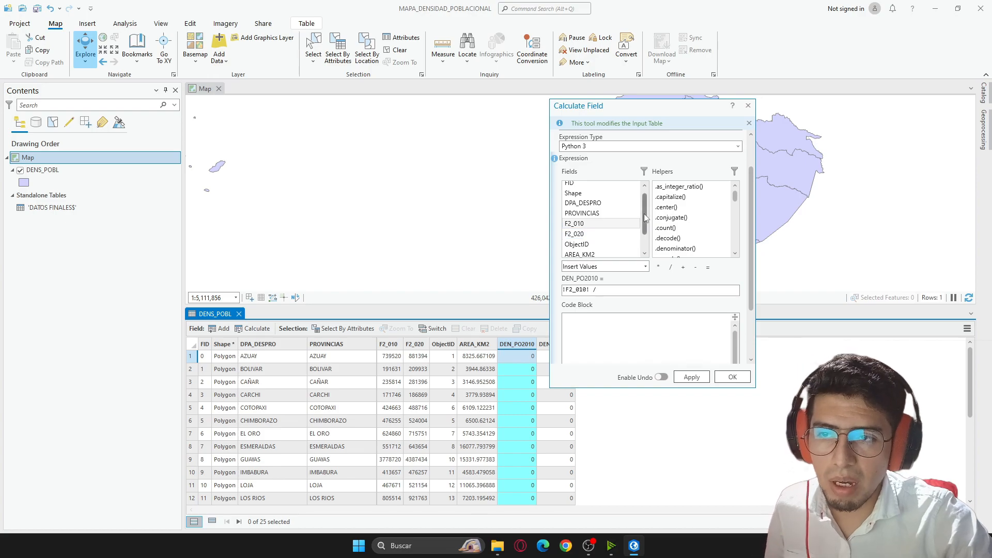
double_click(604, 234)
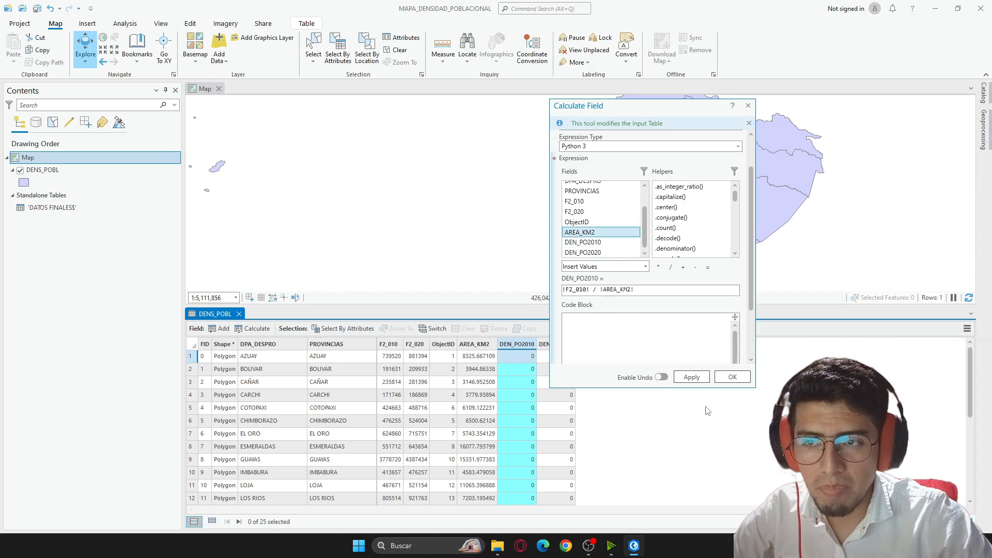
left_click(693, 377)
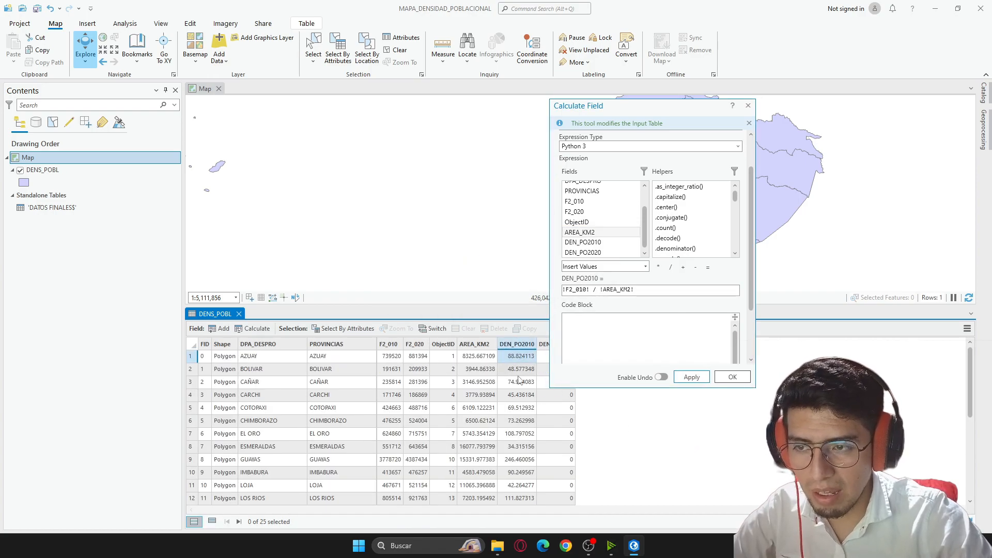
left_click(740, 381)
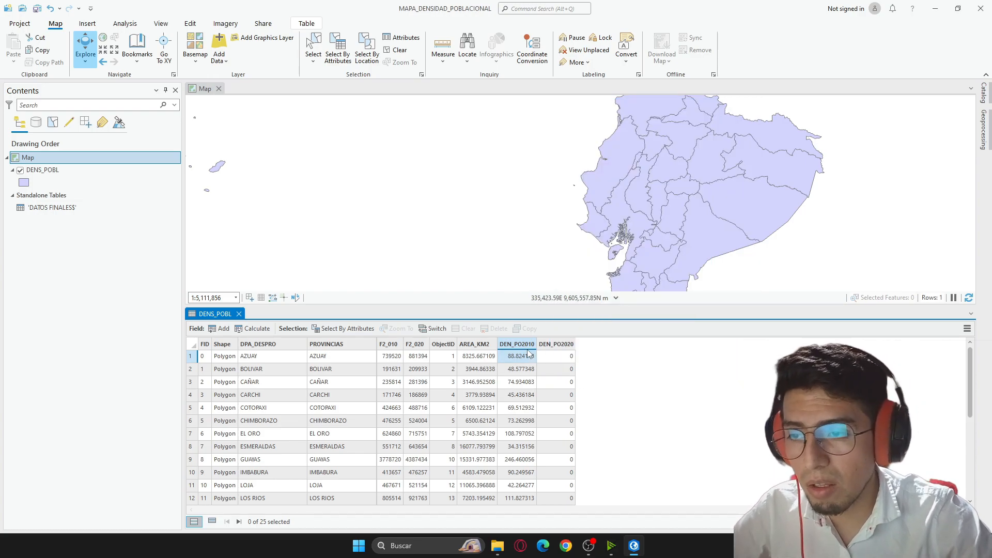
Calculate the DEN_PO2020 field of DENS_POBL, replacing the existing expression with !F2_020! / !AREA_KM2!
left_click(557, 345)
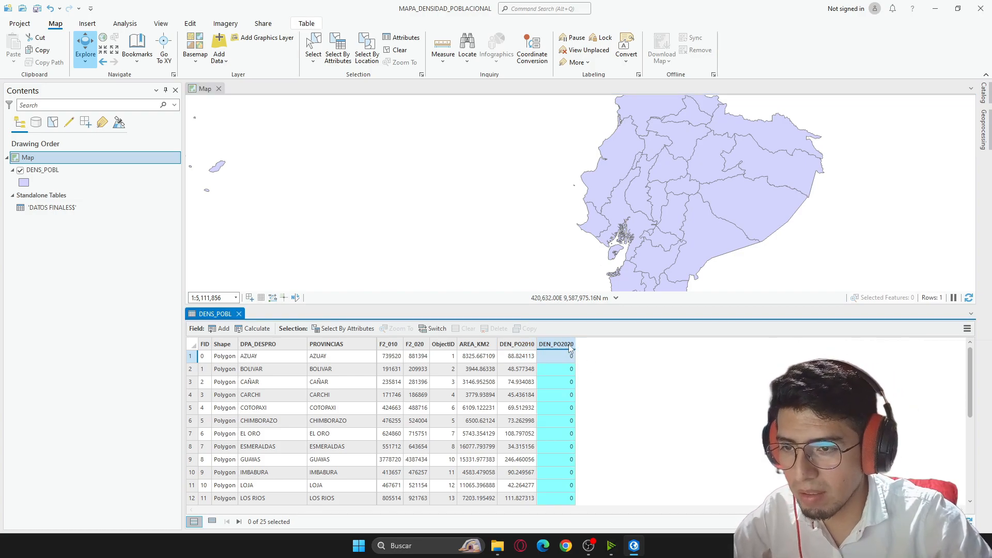
right_click(557, 346)
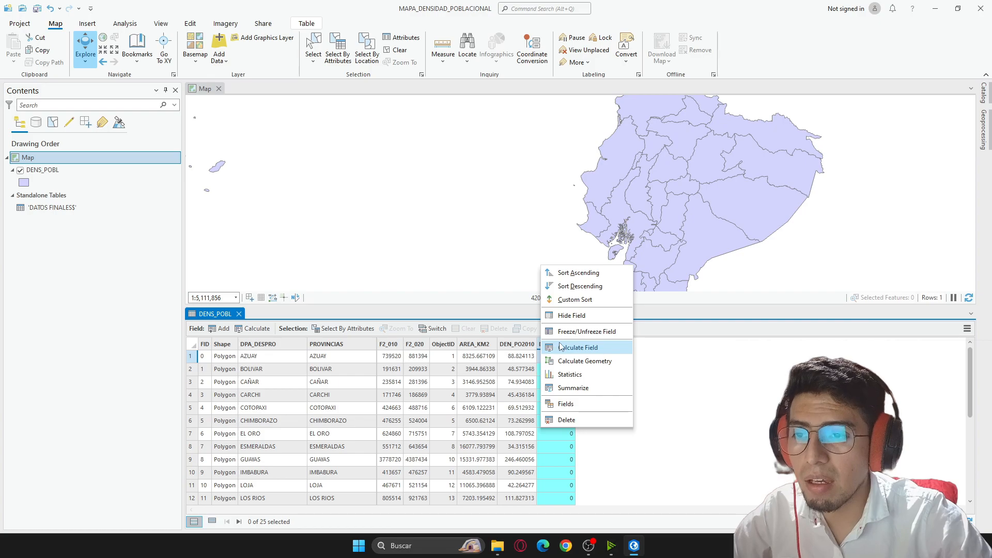
left_click(614, 352)
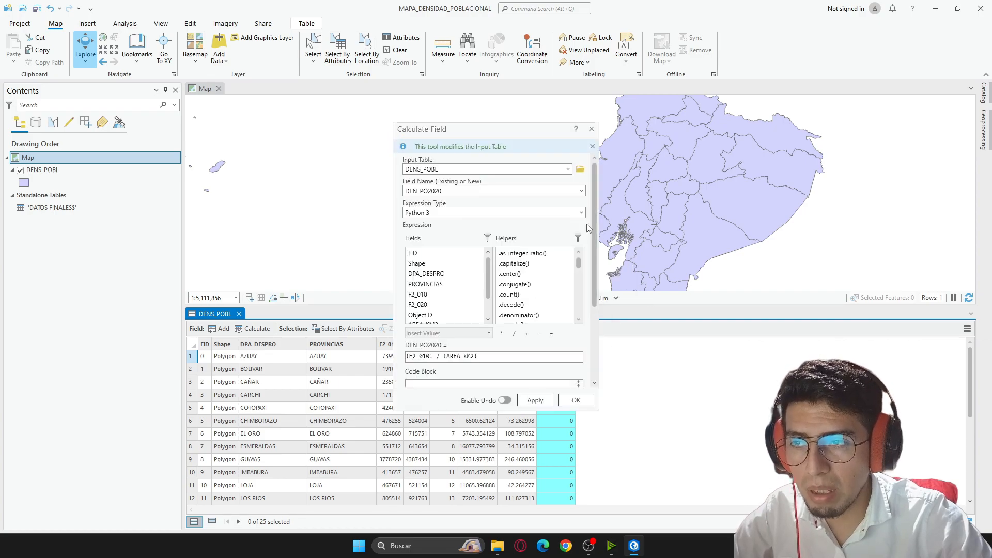
left_click_drag(532, 135, 746, 130)
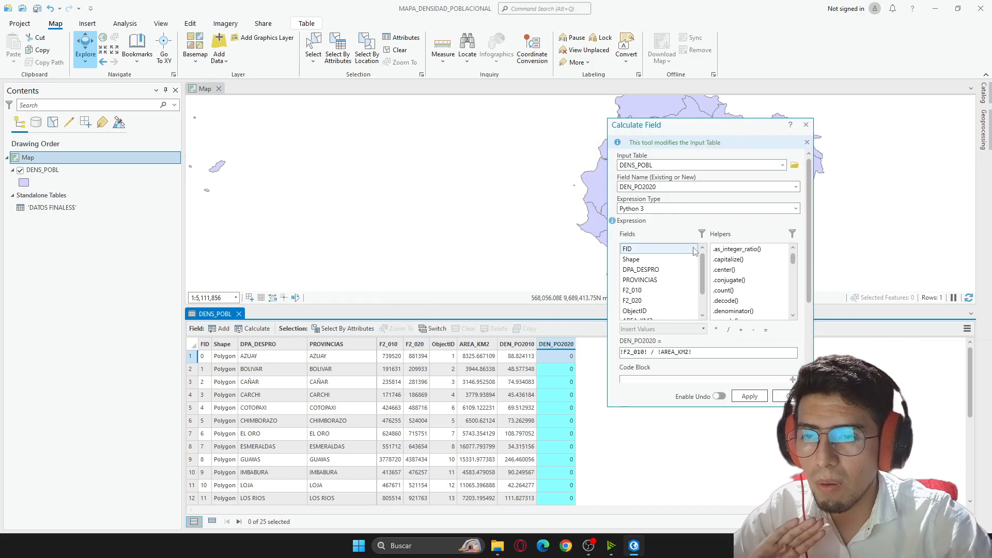
left_click_drag(713, 354, 621, 353)
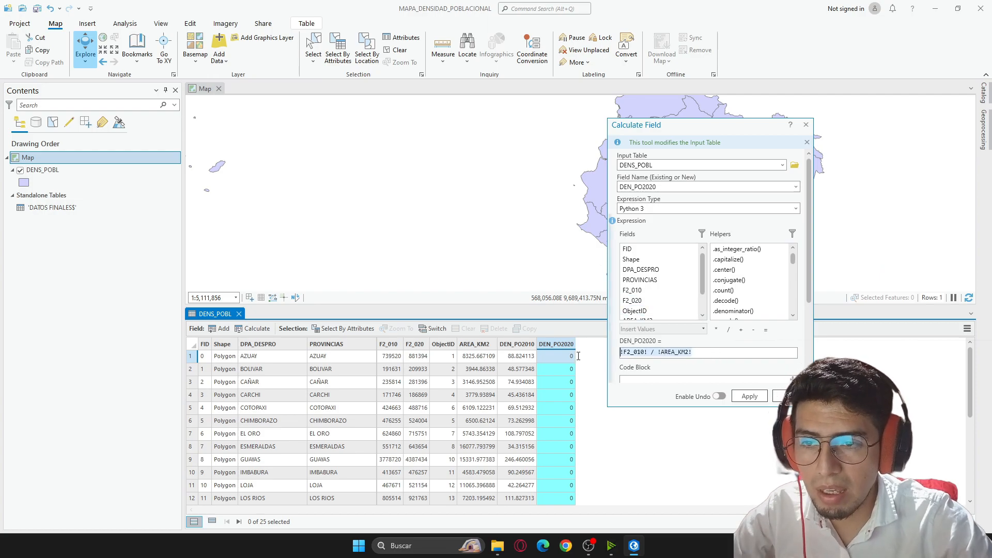
key("BackSpace")
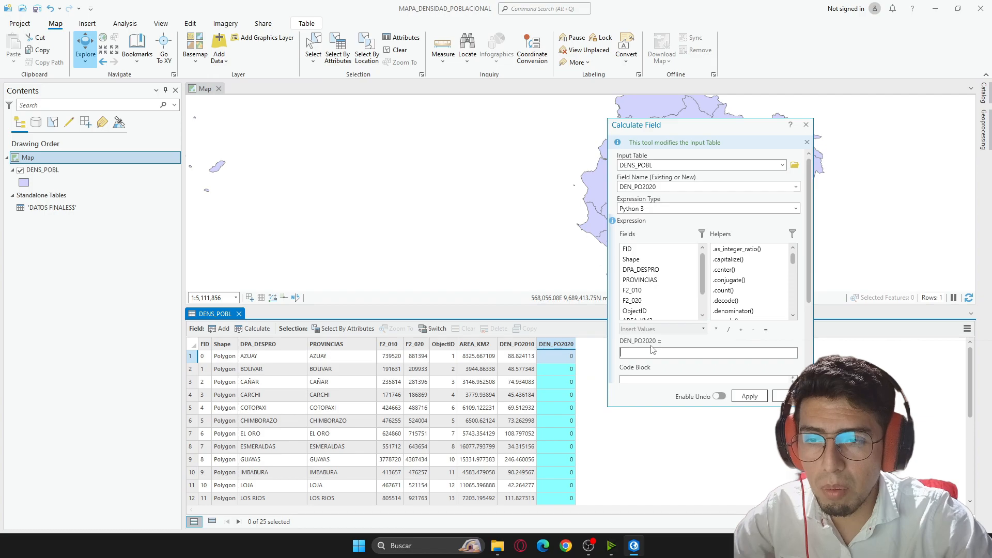
left_click(643, 301)
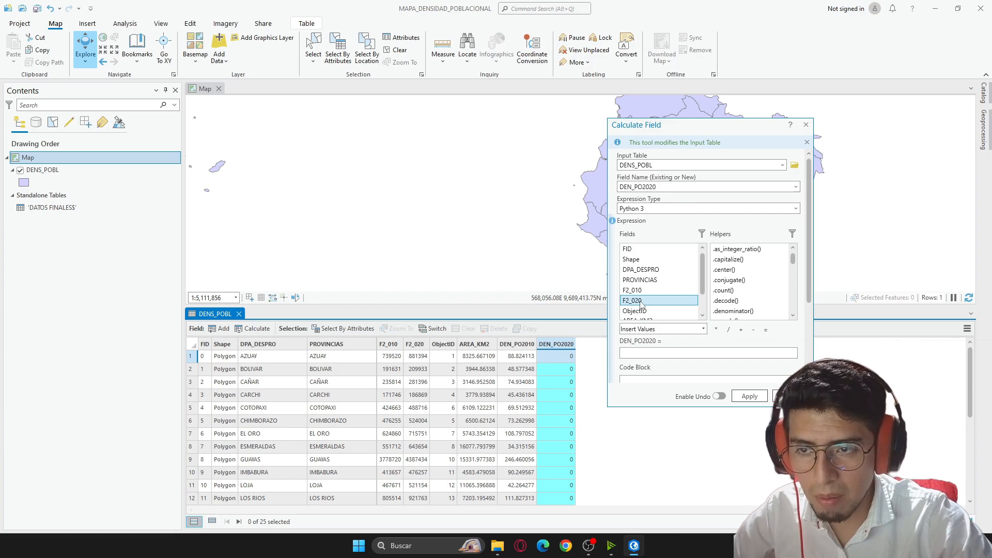
double_click(641, 301)
left_click(663, 352)
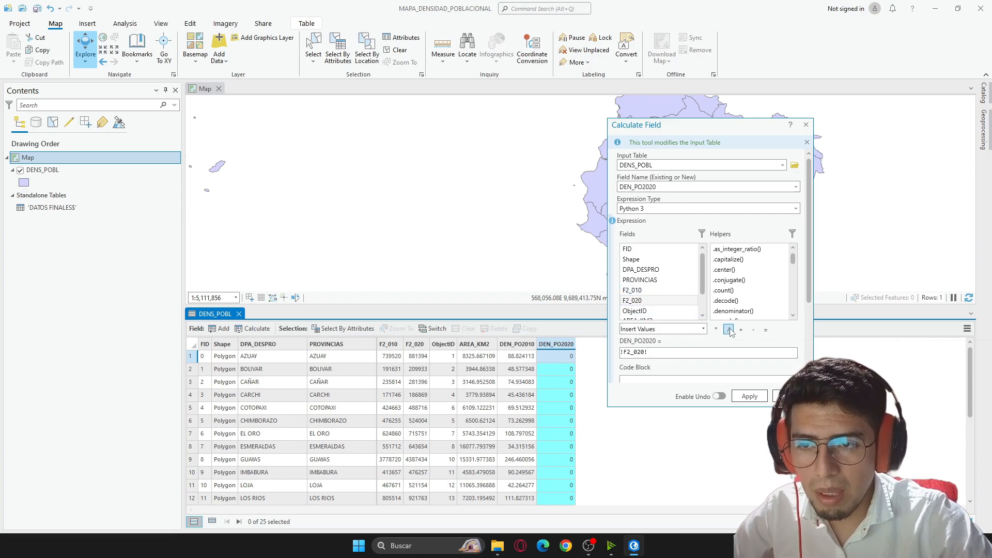
scroll(667, 289, "down", 2)
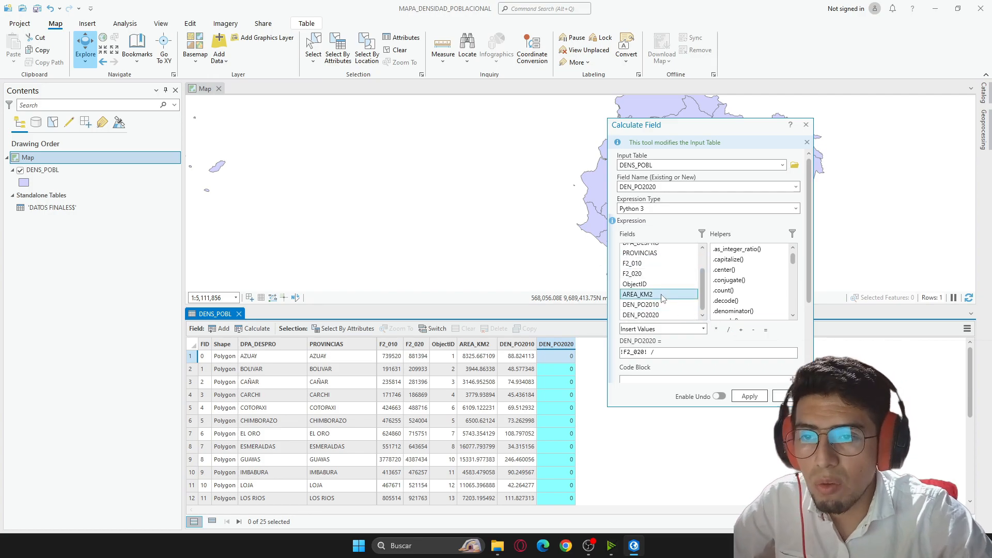
double_click(662, 294)
left_click(742, 396)
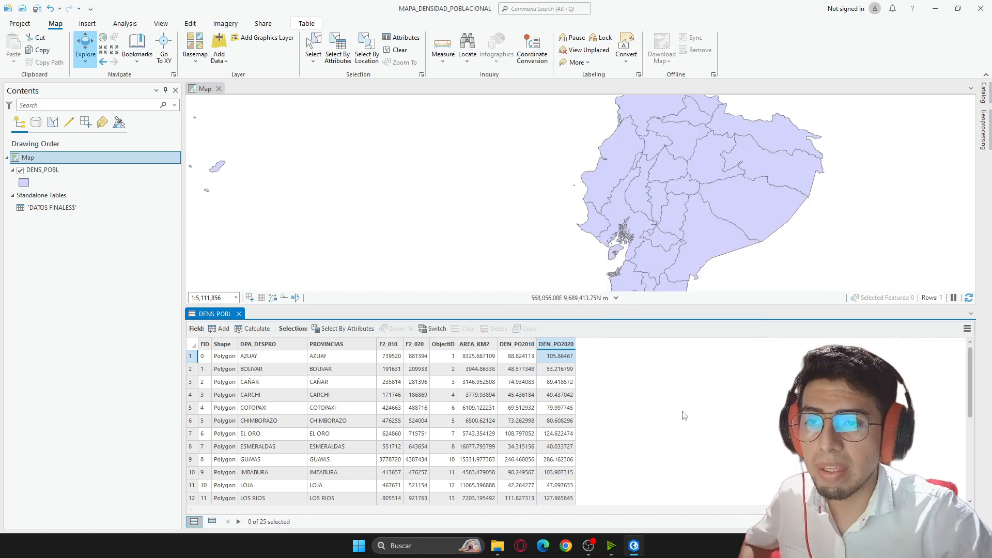
Give the map view more height above the DENS_POBL table and reposition mainland Ecuador in it.
left_click_drag(690, 307, 691, 355)
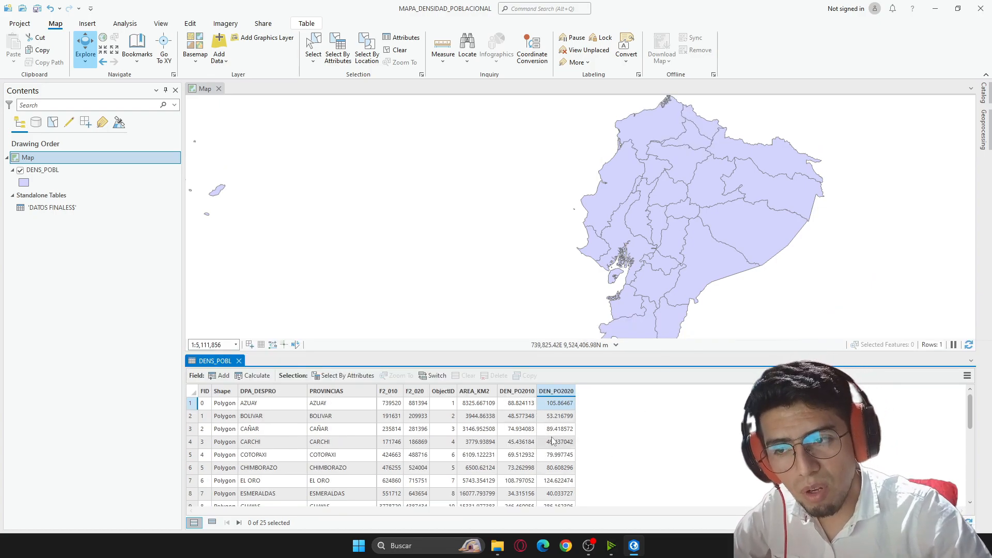
left_click_drag(805, 265, 798, 265)
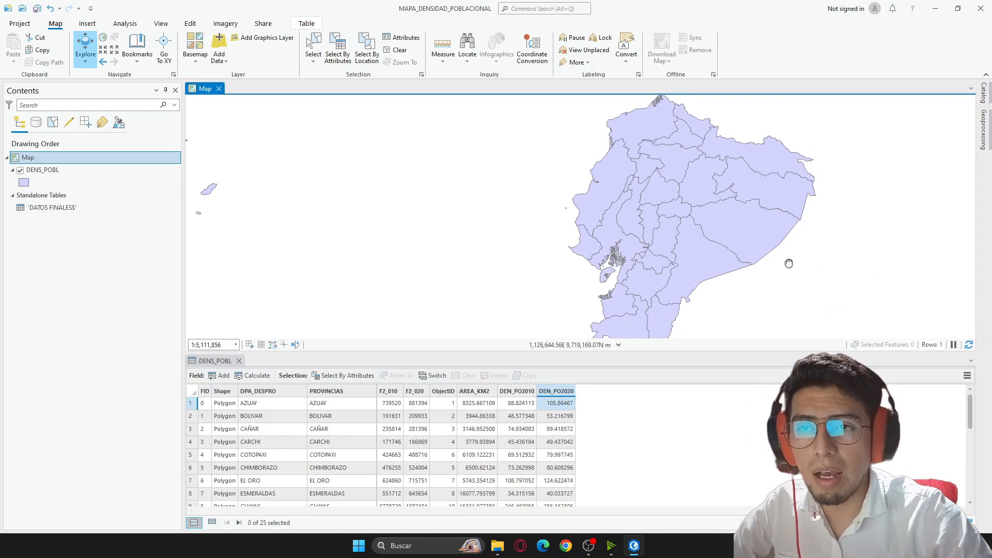
scroll(733, 266, "down", 4)
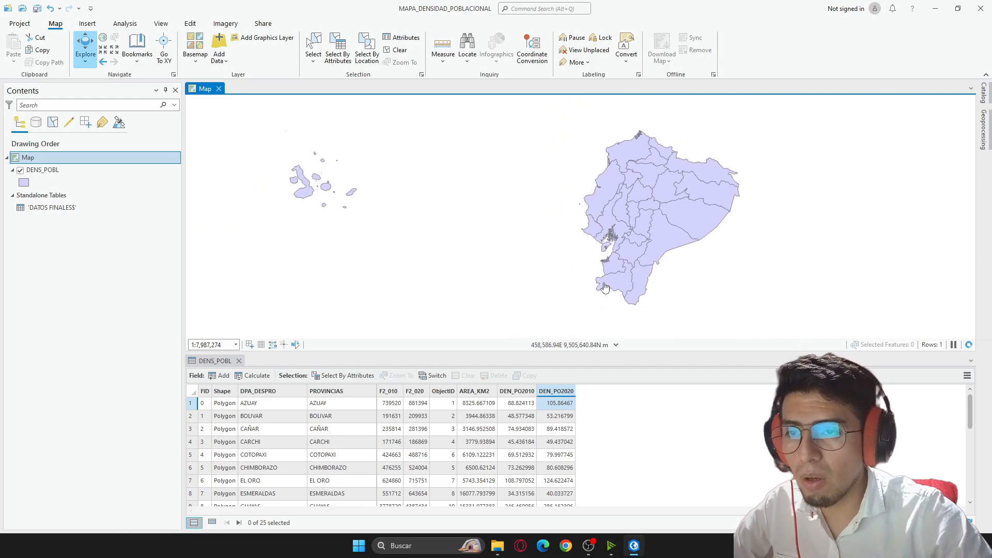
scroll(633, 256, "up", 4)
left_click_drag(682, 236, 680, 262)
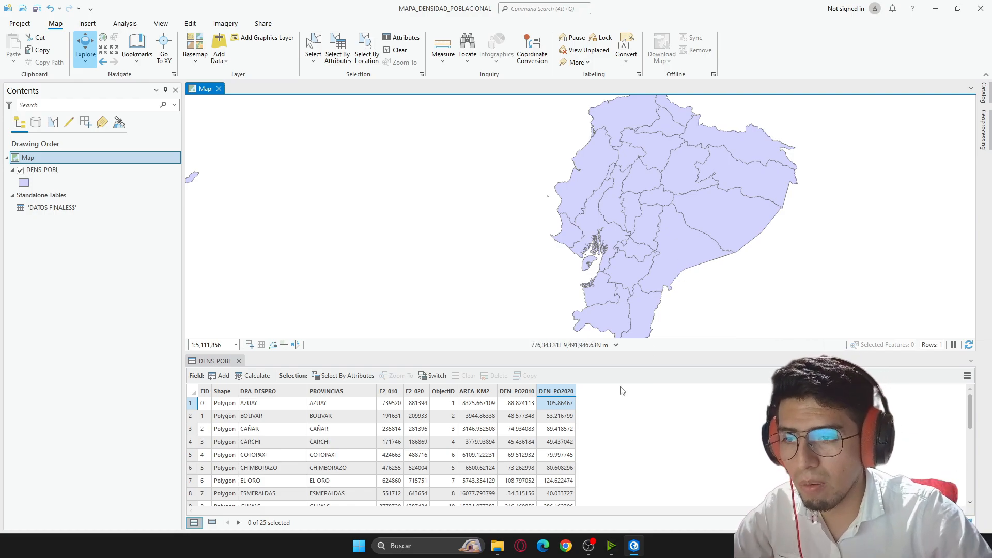
Symbolize DENS_POBL with Unique Values, trying the PROVINCIAS field and then the DEN_PO2010 field.
left_click(40, 172)
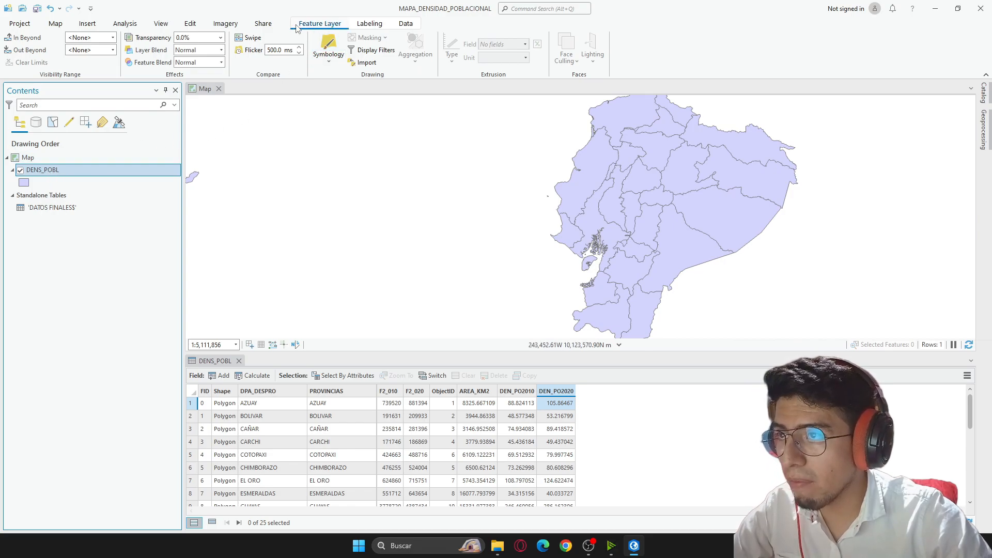
left_click(330, 48)
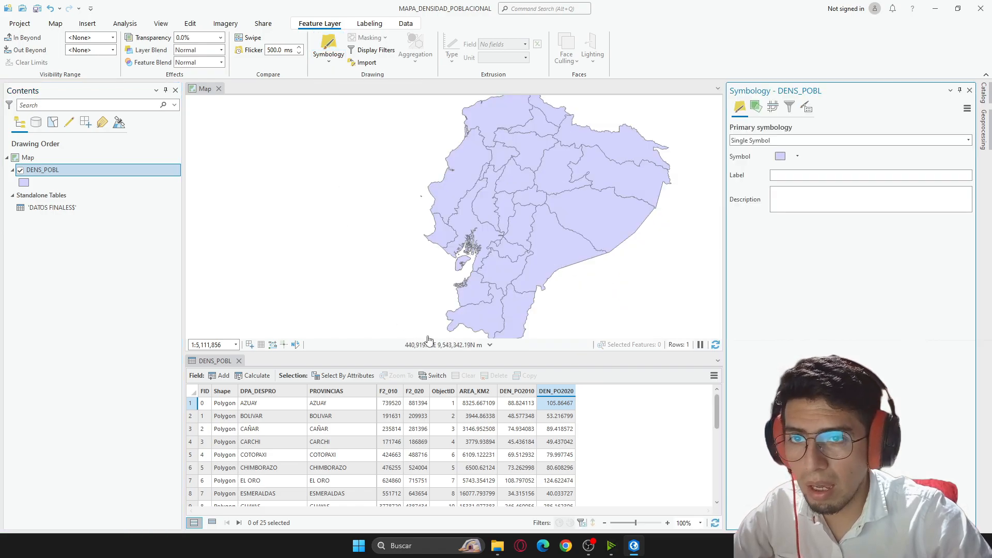
left_click(859, 142)
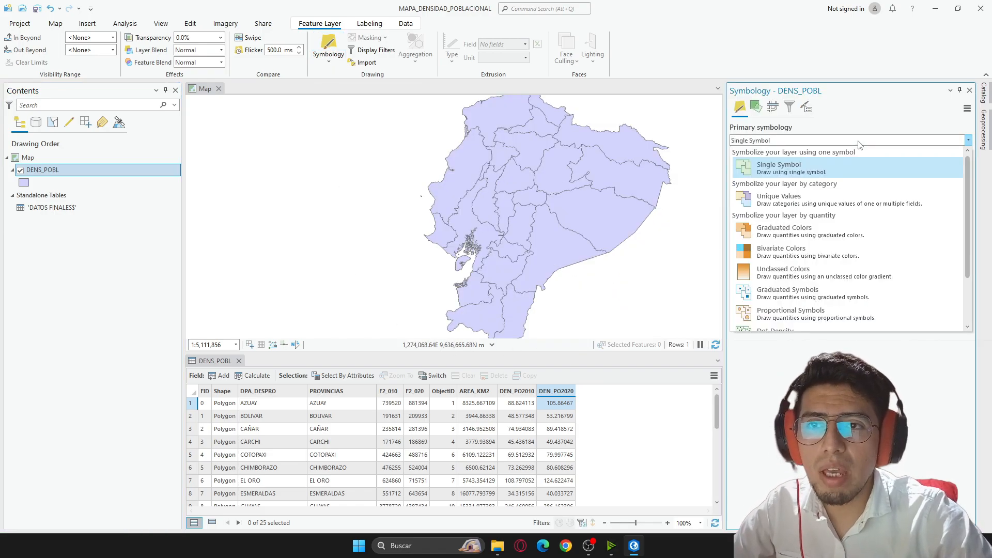
left_click(833, 200)
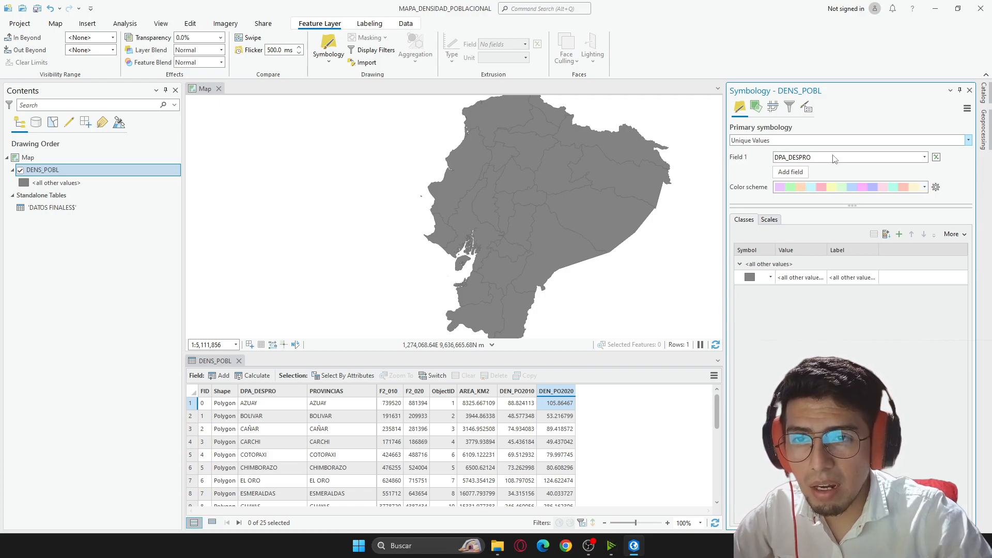
left_click(925, 157)
left_click(910, 173)
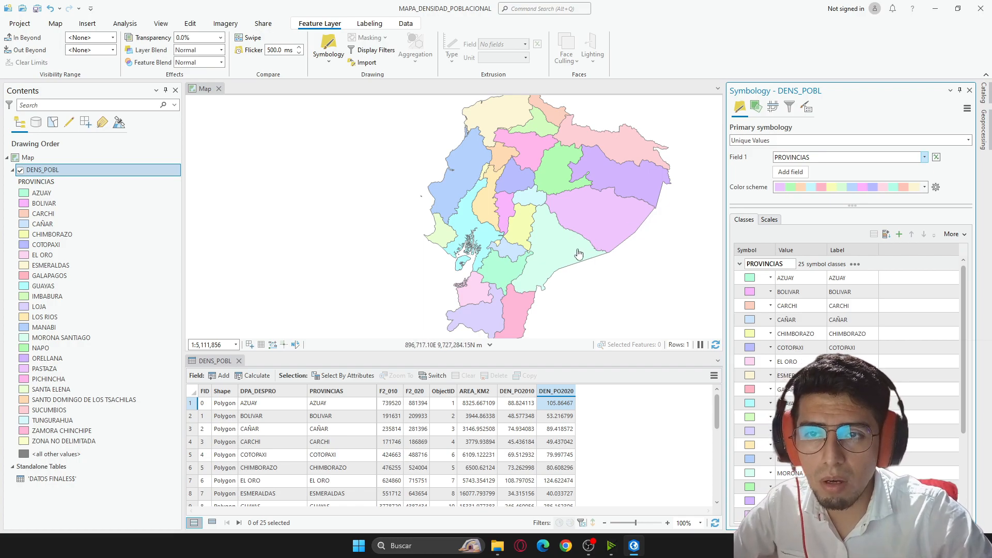
left_click(925, 157)
left_click(873, 227)
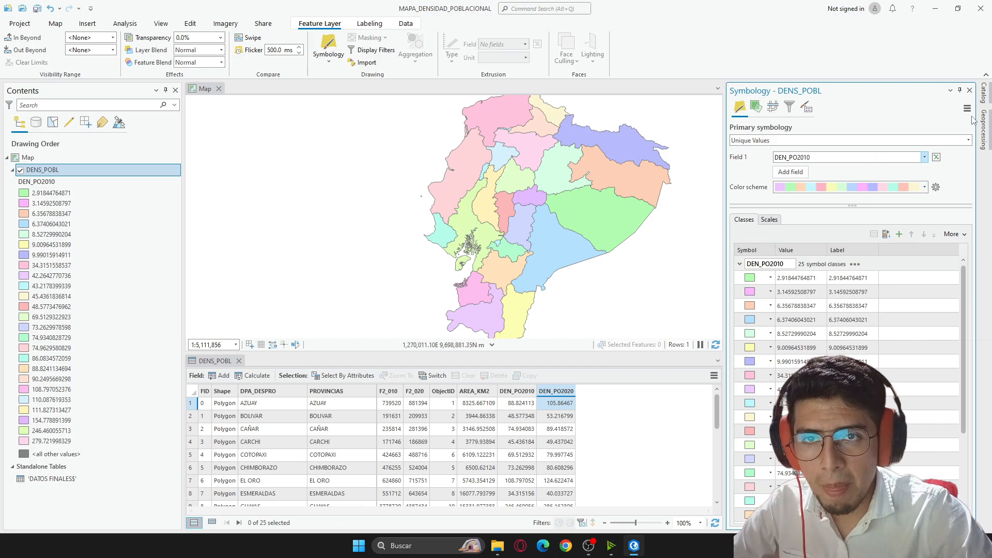
Try the Dot Density and Proportional Symbols renderings on DENS_POBL.
left_click(969, 141)
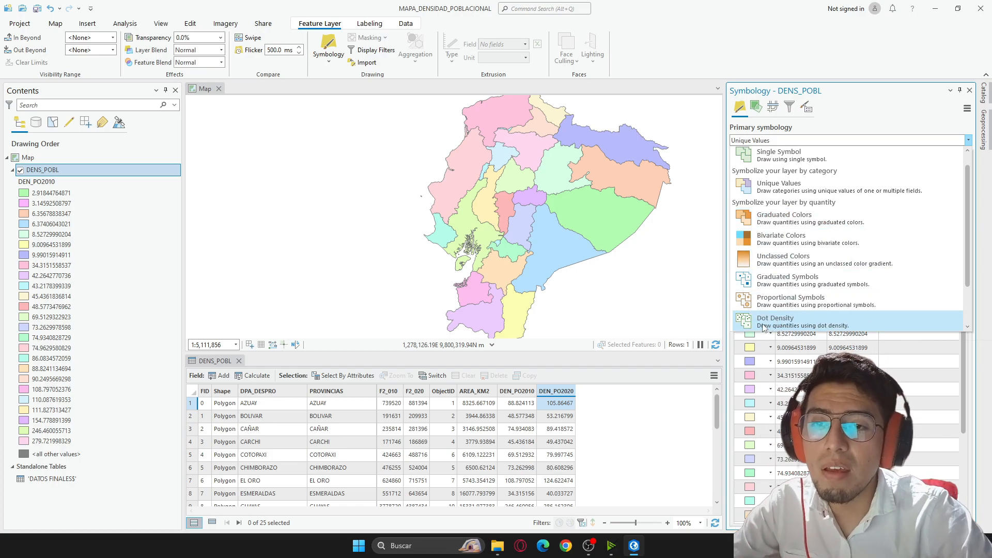
left_click(763, 328)
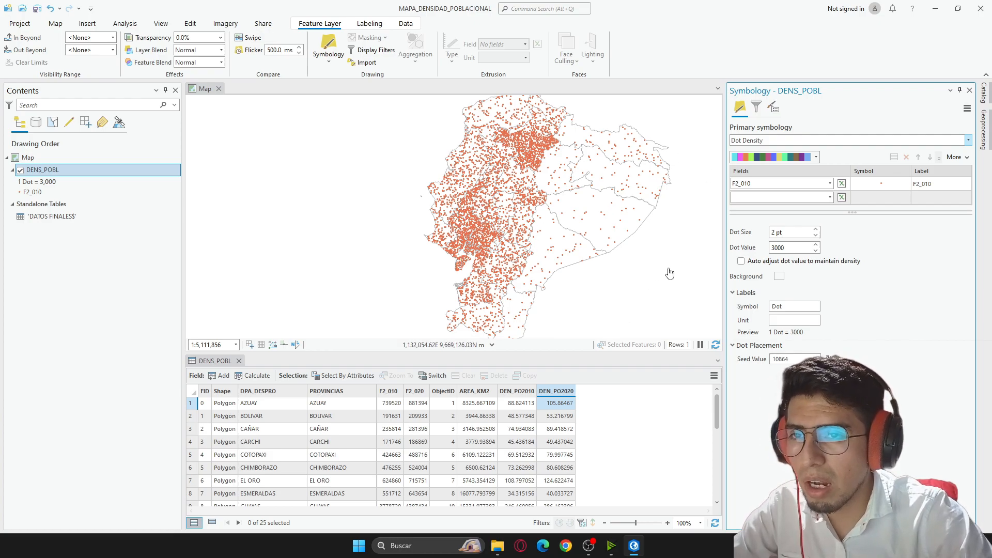
left_click(831, 141)
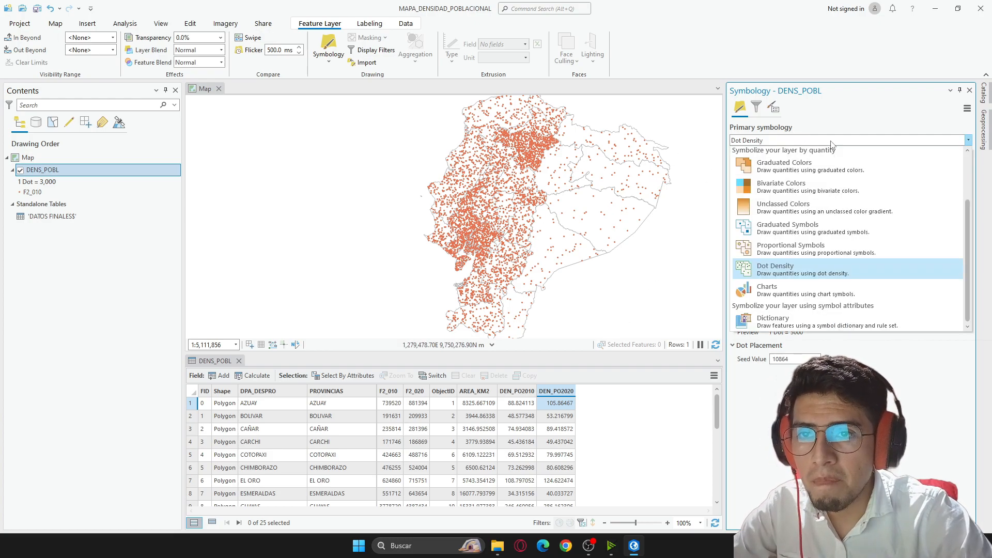
left_click(800, 253)
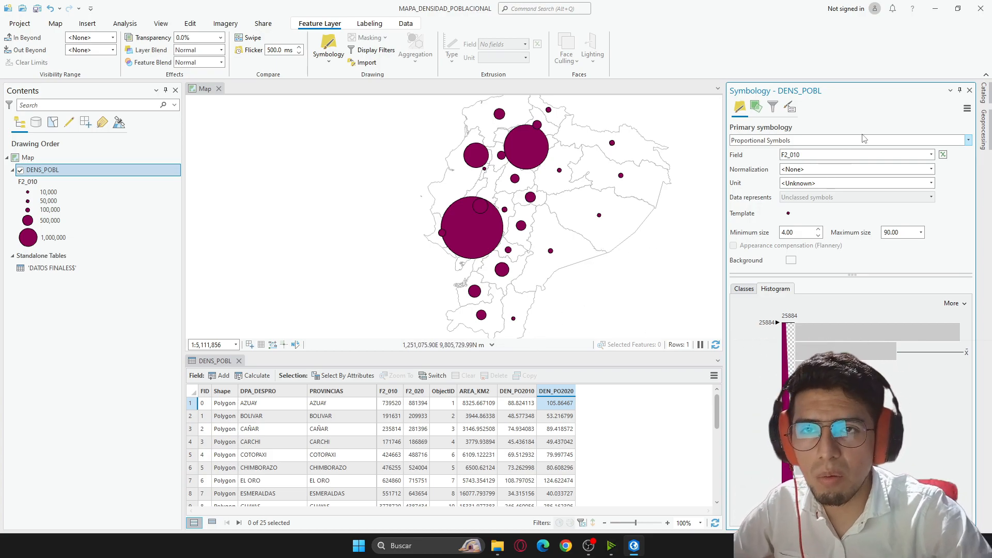
Symbolize DENS_POBL with Graduated Colors using the Defined Interval classification method.
left_click(969, 140)
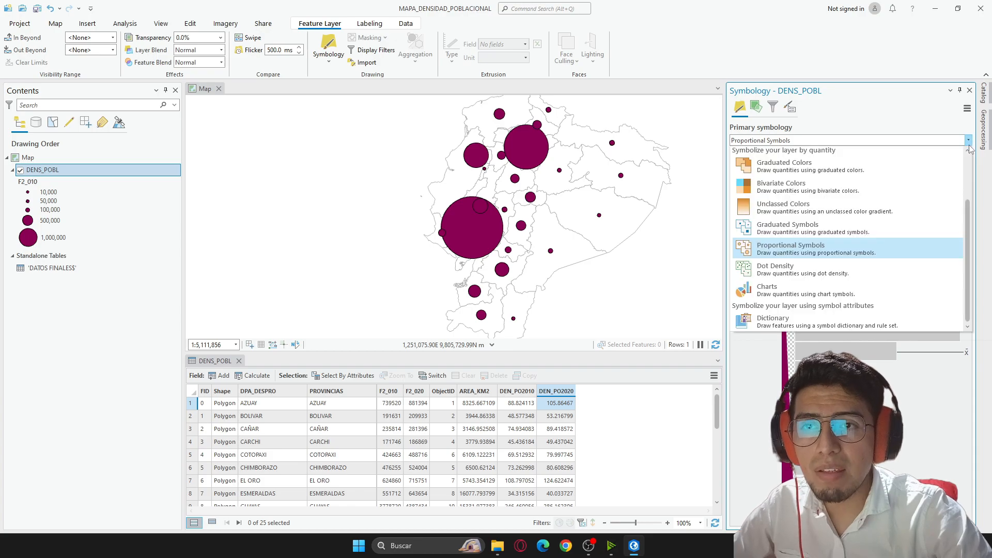
left_click(794, 173)
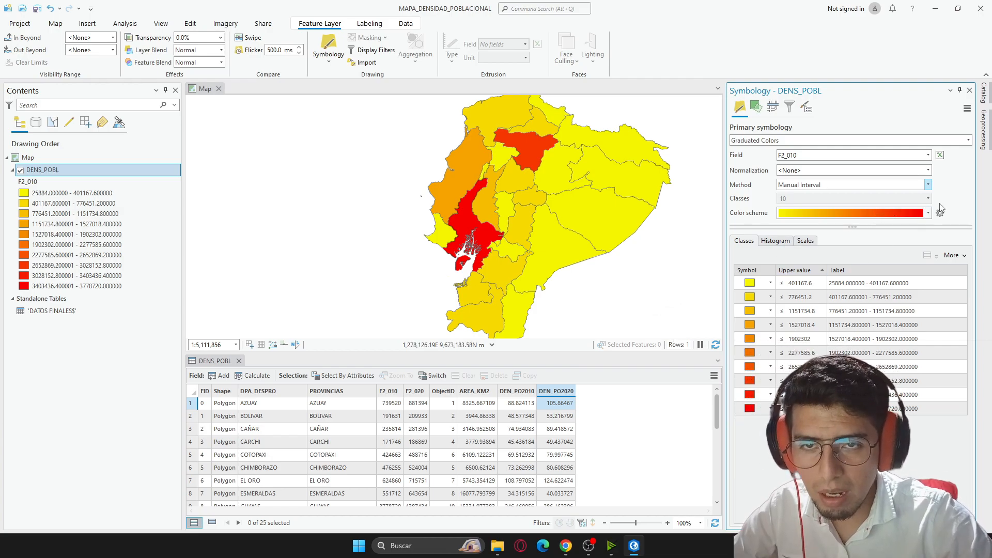
left_click(928, 184)
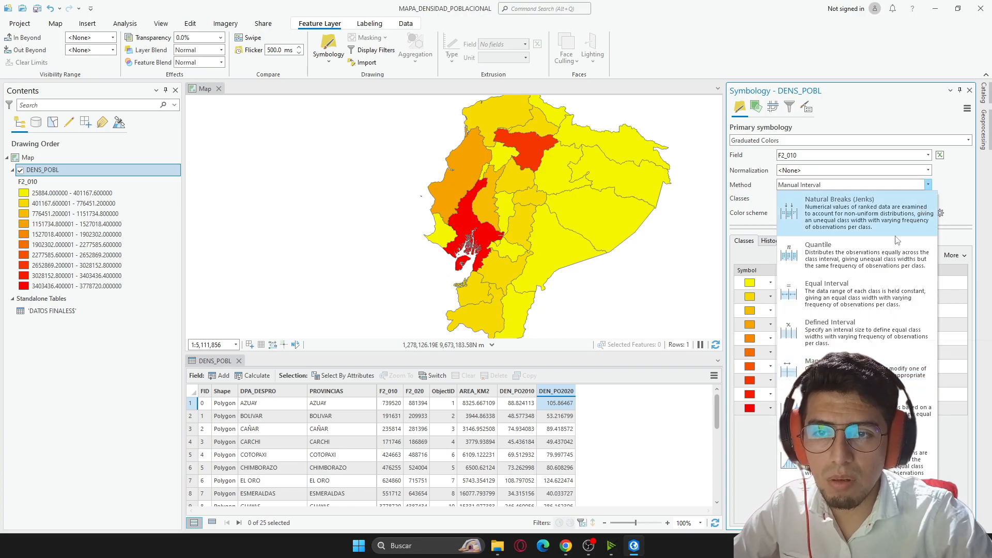
left_click(863, 339)
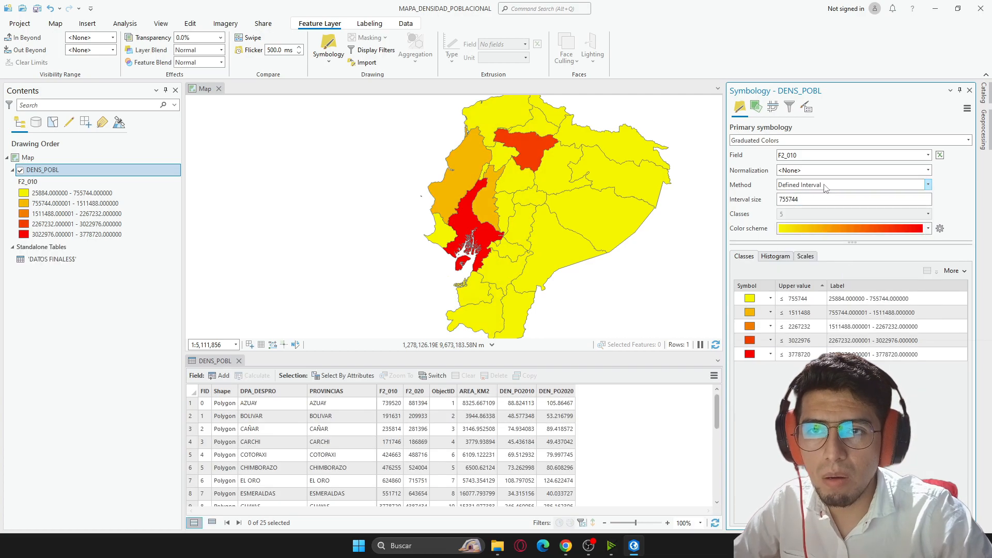
Try an interval size of 50 for the F2_010 classification, then close the symbology settings.
left_click_drag(800, 199, 773, 205)
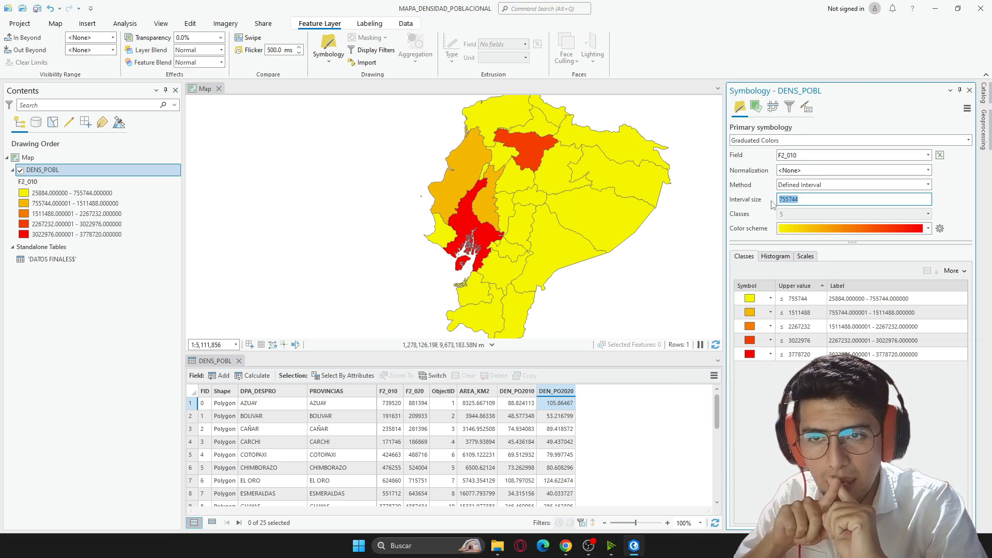
type("50")
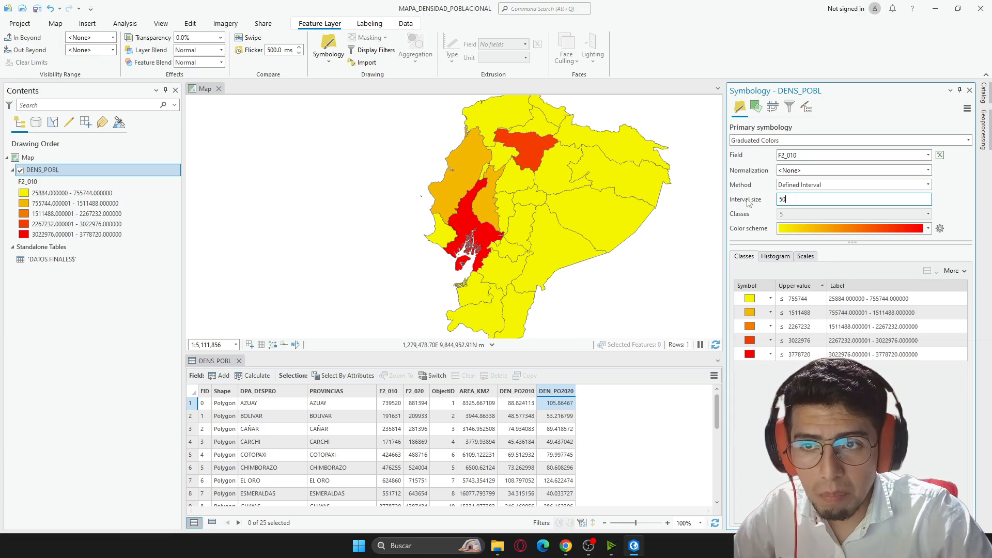
double_click(791, 201)
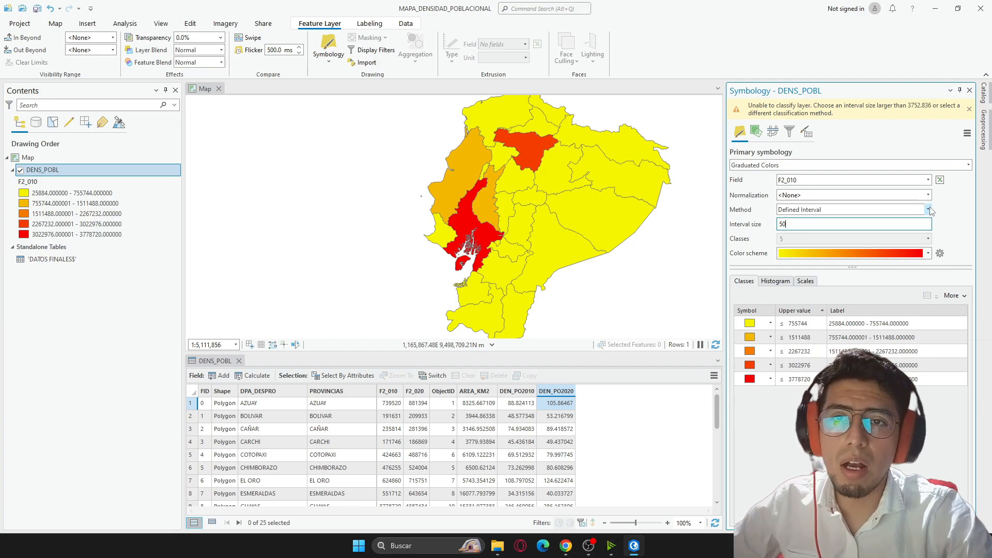
left_click(970, 91)
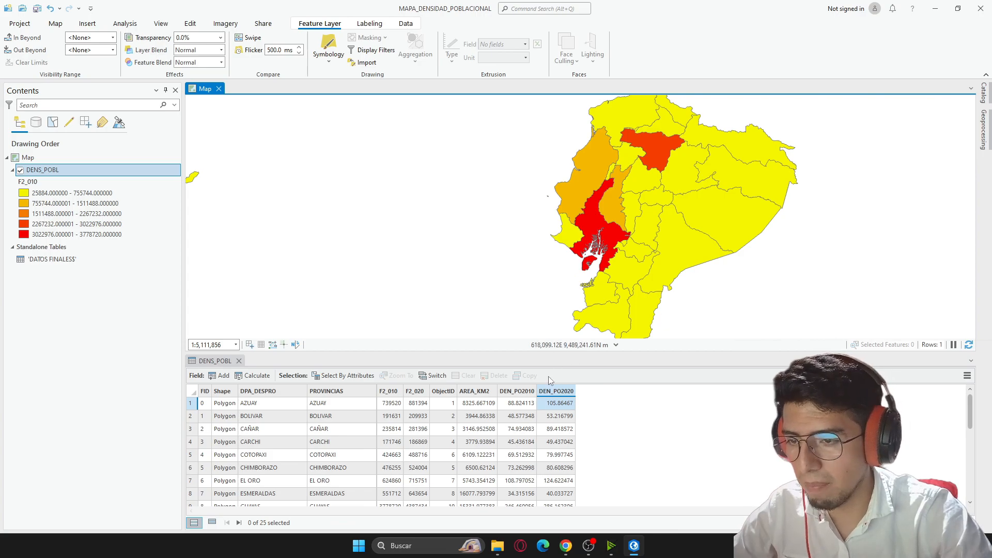
Reopen the symbology settings of DENS_POBL and set the graduated colors field to DEN_PO2010.
left_click(329, 45)
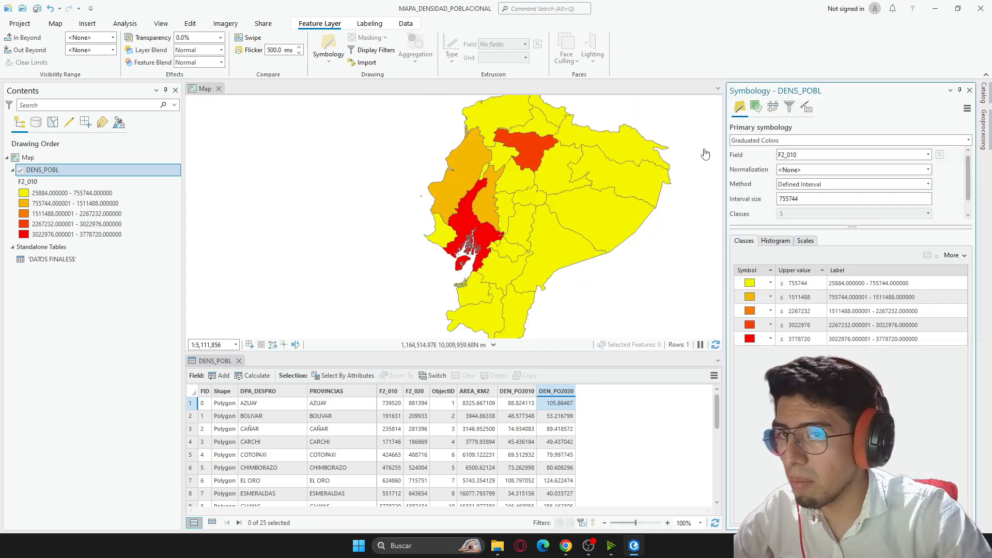
left_click(827, 155)
left_click(828, 168)
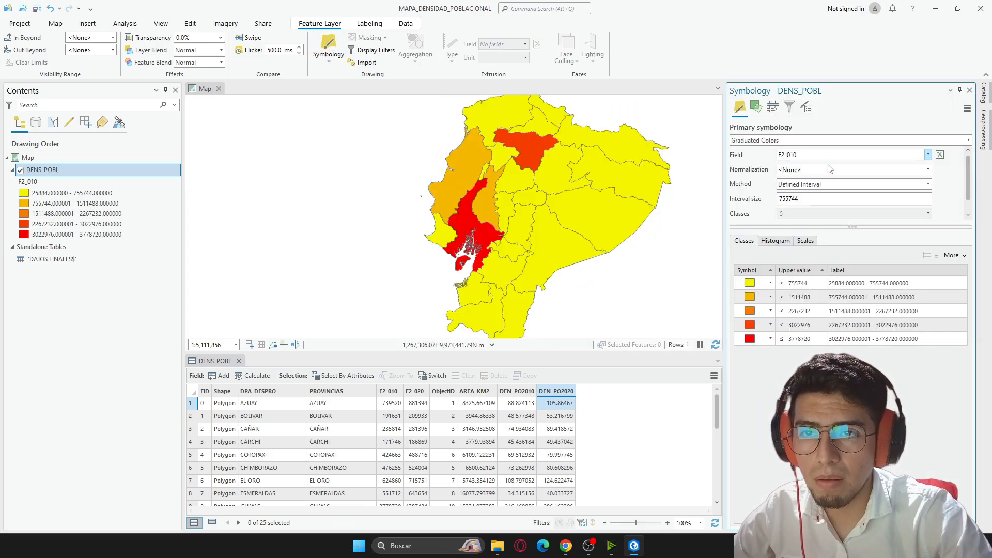
left_click(826, 186)
left_click(825, 186)
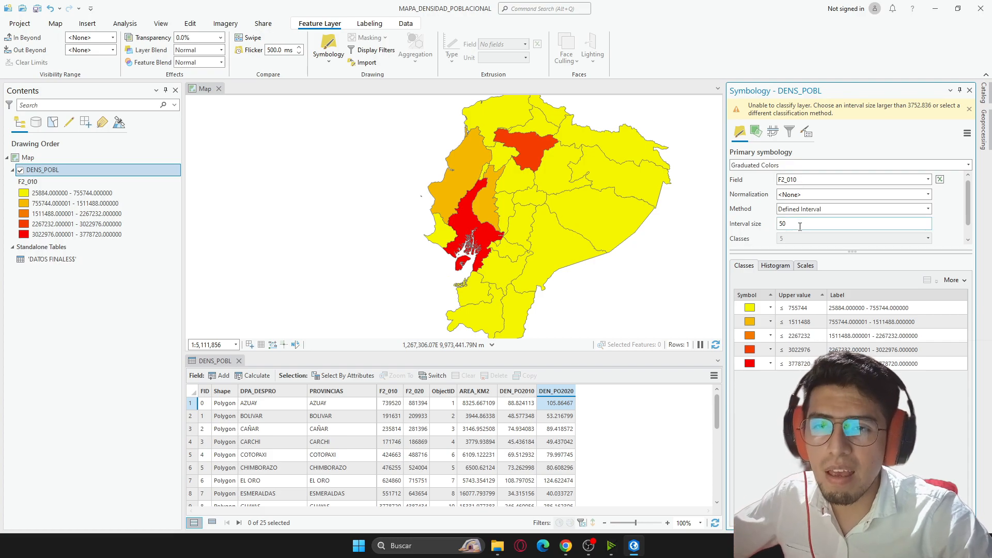
left_click(811, 180)
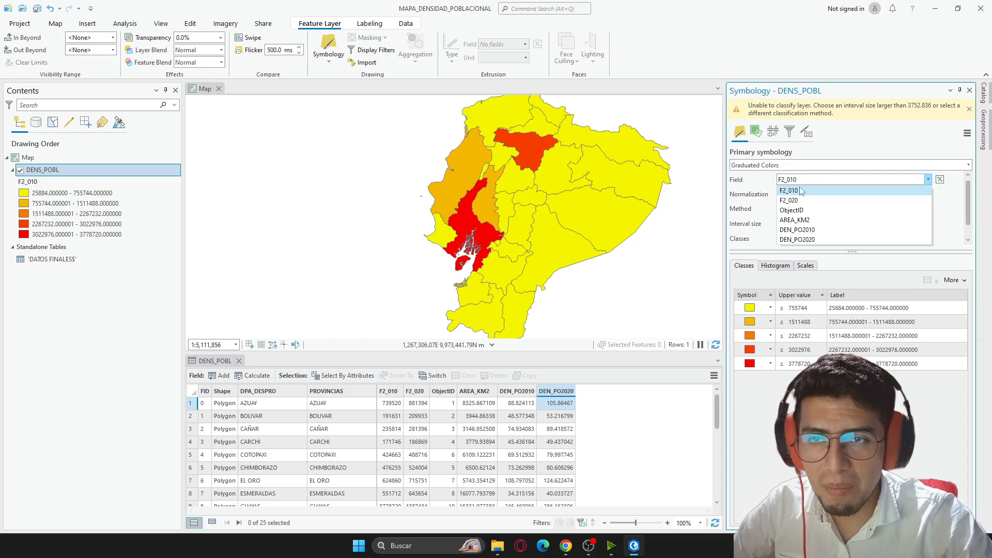
left_click(800, 231)
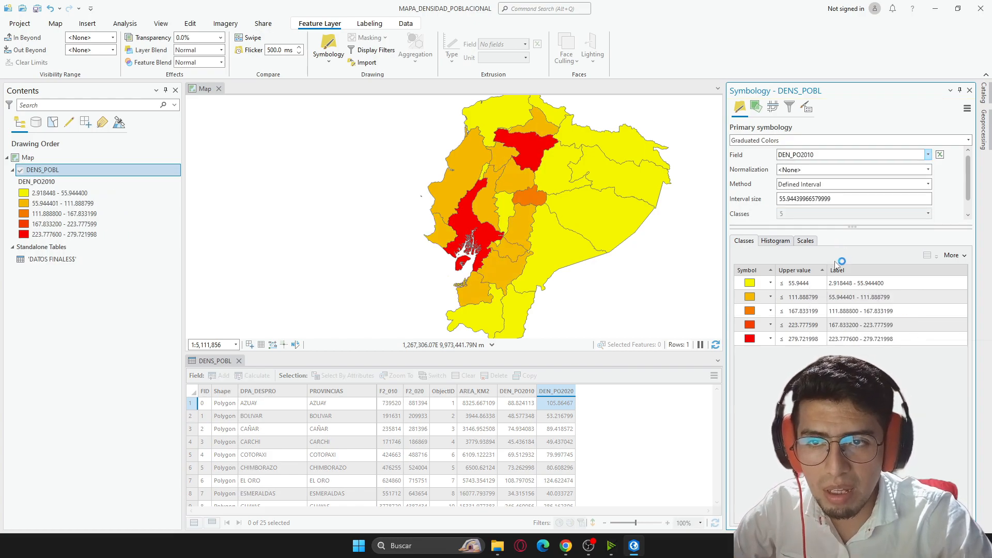
Classify DEN_PO2010 by Defined Interval with an interval size of 50.
left_click(827, 184)
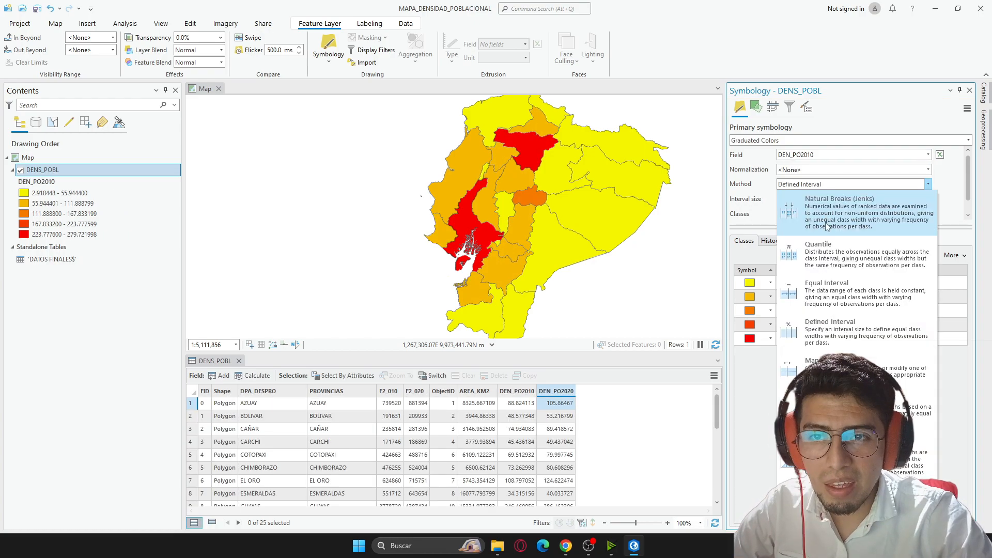
left_click(812, 332)
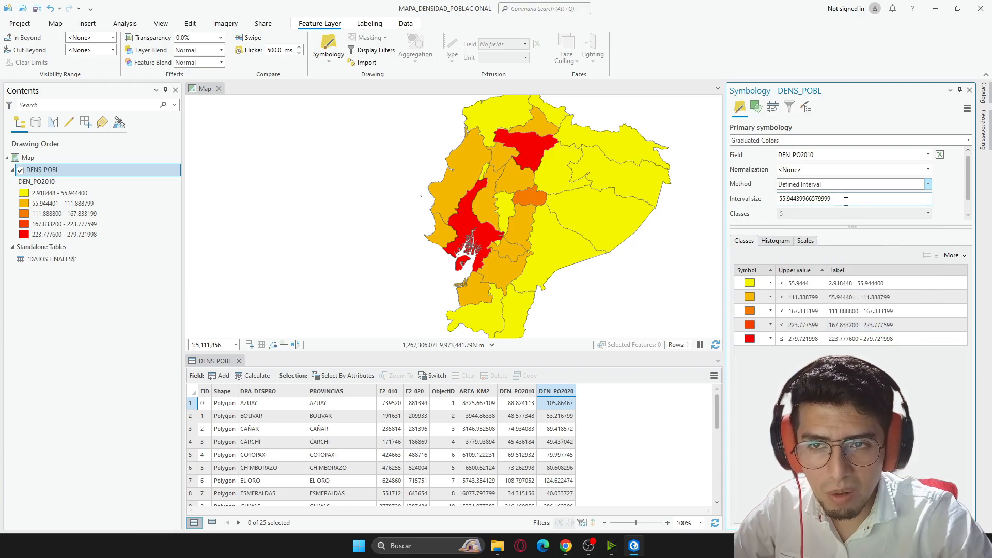
left_click_drag(848, 200, 757, 207)
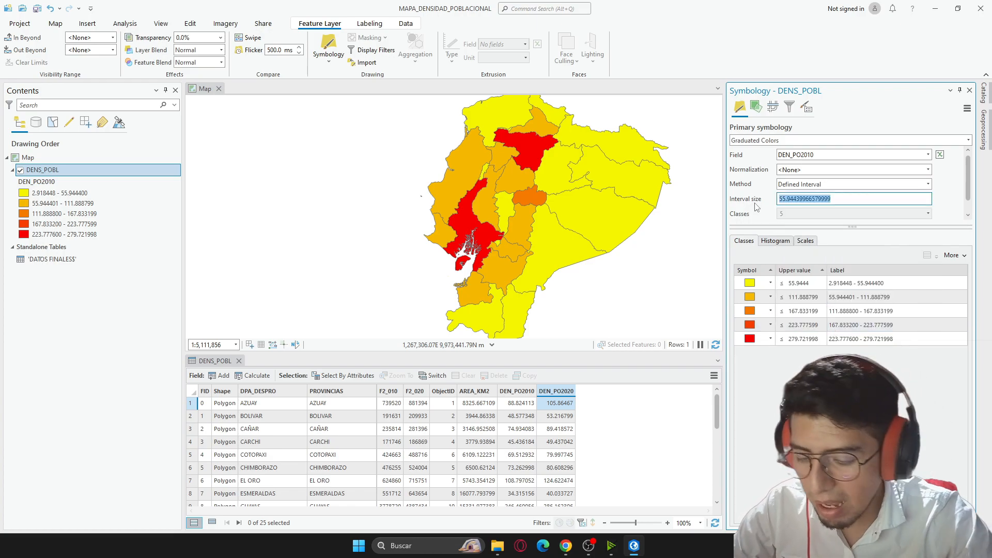
type("50")
key("Return")
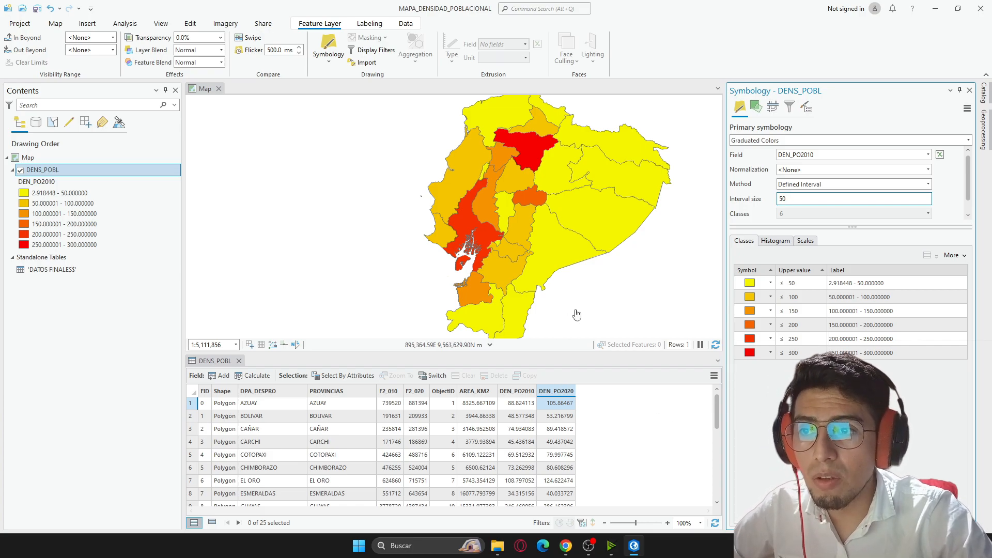
Close the symbology settings and enlarge the map view so that both the Galápagos and mainland Ecuador fit in it.
left_click(970, 90)
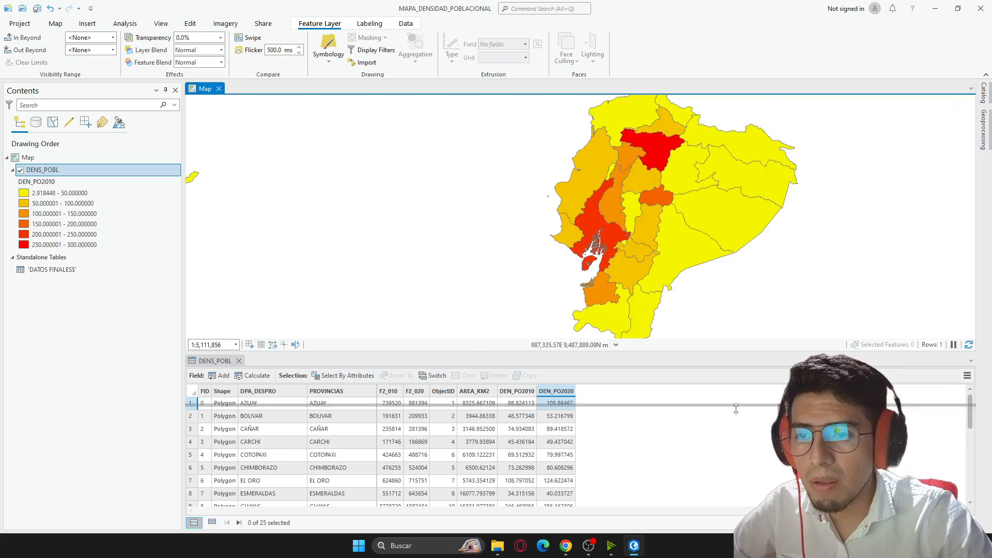
left_click_drag(728, 353, 682, 417)
left_click_drag(565, 336, 713, 326)
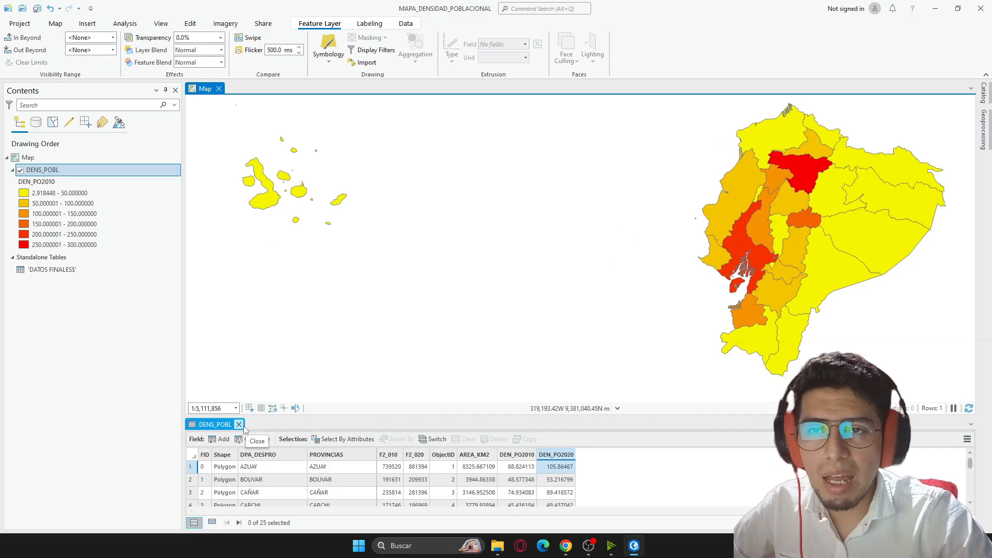
mouse_move(688, 356)
left_mouse_down()
mouse_move(651, 350)
mouse_move(672, 354)
left_mouse_up()
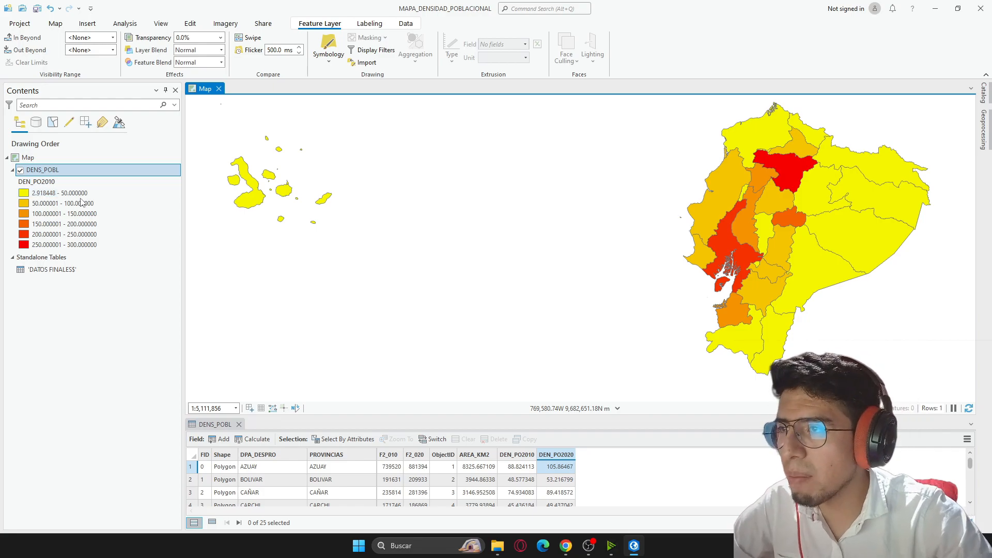
Reopen the symbology settings of DENS_POBL and relabel the lowest density class as 0 - 50.
left_click(330, 44)
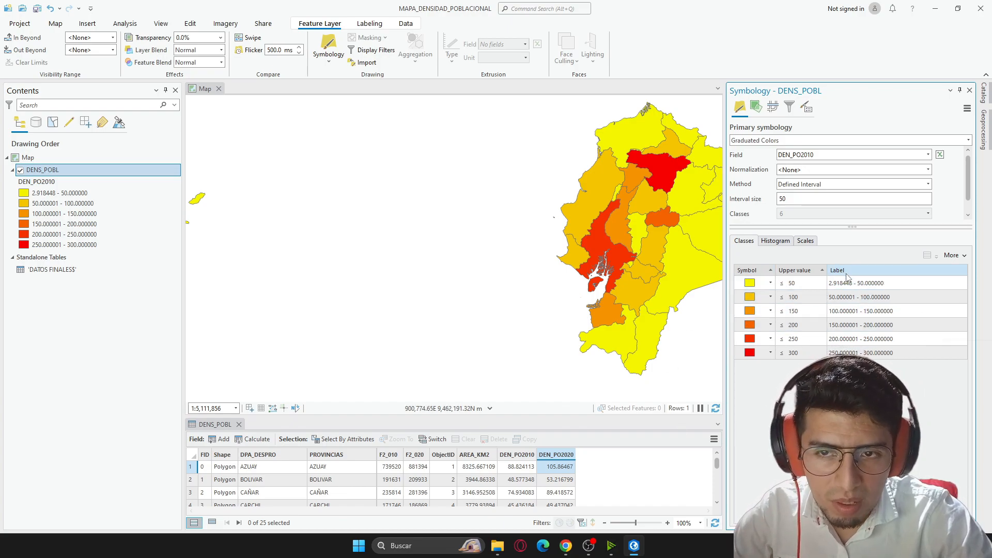
left_click(853, 287)
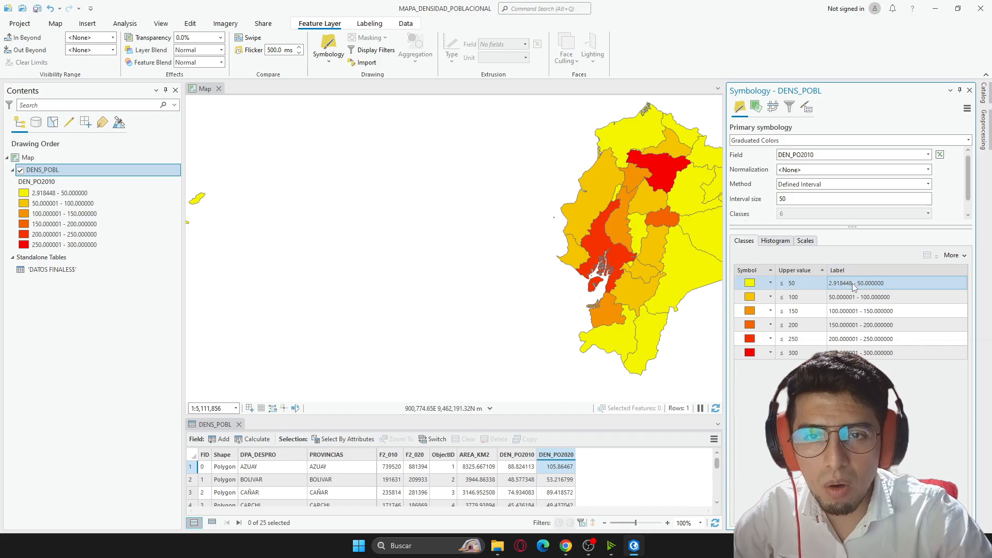
left_click(854, 283)
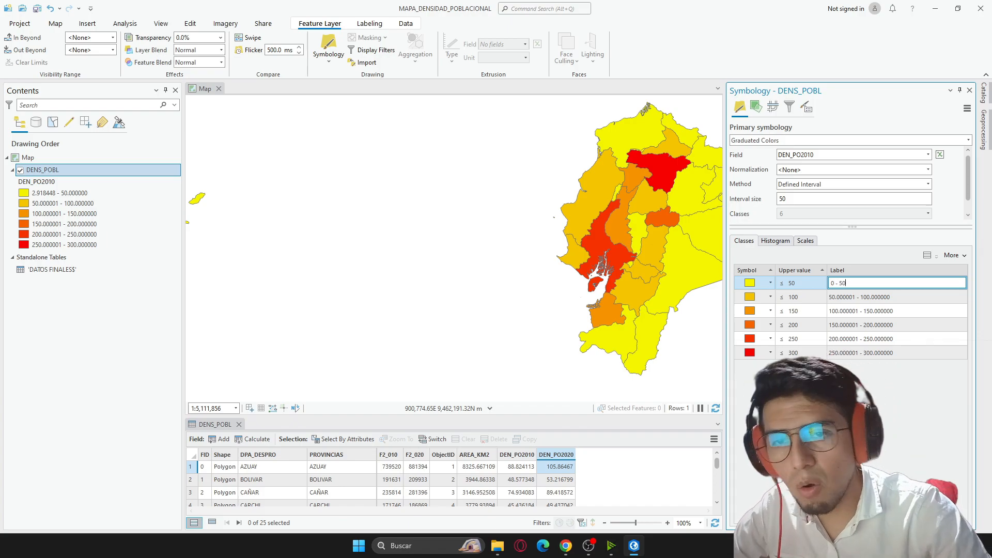
Relabel the second density class, with upper value 100, as 51 - 100.
left_click(889, 301)
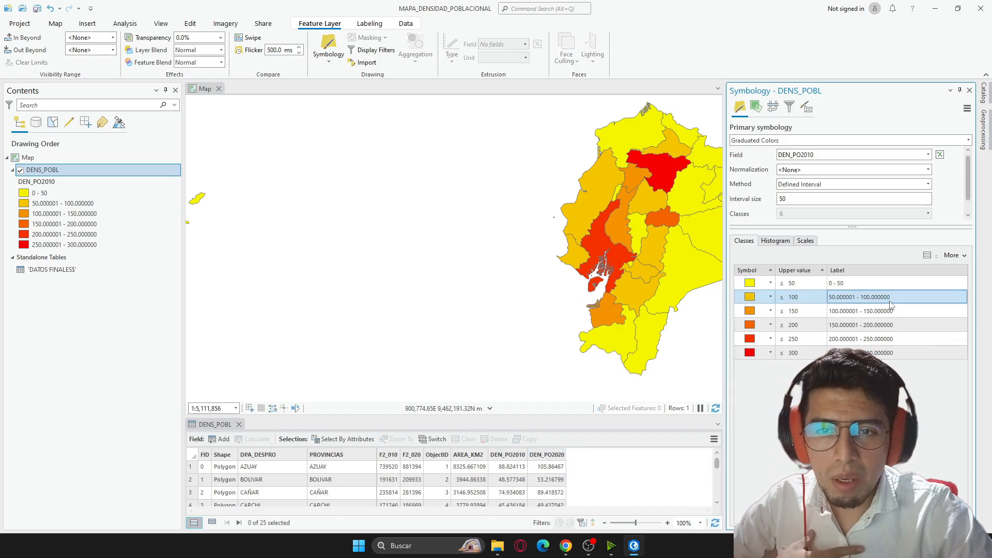
left_click(847, 310, "shift")
left_click(835, 302)
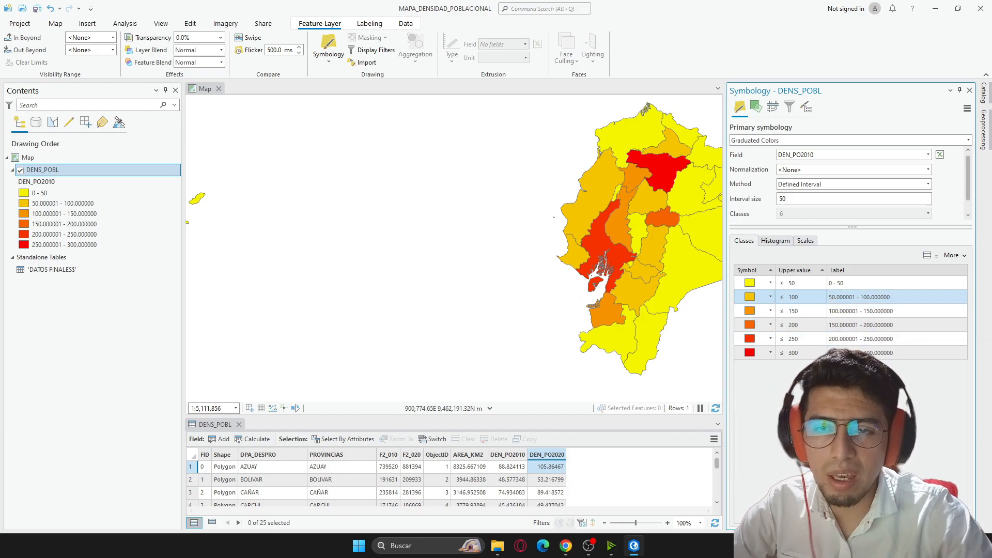
left_click(854, 300)
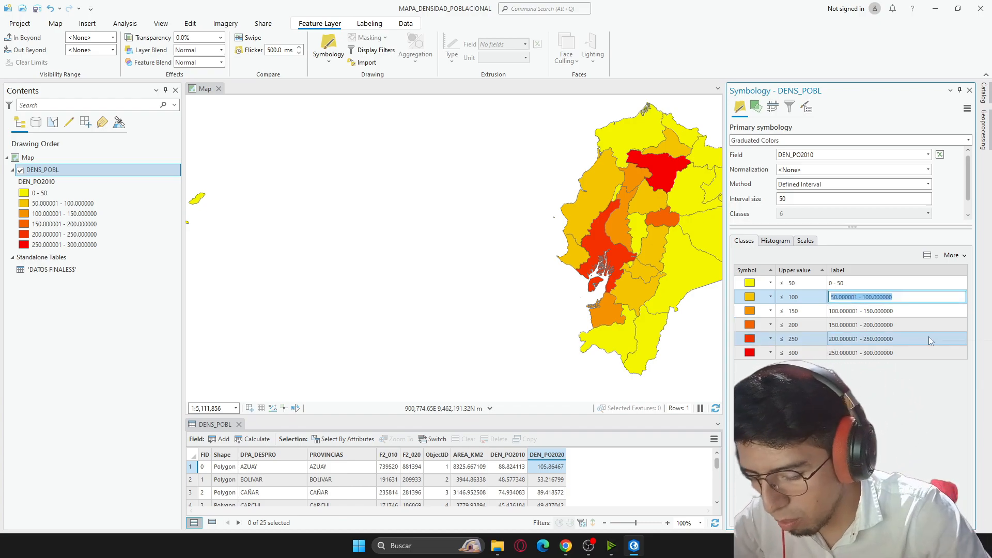
type("51")
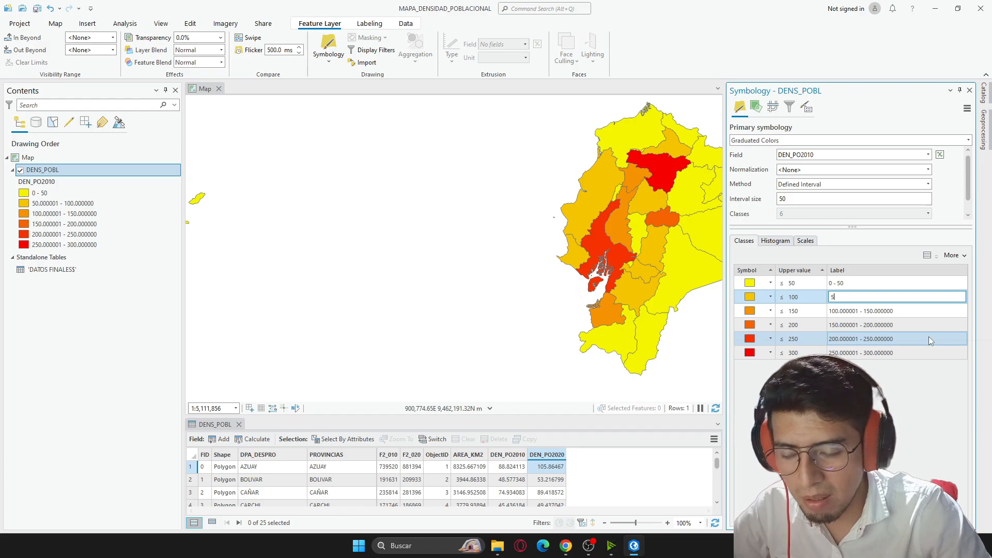
type(" - 100")
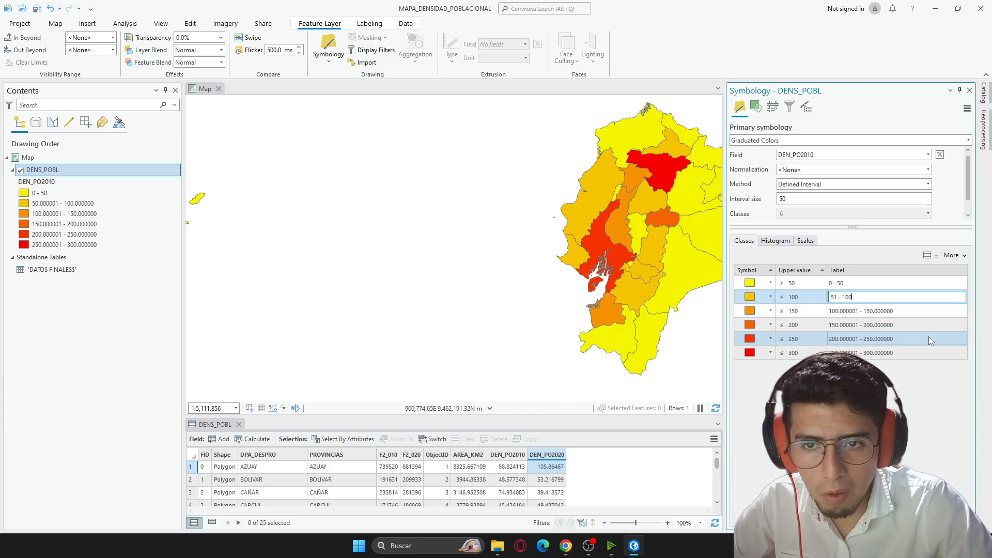
Relabel the third density class, with upper value 150, as 101 - 150.
left_click(897, 310)
left_click(893, 313)
type("1")
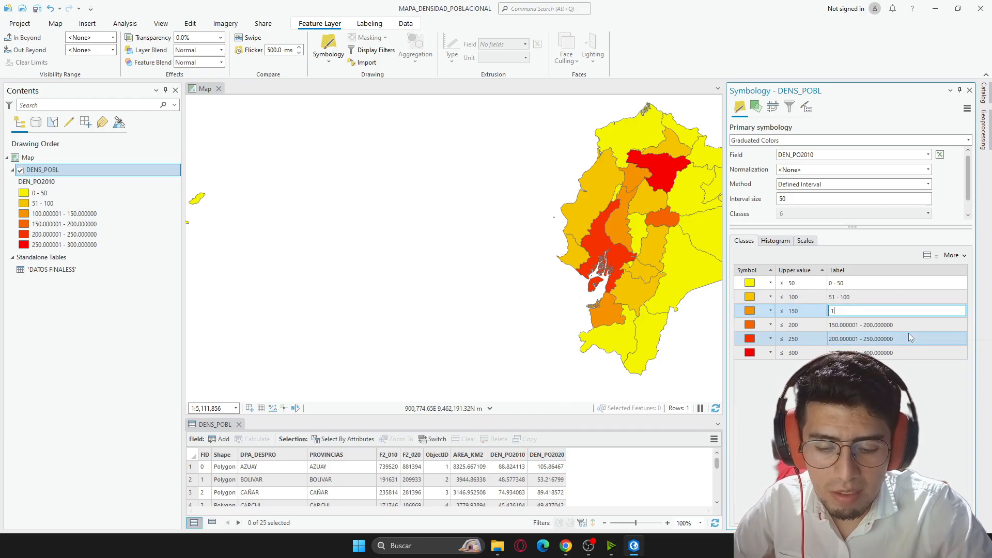
type("01 - 1")
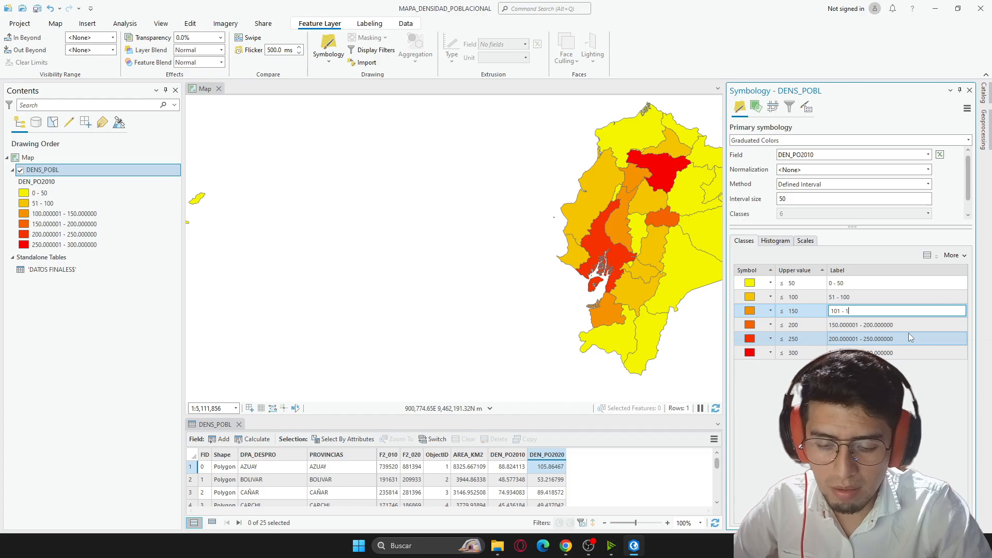
type("50")
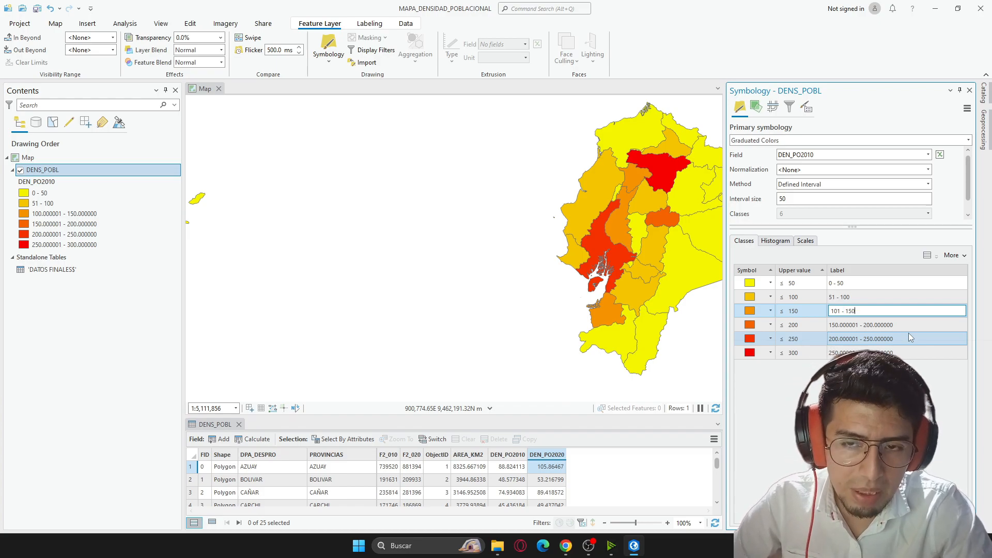
Add the unit Hab/Km2 to the labels of the three lowest density classes, as in 0 - 50 Hab/Km2.
left_click(863, 284)
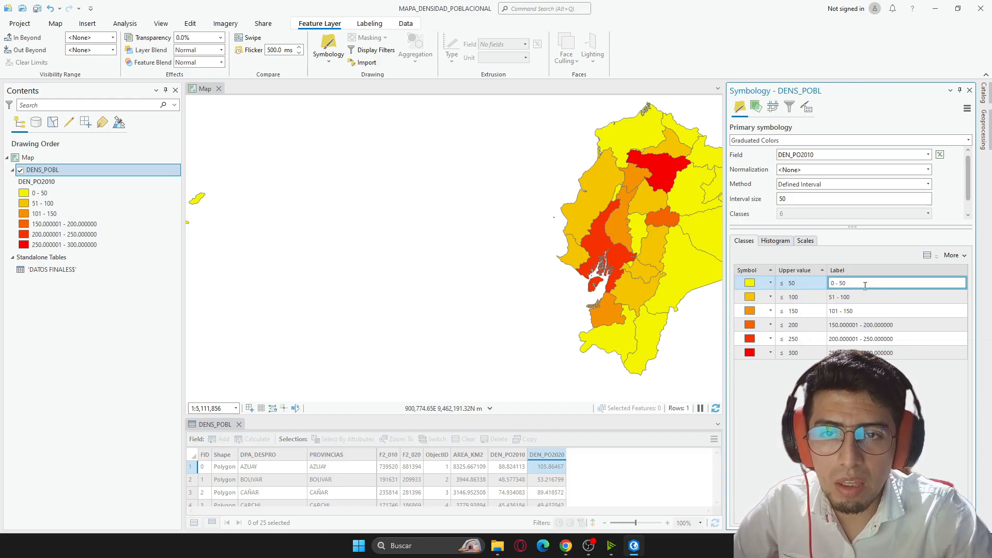
type("hA")
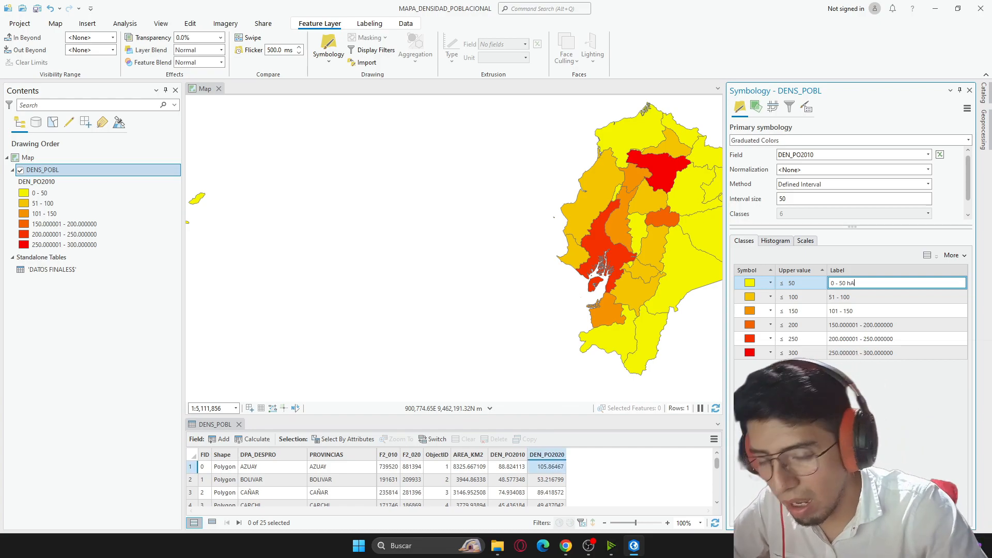
type("NHab/Km2")
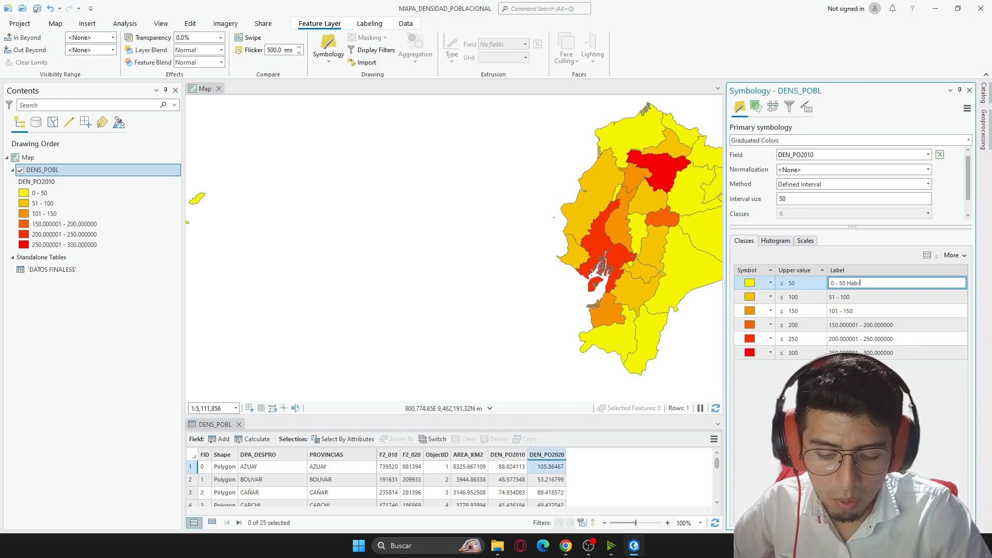
left_click(904, 298)
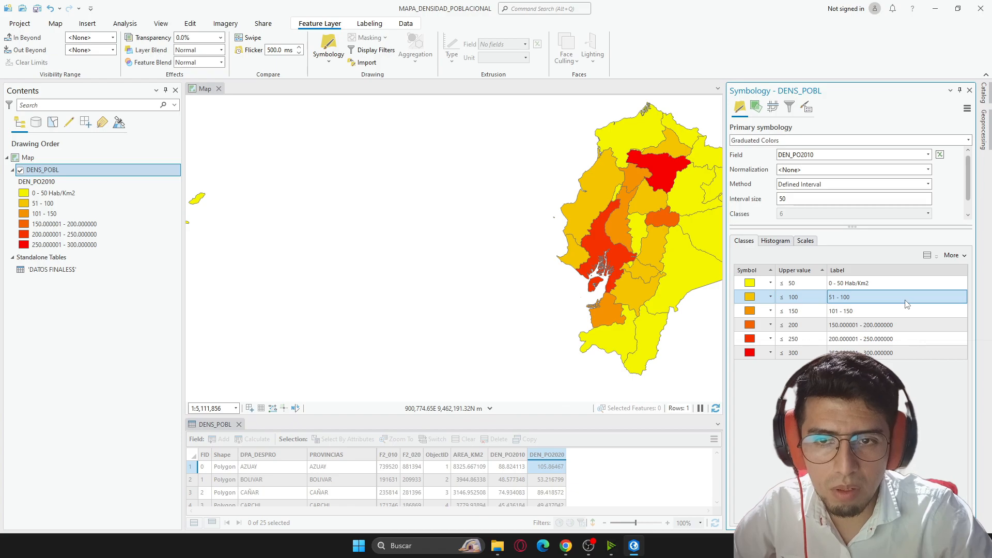
type("Hab")
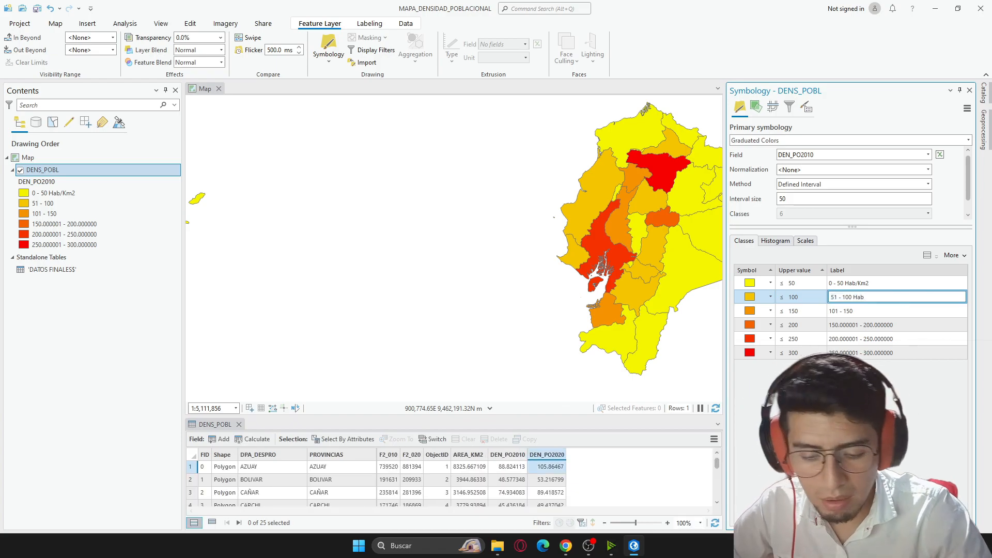
type("/Km2")
left_click(868, 311)
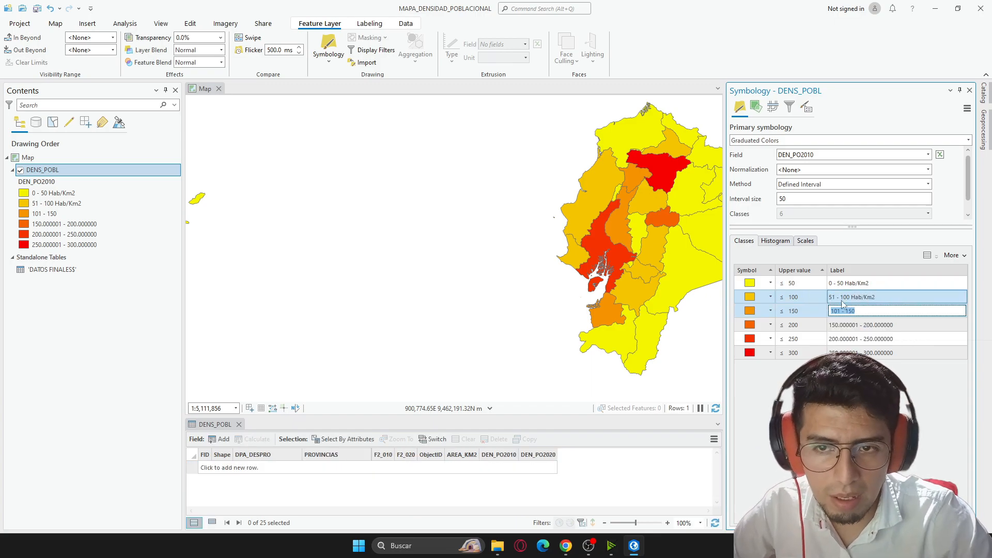
type("Hab")
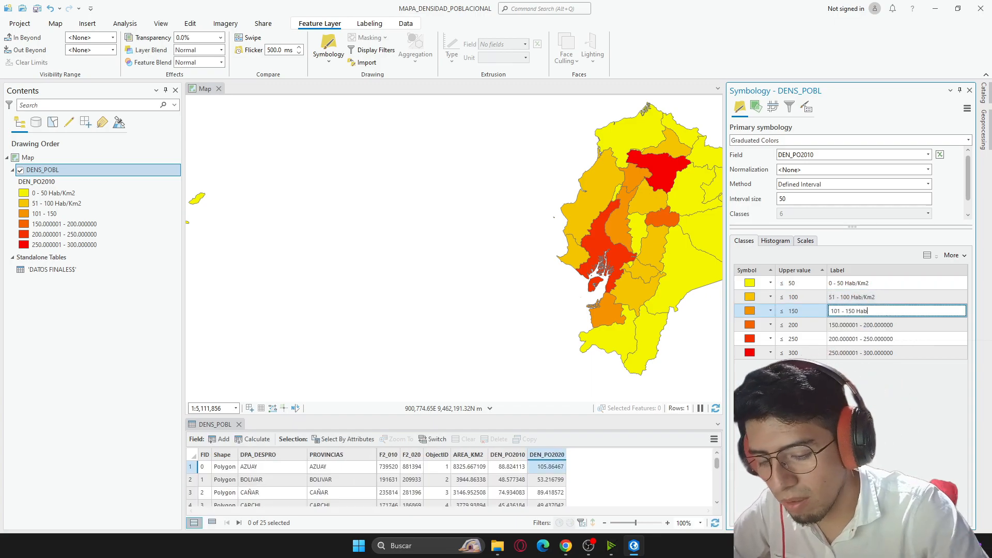
type("/")
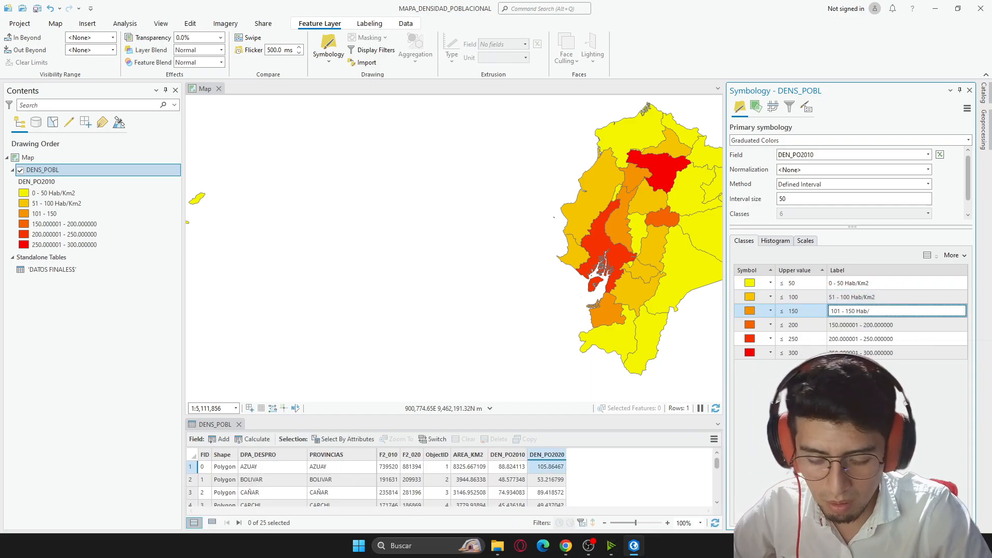
type("Km2")
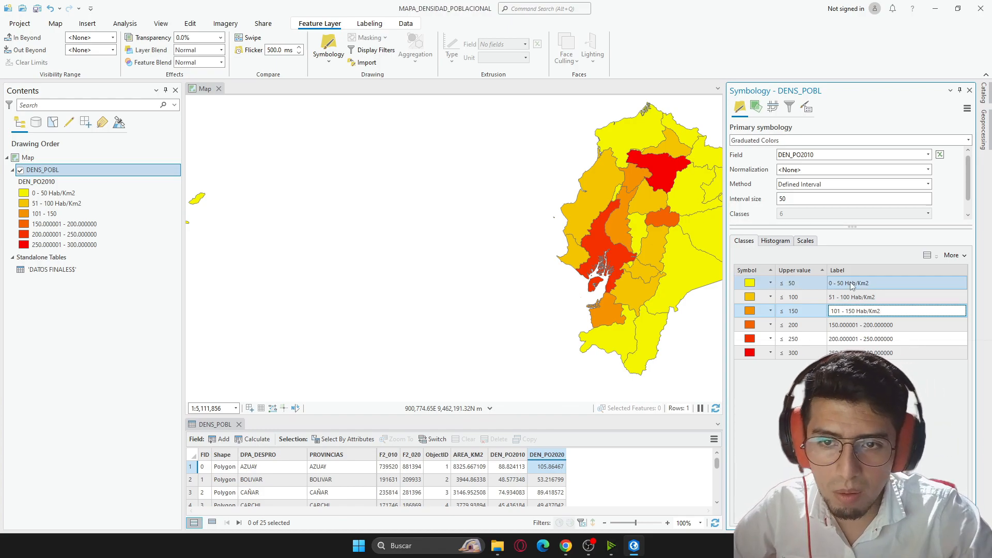
Relabel the fourth density class as 150 - 200 Hab/Km2 and the fifth as 201 - 250 Hab/Km2.
left_click(930, 327)
left_click(930, 326)
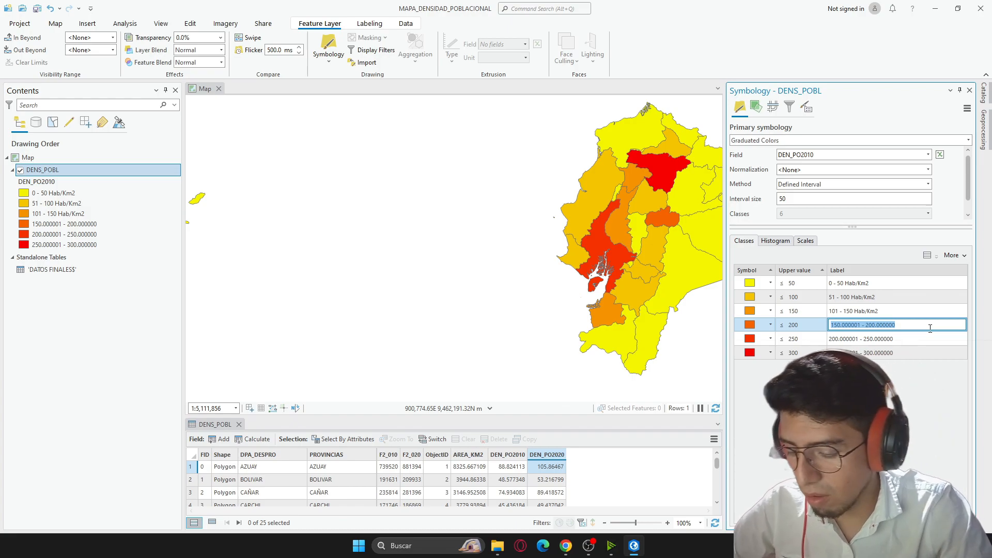
type("150 - 200 Hab/Km2")
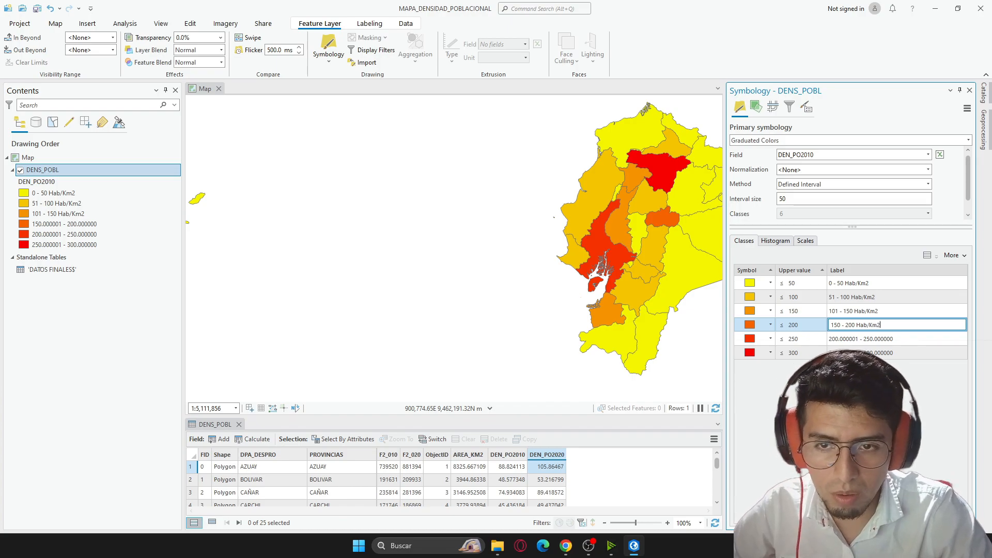
key("Tab")
type("201 -")
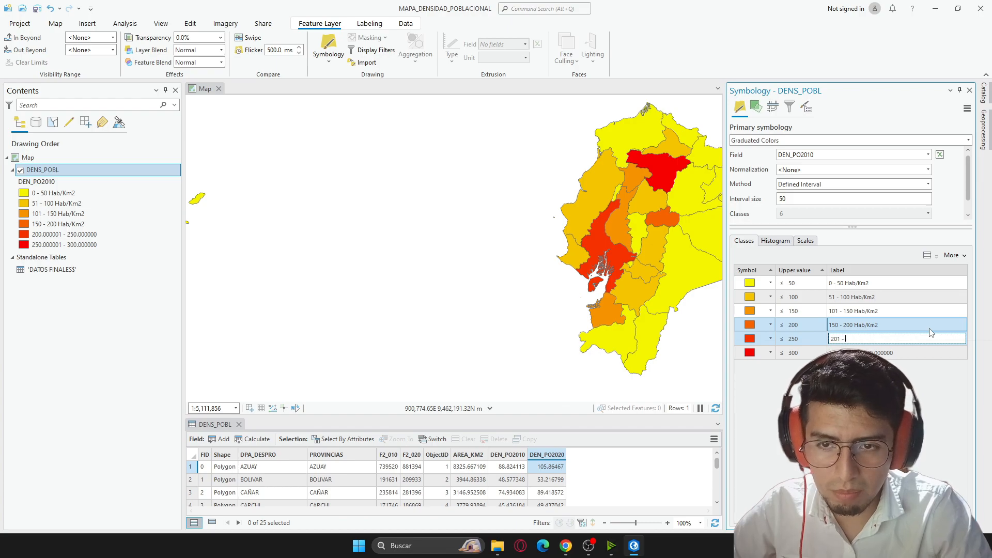
type(" 2")
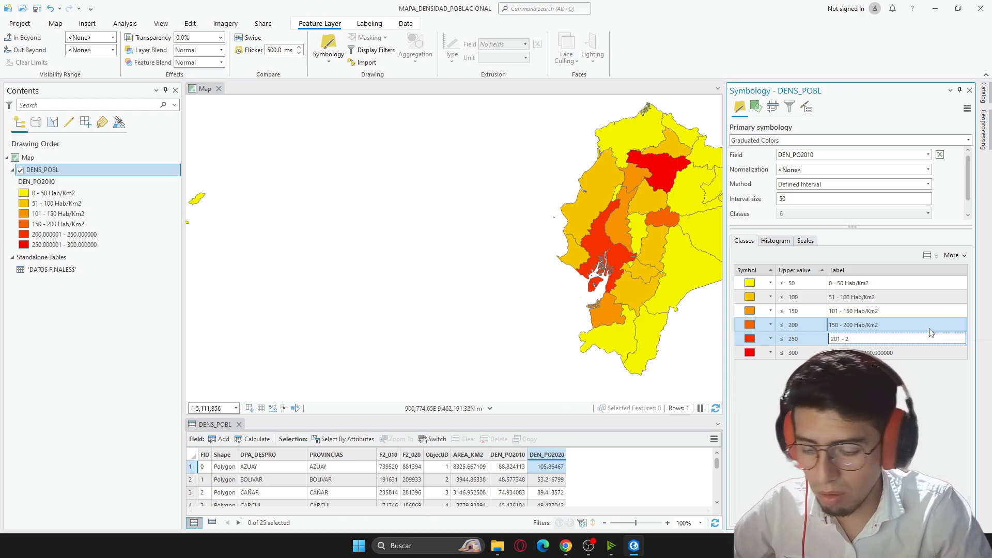
type("50 Hab/Km2")
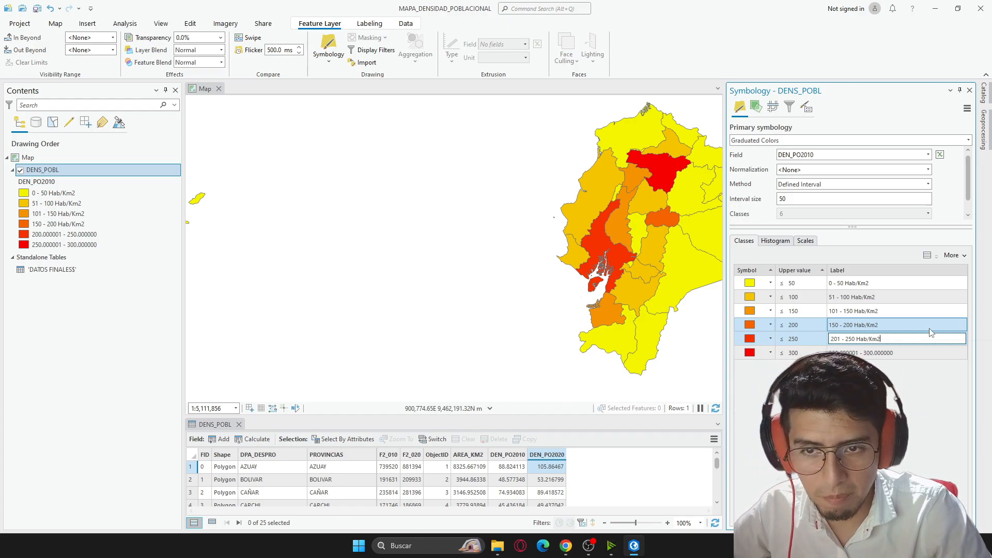
key("Return")
Correct the label of the fourth density class to 151 - 200 Hab/Km2.
left_click(843, 325)
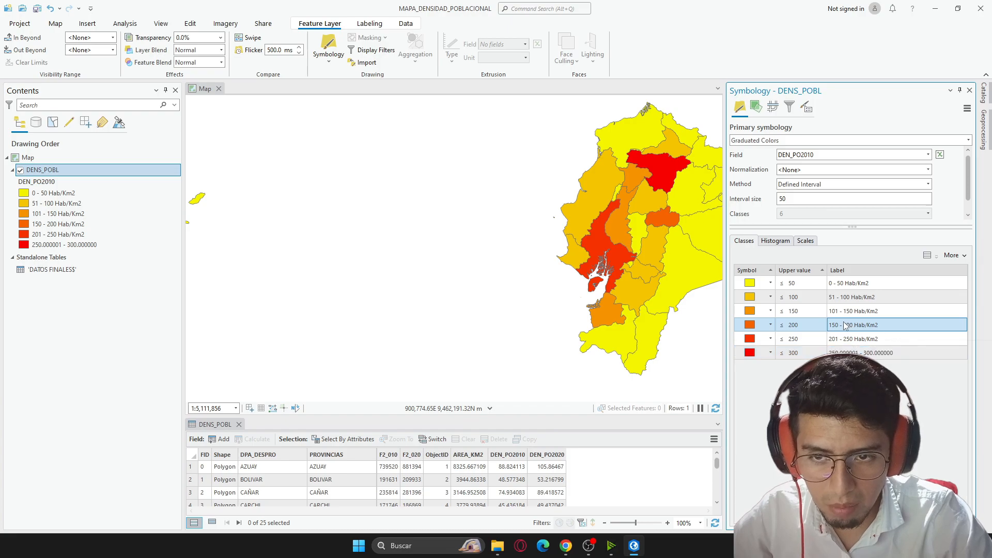
left_click(843, 325)
key("BackSpace")
type("1")
key("Return")
key("Return")
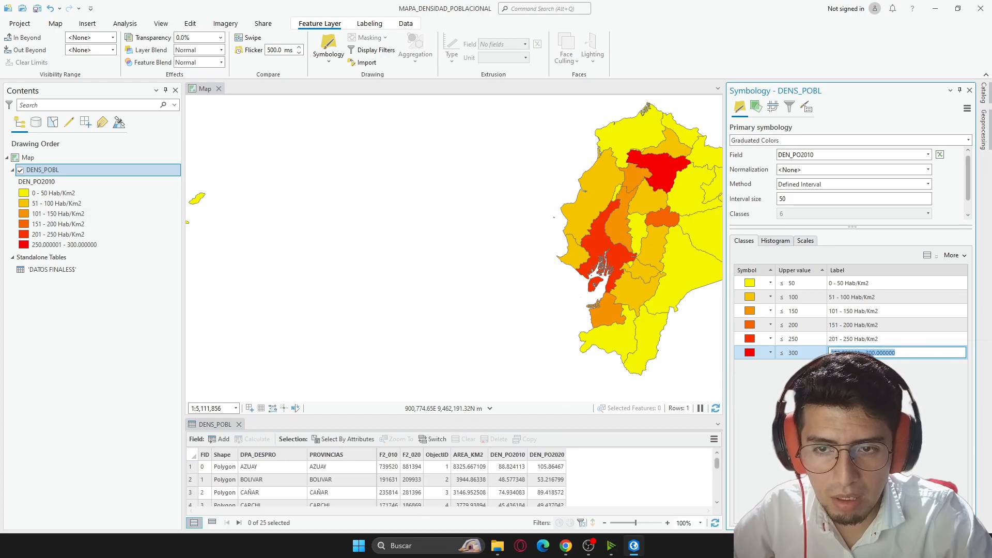
Relabel the highest density class as 251 - 300 Hab/Km2 and close the symbology settings.
type("25")
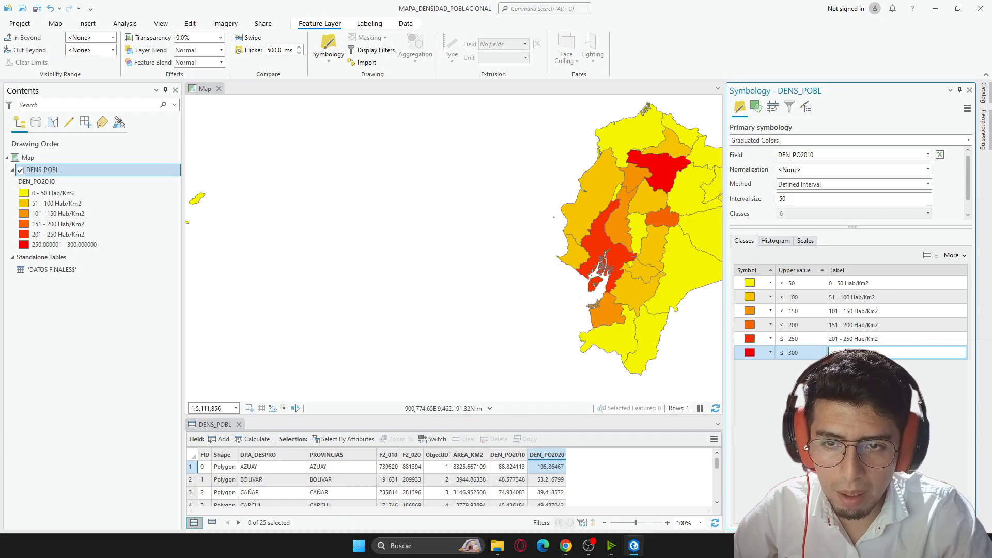
type("1 - 300 Hab")
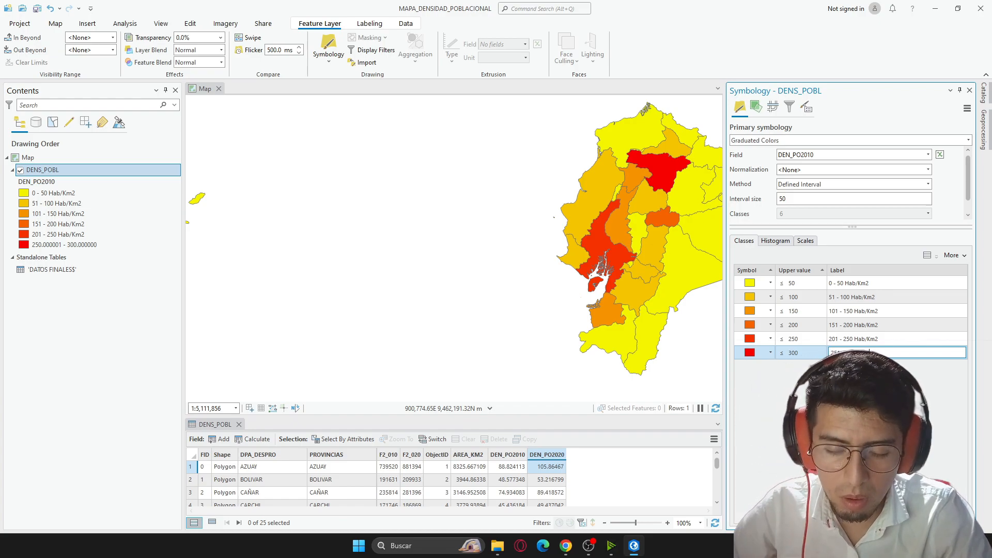
type("/Km2")
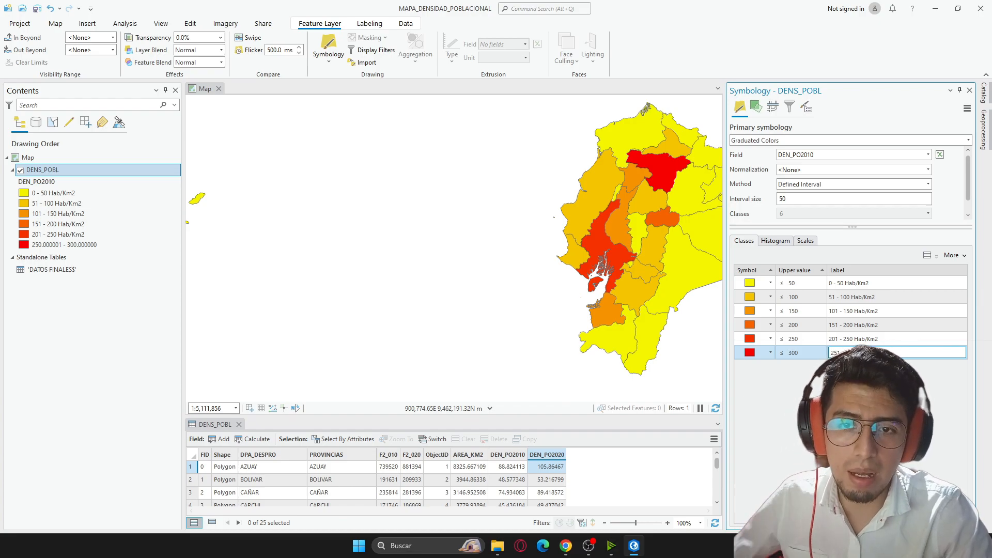
key("Return")
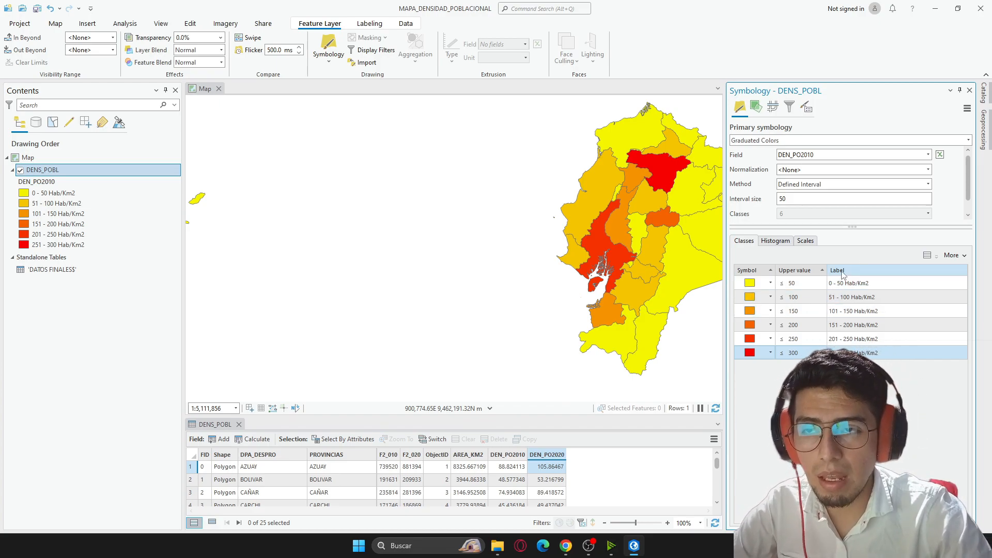
left_click(970, 90)
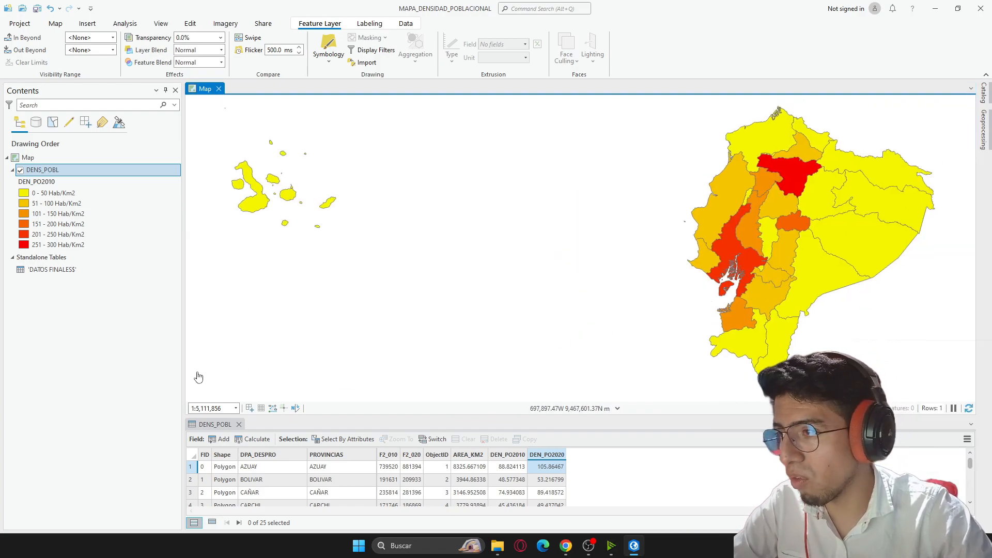
left_click(48, 196)
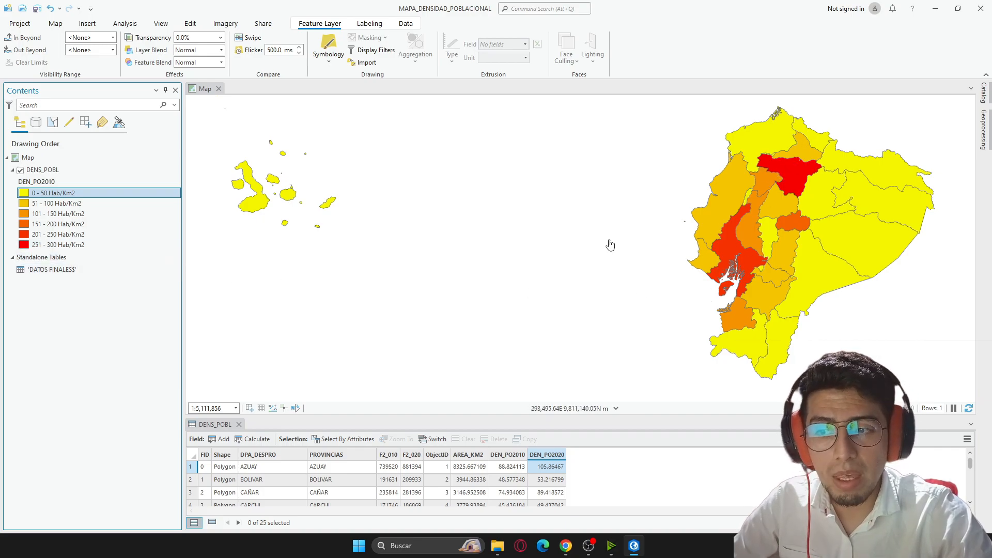
left_click(628, 232)
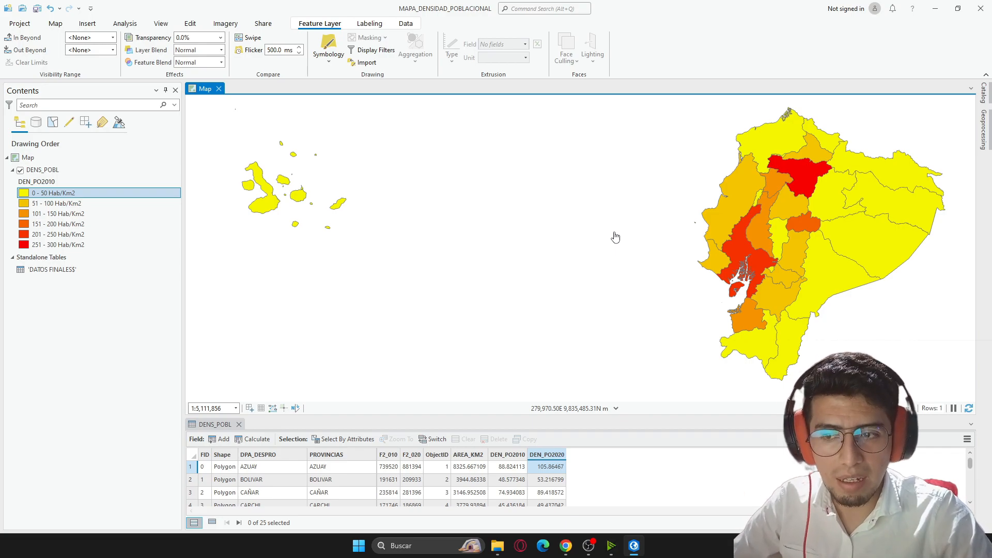
scroll(589, 265, "down", 1)
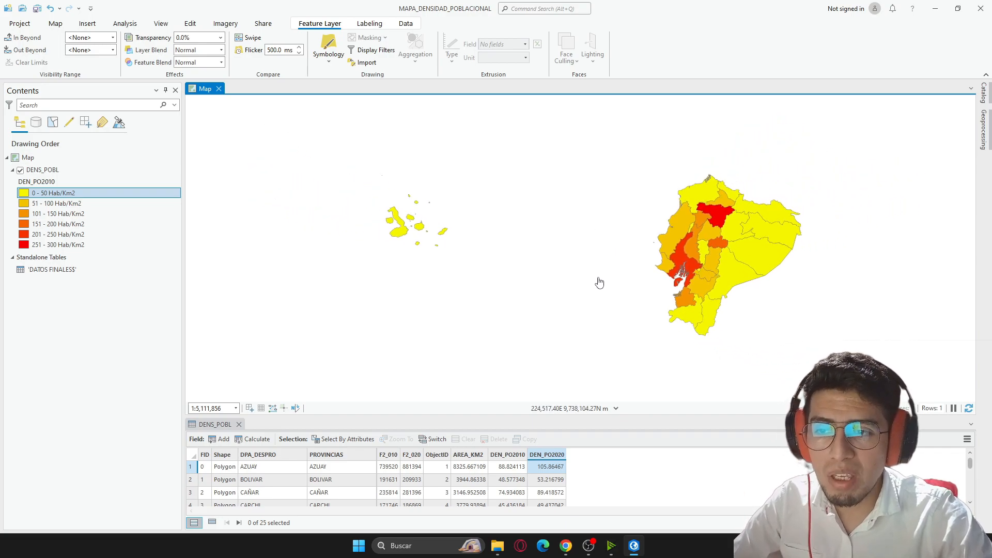
scroll(600, 283, "up", 1)
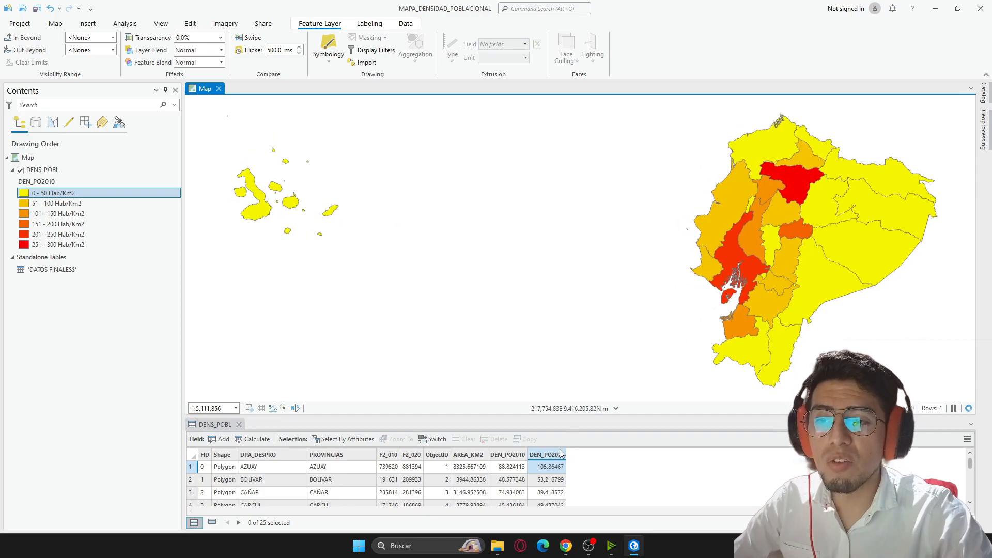